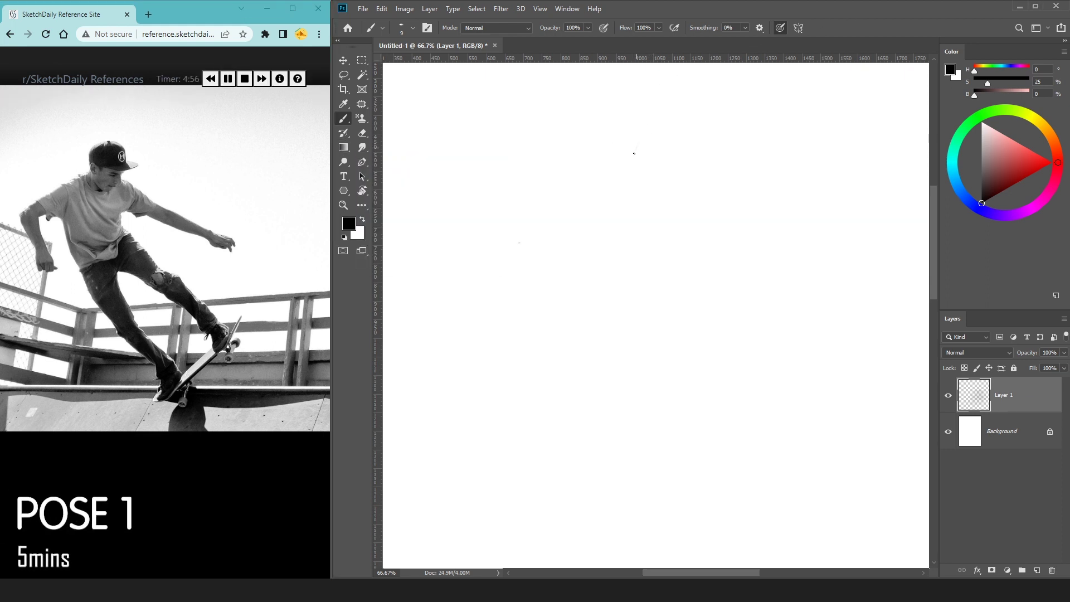
Step: Draw the skateboarder's head stroke and face profile curving toward the brow, undoing stray strokes
drag(639, 144, 635, 168)
key(ctrl+z)
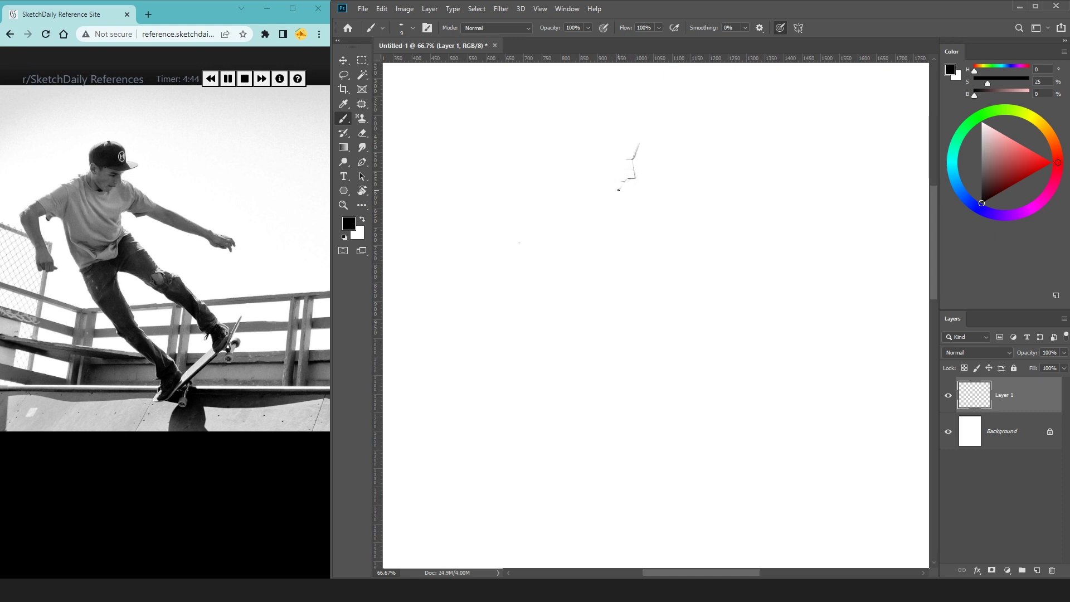
drag(621, 187, 608, 196)
key(ctrl+z)
drag(618, 161, 641, 146)
drag(628, 153, 635, 148)
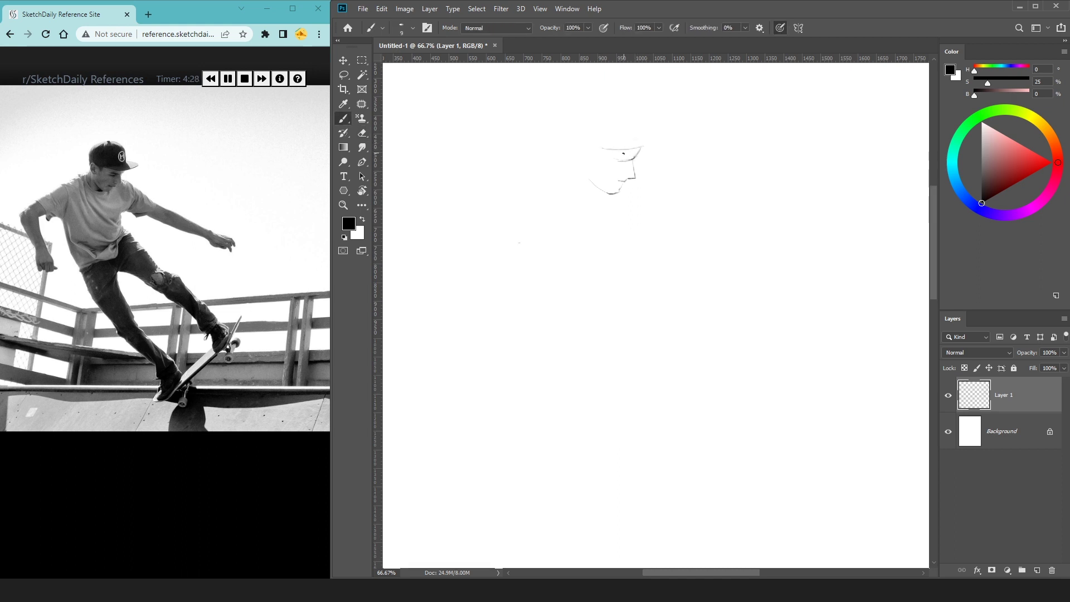
Step: Redraw the brow line across the face, extend the head outline, and erase part of the chin stroke
key(ctrl+z)
mouse_move(602, 147)
mouse_down()
mouse_move(660, 142)
mouse_move(641, 131)
mouse_up()
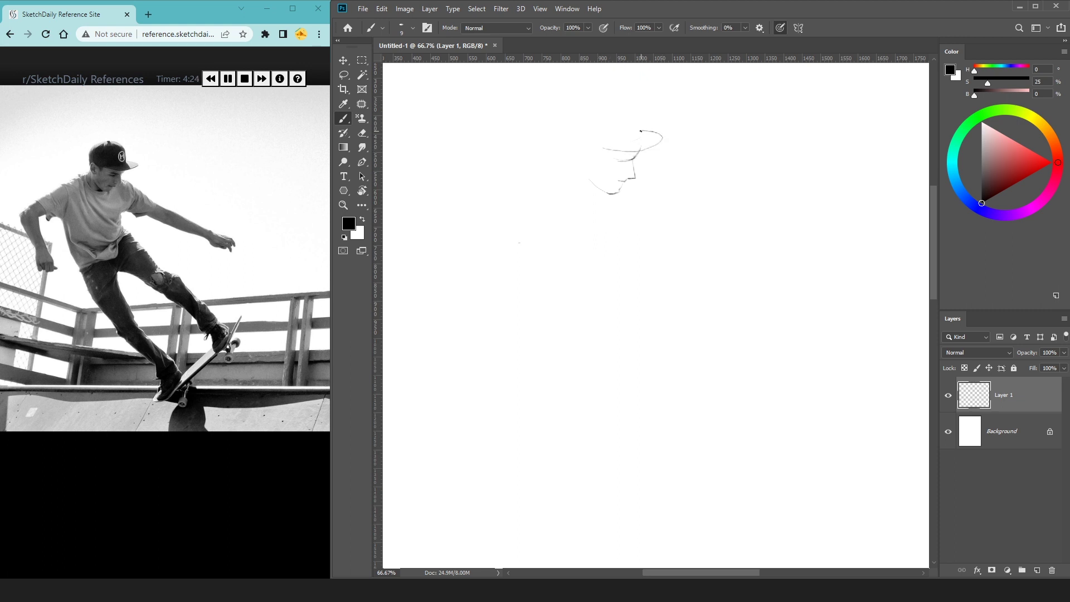
key(ctrl+z)
drag(610, 146, 595, 147)
drag(637, 120, 642, 130)
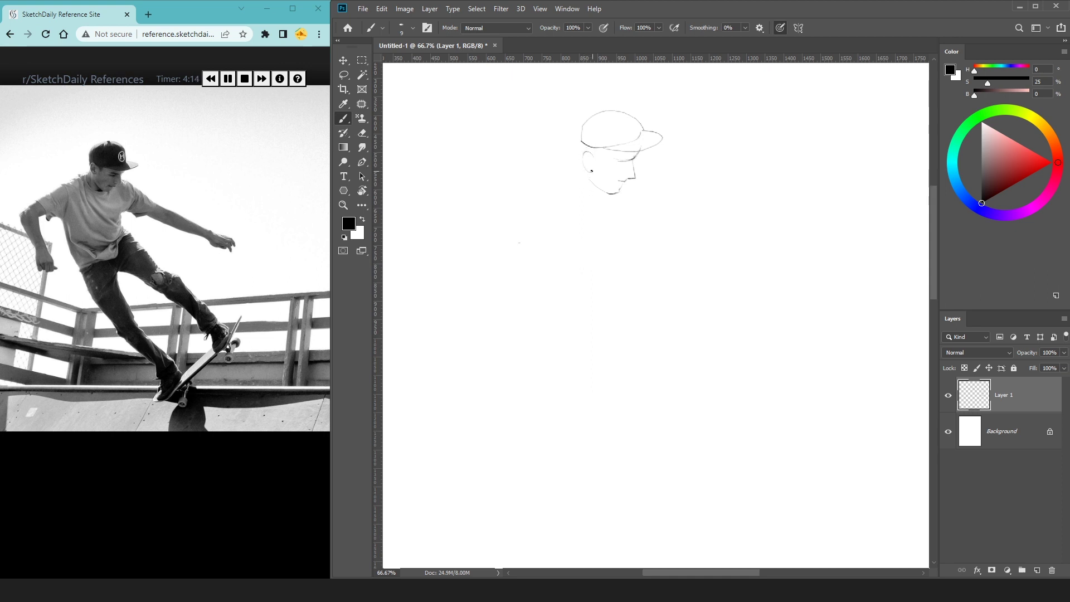
key(e)
mouse_move(588, 178)
mouse_down()
mouse_move(612, 195)
mouse_move(592, 180)
mouse_up()
key(b)
Step: Draw the neck and shoulder line, the torso's side and the shirt's curved bottom hem
mouse_move(514, 221)
mouse_down()
mouse_move(499, 237)
mouse_move(570, 252)
mouse_move(567, 204)
mouse_up()
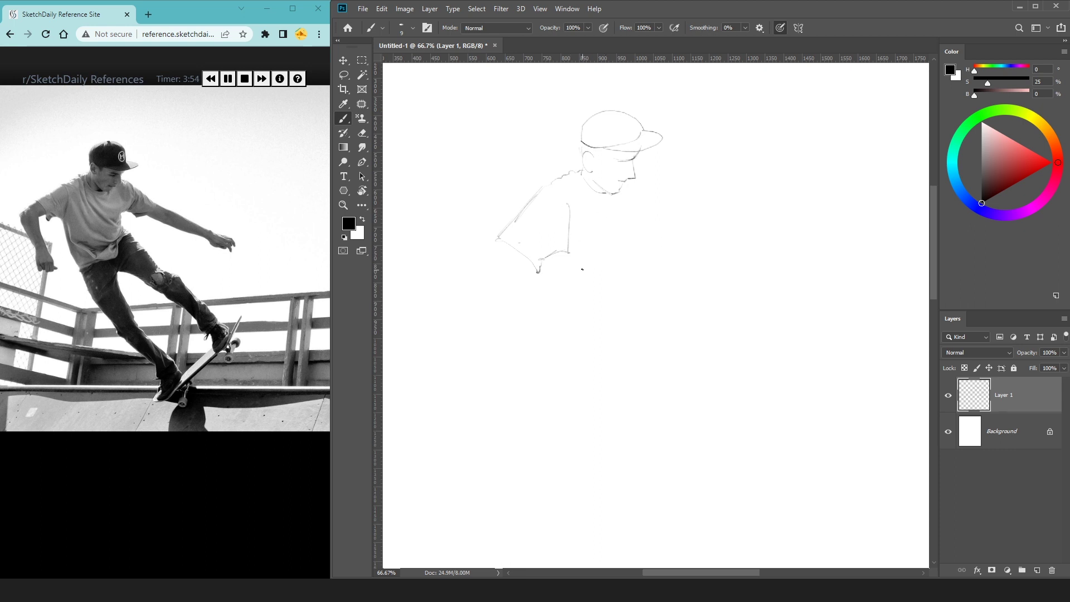
drag(592, 368, 608, 374)
drag(557, 252, 583, 339)
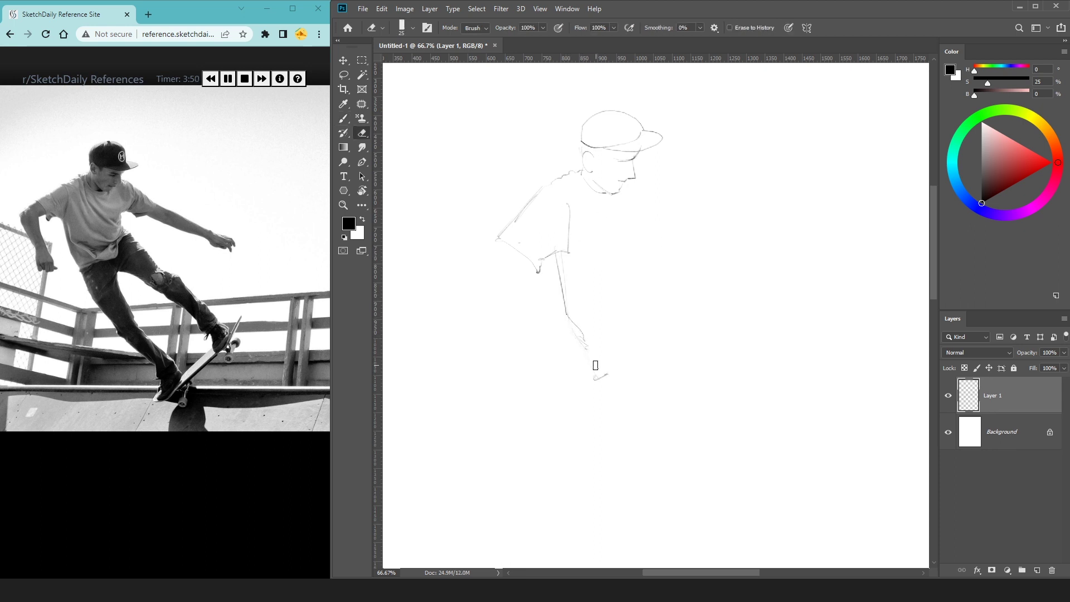
key(ctrl+z)
mouse_move(582, 352)
mouse_down()
mouse_move(646, 338)
mouse_move(663, 310)
mouse_up()
drag(646, 228, 654, 209)
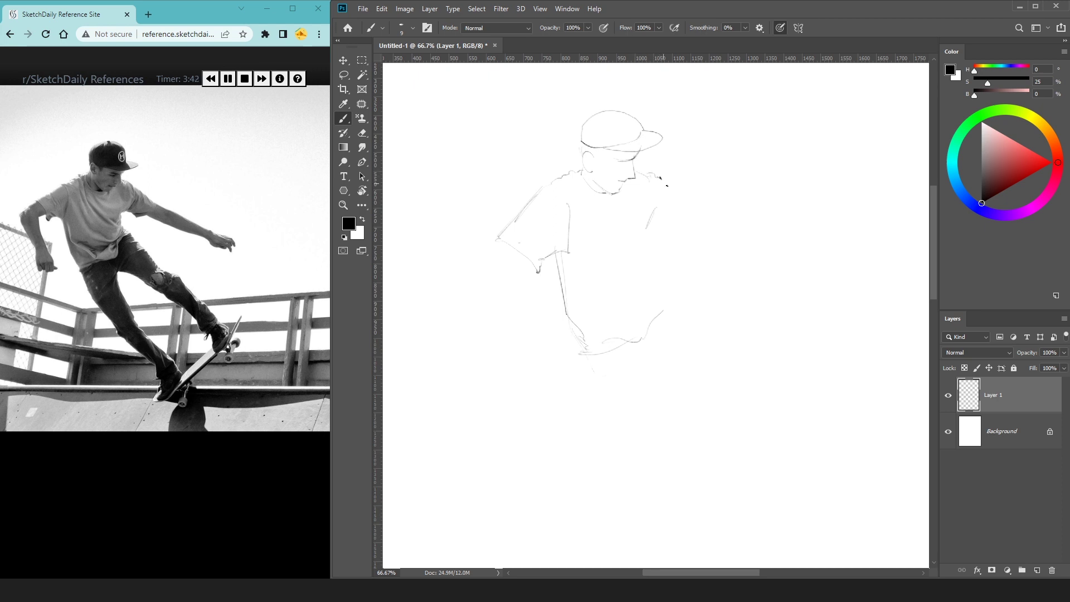
Step: Sketch the right shoulder and outstretched right arm, plus a fold line across the shirt
mouse_move(670, 207)
mouse_down()
mouse_move(668, 185)
mouse_move(695, 220)
mouse_up()
mouse_move(673, 237)
mouse_down()
mouse_move(695, 228)
mouse_move(698, 209)
mouse_up()
drag(713, 217, 776, 257)
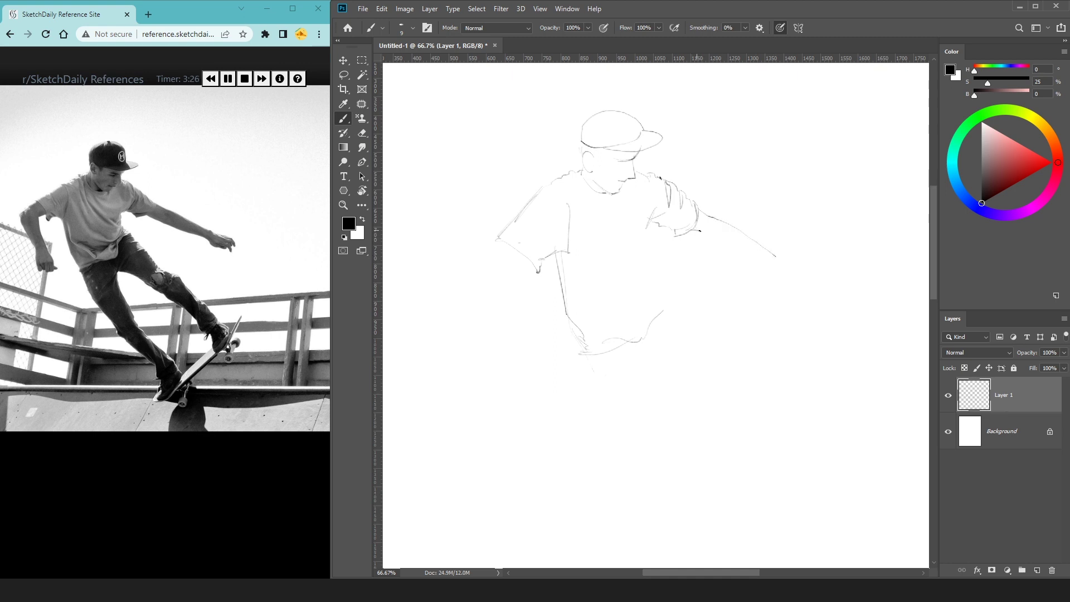
drag(714, 241, 767, 266)
key(ctrl+z)
drag(696, 231, 754, 259)
mouse_move(624, 250)
mouse_down()
mouse_move(655, 245)
mouse_move(656, 296)
mouse_move(588, 300)
mouse_up()
Step: Check the brush presets and draw a darker, longer diagonal line for the rear leg
key(e)
key(b)
right_click(681, 289)
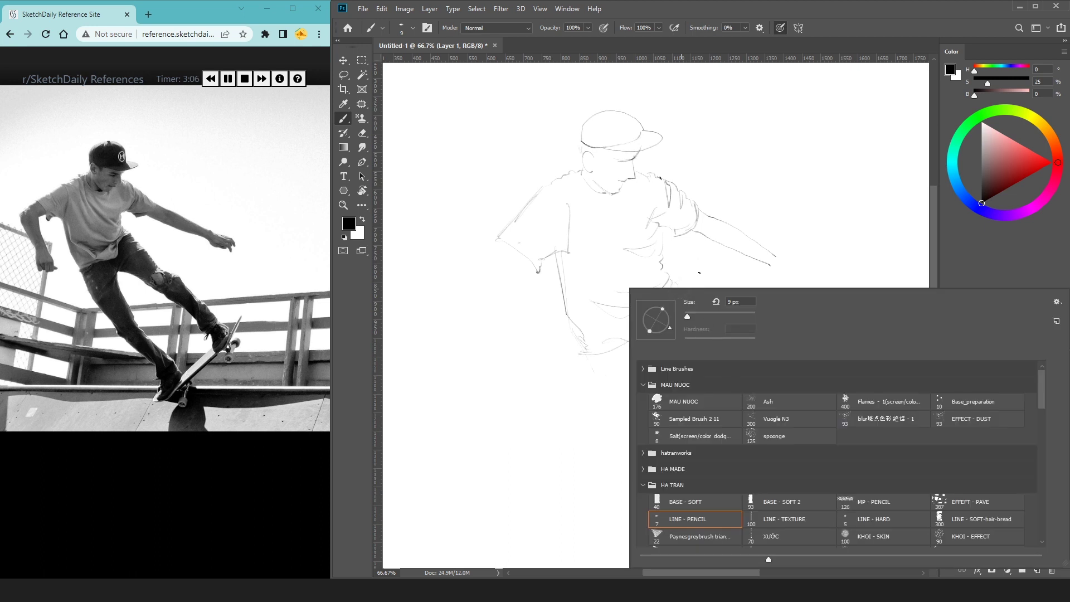
key(Escape)
drag(680, 292, 725, 350)
key(ctrl+z)
drag(674, 294, 742, 382)
Step: Redraw the rear leg as a single thin diagonal line below the shirt
drag(673, 294, 721, 371)
key(ctrl+z)
key(ctrl+z)
drag(674, 292, 731, 379)
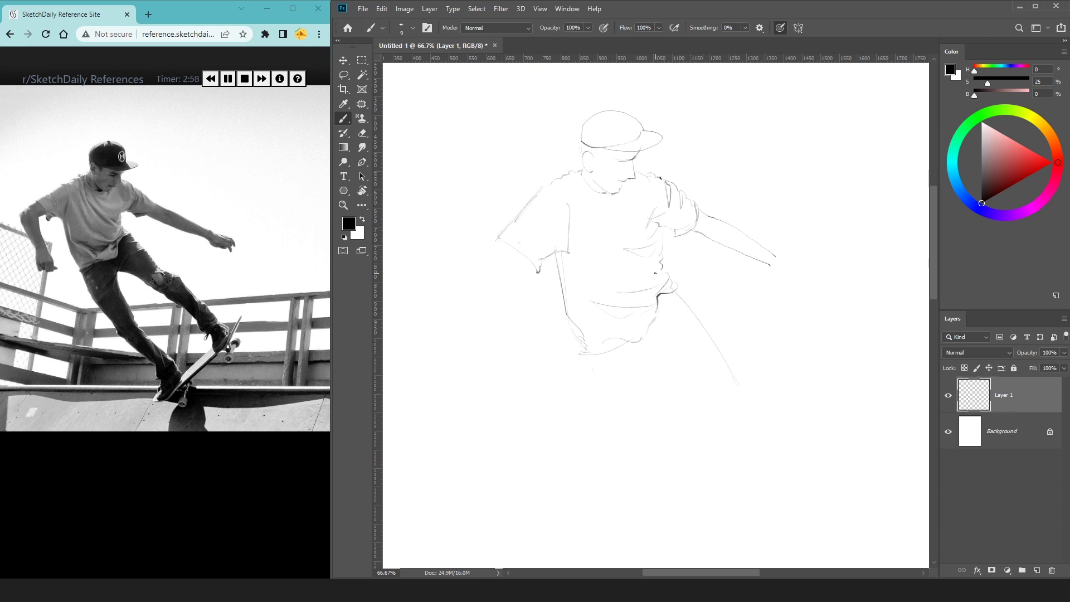
scroll(655, 274, down, 5)
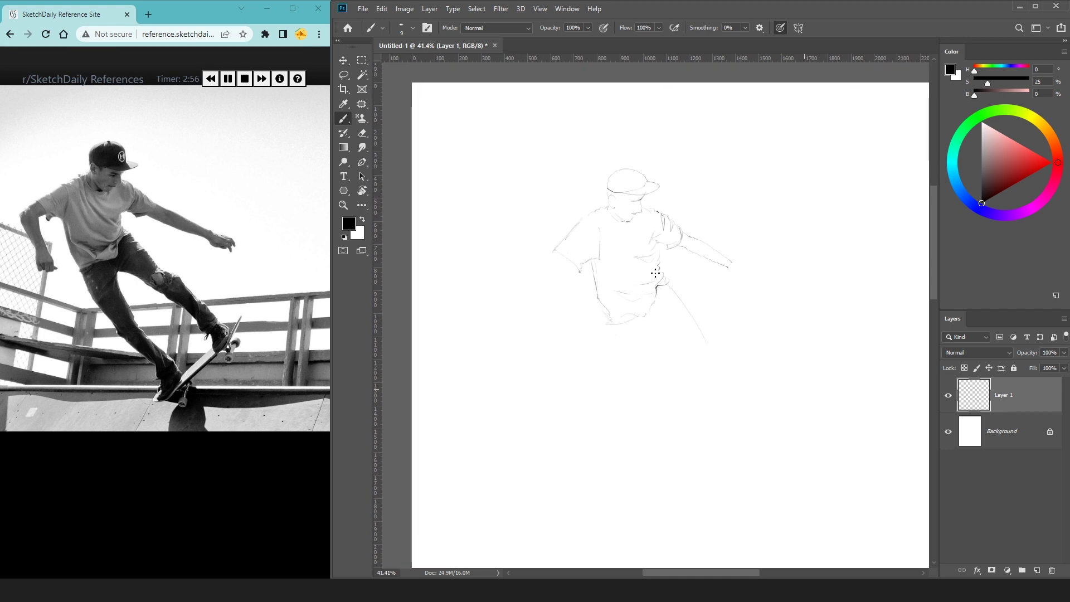
scroll(558, 290, down, 3)
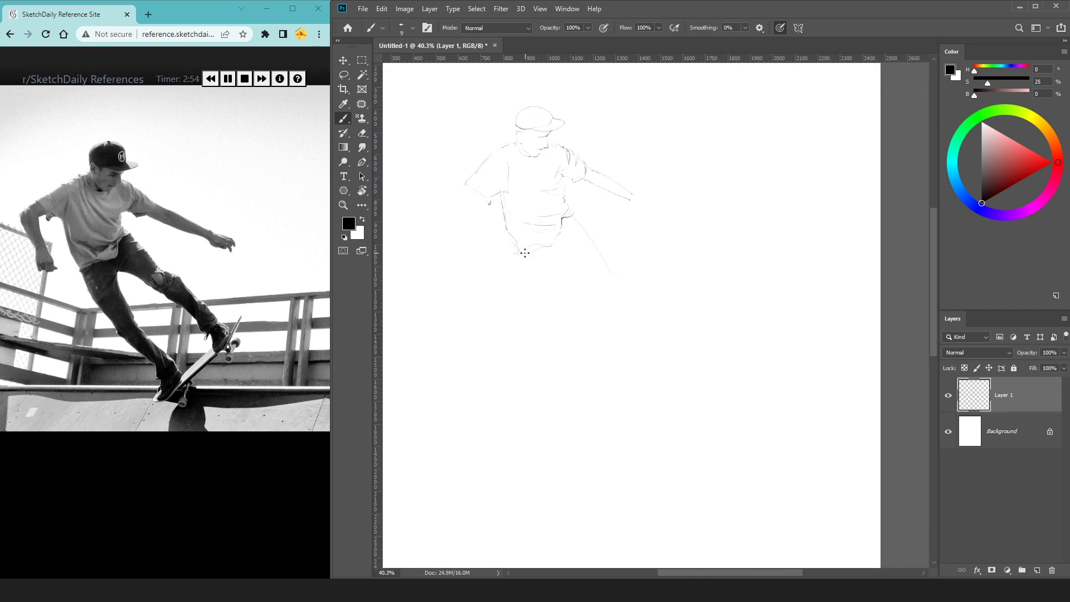
scroll(527, 248, up, 2)
scroll(555, 292, up, 1)
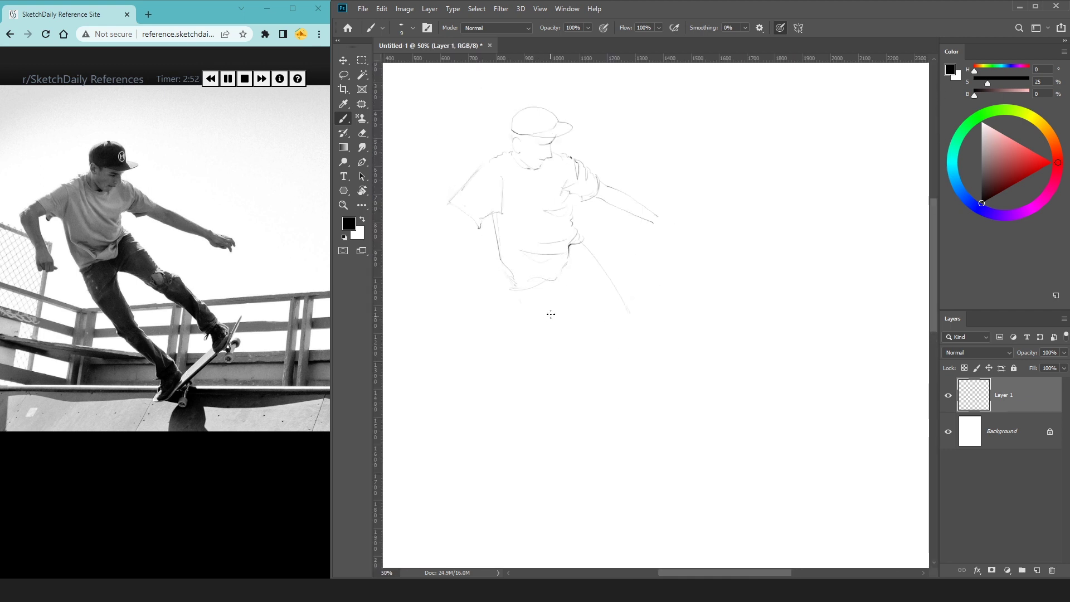
Step: Outline both legs with the left leg's outer and inner lines, a hip stroke and the front leg line
mouse_move(518, 291)
mouse_down()
mouse_move(589, 439)
mouse_move(590, 477)
mouse_move(597, 484)
mouse_move(620, 464)
mouse_up()
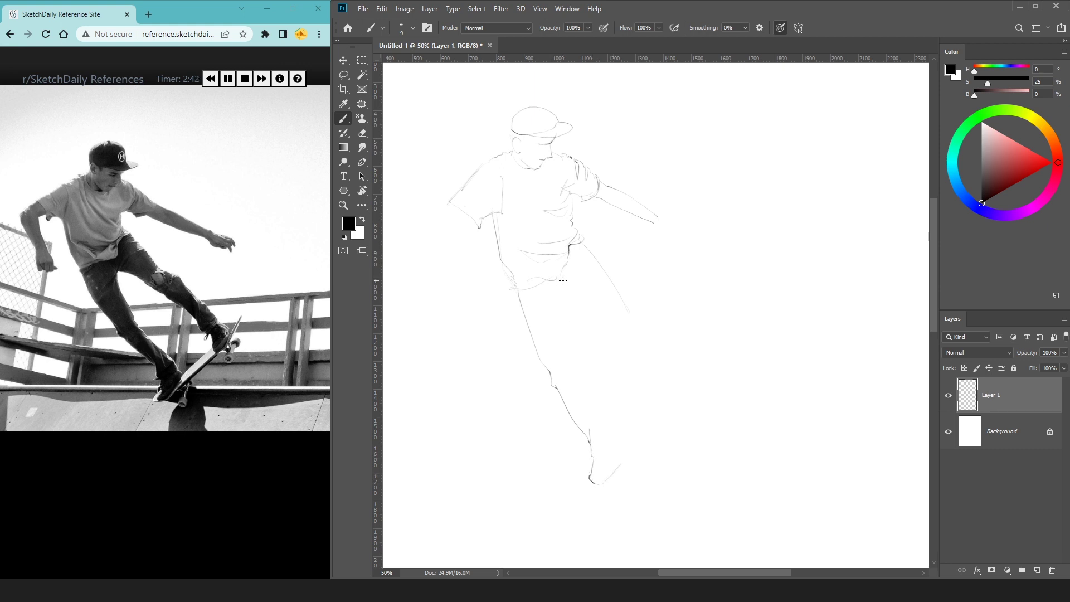
drag(561, 284, 549, 345)
drag(564, 332, 630, 455)
mouse_move(563, 291)
mouse_down()
mouse_move(616, 330)
mouse_move(676, 399)
mouse_up()
mouse_move(617, 291)
mouse_down()
mouse_move(684, 377)
mouse_move(669, 396)
mouse_up()
Step: Draw the slanted skateboard deck between both feet with underside lines running to its tip
key(e)
key(b)
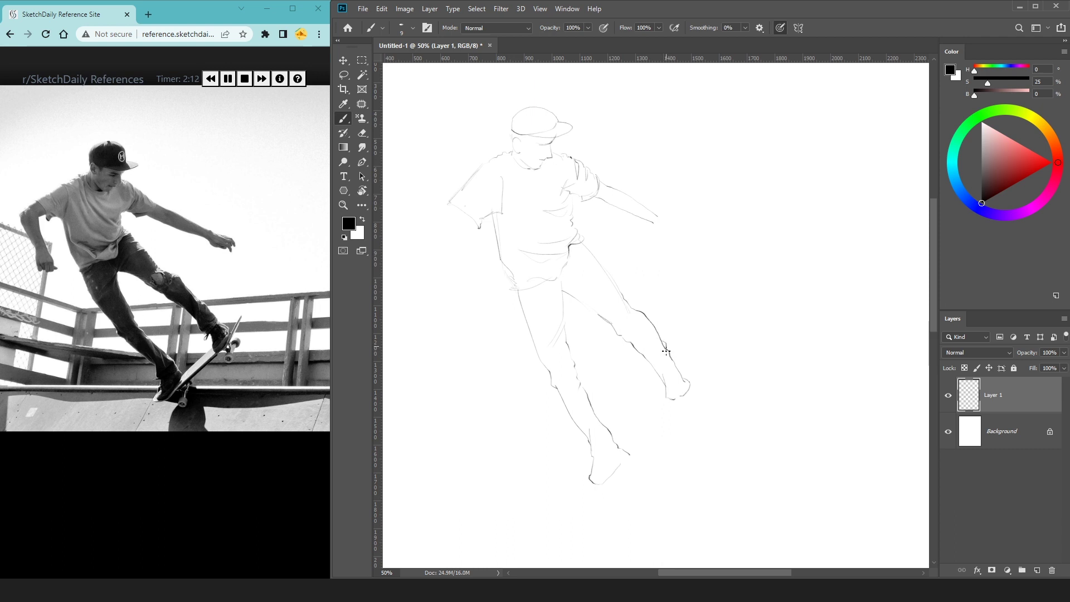
key(e)
key(b)
drag(669, 402, 624, 450)
drag(627, 448, 701, 380)
key(ctrl+z)
key(ctrl+z)
mouse_move(622, 449)
mouse_down()
mouse_move(684, 397)
mouse_move(705, 361)
mouse_move(701, 391)
mouse_up()
drag(632, 460, 705, 398)
drag(634, 462, 704, 409)
Step: Erase part of the board tip lines, then add strokes at the back foot and along the board
key(e)
mouse_move(688, 410)
mouse_down()
mouse_move(702, 391)
mouse_move(701, 408)
mouse_up()
key(b)
key(e)
key(b)
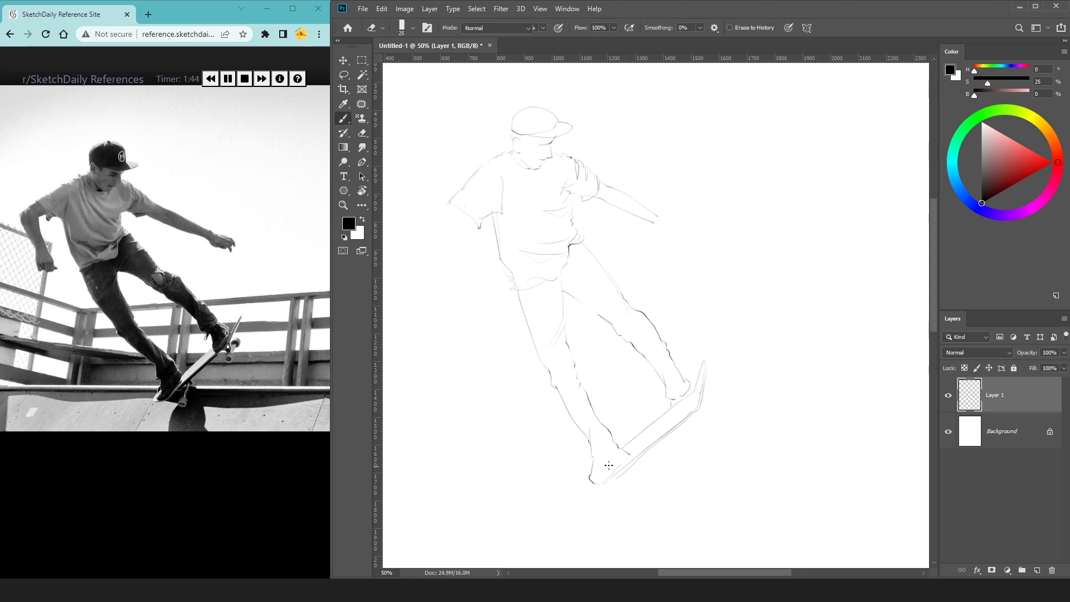
drag(590, 474, 596, 488)
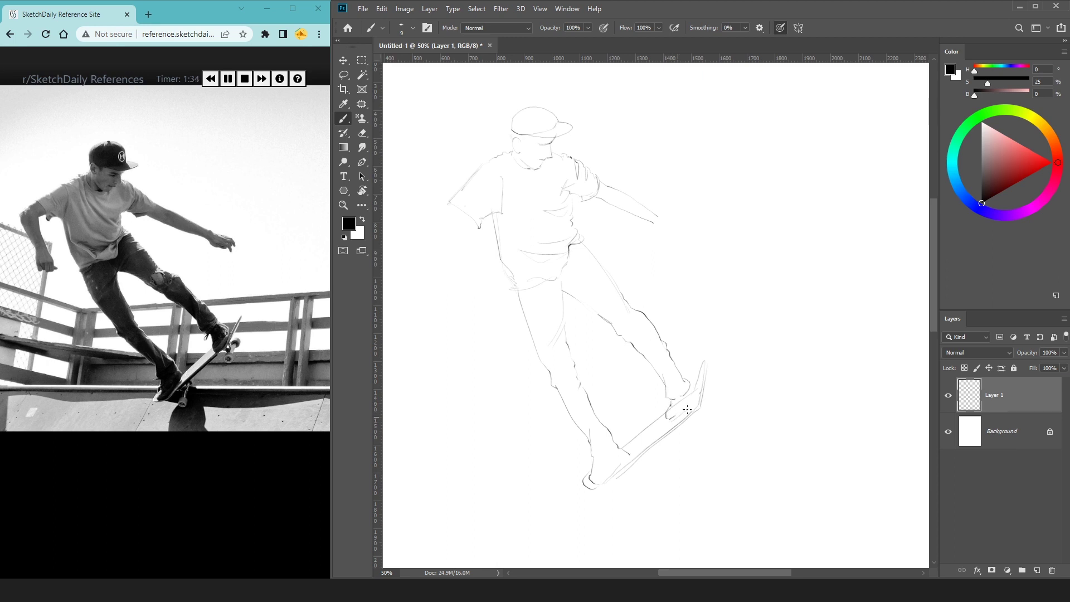
mouse_move(669, 418)
mouse_down()
mouse_move(659, 428)
mouse_move(692, 408)
mouse_up()
drag(743, 399, 724, 296)
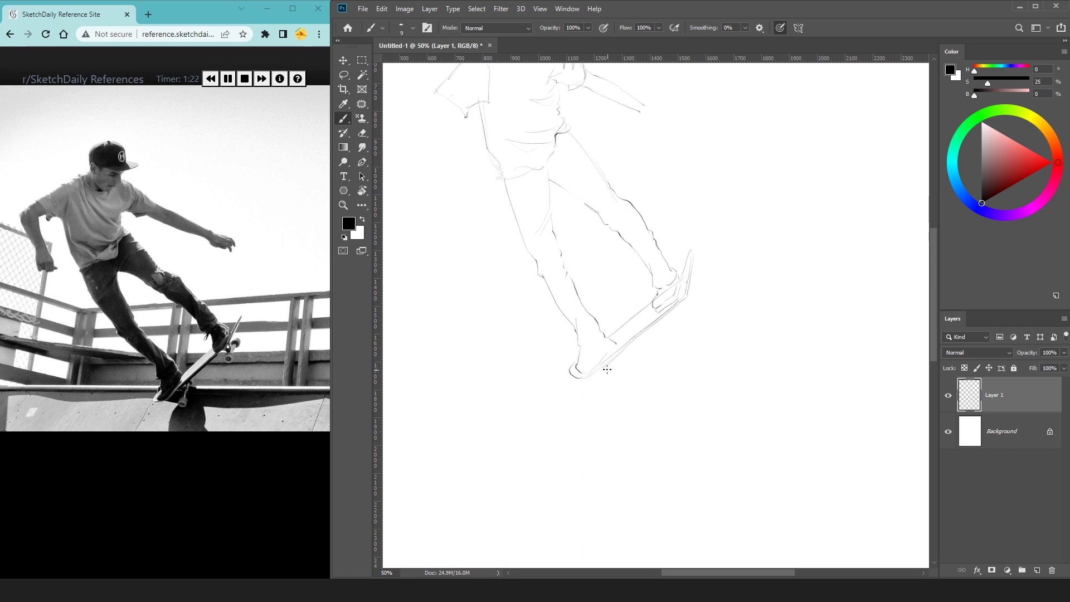
Step: At brush size 15, draw the board edge under the front shoe and the truck beneath it
drag(605, 376, 626, 354)
key(bracketright)
key(bracketright)
drag(597, 383, 605, 383)
drag(606, 376, 623, 354)
drag(624, 356, 631, 345)
Step: Draw the nose wheel and the rear wheel with its truck under the board
drag(667, 328, 686, 306)
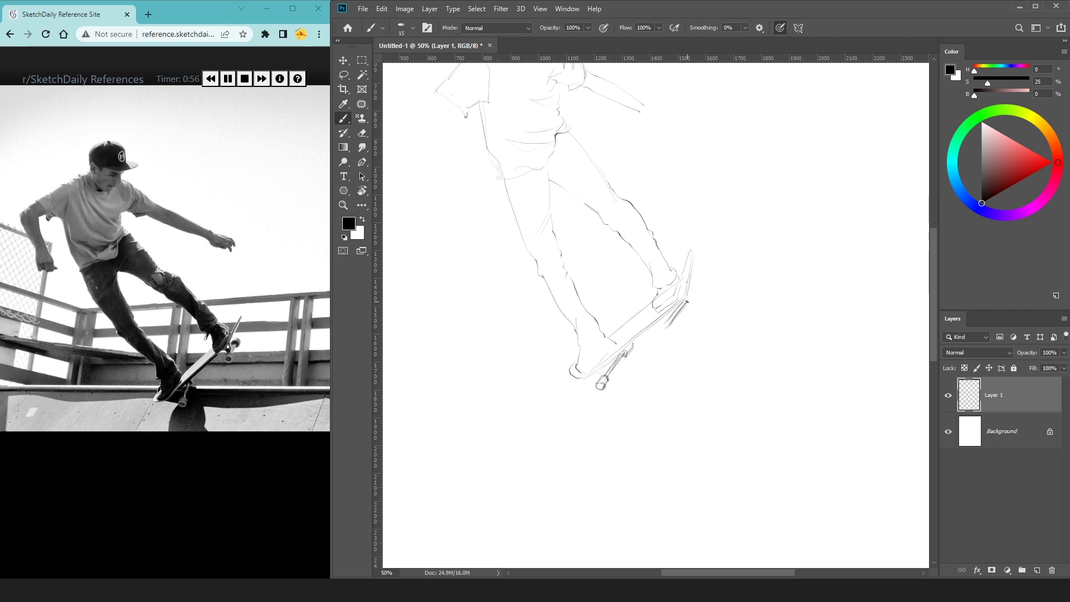
key(ctrl+z)
key(ctrl+z)
drag(699, 288, 692, 297)
drag(694, 289, 692, 300)
drag(673, 326, 664, 326)
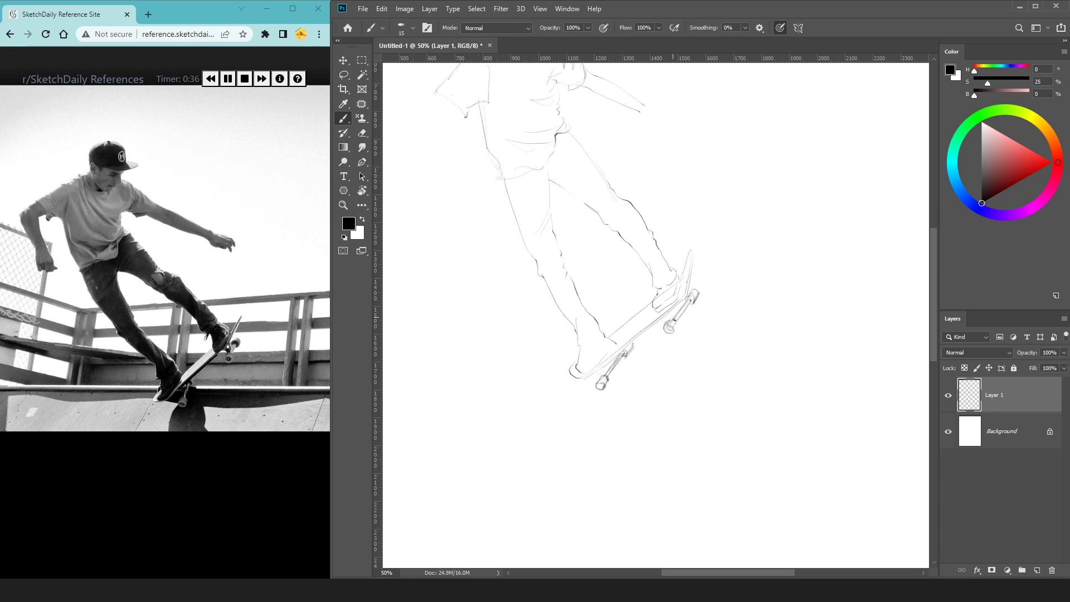
drag(677, 321, 679, 319)
Step: Draw the lowered left arm's forearm edges and sketch the hand at its end
scroll(719, 335, up, 5)
scroll(725, 363, left, 2)
drag(494, 272, 477, 286)
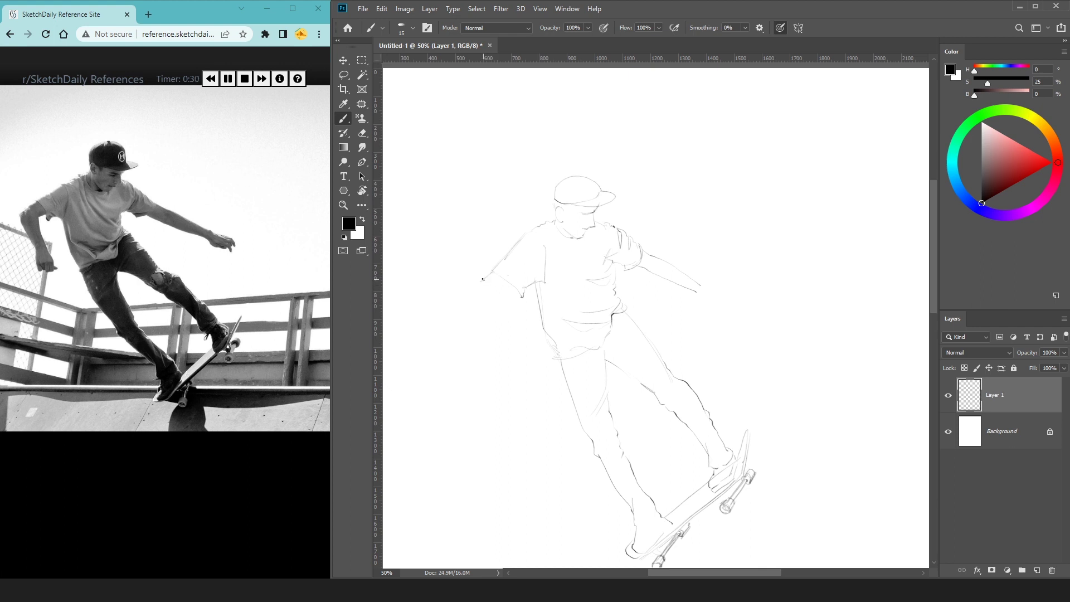
drag(474, 284, 506, 357)
drag(507, 365, 507, 357)
drag(514, 362, 519, 370)
drag(496, 287, 512, 336)
mouse_move(694, 258)
mouse_down()
mouse_move(621, 306)
mouse_move(639, 346)
mouse_move(652, 336)
mouse_up()
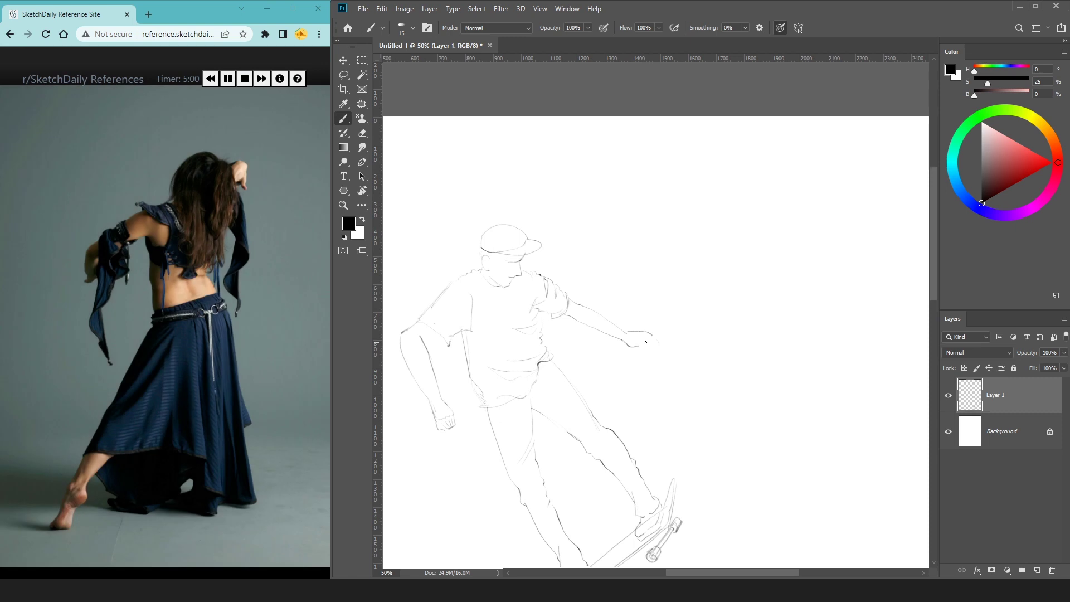
Step: Shrink the skateboarder sketch from its corner and move it toward the page's top-left
drag(715, 325, 693, 206)
key(ctrl+t)
drag(669, 117, 603, 207)
key(ctrl+minus)
drag(687, 306, 593, 188)
key(Return)
key(b)
Step: Merge the sketch back into Layer 1, scale it to 82% and move it up
key(ctrl+j)
key(ctrl+e)
key(ctrl+t)
drag(697, 125, 667, 160)
drag(640, 241, 637, 201)
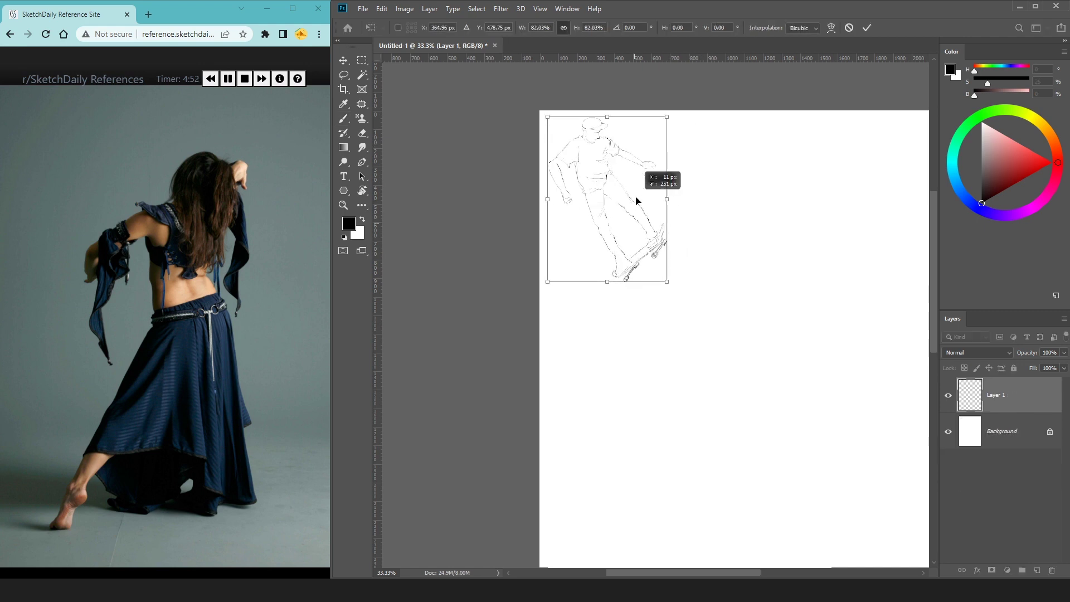
key(Return)
Step: Create a new empty Layer 2 on the page's empty right side
key(ctrl+plus)
key(ctrl+plus)
drag(782, 156, 637, 375)
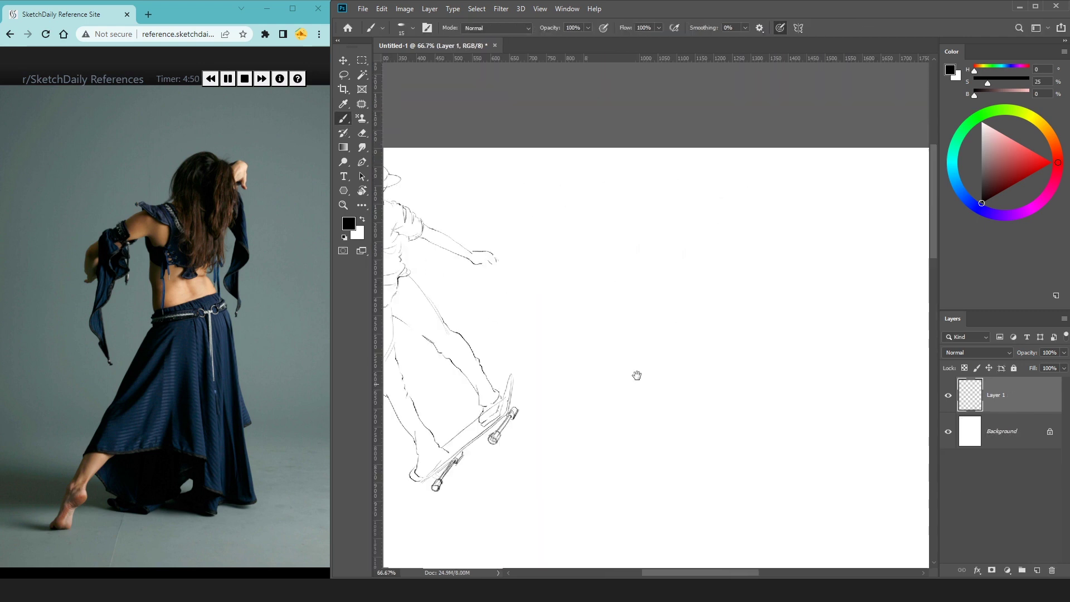
key(ctrl+shift+n)
key(Return)
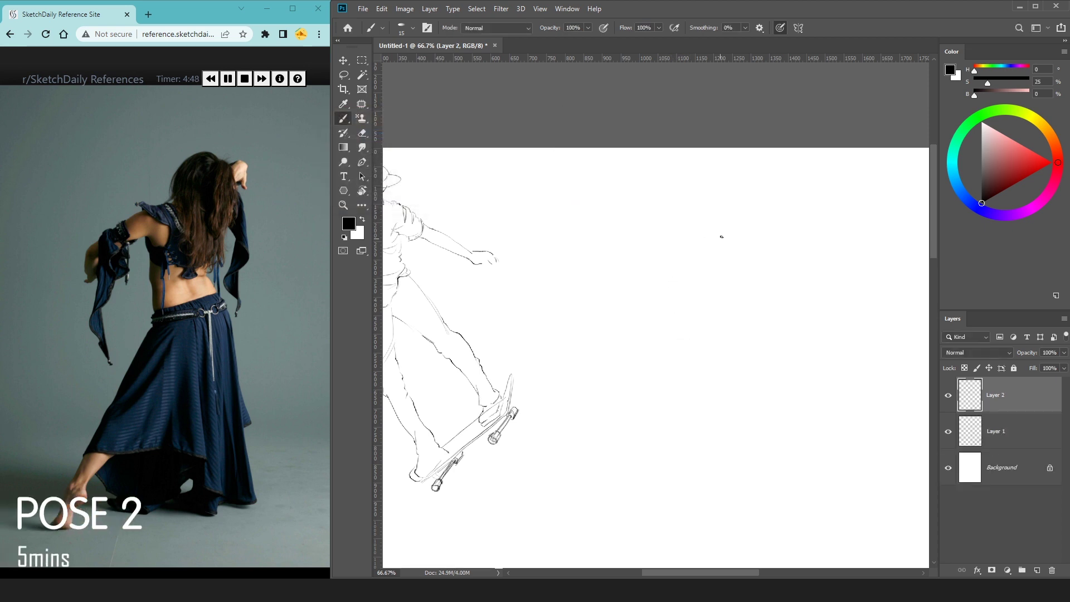
Step: Draw the dancer's first curved outline and a stroke curving down-right below it
drag(722, 237, 707, 170)
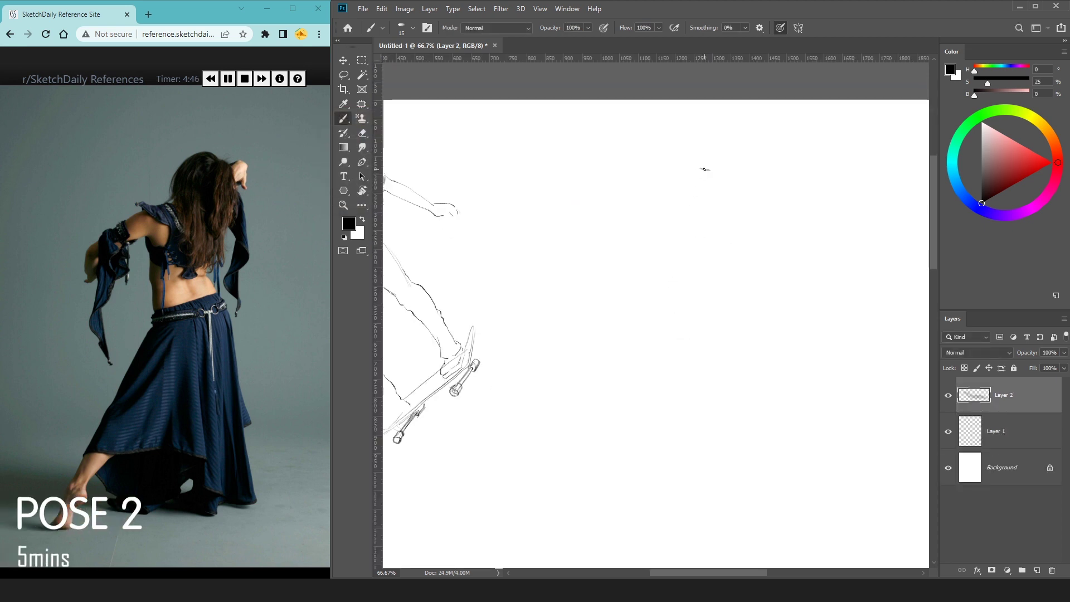
mouse_move(701, 169)
mouse_down()
mouse_move(668, 230)
mouse_move(677, 235)
mouse_move(646, 259)
mouse_up()
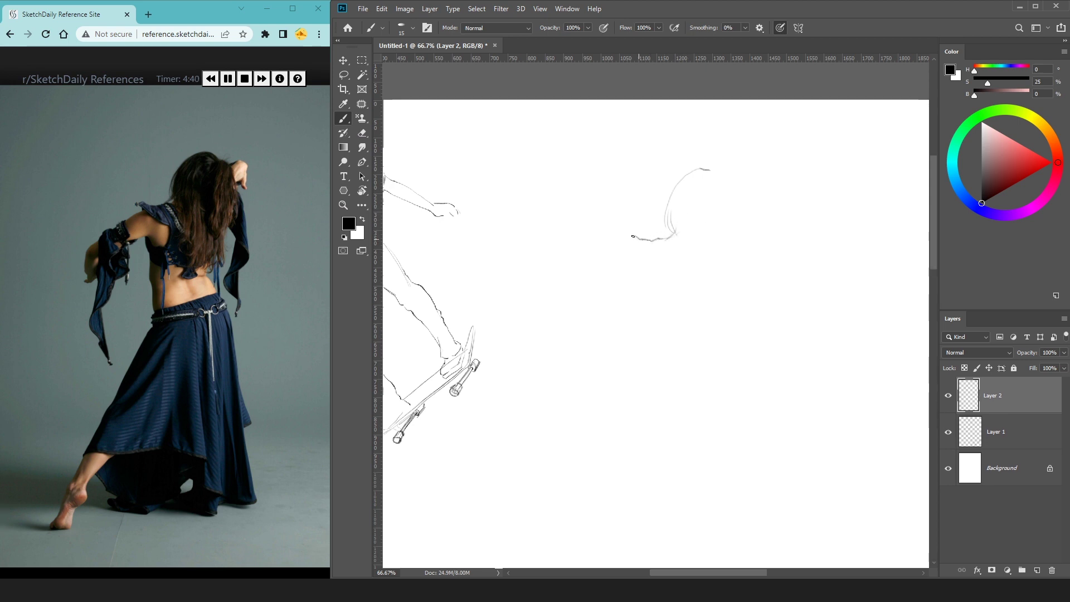
drag(644, 244, 659, 266)
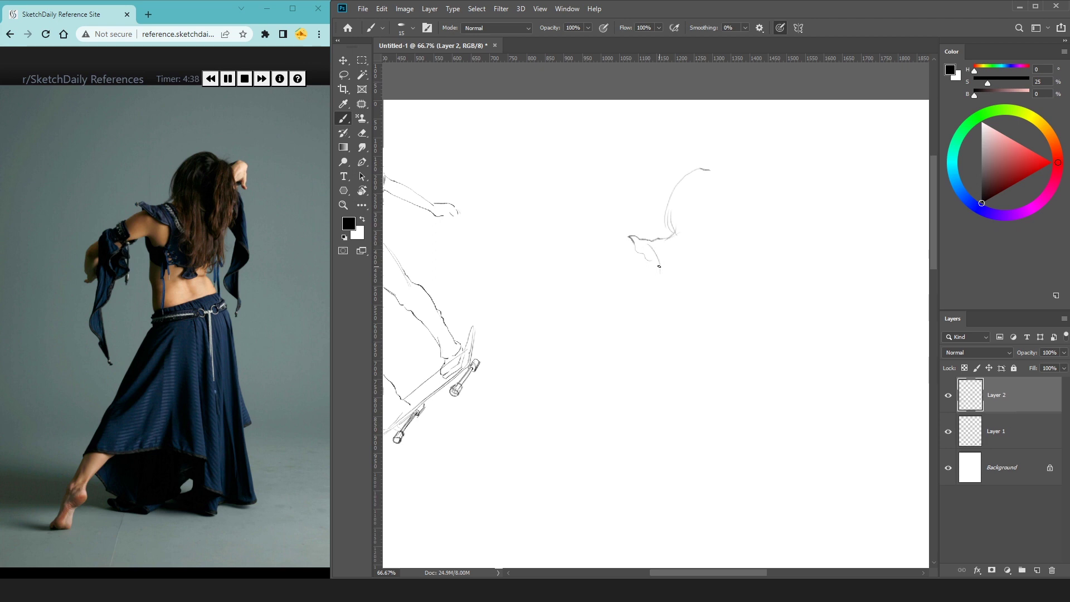
key(ctrl+z)
mouse_move(657, 243)
mouse_down()
mouse_move(673, 265)
mouse_move(672, 290)
mouse_up()
mouse_move(638, 267)
mouse_down()
mouse_move(544, 216)
mouse_move(556, 209)
mouse_move(504, 259)
mouse_up()
key(ctrl+z)
key(ctrl+z)
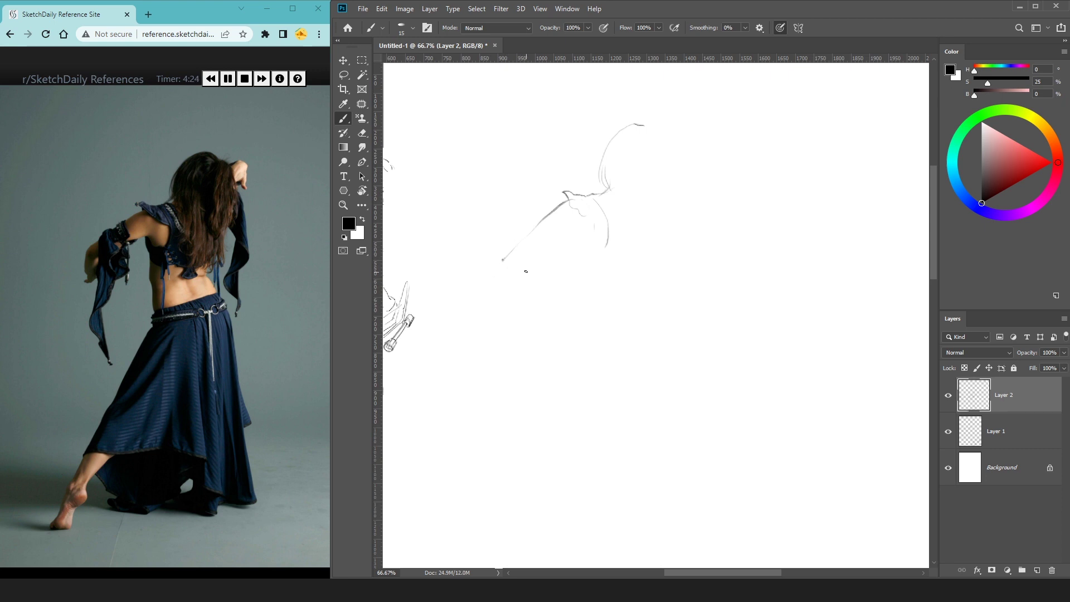
Step: Sketch the raised arm's forearm line toward the hand, undoing misplaced elbow and torso strokes
drag(503, 260, 501, 277)
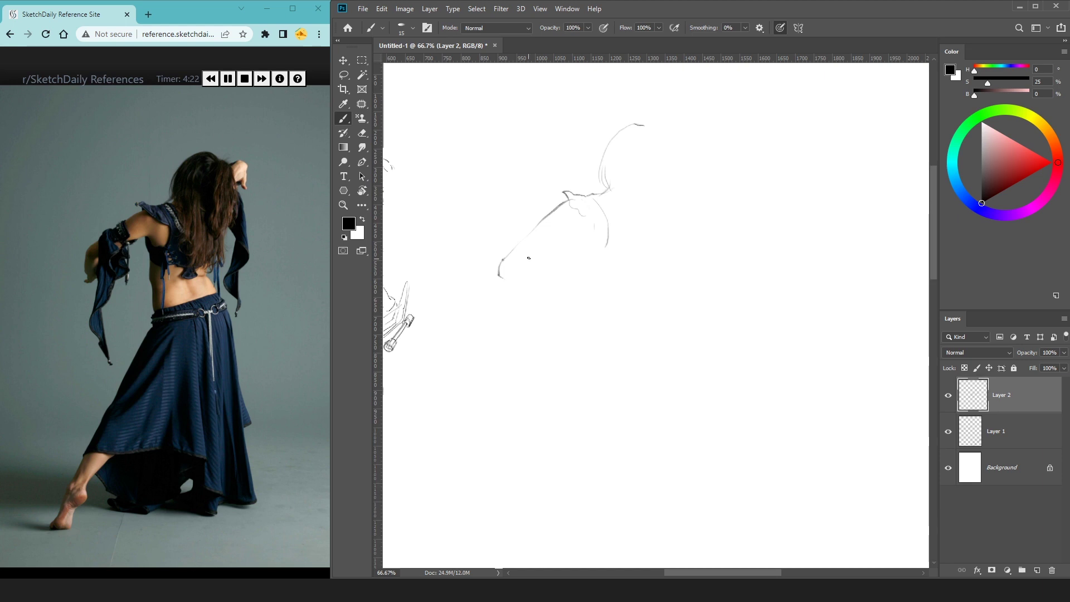
key(ctrl+z)
key(ctrl+z)
mouse_move(534, 229)
mouse_down()
mouse_move(505, 262)
mouse_move(509, 275)
mouse_move(553, 249)
mouse_up()
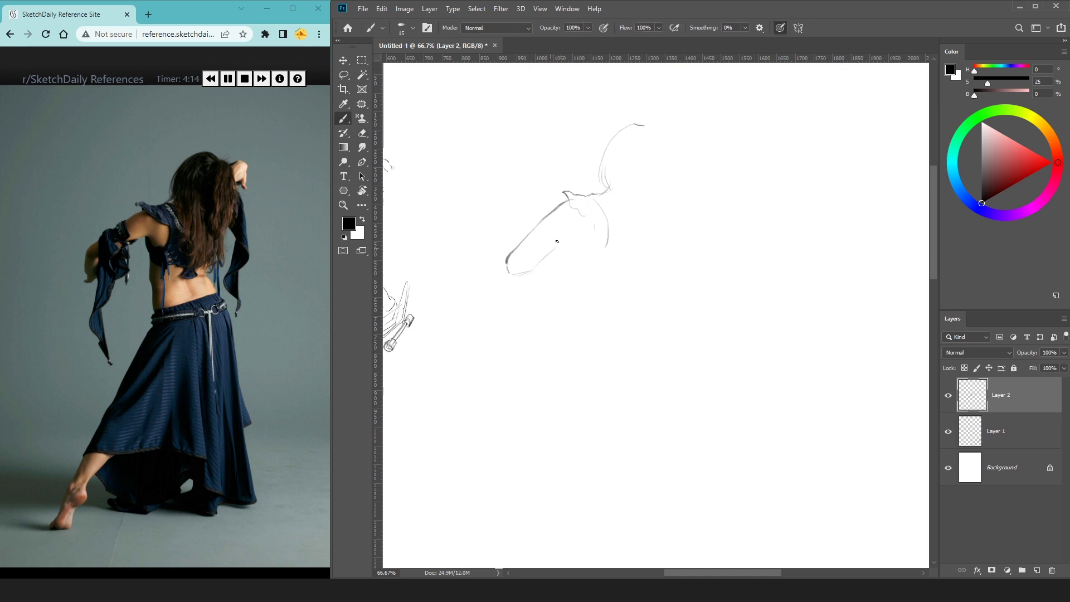
mouse_move(552, 248)
mouse_down()
mouse_move(583, 229)
mouse_move(596, 249)
mouse_move(610, 226)
mouse_move(579, 251)
mouse_move(602, 342)
mouse_up()
key(ctrl+z)
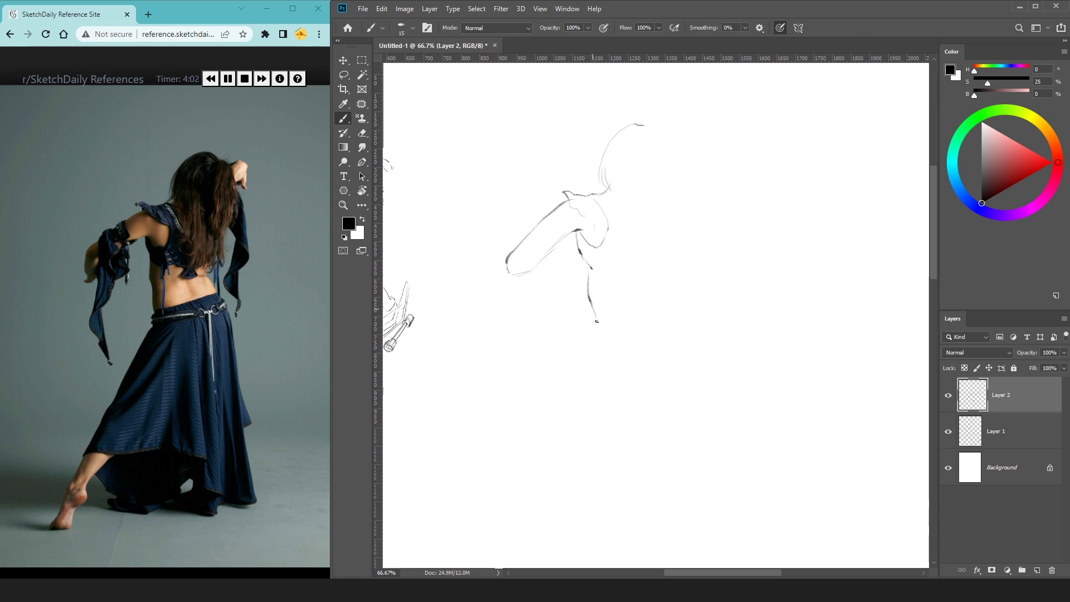
key(ctrl+z)
Step: Draw the torso's left side and waist line, and extend the head outline to the right
drag(587, 266, 600, 310)
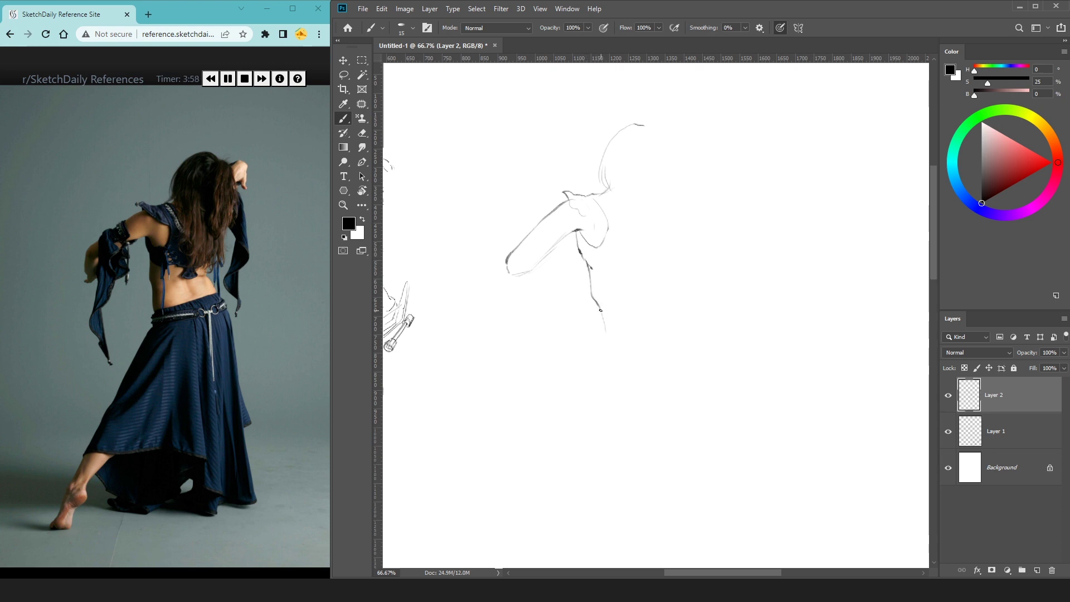
key(ctrl+z)
mouse_move(589, 276)
mouse_down()
mouse_move(598, 332)
mouse_move(675, 307)
mouse_up()
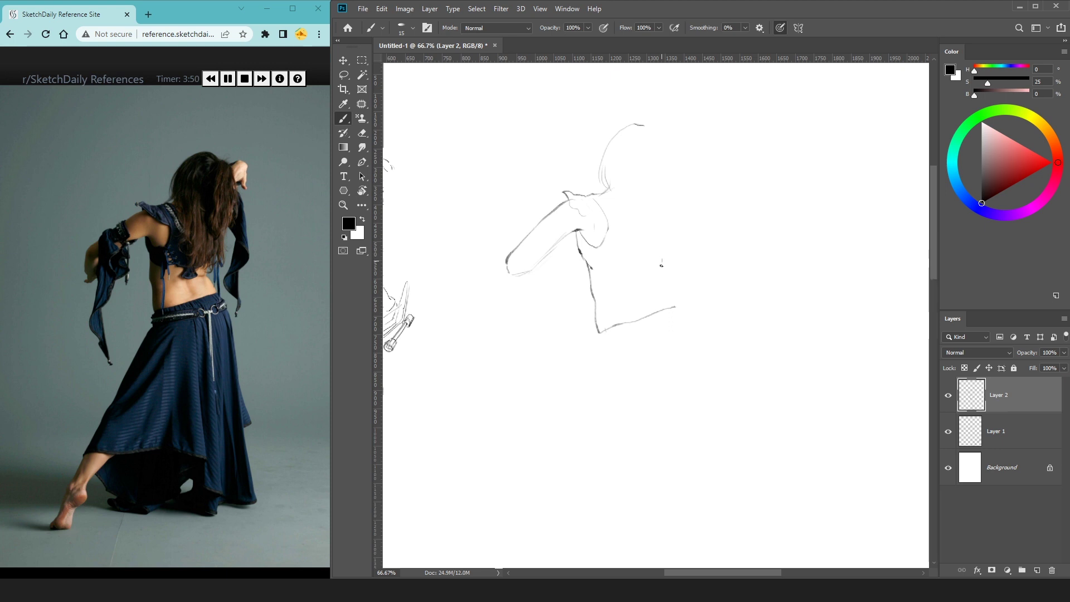
drag(661, 265, 675, 300)
mouse_move(644, 123)
mouse_down()
mouse_move(675, 143)
mouse_move(685, 187)
mouse_move(673, 140)
mouse_move(686, 180)
mouse_move(674, 241)
mouse_up()
key(e)
key(b)
Step: Add the neck, refine the head top and draw long wavy hair strands down the right side
drag(608, 175, 607, 198)
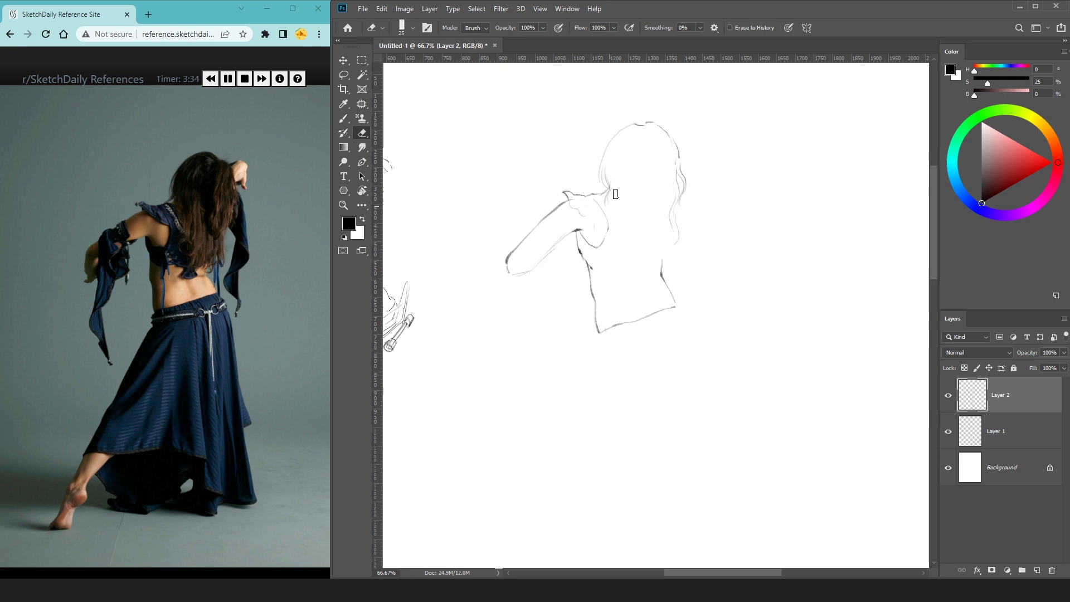
mouse_move(617, 216)
mouse_down()
mouse_move(619, 254)
mouse_move(640, 274)
mouse_move(668, 264)
mouse_up()
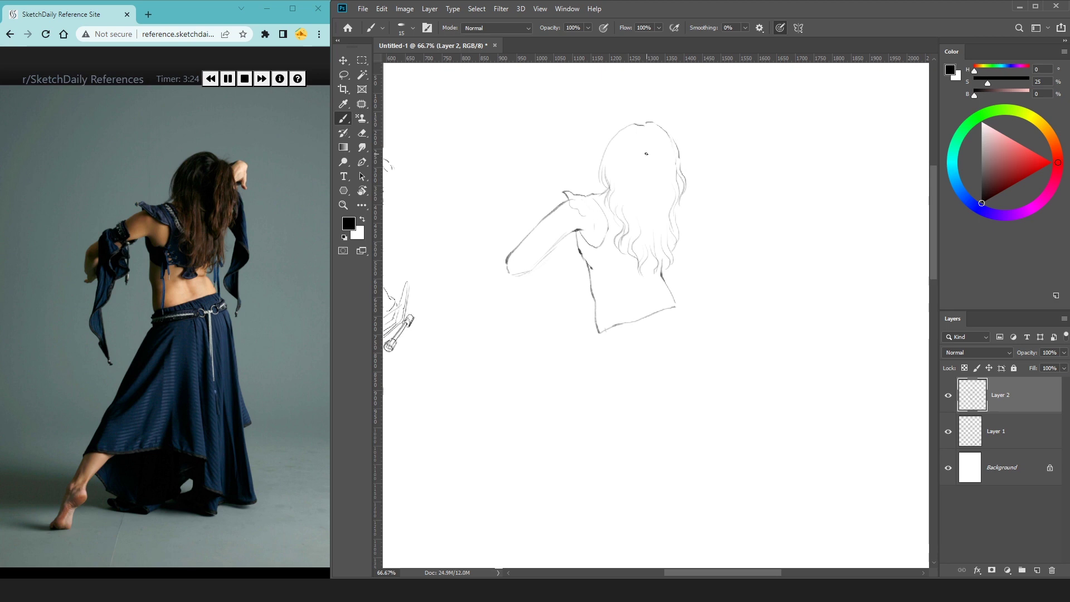
mouse_move(634, 137)
mouse_down()
mouse_move(640, 130)
mouse_move(643, 212)
mouse_move(650, 155)
mouse_move(655, 192)
mouse_up()
mouse_move(676, 144)
mouse_down()
mouse_move(685, 134)
mouse_move(697, 149)
mouse_up()
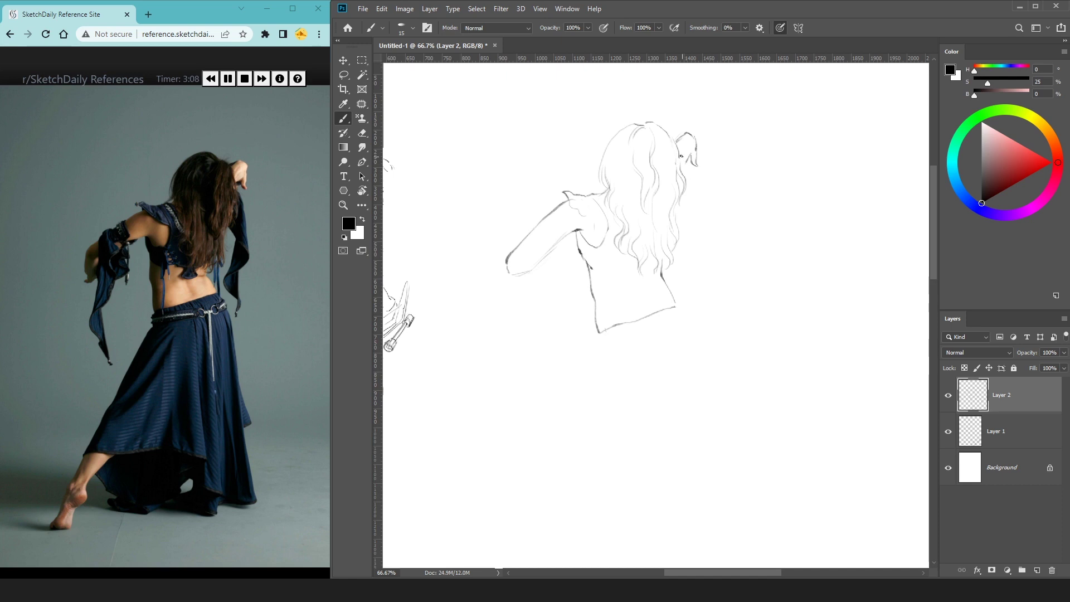
mouse_move(685, 166)
mouse_down()
mouse_move(704, 235)
mouse_move(690, 236)
mouse_move(709, 252)
mouse_move(699, 271)
mouse_move(705, 331)
mouse_up()
drag(704, 263, 706, 342)
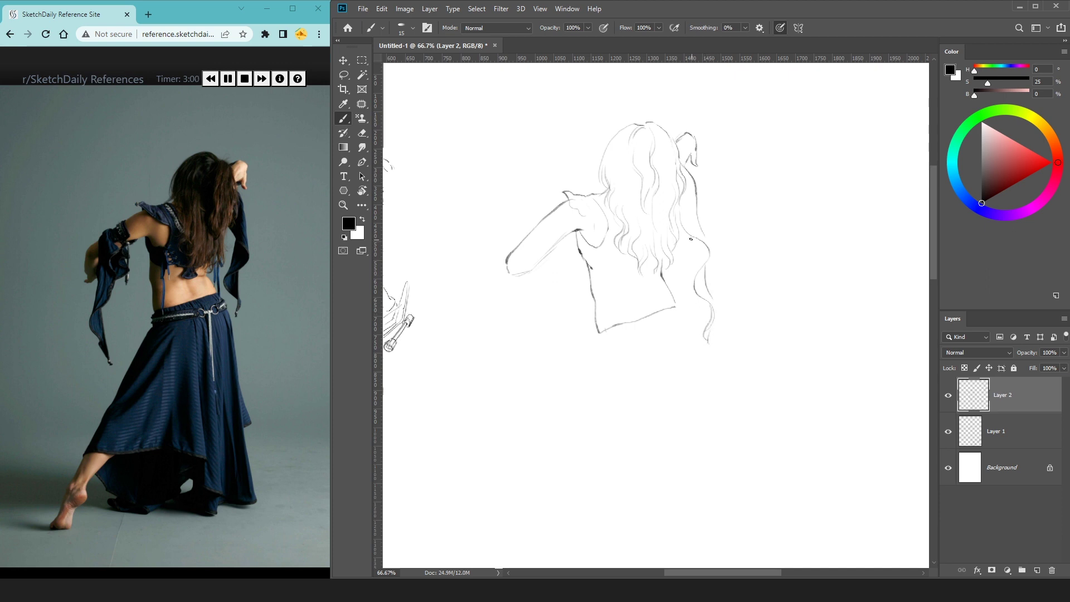
drag(691, 237, 698, 279)
drag(686, 175, 692, 206)
scroll(691, 237, down, 3)
drag(590, 247, 591, 271)
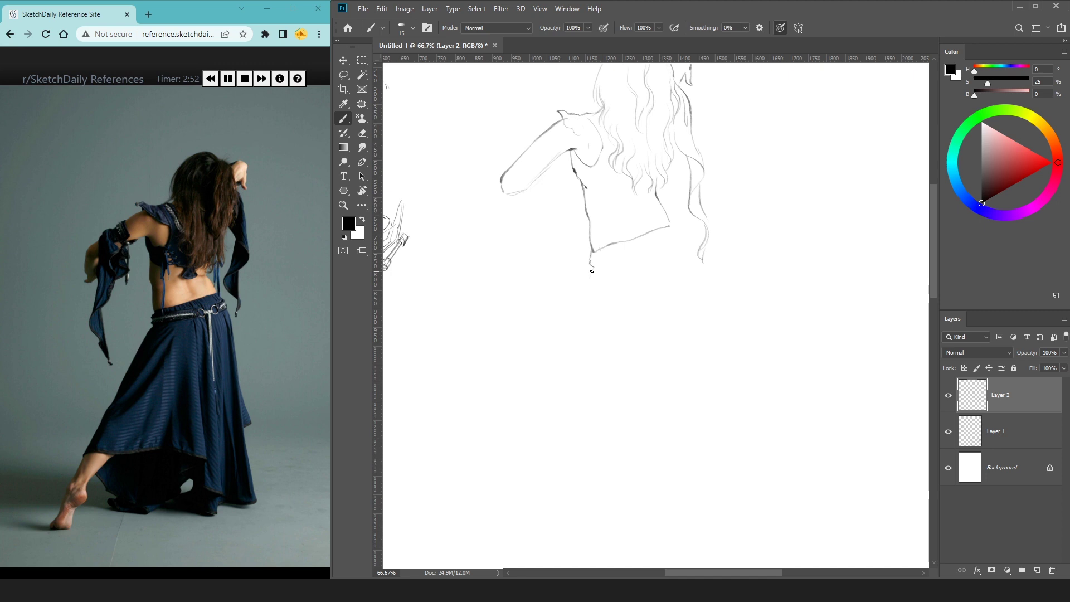
Step: Brush the skirt's left edge from the waist down to the hem on Layer 2
scroll(599, 204, down, 2)
scroll(605, 206, down, 2)
scroll(613, 209, down, 2)
drag(593, 249, 560, 339)
key(ctrl+z)
mouse_move(592, 245)
mouse_down()
mouse_move(564, 342)
mouse_move(614, 260)
mouse_up()
mouse_move(569, 341)
mouse_down()
mouse_move(538, 410)
mouse_move(657, 422)
mouse_up()
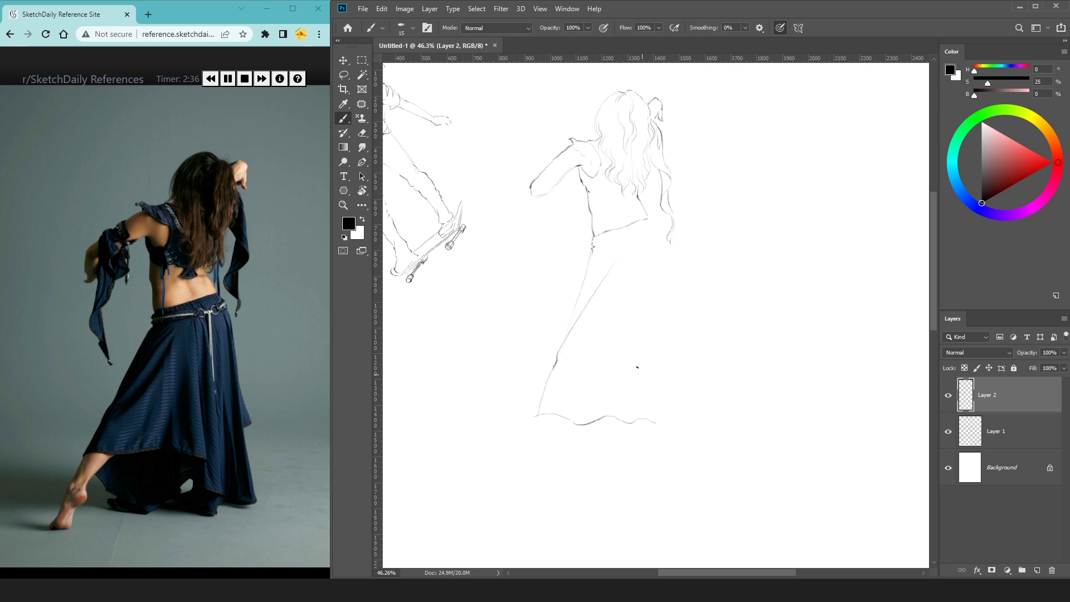
Step: Outline the skirt's right side down to a trailing right-hand hem
drag(638, 287, 653, 424)
key(ctrl+z)
drag(639, 257, 652, 418)
drag(650, 407, 652, 423)
mouse_move(646, 417)
mouse_down()
mouse_move(679, 462)
mouse_move(710, 475)
mouse_up()
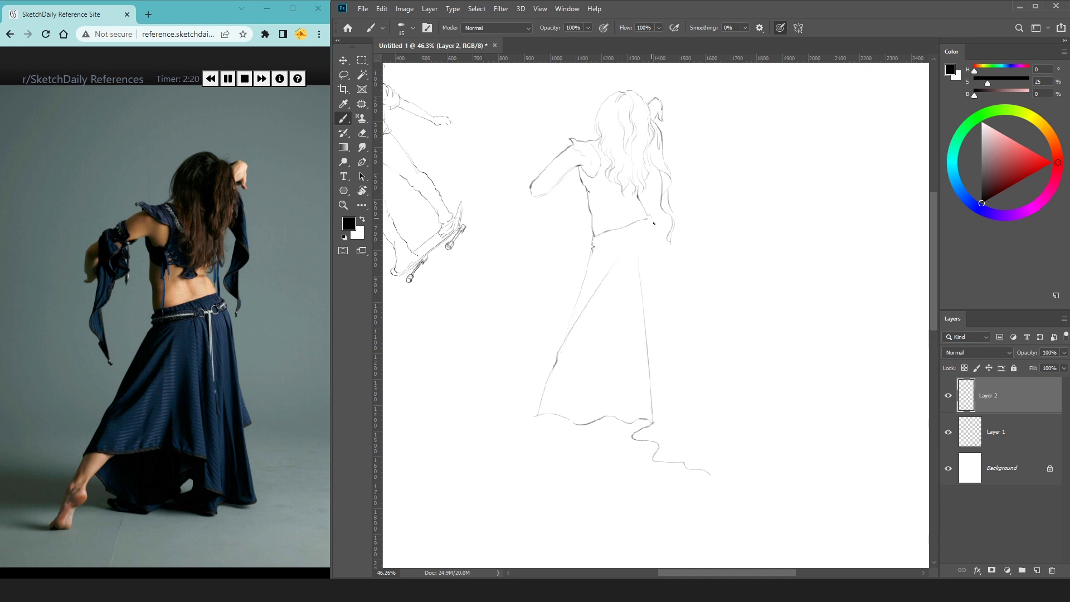
drag(656, 225, 692, 412)
key(ctrl+z)
key(ctrl+z)
Step: Extend the trailing skirt line, add a hem fold and re-stroke the left skirt edge
key(e)
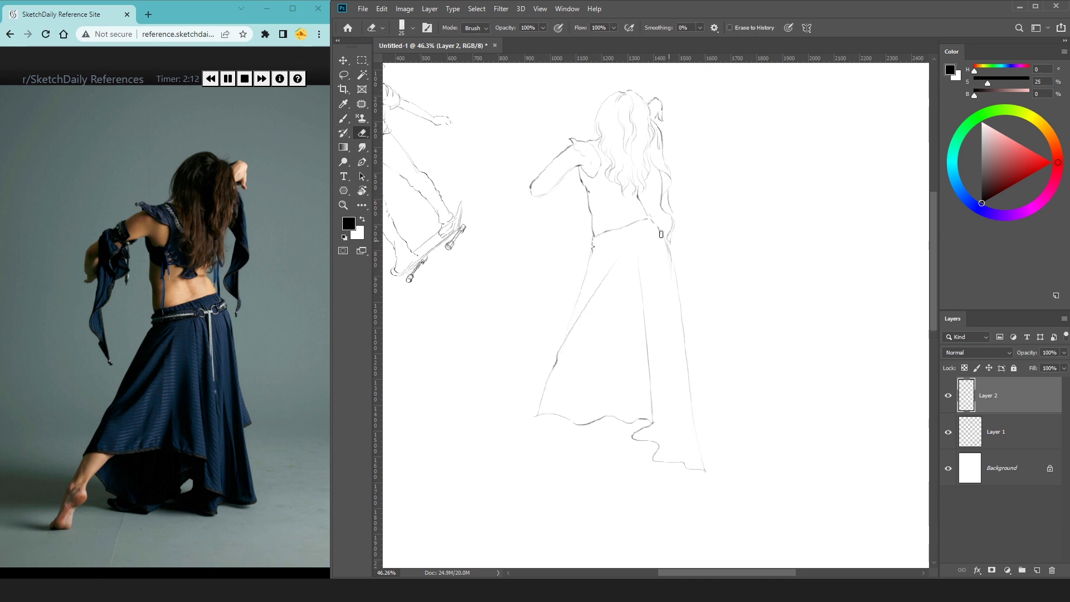
key(b)
drag(697, 377, 690, 386)
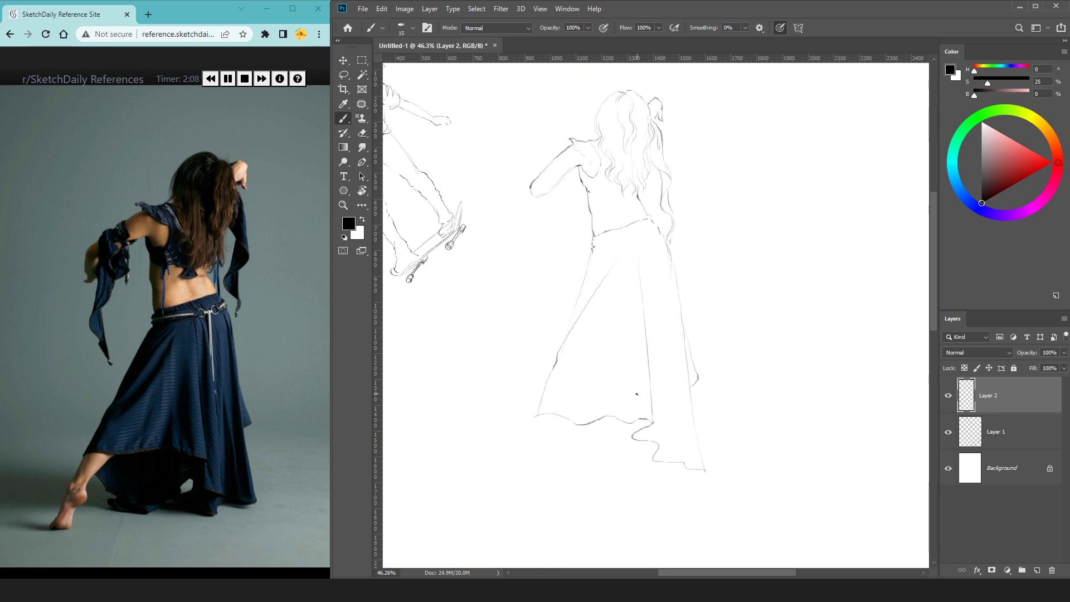
drag(633, 423, 652, 455)
drag(545, 388, 528, 447)
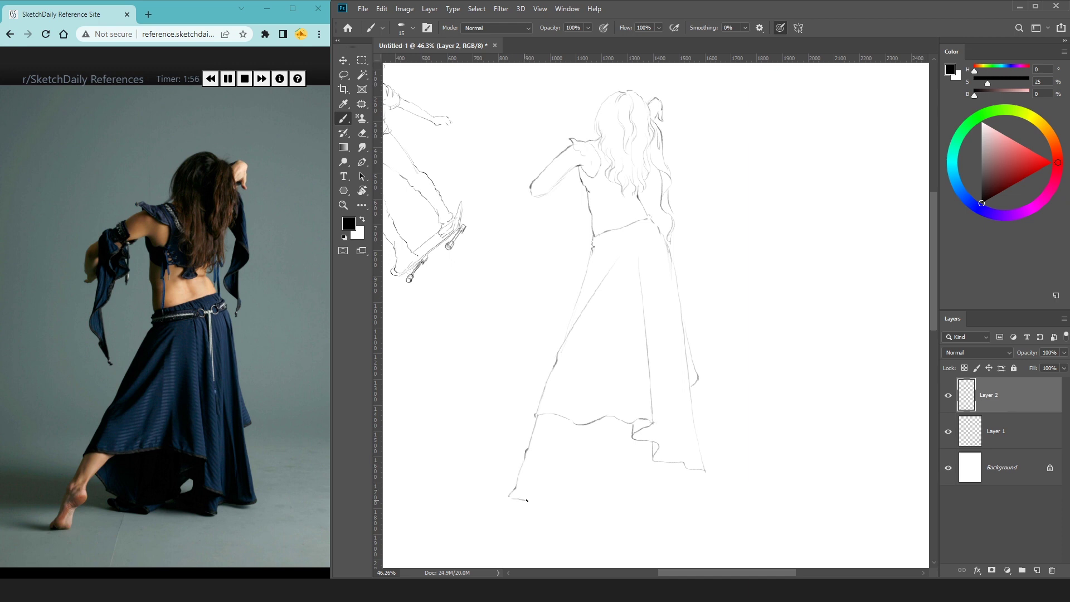
Step: Draw the bare leg below the hem and the wavy lower hem of the skirt
drag(534, 491, 549, 456)
drag(565, 419, 544, 449)
key(ctrl+z)
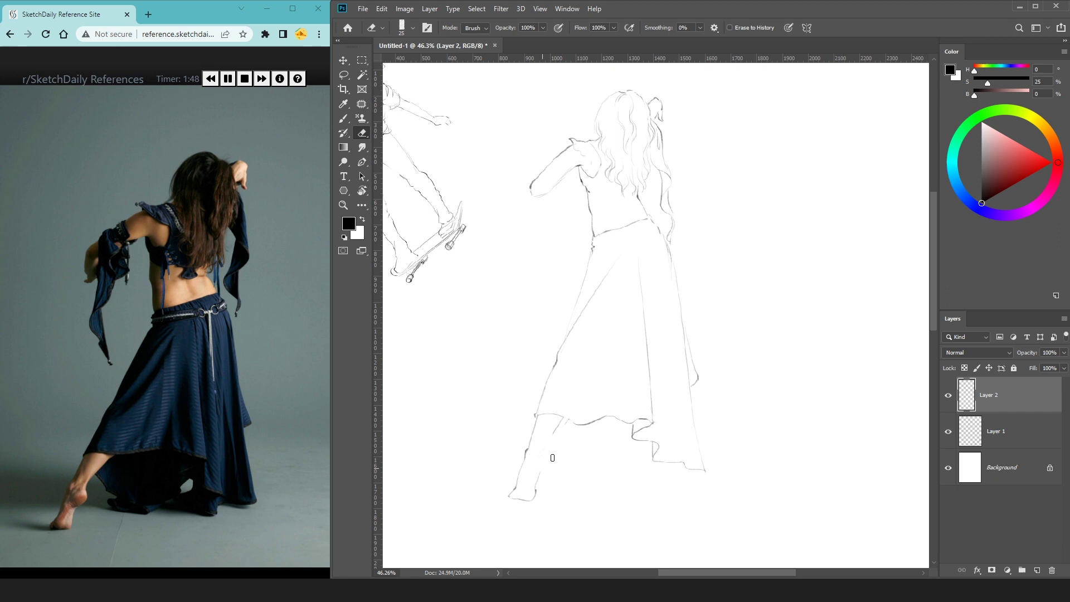
drag(564, 418, 542, 449)
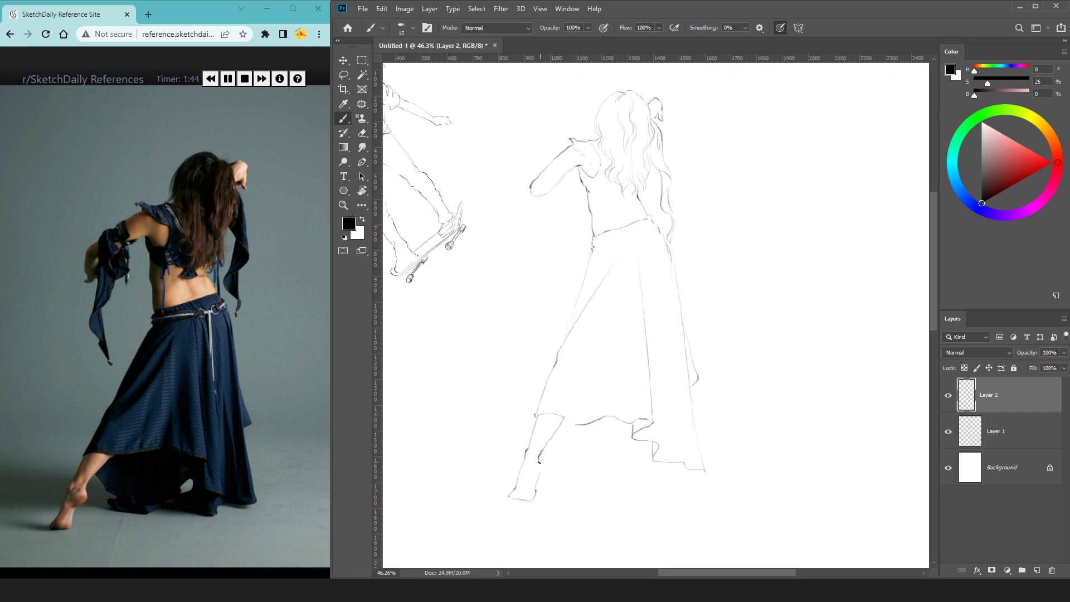
drag(538, 458, 538, 474)
mouse_move(553, 438)
mouse_down()
mouse_move(582, 487)
mouse_move(608, 492)
mouse_move(641, 458)
mouse_move(672, 463)
mouse_up()
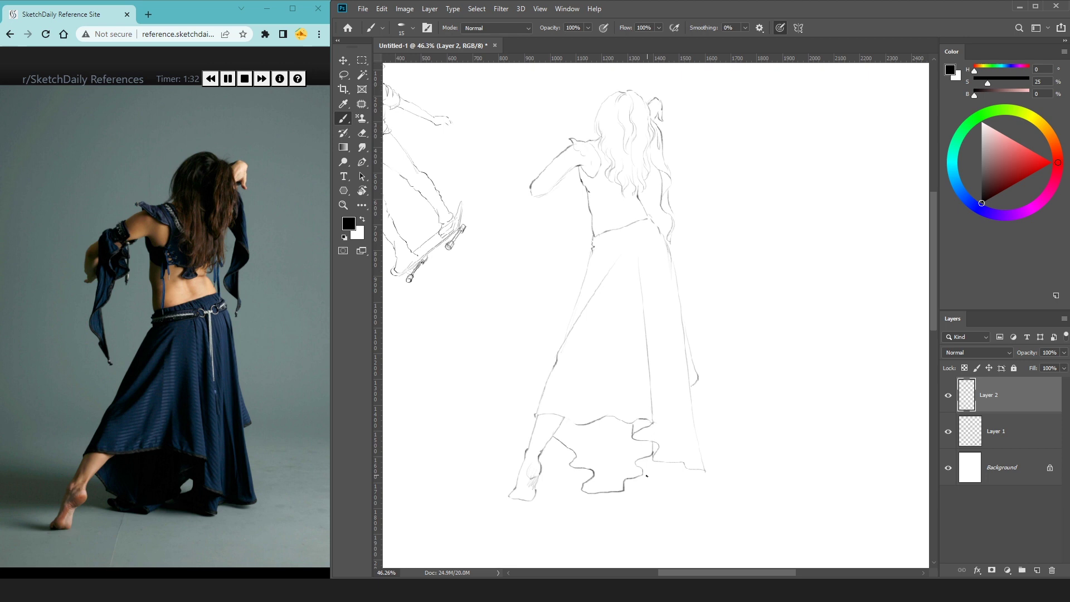
mouse_move(646, 456)
mouse_down()
mouse_move(641, 491)
mouse_move(686, 473)
mouse_up()
Step: Redraw short pieces of the ruffled hem beside the leg
key(ctrl+z)
mouse_move(594, 474)
mouse_down()
mouse_move(566, 479)
mouse_move(587, 493)
mouse_up()
key(e)
mouse_move(577, 456)
mouse_down()
mouse_move(562, 443)
mouse_move(563, 461)
mouse_move(589, 473)
mouse_up()
key(b)
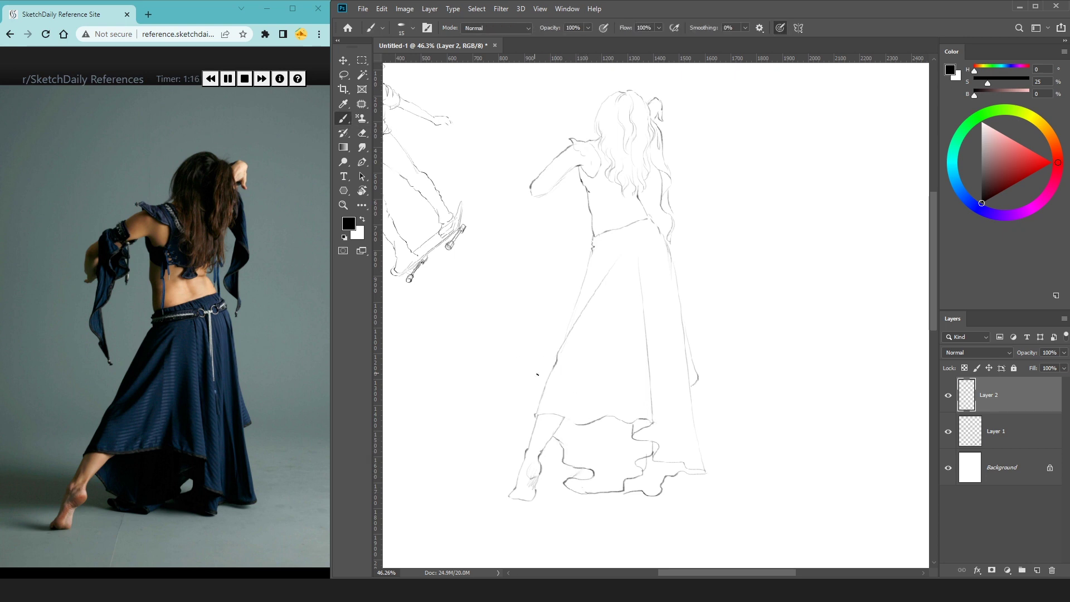
Step: Add a diagonal fold and a vertical fold line across the skirt
drag(564, 368, 621, 325)
drag(633, 417, 631, 392)
scroll(683, 332, up, 1)
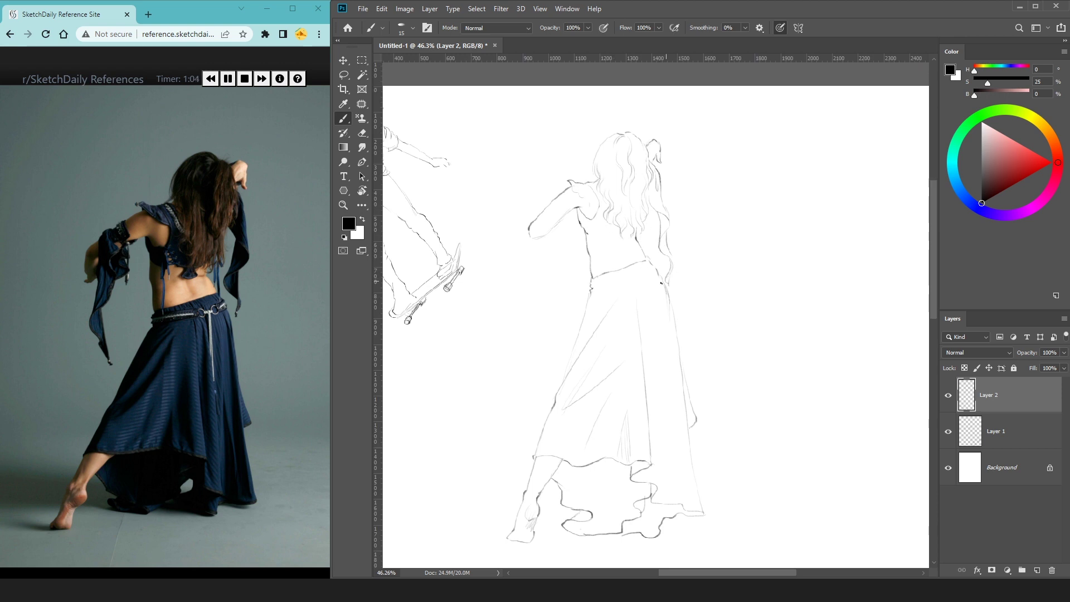
Step: Draw the hanging sleeve drape down the left side and outline the dancer's ear
scroll(646, 262, up, 1)
scroll(613, 251, up, 1)
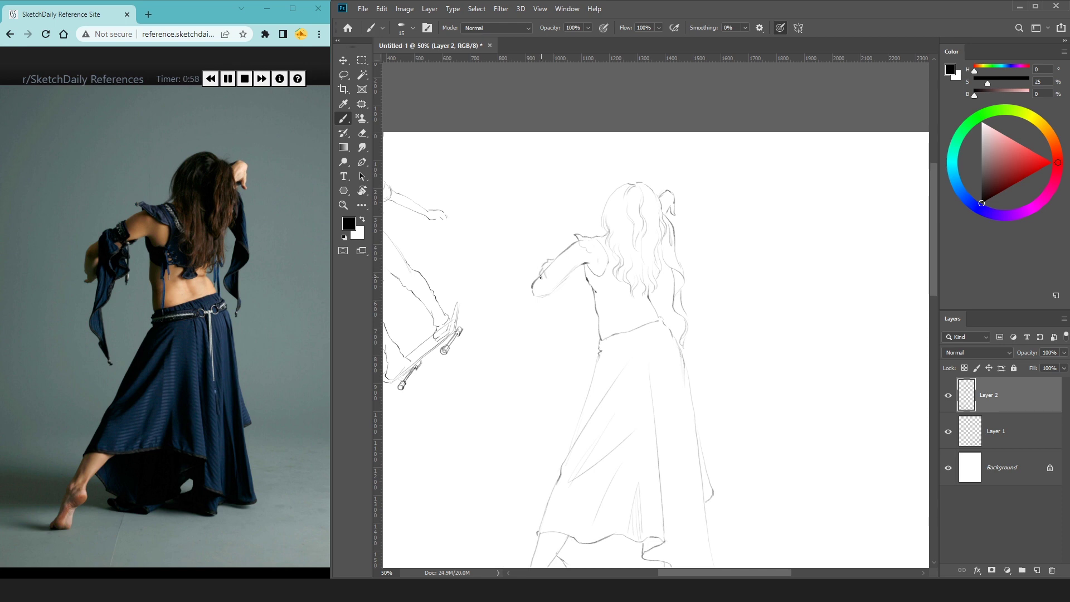
mouse_move(543, 296)
mouse_down()
mouse_move(543, 379)
mouse_move(557, 404)
mouse_move(560, 278)
mouse_up()
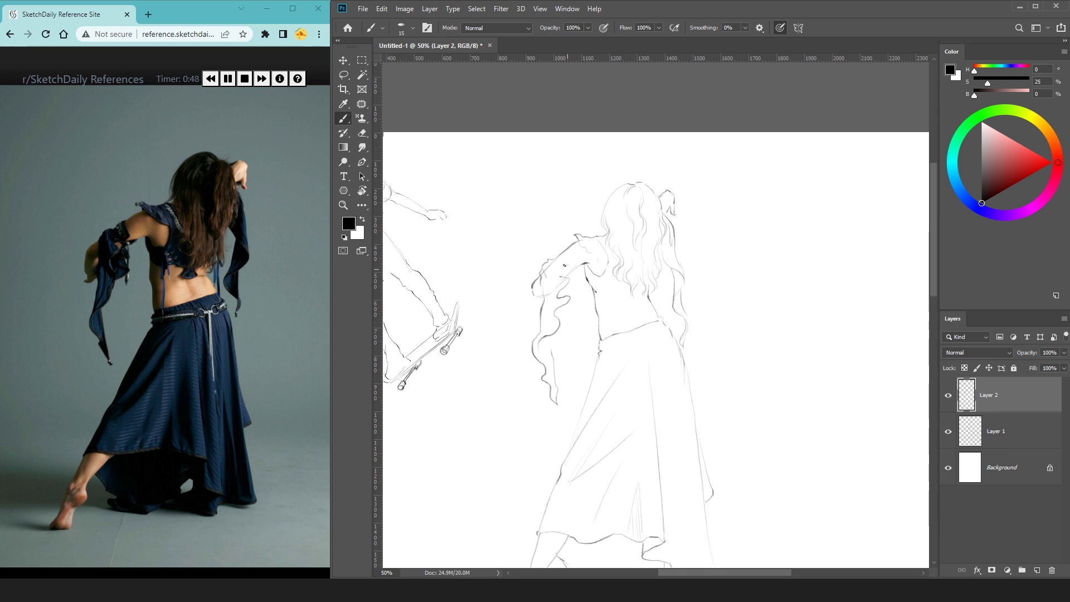
mouse_move(562, 252)
mouse_down()
mouse_move(567, 263)
mouse_move(564, 249)
mouse_up()
drag(669, 211, 666, 211)
drag(667, 190, 674, 202)
Step: Hatch vertical shadow lines under the skirt hem behind the leg
drag(664, 244, 651, 174)
drag(645, 287, 644, 222)
drag(557, 405, 555, 440)
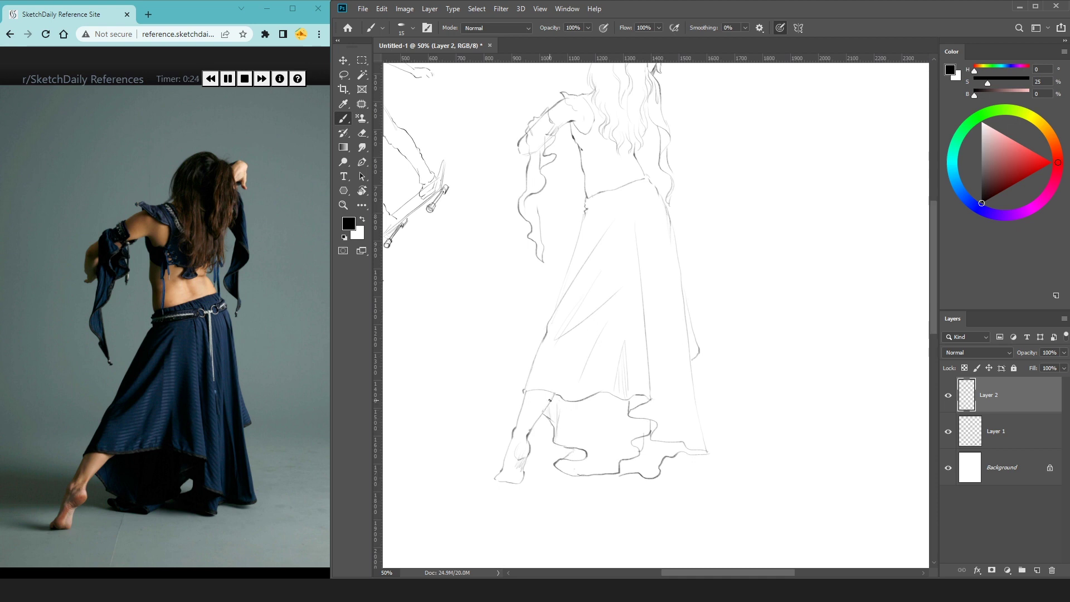
key(ctrl+z)
drag(573, 399, 577, 444)
drag(611, 394, 603, 476)
mouse_move(614, 425)
mouse_down()
mouse_move(609, 438)
mouse_move(629, 415)
mouse_move(633, 437)
mouse_move(648, 436)
mouse_move(632, 477)
mouse_up()
Step: Add a short detail stroke on the dancer's torso
drag(743, 239, 741, 305)
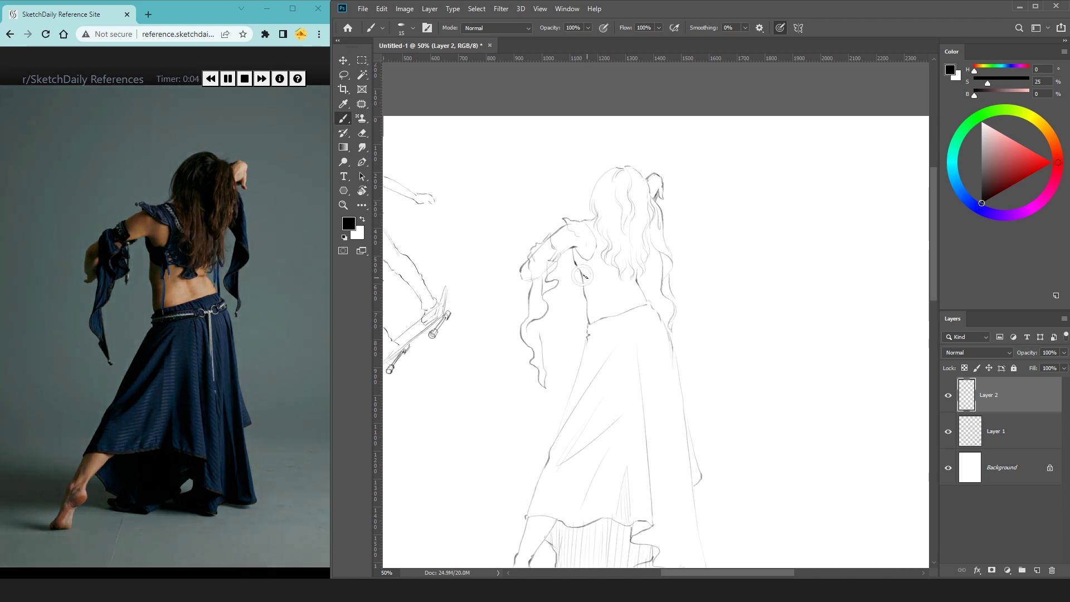
drag(583, 274, 605, 275)
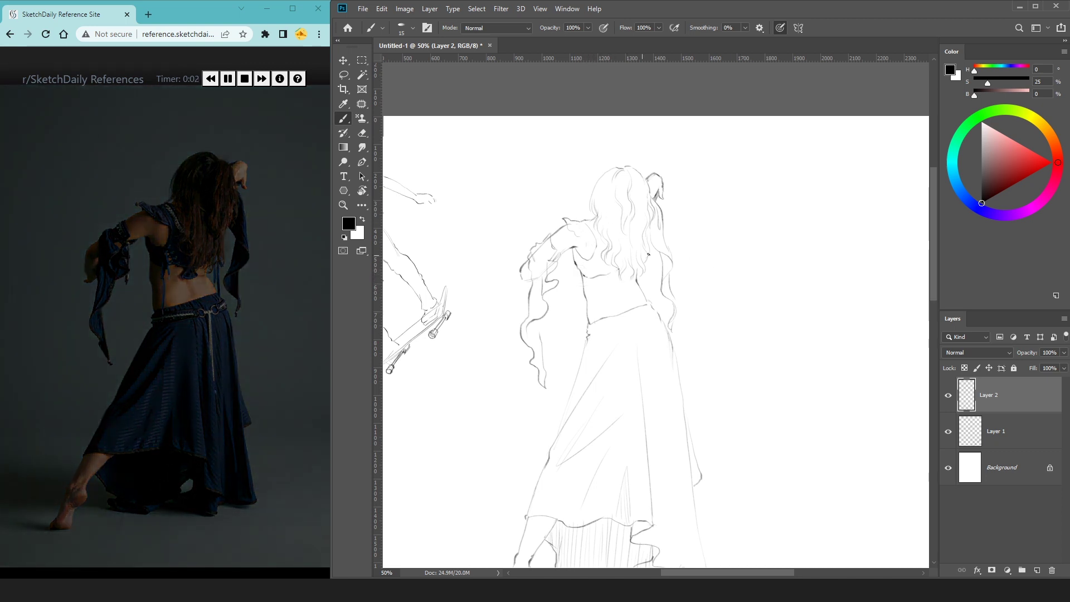
key(ctrl+t)
Step: Scale the dancer sketch down to about 66% and move it left under the skater
key(Return)
key(b)
drag(592, 277, 607, 276)
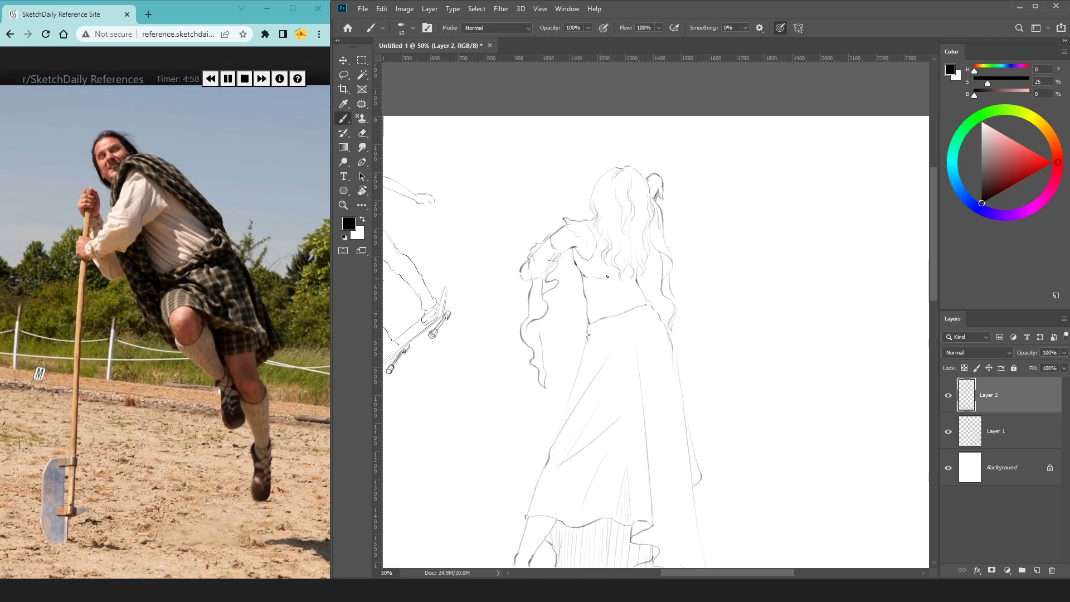
key(ctrl+t)
mouse_move(711, 165)
mouse_down()
mouse_move(668, 251)
mouse_move(554, 310)
mouse_up()
key(ctrl+minus)
mouse_move(579, 217)
mouse_down()
mouse_move(560, 250)
mouse_move(557, 221)
mouse_up()
key(Return)
Step: Create an empty Layer 3 for the kilted man, with rulers shown
key(ctrl+j)
key(ctrl+z)
key(ctrl+plus)
key(ctrl+plus)
key(ctrl+plus)
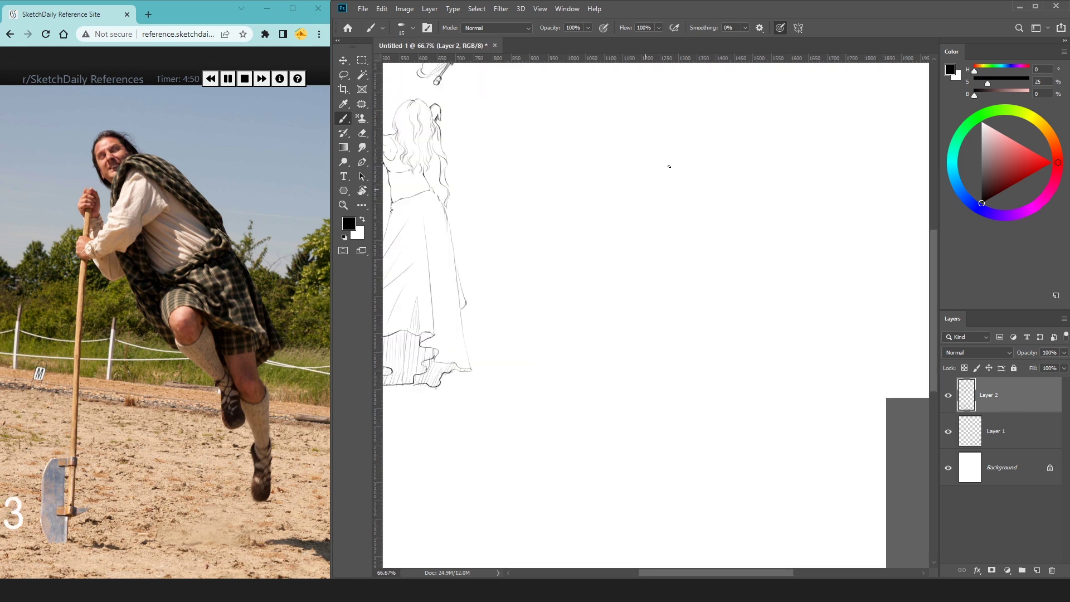
key(ctrl+r)
key(ctrl+shift+n)
key(Return)
key(ctrl+plus)
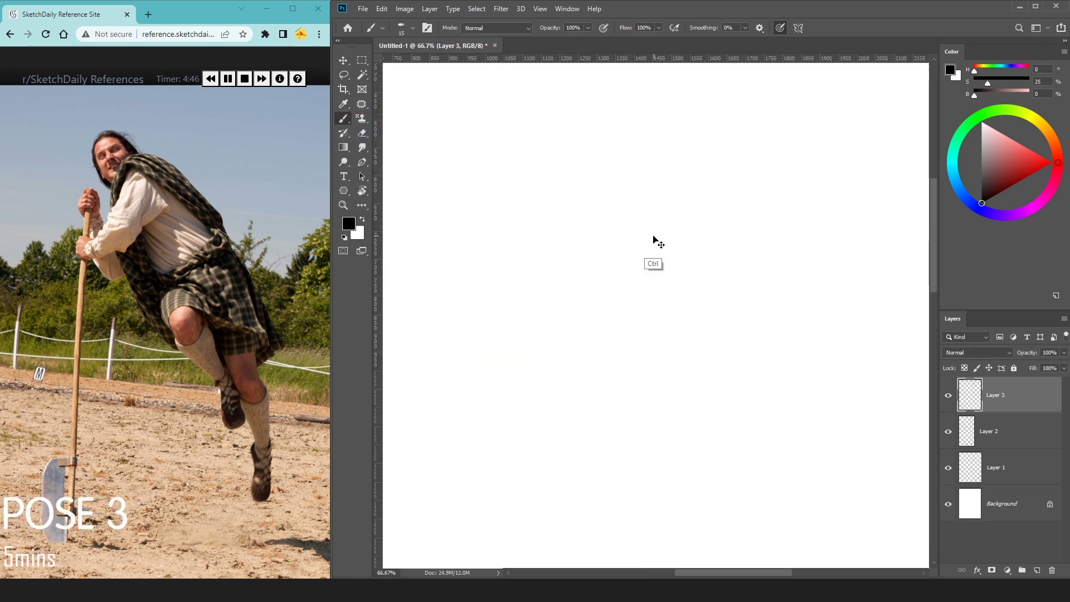
drag(645, 203, 621, 267)
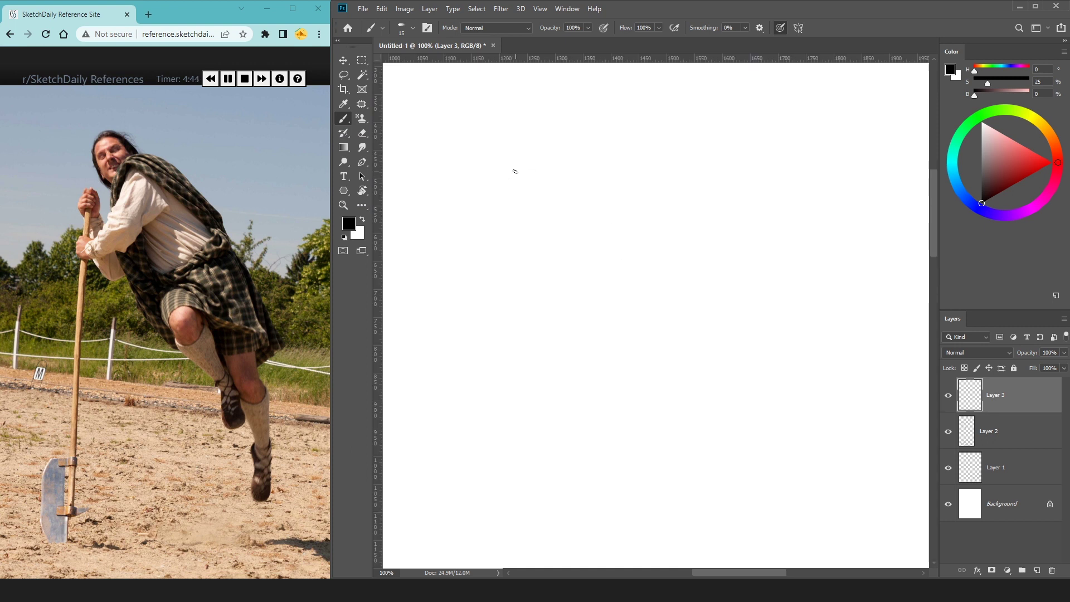
Step: Draw the curved back of the head and a short curve beneath it
key(ctrl+minus)
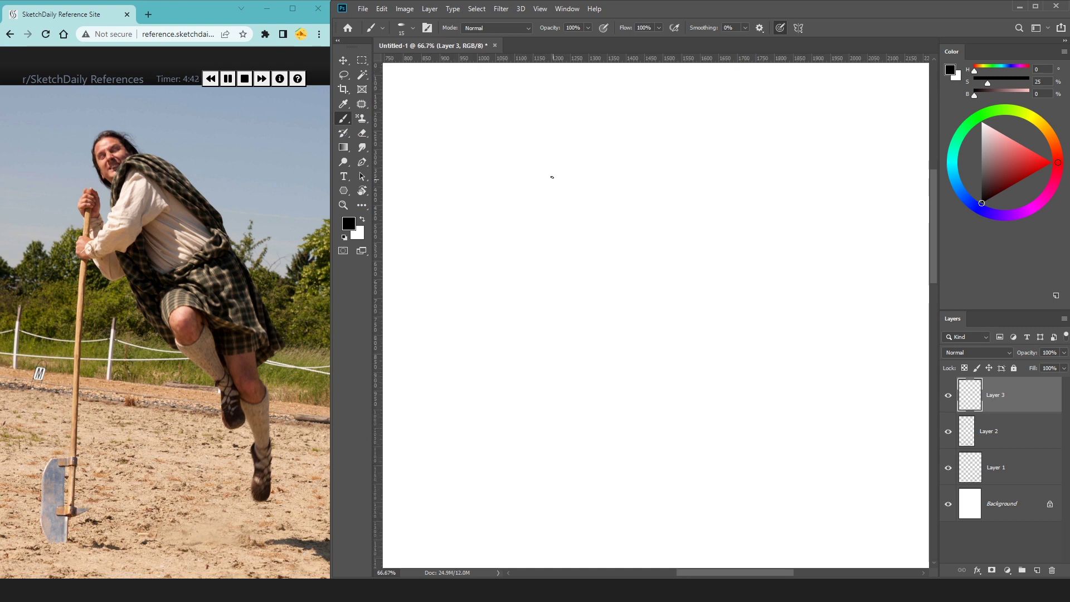
key(ctrl+z)
mouse_move(548, 166)
mouse_down()
mouse_move(533, 195)
mouse_move(551, 233)
mouse_move(564, 241)
mouse_move(573, 223)
mouse_move(563, 278)
mouse_up()
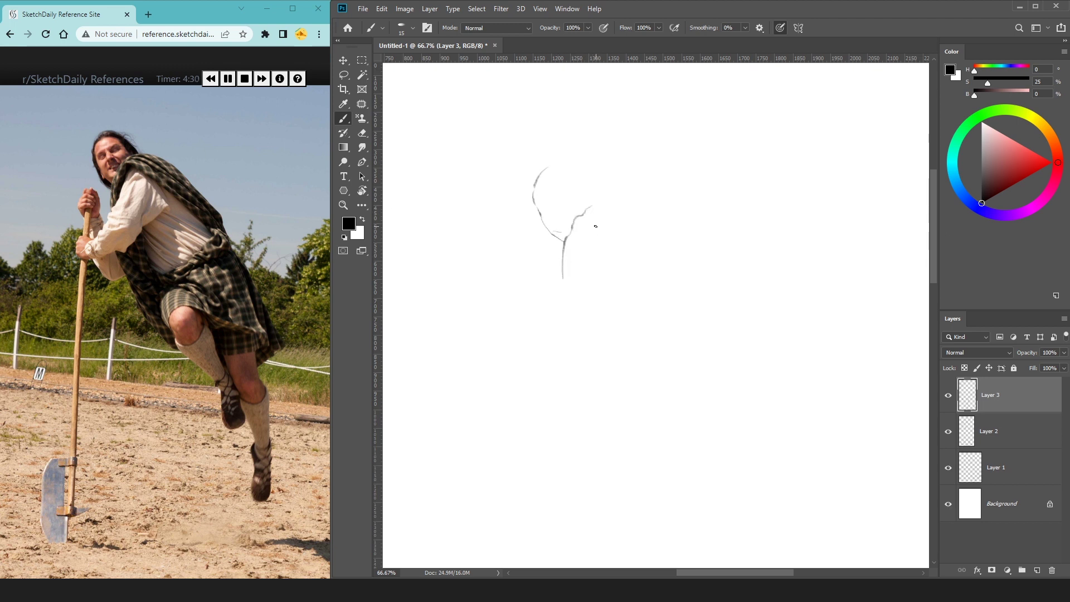
mouse_move(595, 225)
mouse_down()
mouse_move(547, 301)
mouse_move(557, 315)
mouse_move(518, 343)
mouse_up()
Step: Sketch the diagonal back, the outstretched arm with sleeve and cuff, and the shoulder arc
drag(606, 226, 691, 329)
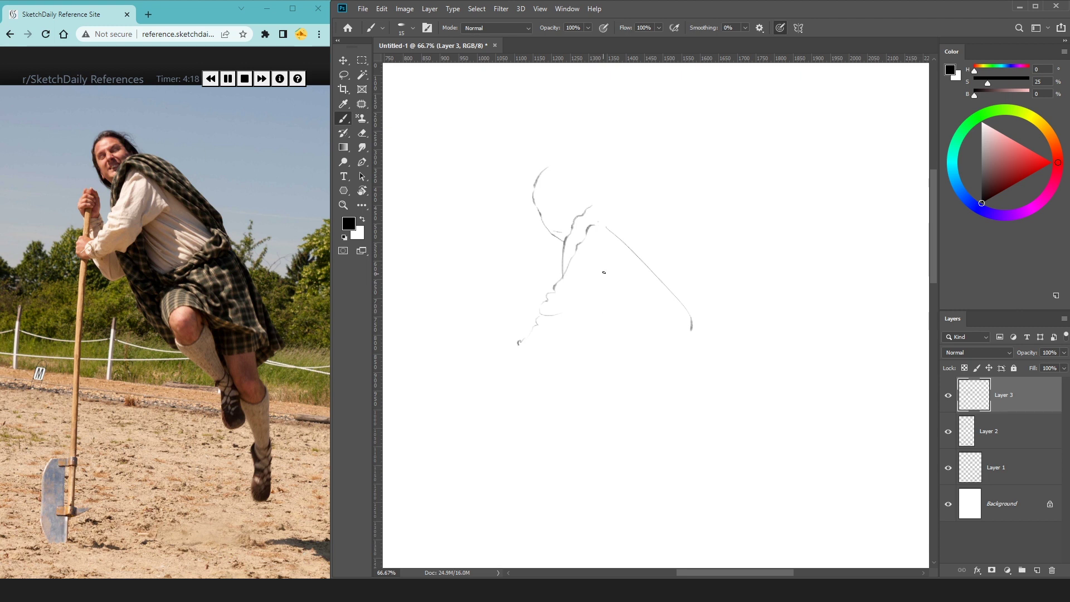
drag(620, 283, 554, 357)
mouse_move(513, 341)
mouse_down()
mouse_move(517, 366)
mouse_move(545, 359)
mouse_up()
mouse_move(596, 223)
mouse_down()
mouse_move(585, 222)
mouse_move(565, 268)
mouse_move(584, 233)
mouse_move(639, 243)
mouse_up()
drag(587, 211, 636, 230)
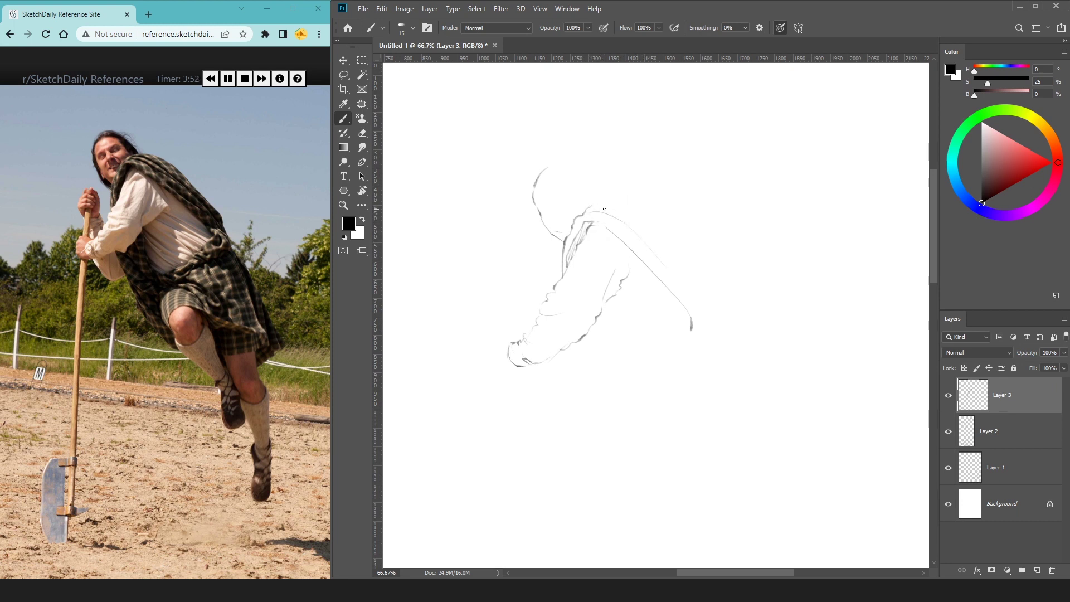
mouse_move(597, 208)
mouse_down()
mouse_move(658, 228)
mouse_move(710, 308)
mouse_move(699, 329)
mouse_move(723, 340)
mouse_move(686, 342)
mouse_up()
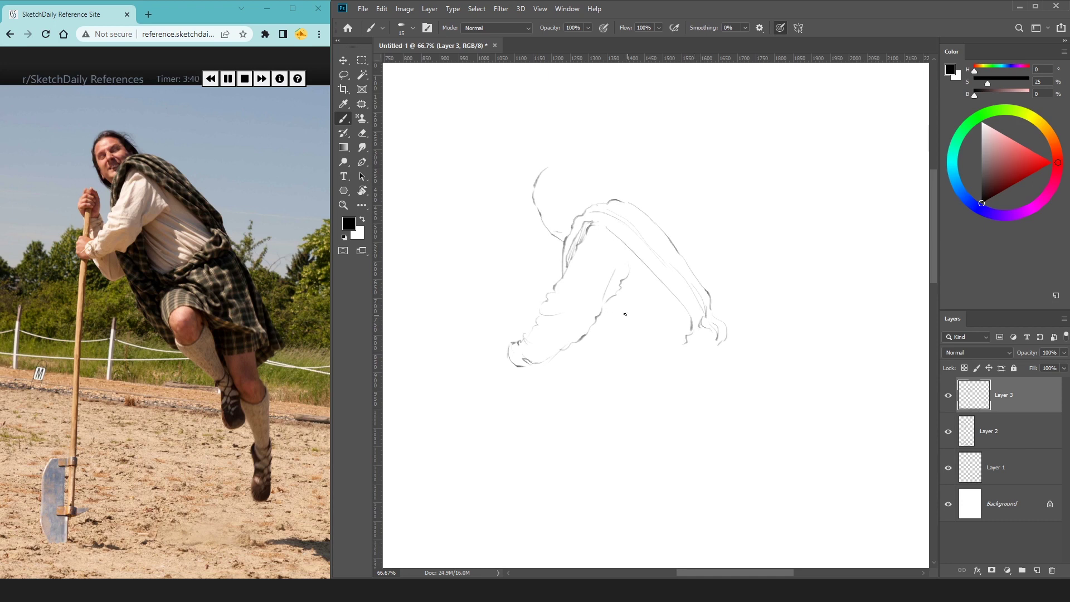
Step: Sketch the body curve, kilt folds and the back line down the right
drag(569, 329, 621, 426)
mouse_move(607, 343)
mouse_down()
mouse_move(615, 370)
mouse_move(642, 385)
mouse_up()
mouse_move(614, 348)
mouse_down()
mouse_move(647, 366)
mouse_move(712, 334)
mouse_move(732, 346)
mouse_move(716, 342)
mouse_up()
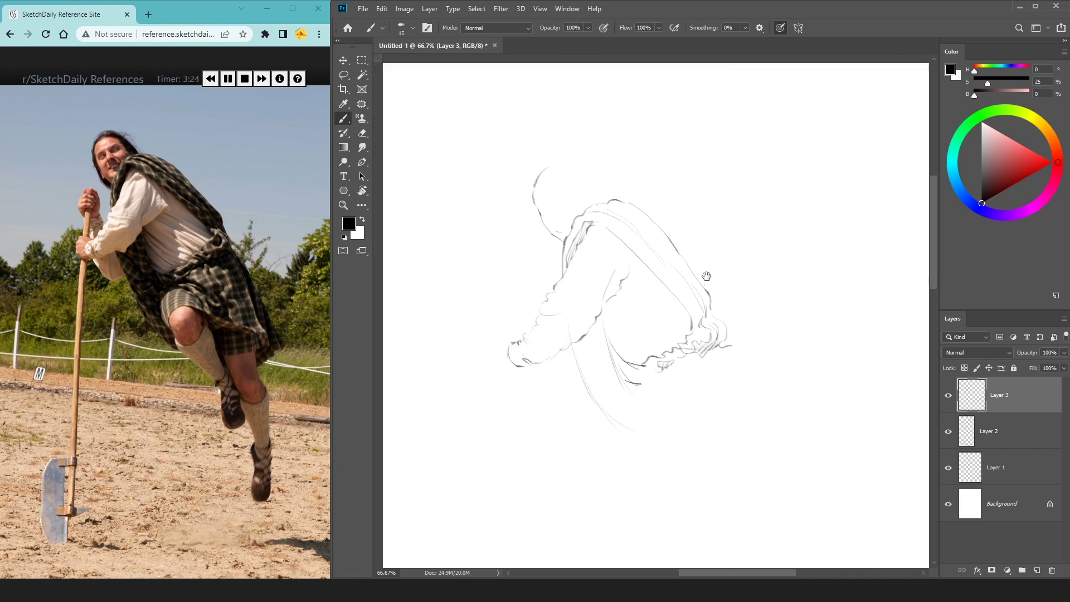
drag(706, 276, 681, 220)
key(ctrl+r)
drag(707, 289, 755, 385)
key(ctrl+z)
key(ctrl+z)
drag(709, 291, 779, 419)
Step: Draw the front garment line and the arcs of the raised knee
drag(554, 320, 627, 418)
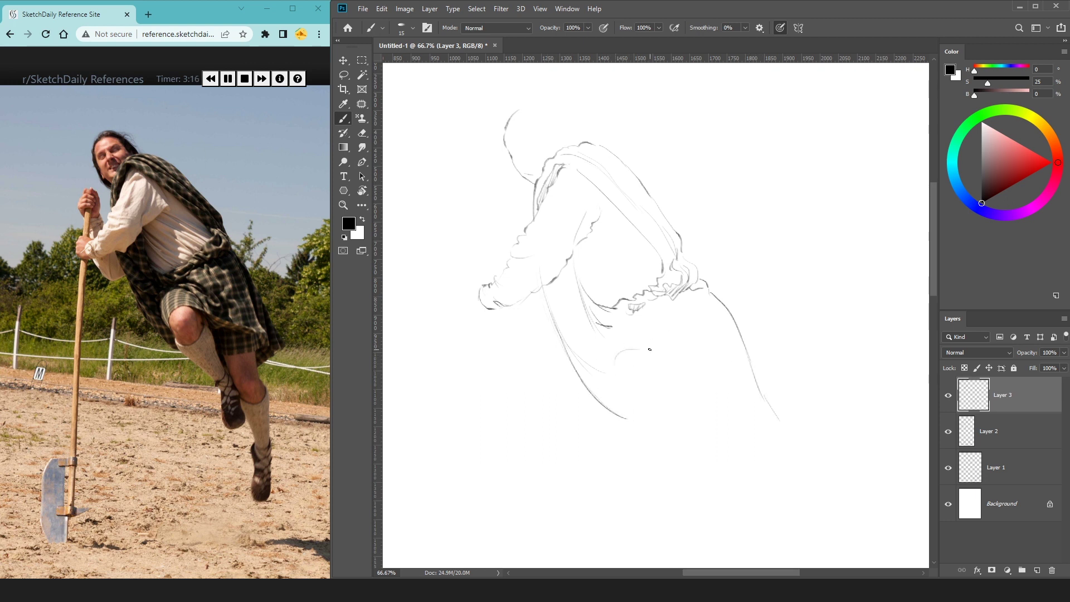
mouse_move(609, 368)
mouse_down()
mouse_move(644, 342)
mouse_move(672, 345)
mouse_move(619, 345)
mouse_move(634, 342)
mouse_up()
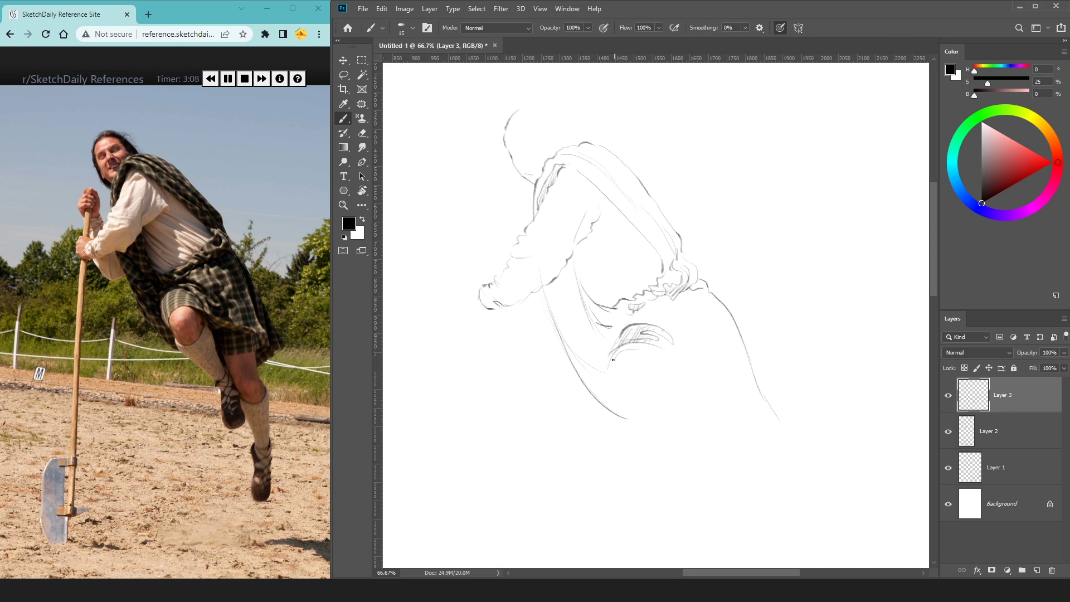
mouse_move(613, 388)
mouse_down()
mouse_move(624, 363)
mouse_move(651, 359)
mouse_move(726, 402)
mouse_up()
mouse_move(623, 385)
mouse_down()
mouse_move(668, 384)
mouse_move(645, 402)
mouse_move(661, 384)
mouse_up()
key(e)
key(b)
key(e)
key(b)
Step: Sketch the lower leg below the knee with calf and shin contours
mouse_move(639, 402)
mouse_down()
mouse_move(545, 287)
mouse_move(613, 378)
mouse_up()
drag(686, 389, 769, 485)
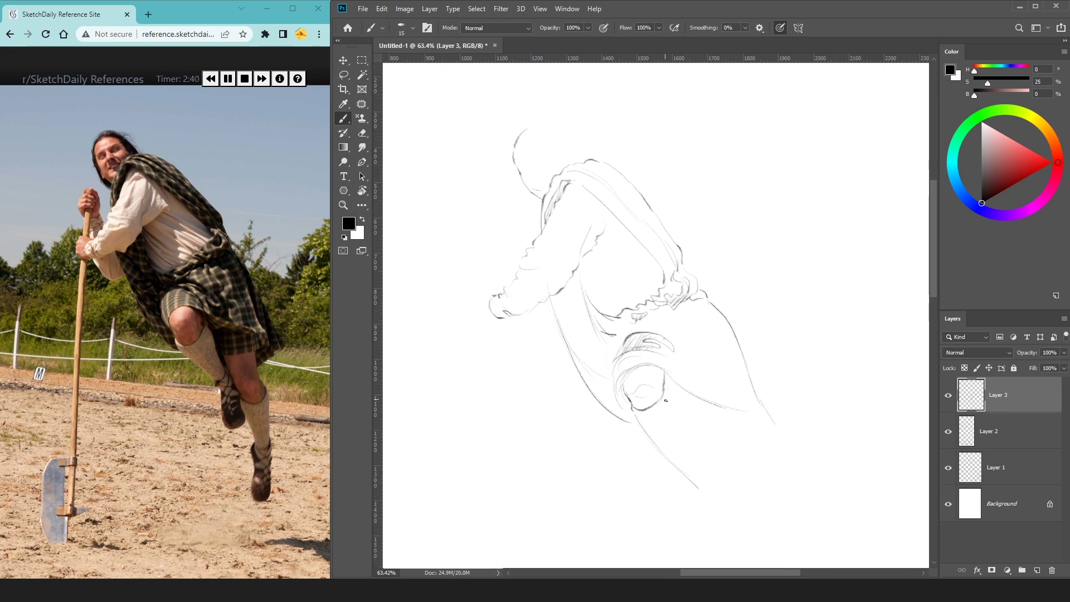
mouse_move(668, 393)
mouse_down()
mouse_move(713, 483)
mouse_move(709, 527)
mouse_up()
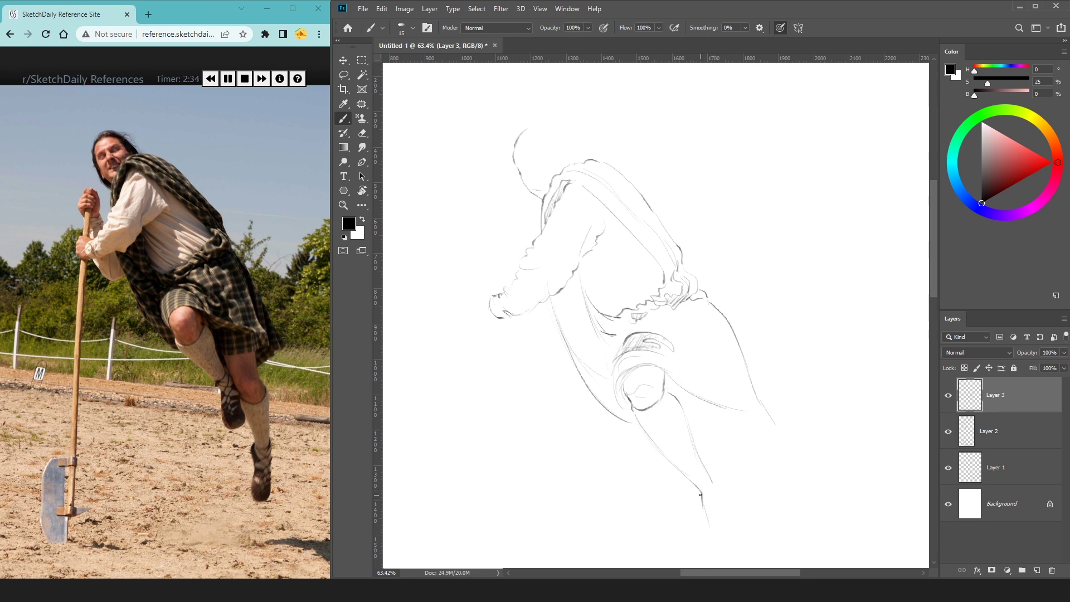
drag(701, 496, 712, 539)
key(ctrl+z)
drag(723, 541, 665, 468)
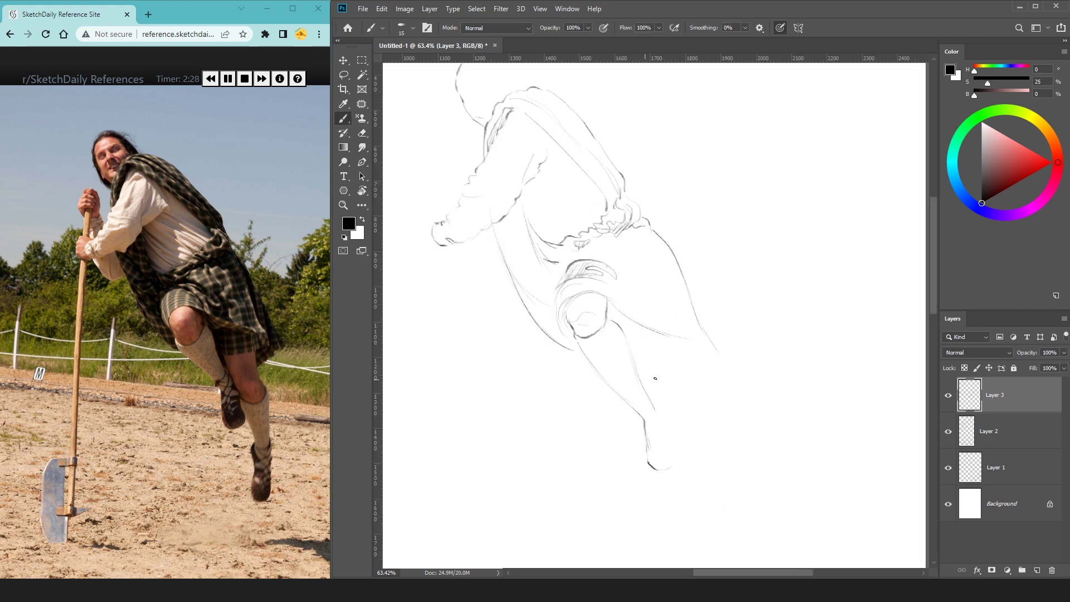
drag(645, 378, 698, 360)
mouse_move(668, 301)
mouse_down()
mouse_move(692, 334)
mouse_move(680, 321)
mouse_up()
drag(702, 358, 680, 366)
drag(655, 401, 658, 416)
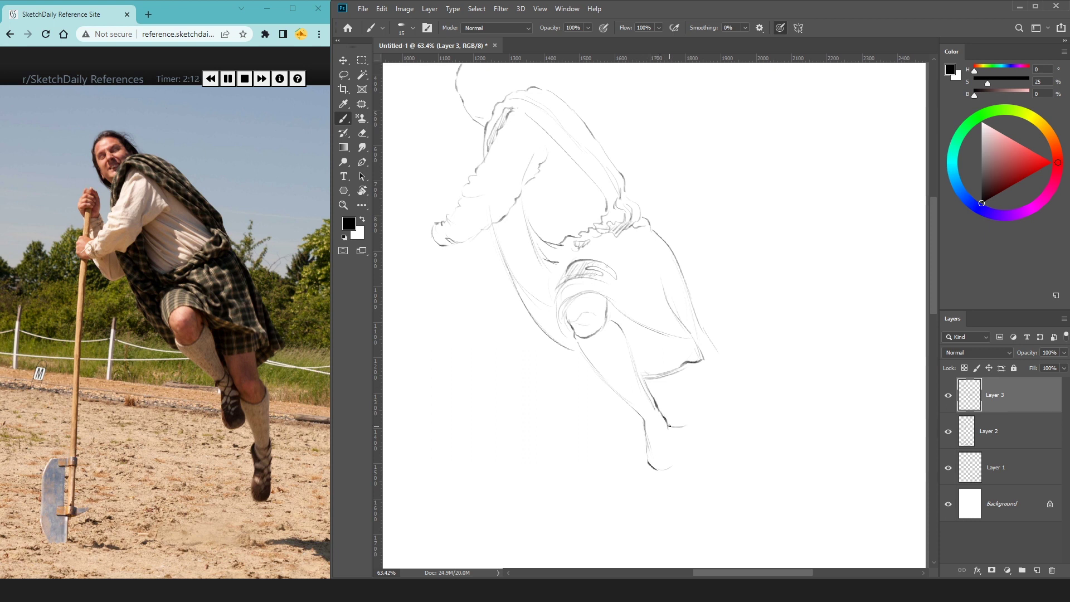
Step: Draw the ankle, the front shin line and the foot down to the toe
mouse_move(669, 427)
mouse_down()
mouse_move(688, 434)
mouse_move(695, 417)
mouse_up()
drag(684, 374, 703, 433)
mouse_move(669, 395)
mouse_down()
mouse_move(639, 314)
mouse_move(641, 348)
mouse_move(681, 445)
mouse_up()
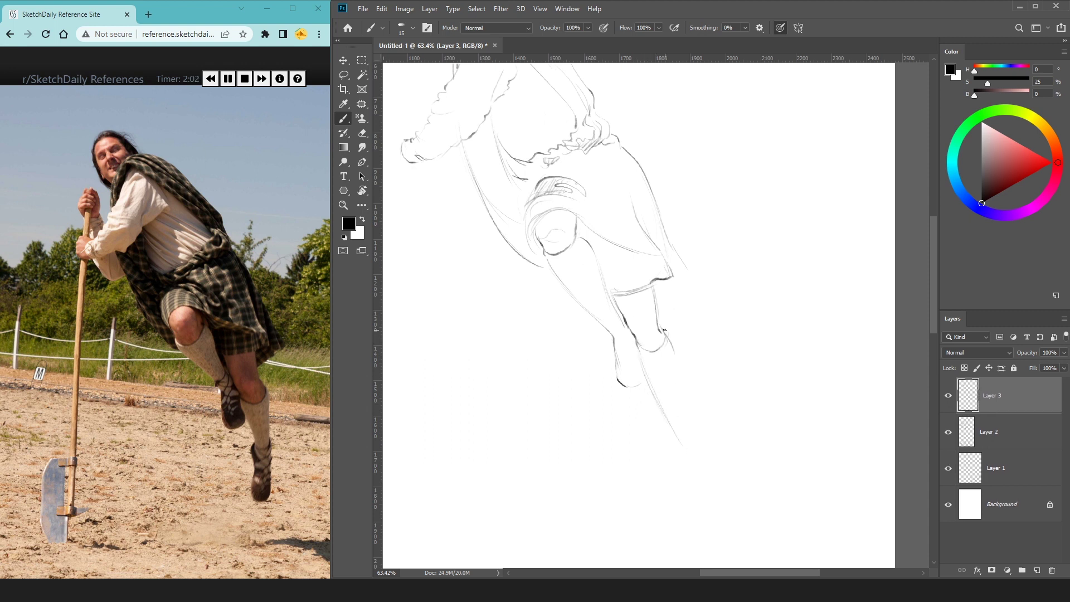
drag(661, 329, 695, 444)
mouse_move(683, 368)
mouse_down()
mouse_move(690, 444)
mouse_move(690, 434)
mouse_move(663, 444)
mouse_move(673, 460)
mouse_up()
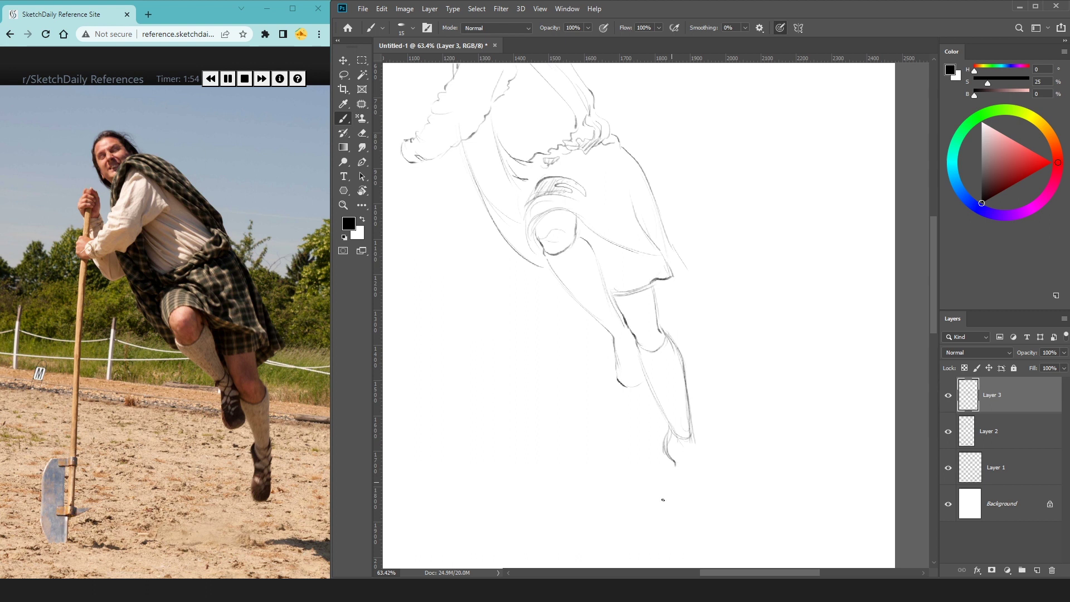
drag(675, 467, 691, 503)
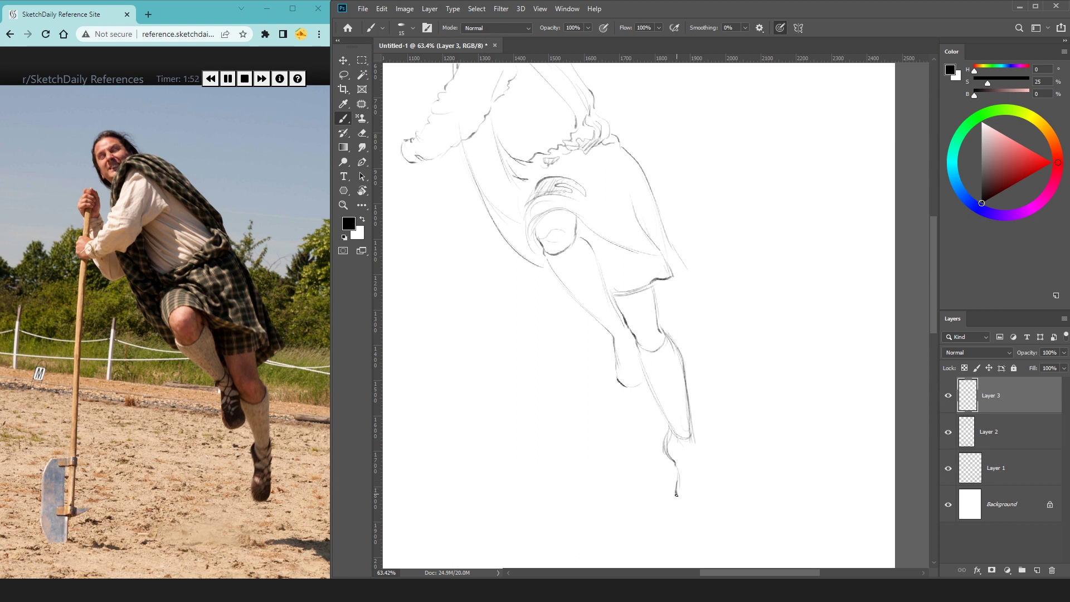
drag(696, 456, 693, 511)
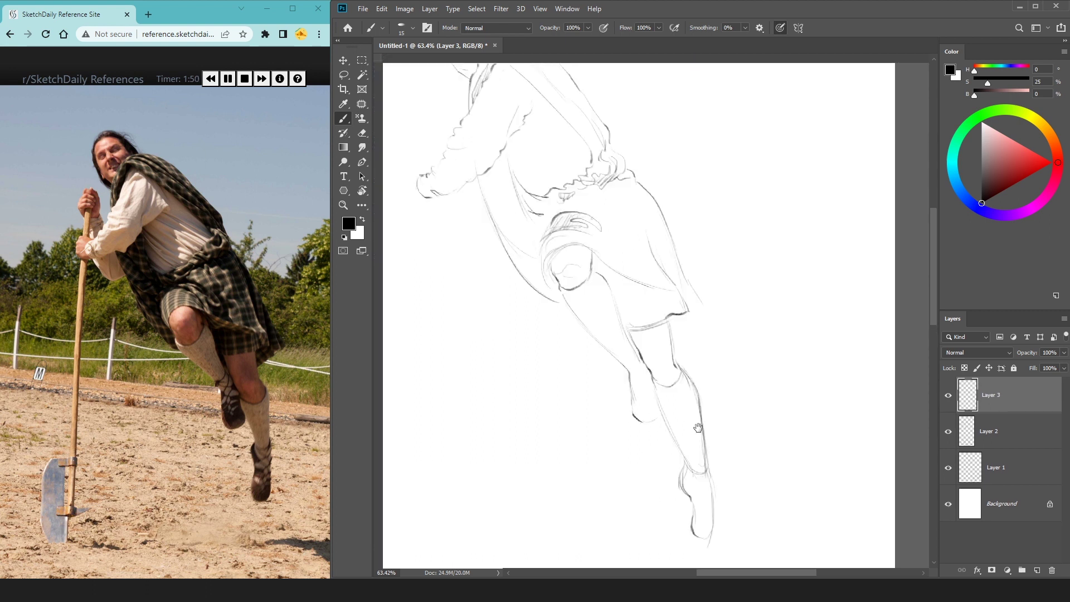
drag(622, 383, 648, 469)
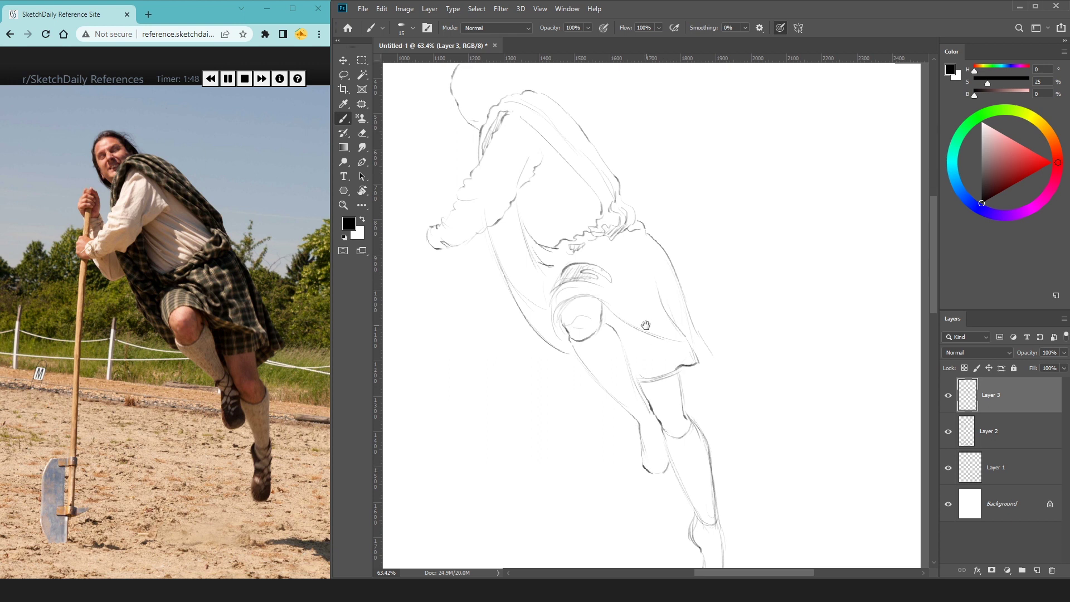
Step: Refine the head outline, hatch the chin and neck, and add a hair strand
drag(645, 322, 708, 395)
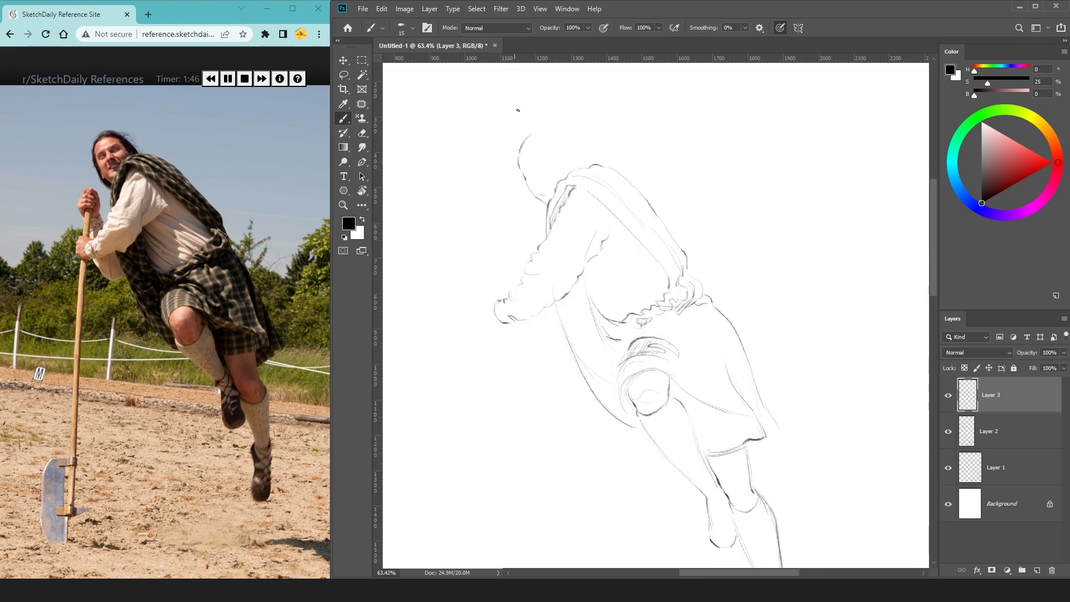
mouse_move(538, 132)
mouse_down()
mouse_move(560, 151)
mouse_move(534, 165)
mouse_up()
key(ctrl+z)
drag(555, 193, 535, 199)
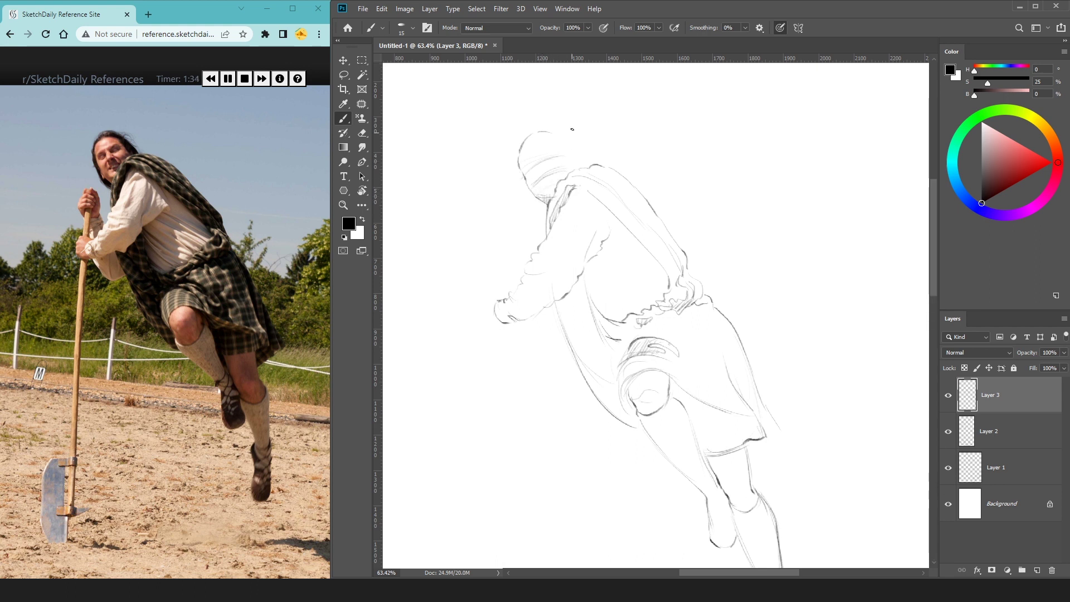
drag(555, 136, 567, 146)
mouse_move(537, 131)
mouse_down()
mouse_move(517, 153)
mouse_move(518, 178)
mouse_up()
mouse_move(524, 190)
mouse_down()
mouse_move(546, 212)
mouse_move(517, 165)
mouse_move(534, 133)
mouse_move(591, 143)
mouse_move(591, 157)
mouse_up()
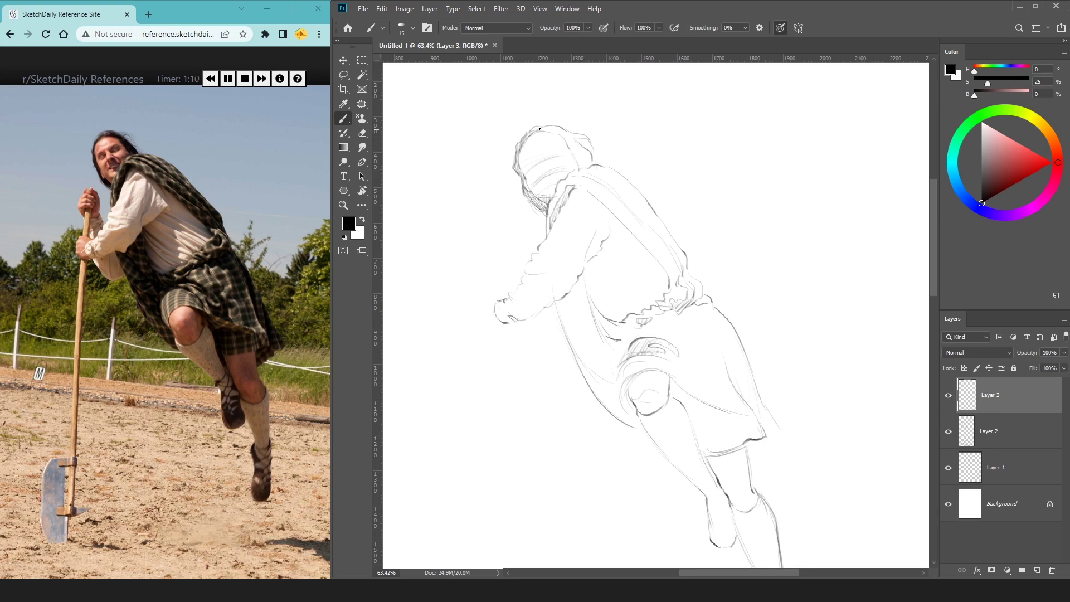
mouse_move(565, 140)
mouse_down()
mouse_move(587, 169)
mouse_move(588, 155)
mouse_up()
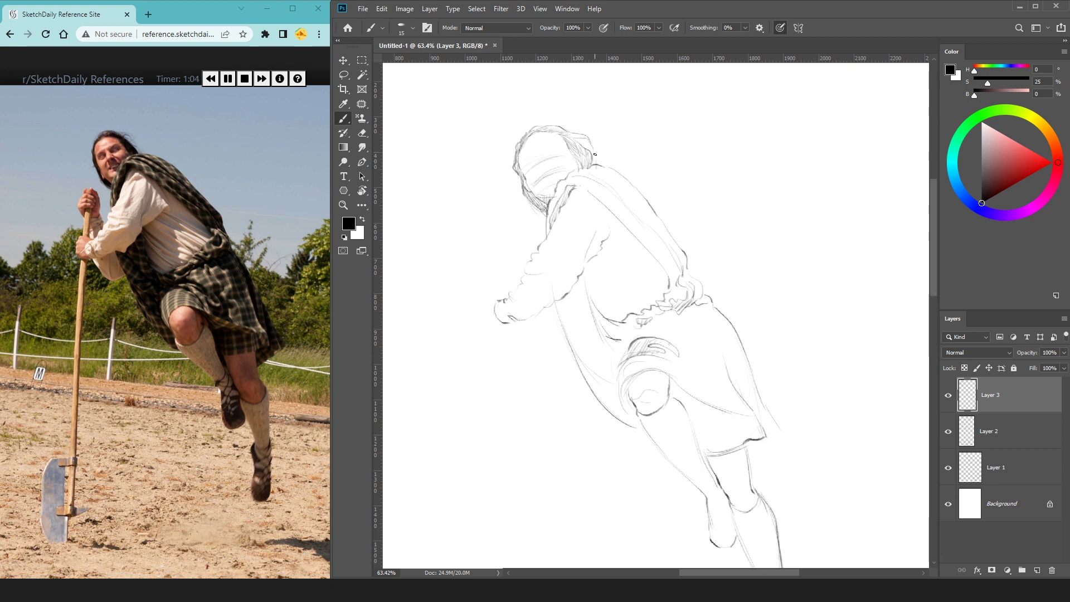
scroll(541, 167, down, 2)
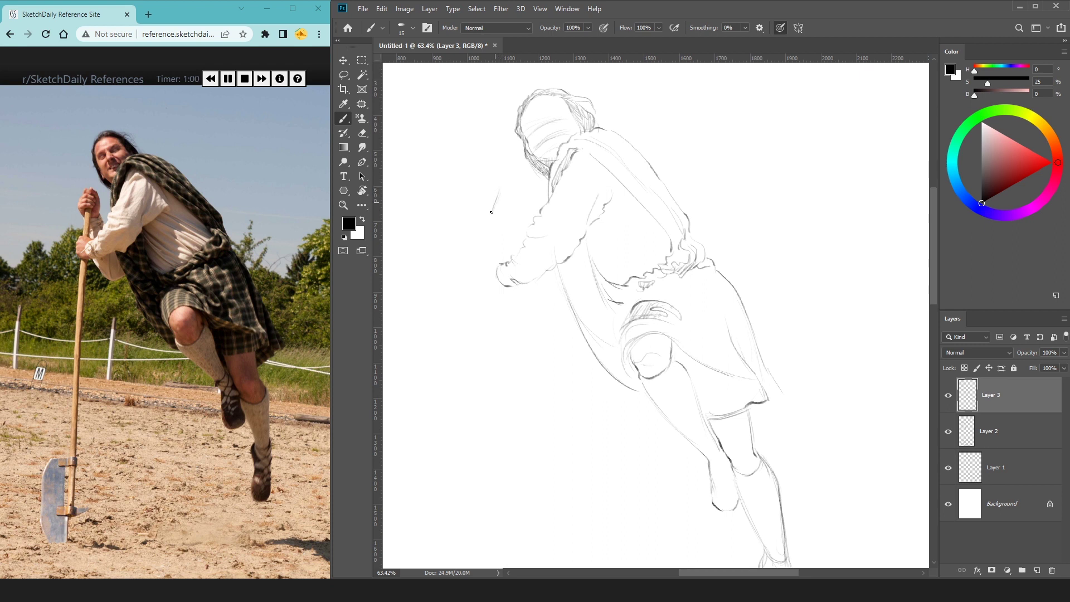
Step: Sketch the clenched fist beside the end of the arm
drag(499, 210, 510, 199)
drag(498, 196, 512, 191)
drag(525, 221, 510, 229)
Step: Lasso the fist, scale it to about 93%, nudge it upward and deselect
key(l)
mouse_move(537, 210)
mouse_down()
mouse_move(529, 179)
mouse_move(518, 192)
mouse_up()
key(ctrl+t)
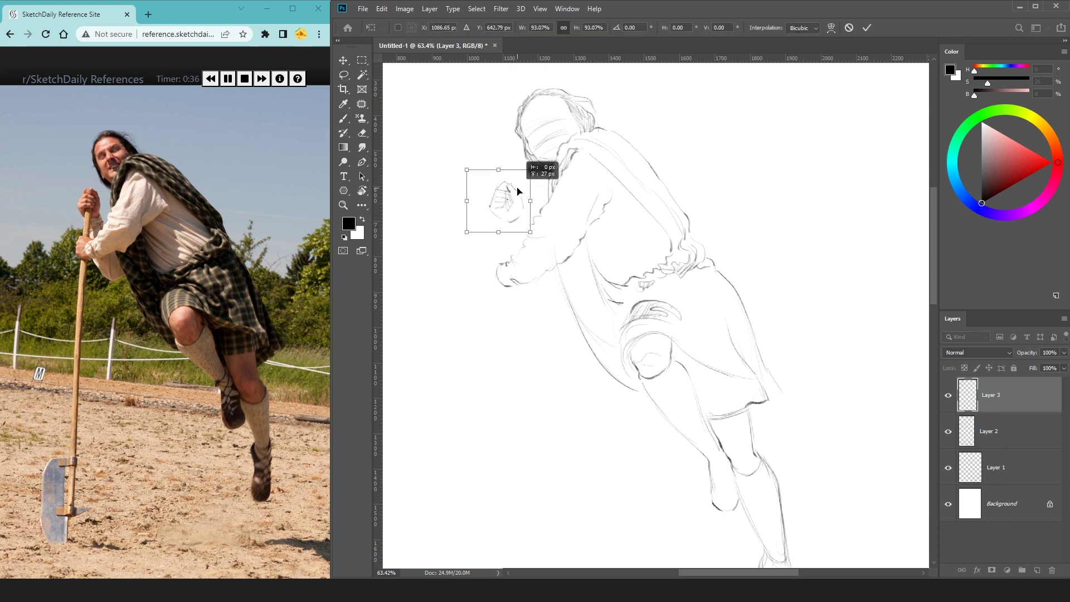
key(Return)
key(ctrl+d)
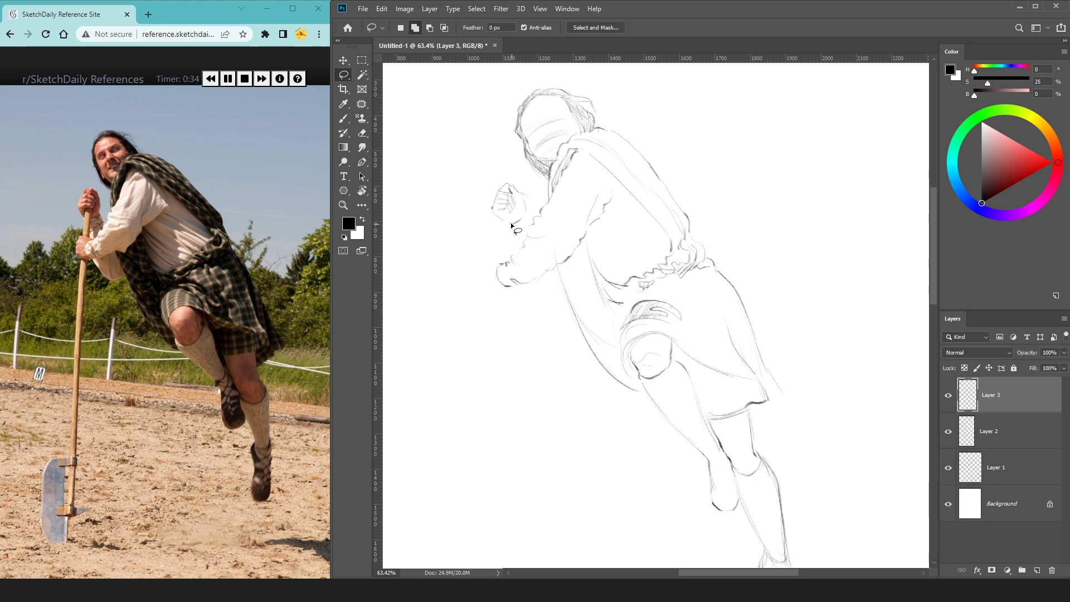
Step: Refine the kilted man's gripping hand with short strokes at the forearm, wrist, cuff and knuckles
key(b)
drag(513, 234, 516, 249)
drag(530, 209, 530, 215)
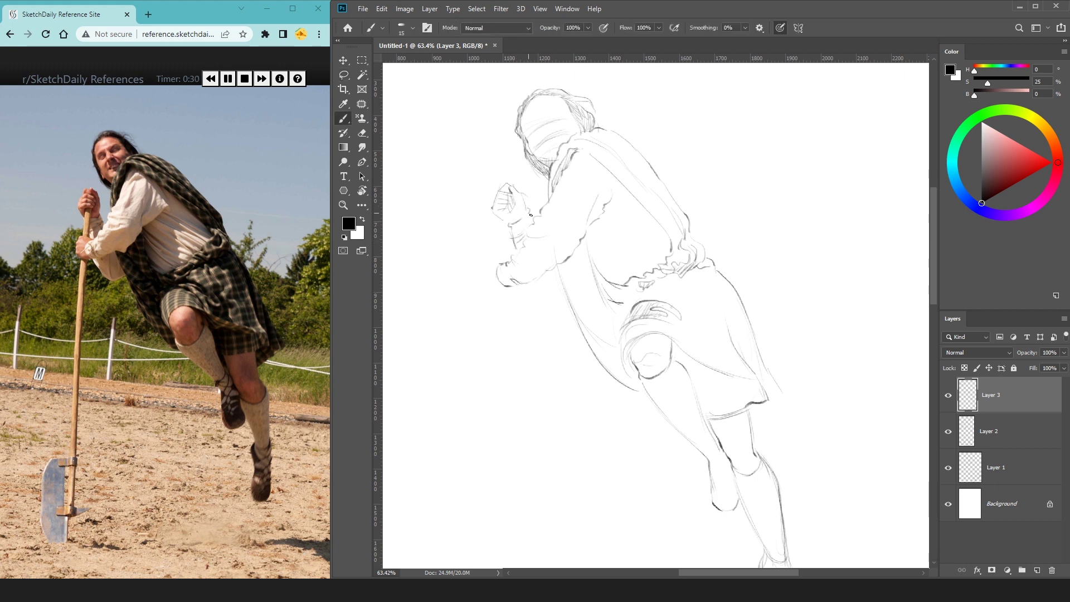
mouse_move(550, 271)
mouse_down()
mouse_move(546, 309)
mouse_move(561, 314)
mouse_up()
drag(510, 227, 520, 250)
mouse_move(503, 262)
mouse_down()
mouse_move(487, 259)
mouse_move(484, 281)
mouse_move(493, 284)
mouse_up()
Step: Try drawing the long staff down from the hand, undoing the misplaced straight staff lines
drag(497, 556, 502, 192)
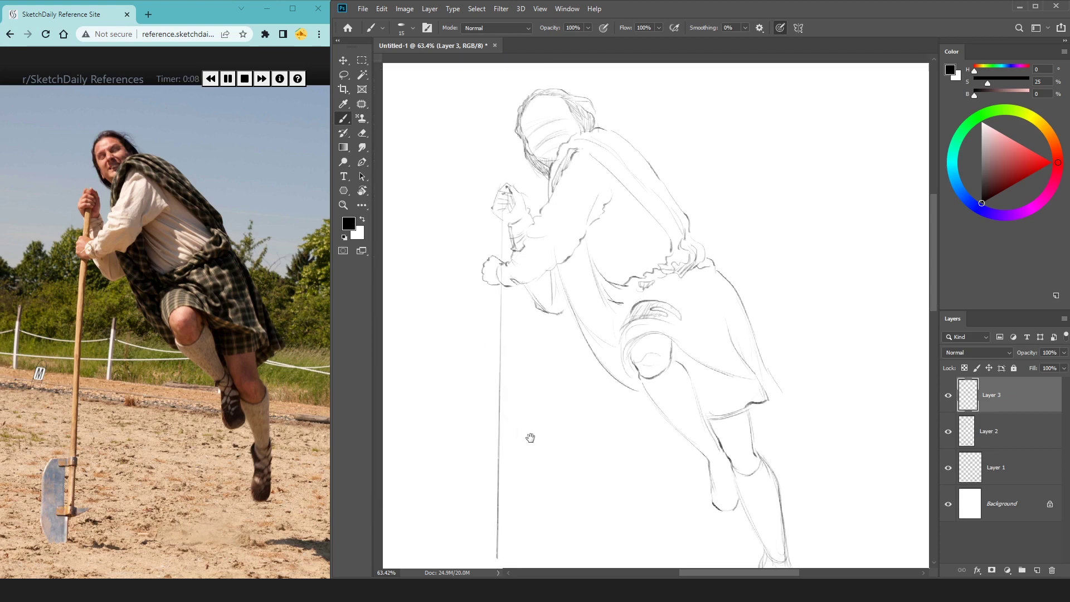
shift+click(498, 385)
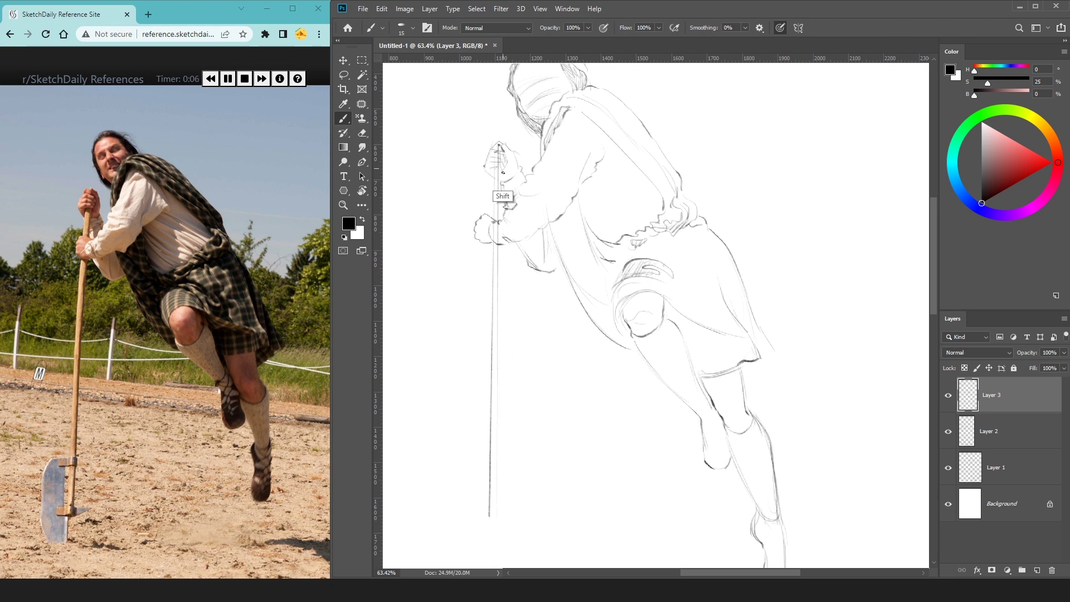
key(ctrl+z)
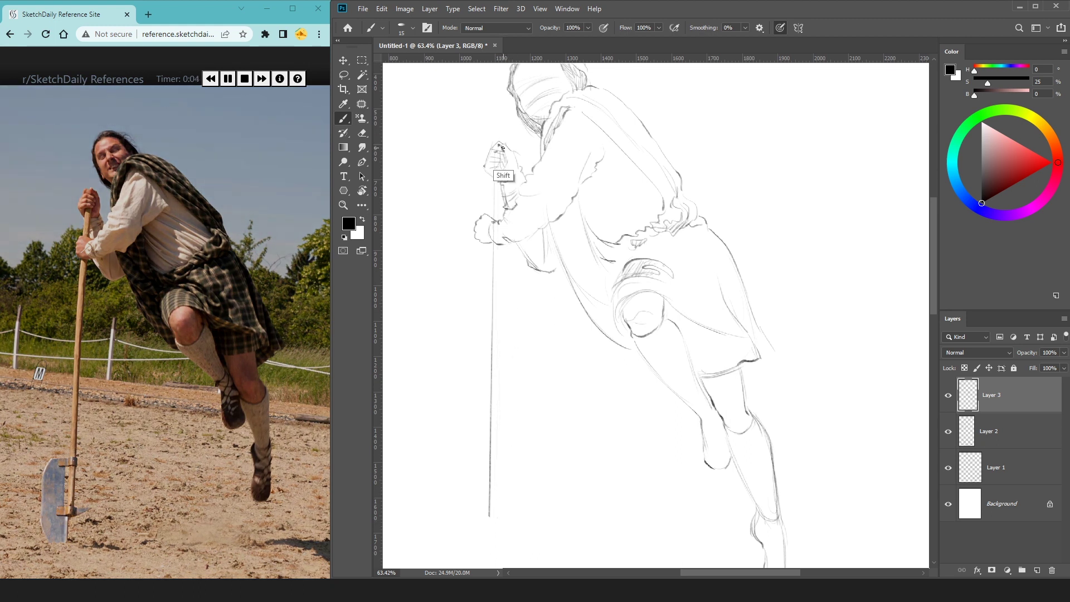
shift+click(499, 515)
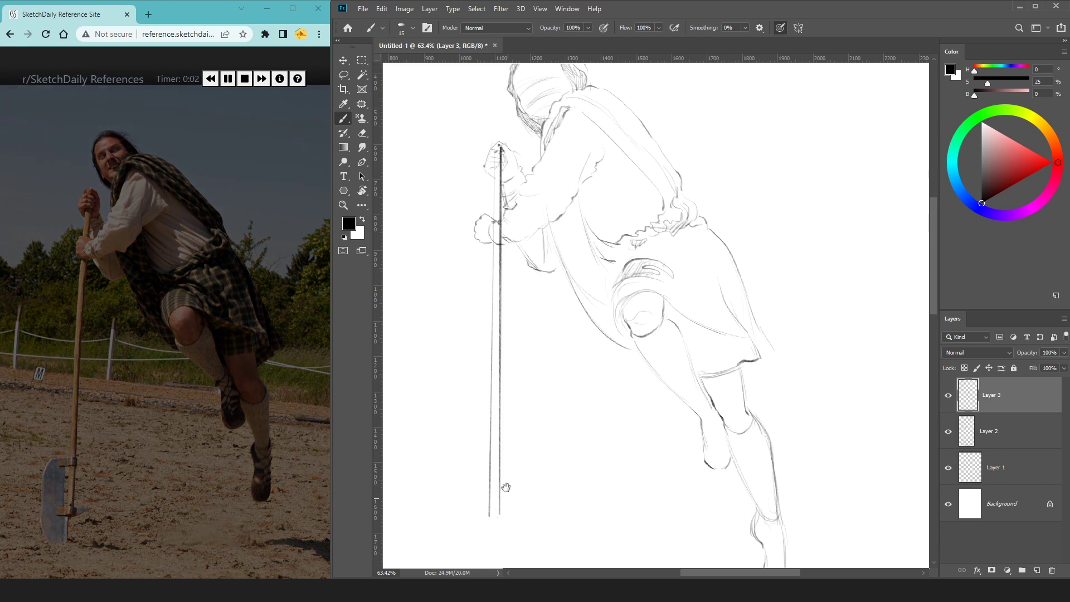
scroll(504, 485, down, 3)
key(ctrl+z)
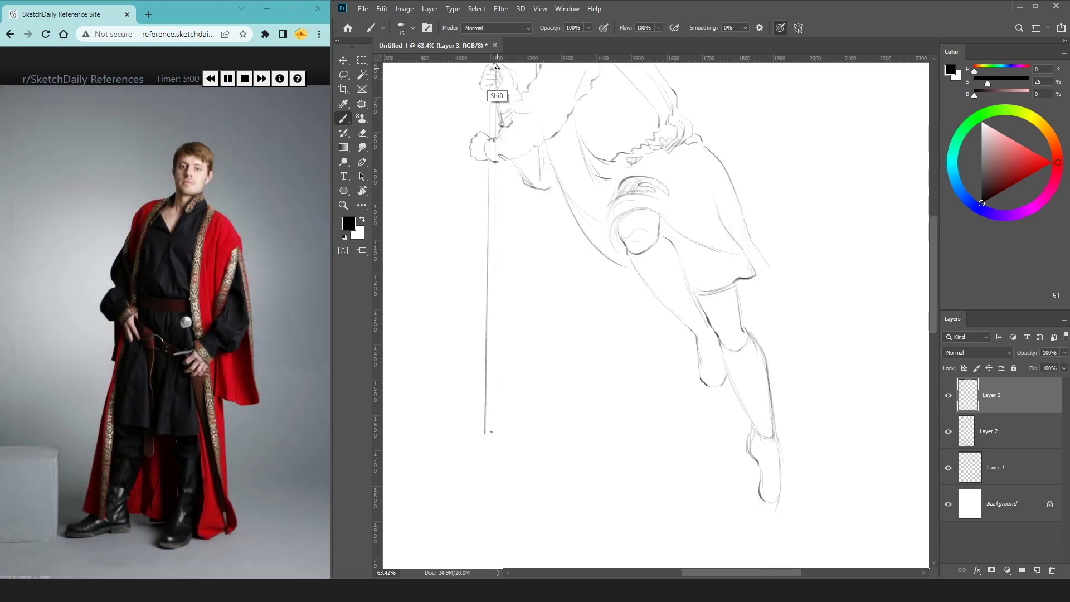
shift+click(492, 433)
Step: Reposition the sketch in view, undo the last staff line, and start a new layer for the staff
drag(580, 264, 458, 328)
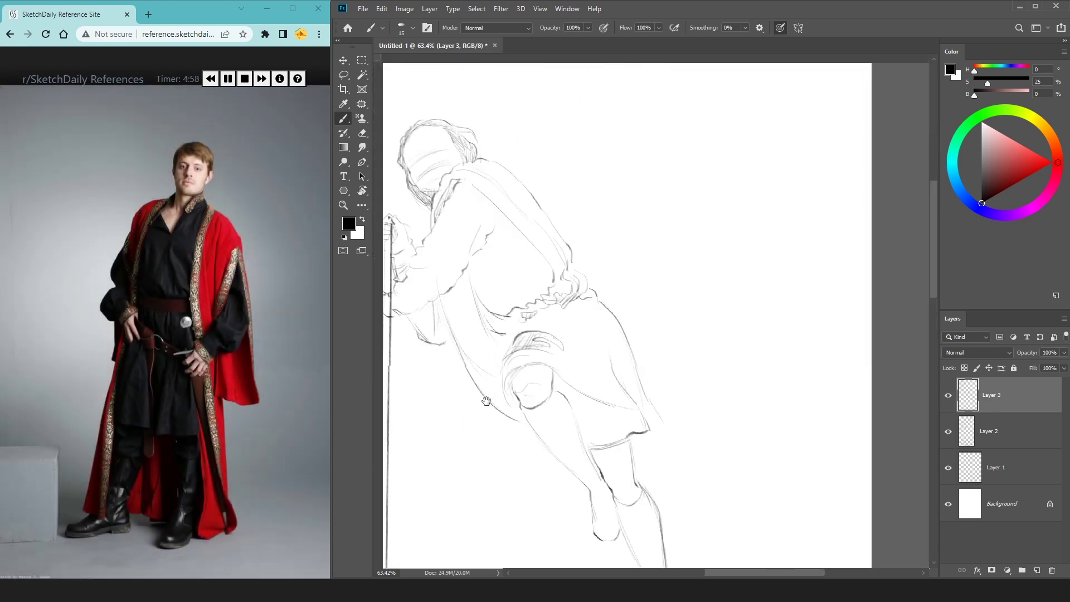
drag(481, 252, 698, 289)
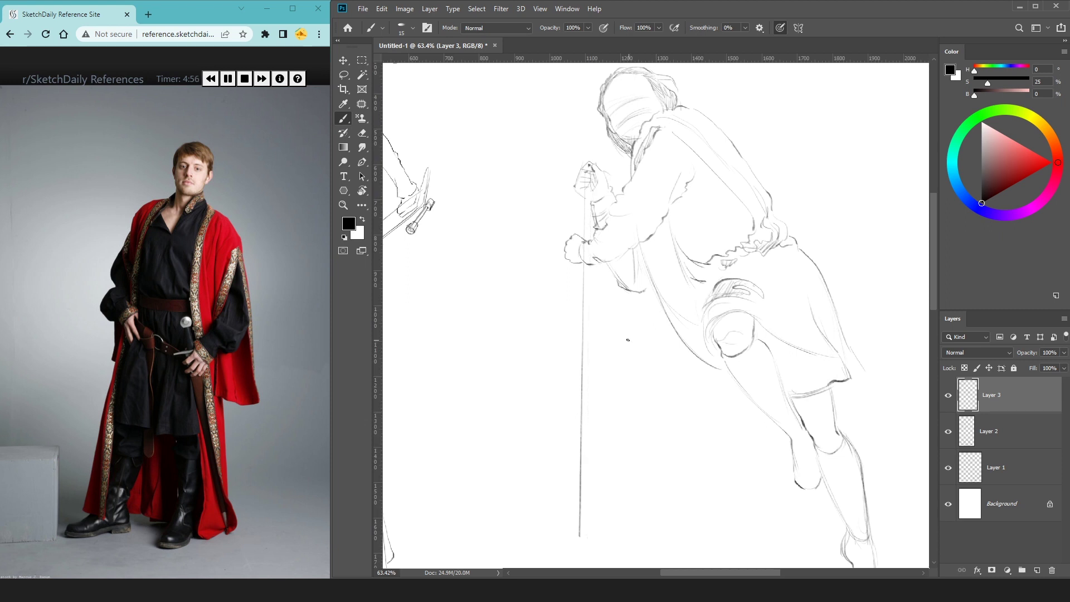
key(ctrl+z)
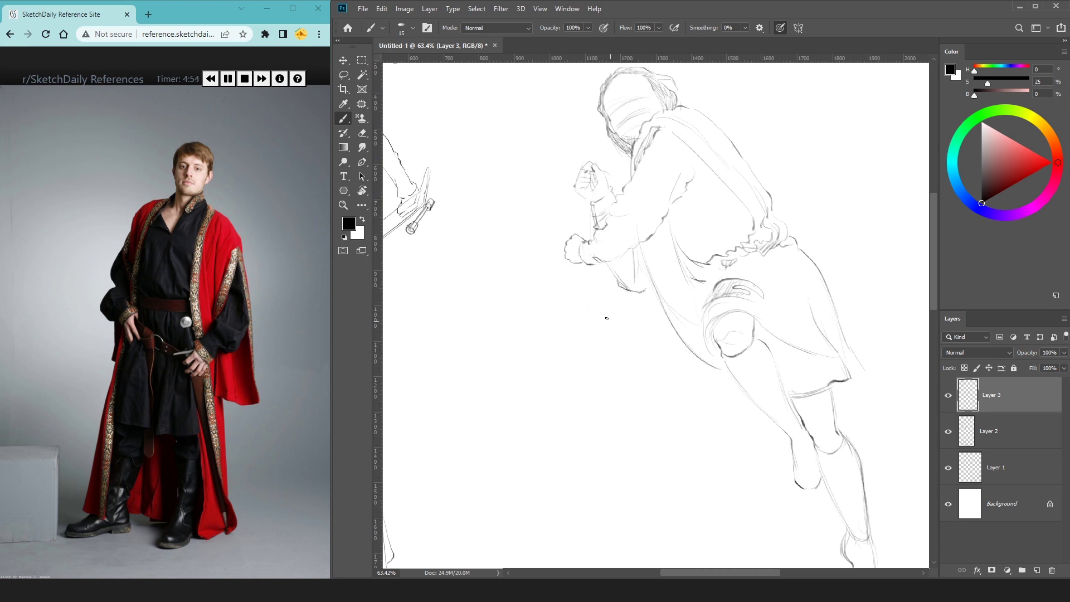
scroll(579, 290, down, 2)
key(ctrl+shift+n)
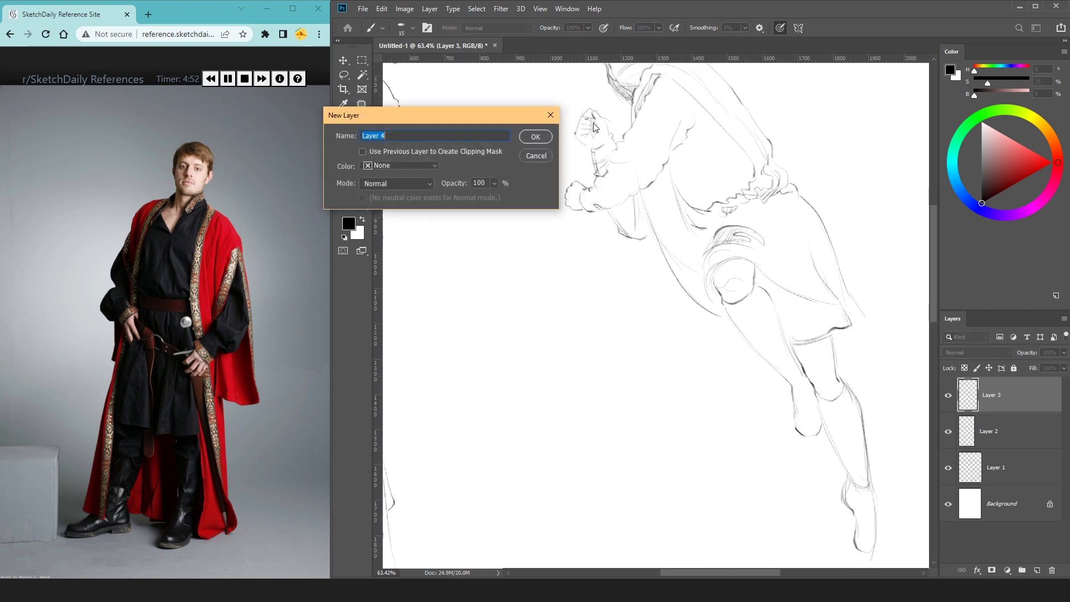
Step: On the new Layer 4, draw the staff as two long straight parallel lines from the hand downward
key(Return)
drag(583, 117, 592, 137)
shift+click(577, 495)
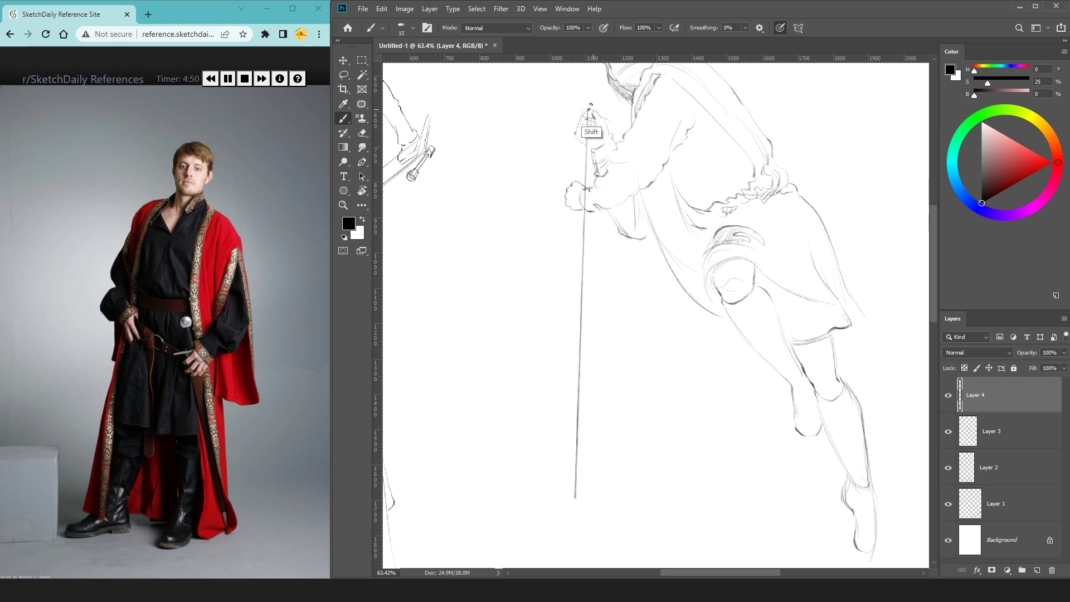
key(ctrl+z)
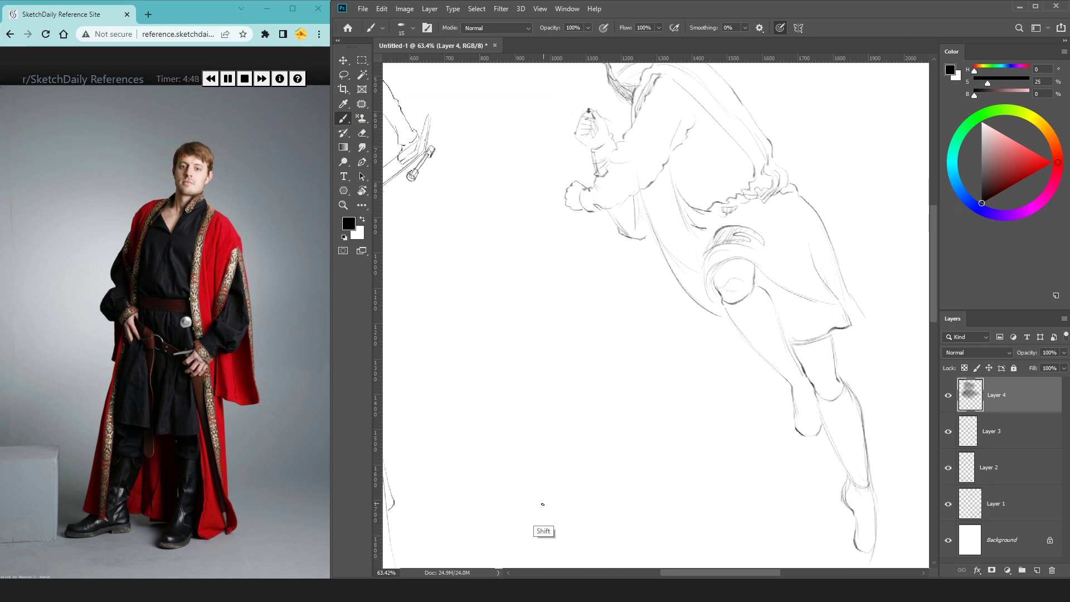
shift+click(541, 514)
shift+click(589, 112)
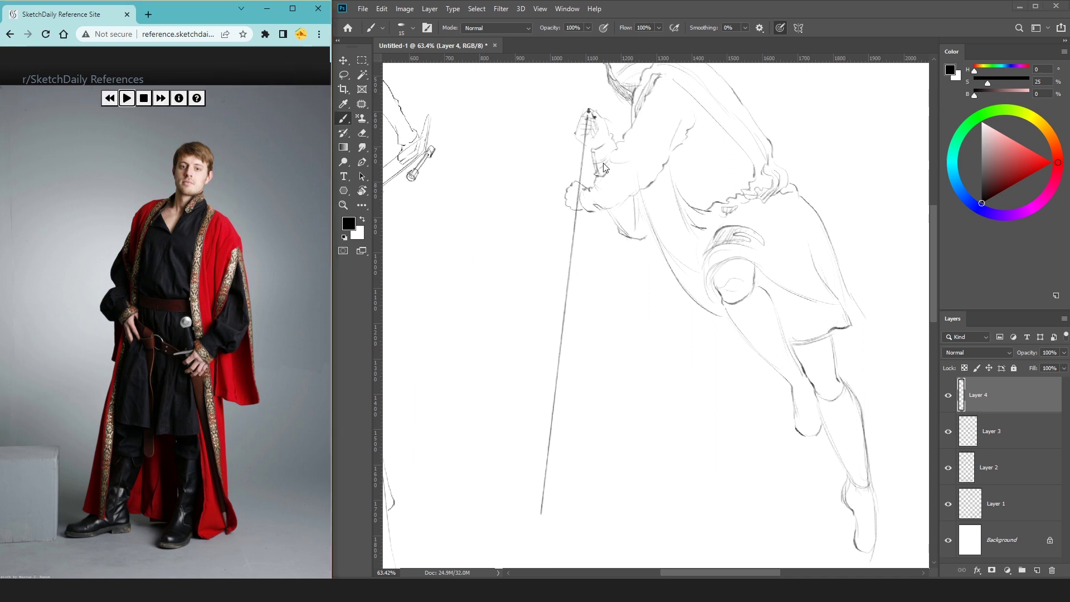
click(550, 515)
shift+click(592, 118)
Step: Erase the staff where it crosses the upper and lower hands so it passes behind them
key(e)
drag(585, 117, 591, 142)
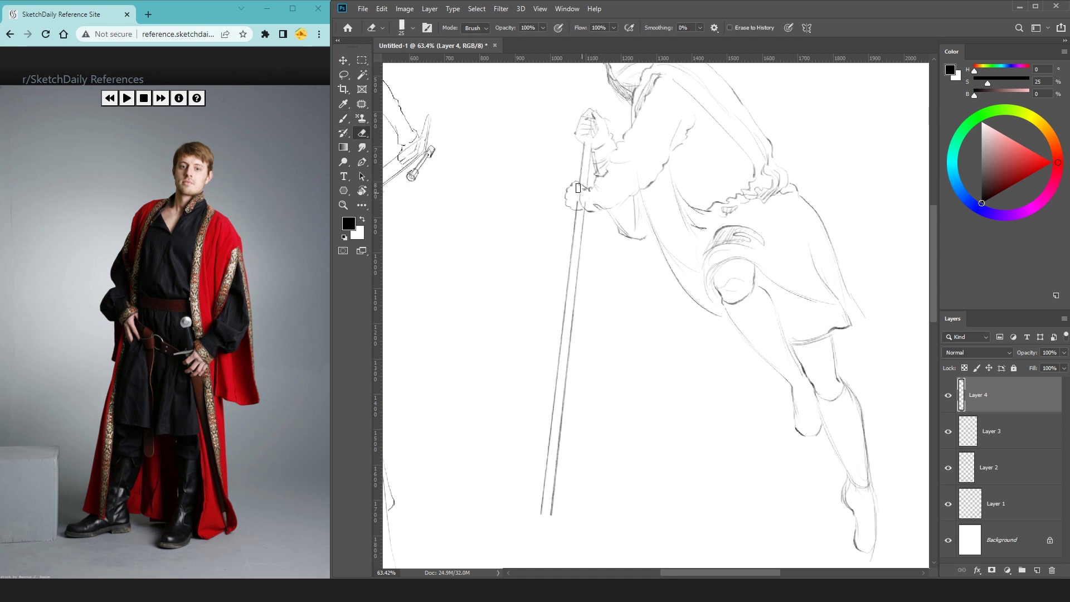
mouse_move(635, 109)
mouse_down()
mouse_move(513, 203)
mouse_move(562, 196)
mouse_up()
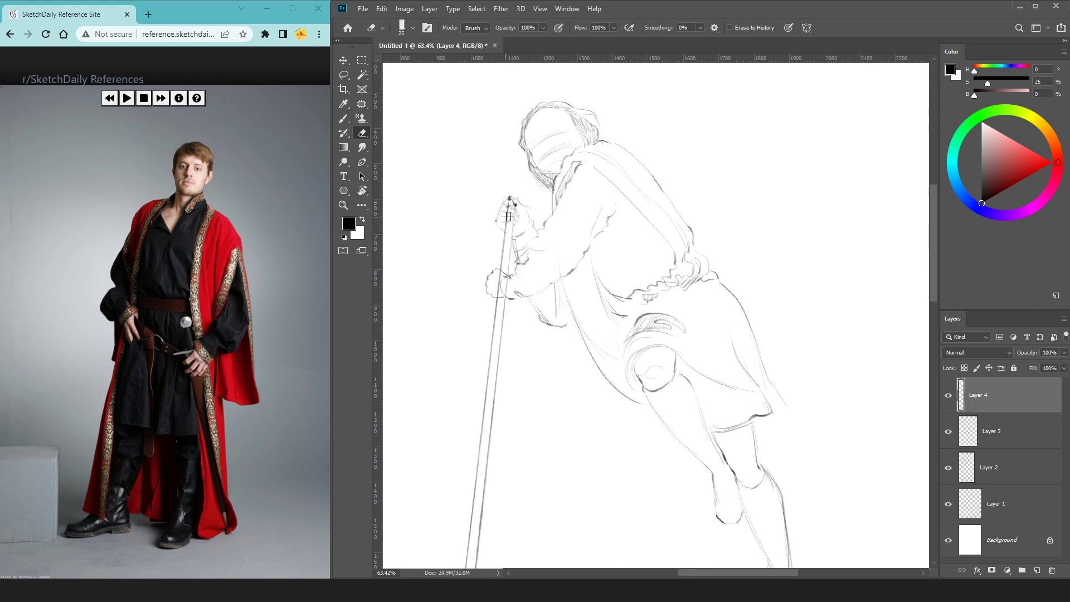
drag(512, 211, 505, 200)
drag(511, 285, 503, 293)
scroll(530, 278, down, 5)
scroll(589, 277, up, 4)
Step: Tilt the staff about 1.5 degrees and merge it into the kilted man sketch layer
key(ctrl+t)
drag(580, 119, 566, 126)
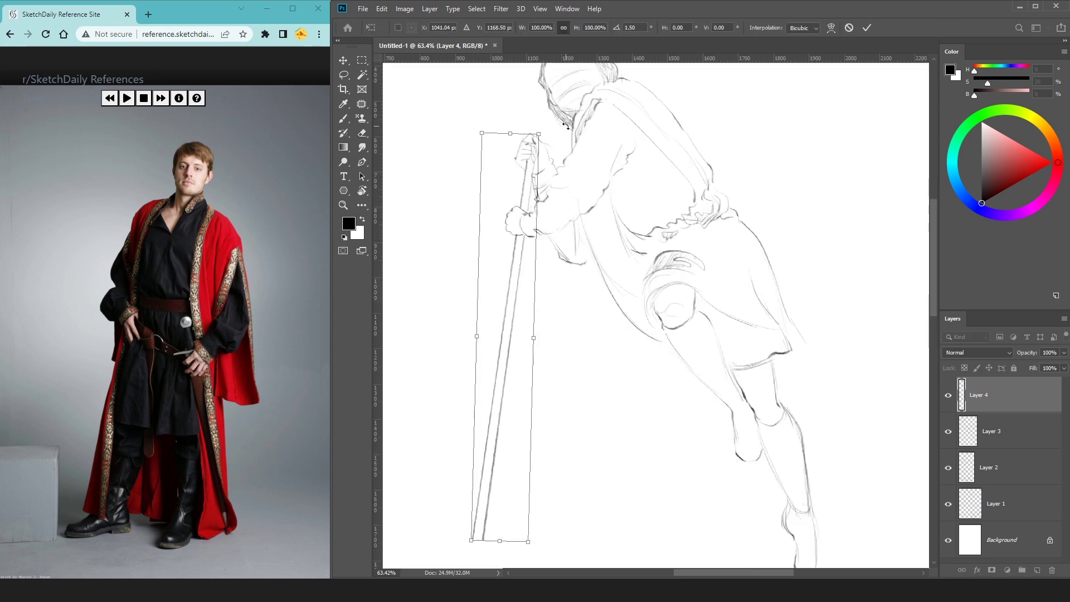
key(Return)
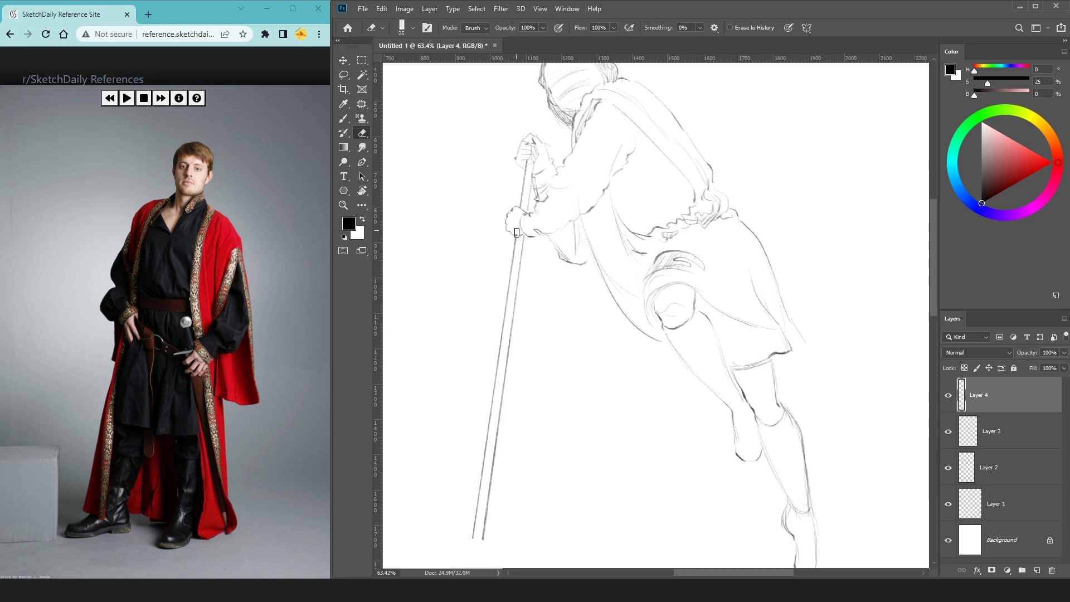
key(ctrl+minus)
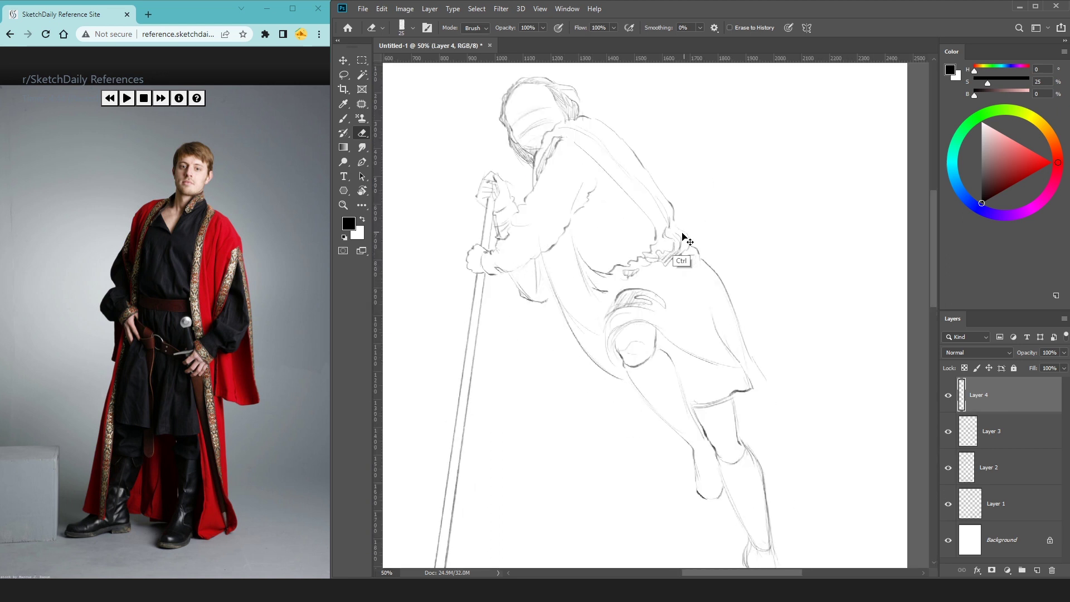
key(ctrl+z)
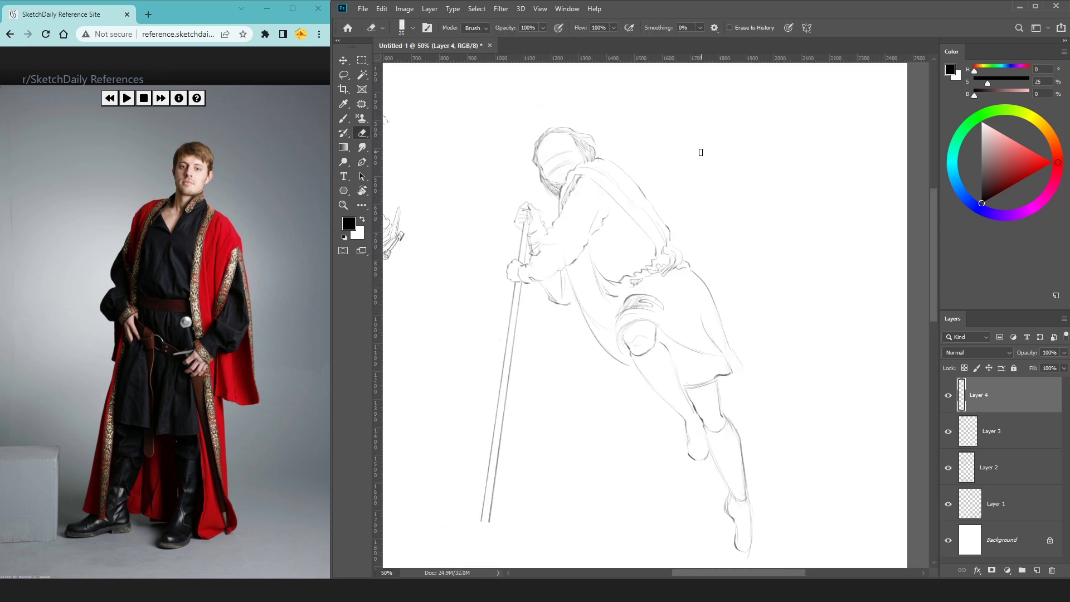
key(ctrl+e)
key(ctrl+t)
Step: Scale the kilted man sketch to 62.56% and place it below the long-dress sketch
drag(738, 150, 665, 267)
drag(641, 312, 591, 168)
key(ctrl+minus)
mouse_move(658, 262)
mouse_down()
mouse_move(680, 272)
mouse_move(602, 207)
mouse_up()
mouse_move(660, 137)
mouse_down()
mouse_move(643, 187)
mouse_move(680, 22)
mouse_up()
key(ctrl+r)
drag(641, 181, 532, 454)
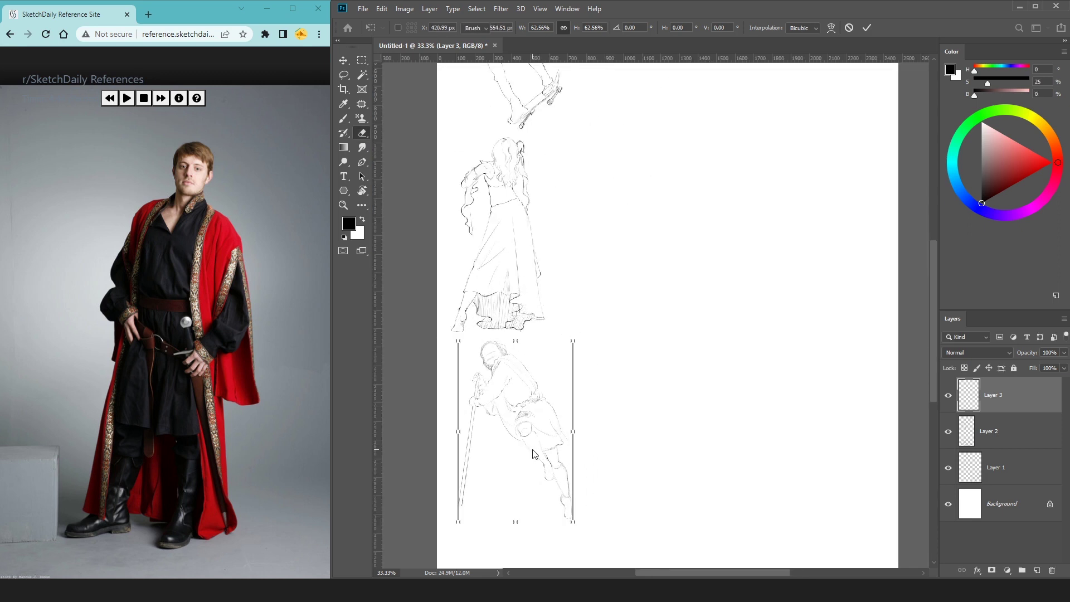
key(Return)
Step: Bring a blank canvas area into view, add a new Layer 4 and zoom to 100%
key(ctrl+r)
drag(617, 208, 559, 339)
key(ctrl+r)
key(ctrl+shift+n)
key(Return)
key(ctrl+1)
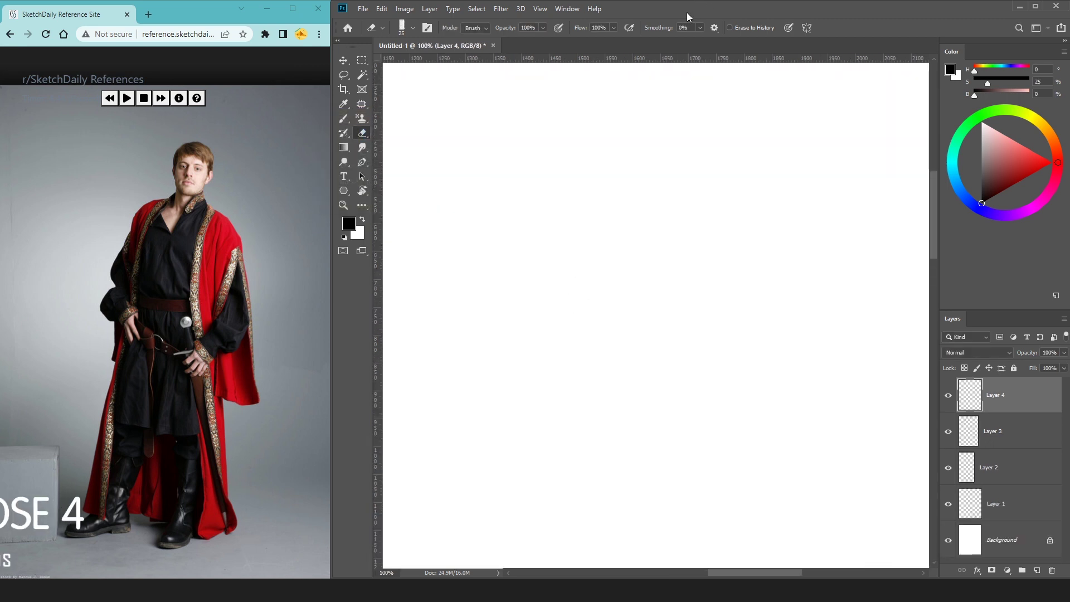
Step: Set the Brush to size 9, testing and undoing a trial head stroke
key(b)
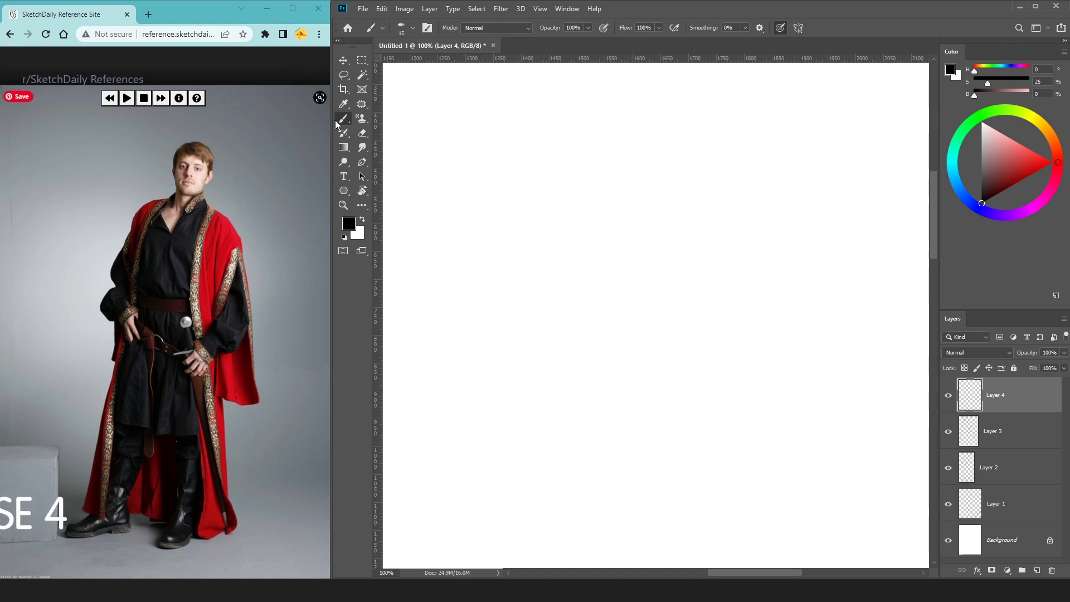
key(ctrl+plus)
key(bracketleft)
key(bracketleft)
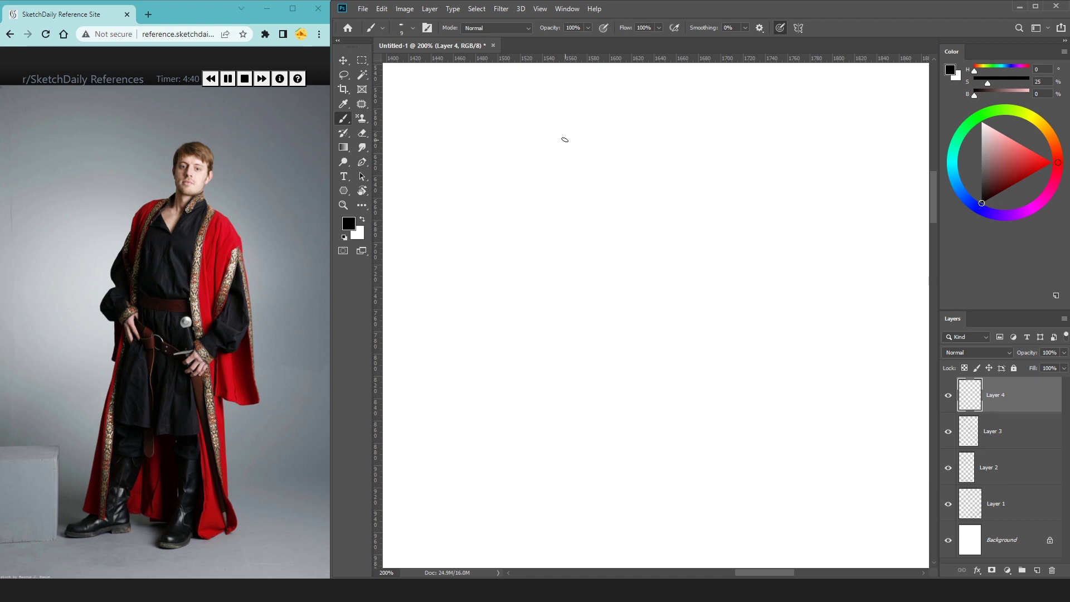
drag(559, 179, 562, 117)
key(ctrl+z)
key(ctrl+minus)
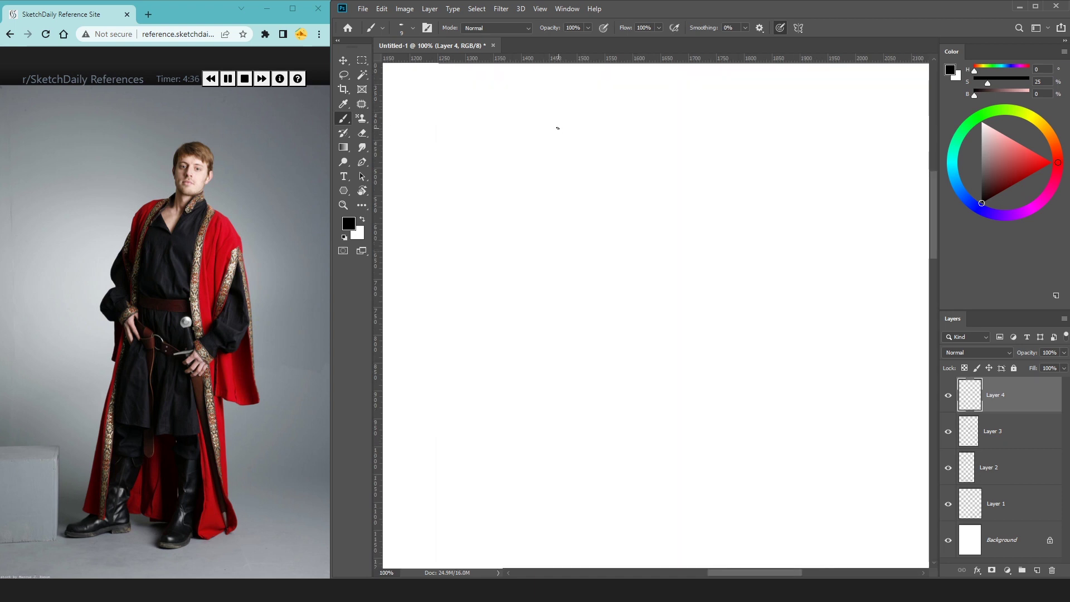
Step: Sketch the red-coat man's head: both sides of the face, jaw, top of the head and hairline
drag(556, 148, 557, 161)
drag(583, 183, 598, 174)
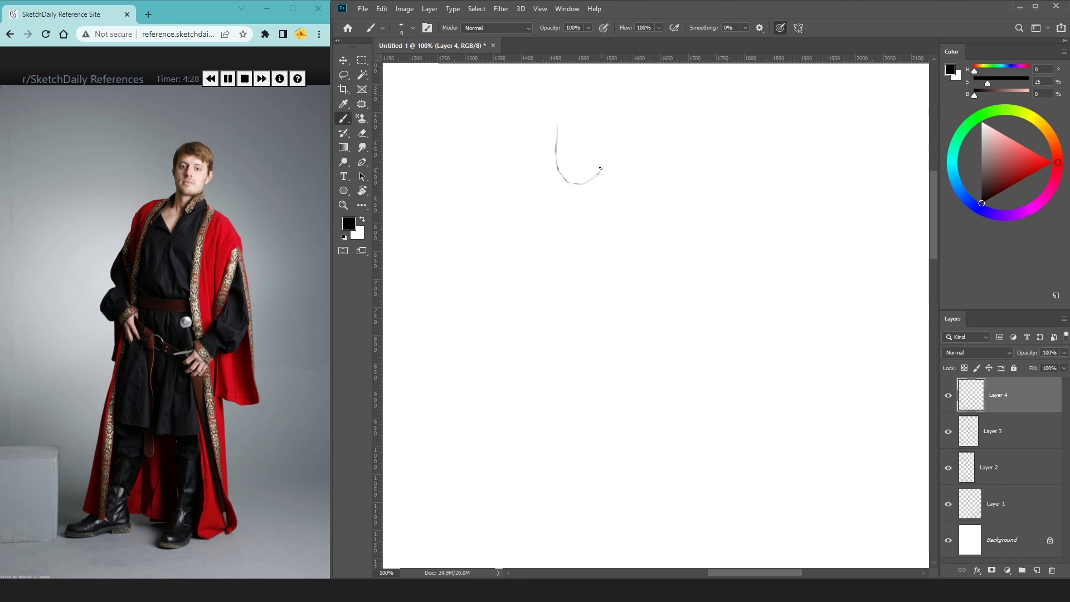
mouse_move(608, 139)
mouse_down()
mouse_move(607, 158)
mouse_move(615, 154)
mouse_up()
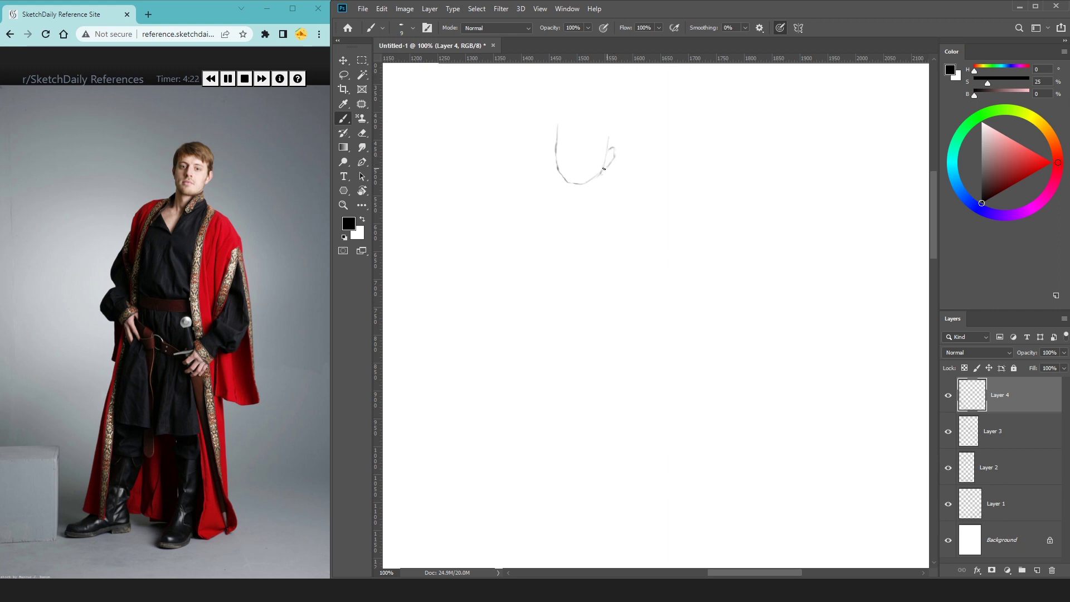
drag(580, 131, 589, 123)
mouse_move(551, 135)
mouse_down()
mouse_move(554, 152)
mouse_move(573, 107)
mouse_move(594, 104)
mouse_move(621, 139)
mouse_up()
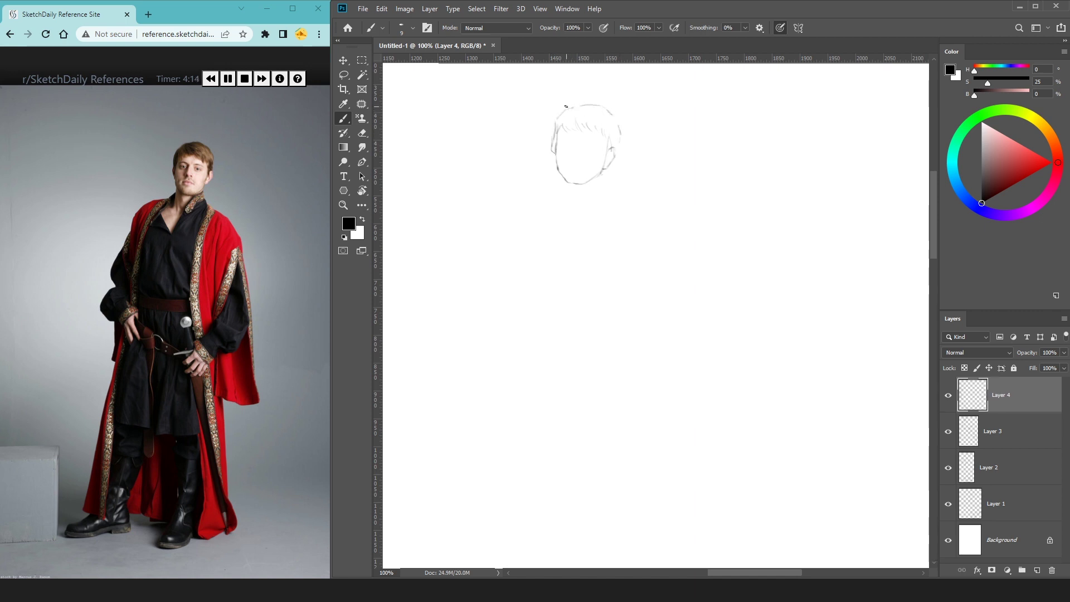
mouse_move(576, 106)
mouse_down()
mouse_move(598, 104)
mouse_move(614, 139)
mouse_move(609, 165)
mouse_up()
Step: Draw the neck line and the coat opening running down the torso
drag(592, 178, 572, 202)
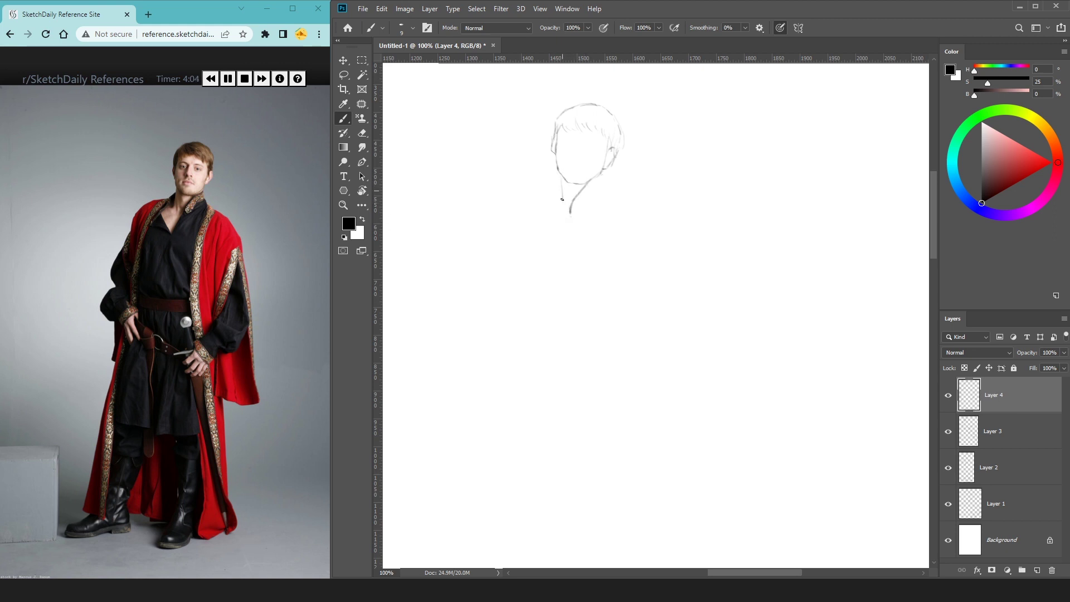
drag(559, 202, 548, 206)
key(ctrl+z)
drag(546, 218, 561, 257)
key(ctrl+z)
key(ctrl+z)
mouse_move(571, 217)
mouse_down()
mouse_move(552, 267)
mouse_move(565, 328)
mouse_up()
drag(562, 261, 571, 273)
Step: Draw the collar right of the neck and the right shoulder line
drag(603, 177, 612, 187)
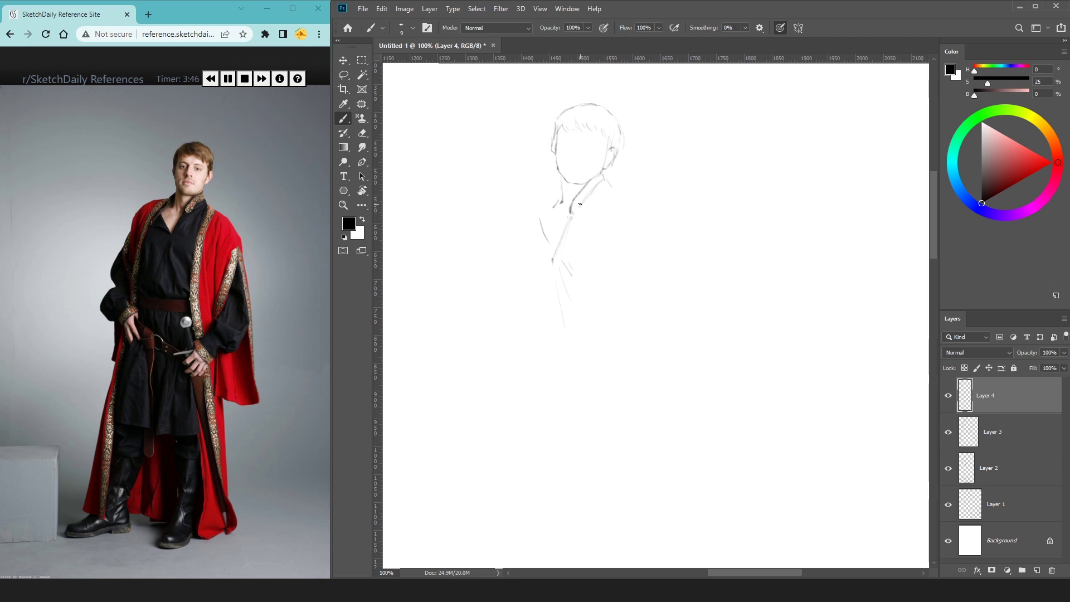
drag(606, 178, 600, 390)
mouse_move(635, 196)
mouse_down()
mouse_move(675, 250)
mouse_move(640, 359)
mouse_move(596, 396)
mouse_move(623, 430)
mouse_move(625, 420)
mouse_up()
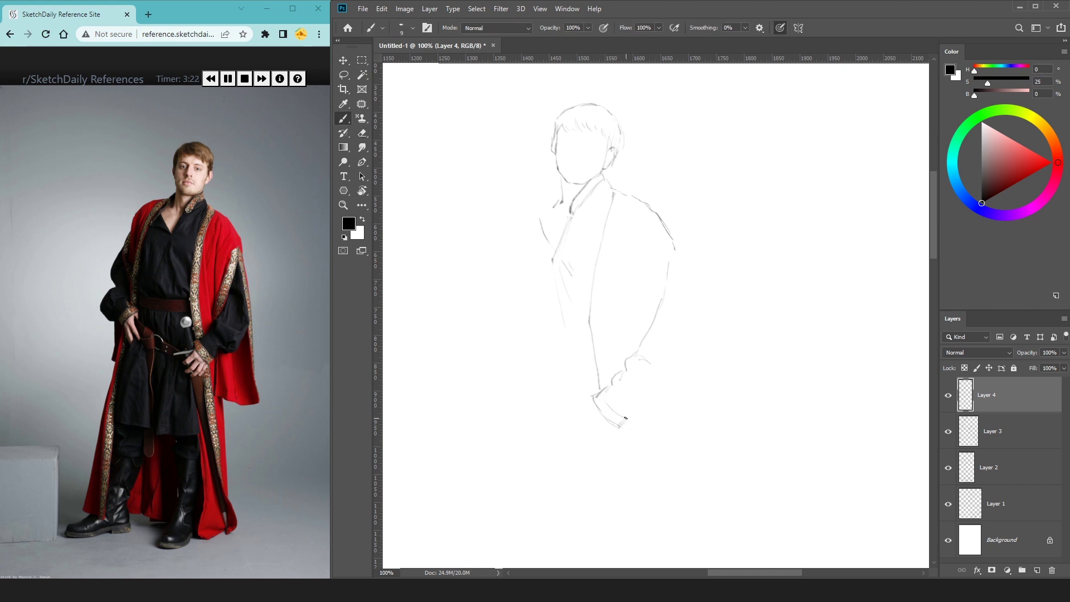
Step: Draw the arm resting at the waist with hand, cuff, forearm outlines and faint torso folds
mouse_move(645, 385)
mouse_down()
mouse_move(674, 400)
mouse_move(688, 363)
mouse_up()
drag(680, 322, 686, 355)
drag(678, 254, 692, 399)
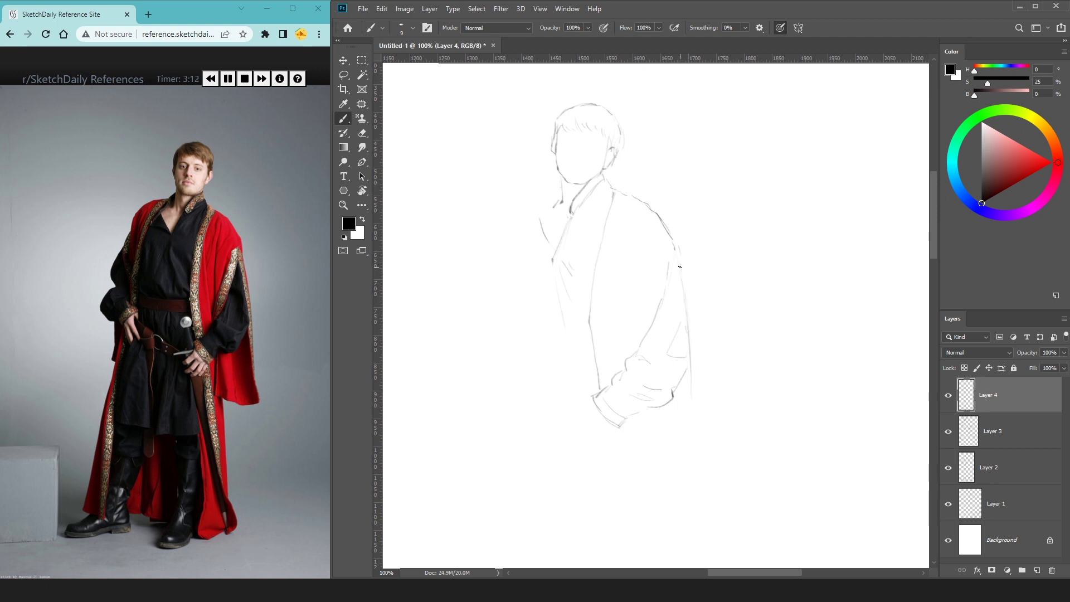
drag(675, 269, 658, 303)
drag(668, 253, 634, 346)
drag(637, 286, 636, 331)
drag(623, 240, 630, 340)
mouse_move(662, 221)
mouse_down()
mouse_move(686, 284)
mouse_move(691, 370)
mouse_up()
Step: Redraw the outer arm line and draw the coat's lower edge and hem
key(e)
key(b)
drag(681, 290, 689, 380)
drag(685, 311, 688, 331)
mouse_move(693, 368)
mouse_down()
mouse_move(701, 484)
mouse_move(666, 494)
mouse_move(636, 476)
mouse_up()
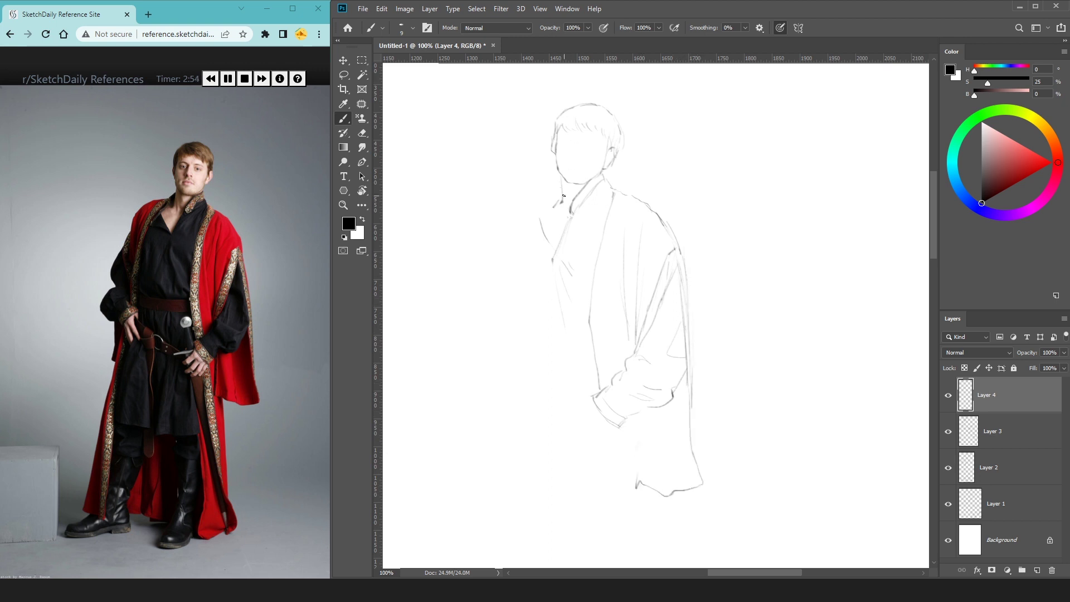
Step: Sketch the left shoulder, left arm contour with fingertips and sleeve, and coat edge past the hip
mouse_move(552, 194)
mouse_down()
mouse_move(561, 180)
mouse_move(528, 257)
mouse_up()
drag(525, 335, 525, 352)
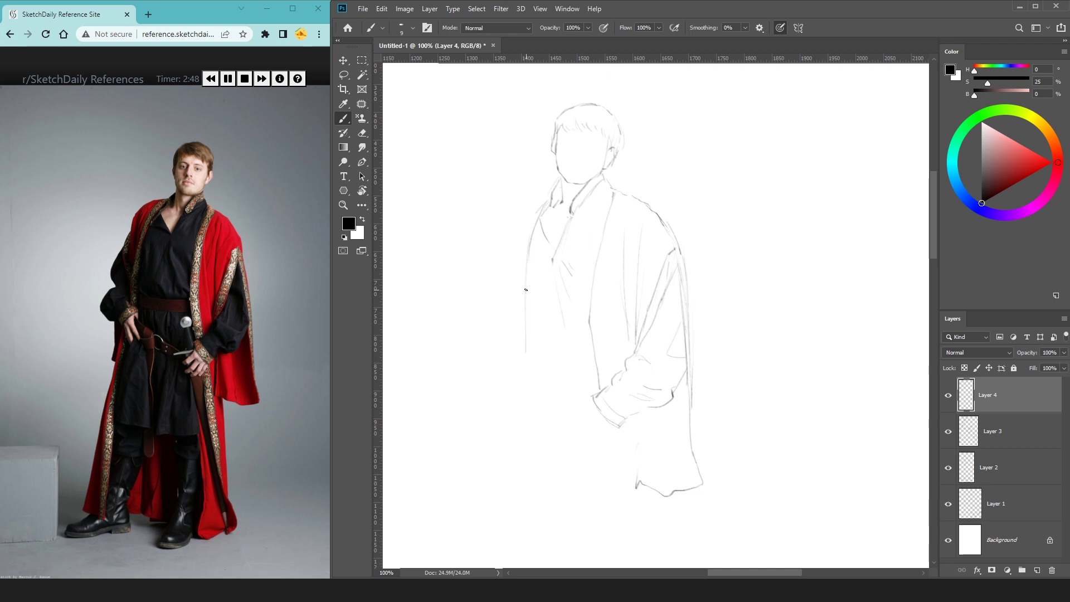
mouse_move(547, 198)
mouse_down()
mouse_move(510, 219)
mouse_move(514, 274)
mouse_up()
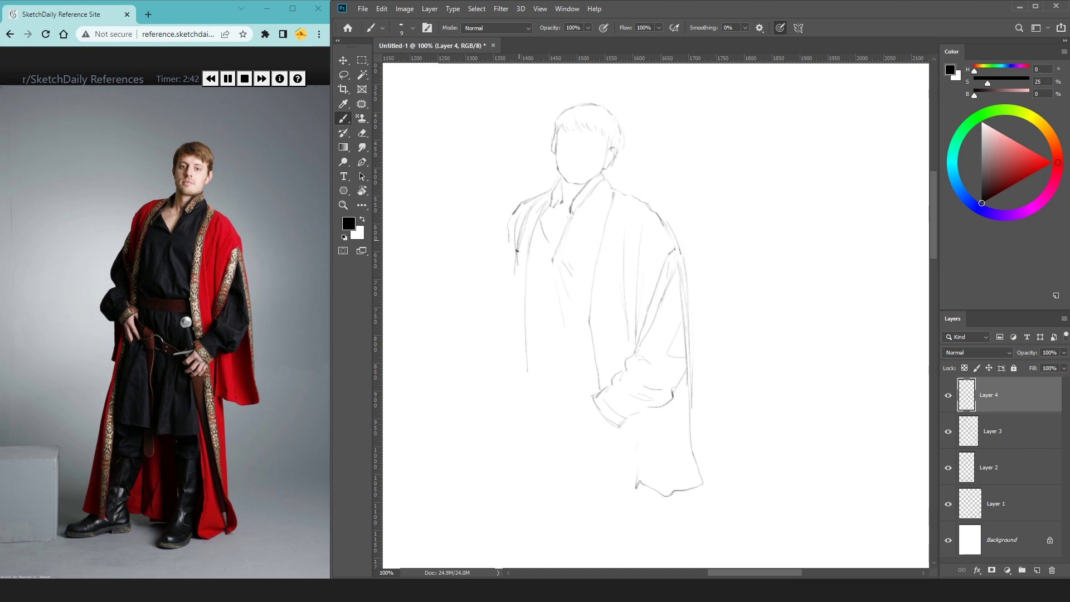
mouse_move(509, 234)
mouse_down()
mouse_move(477, 340)
mouse_move(483, 363)
mouse_move(503, 376)
mouse_move(520, 360)
mouse_move(506, 391)
mouse_move(514, 400)
mouse_up()
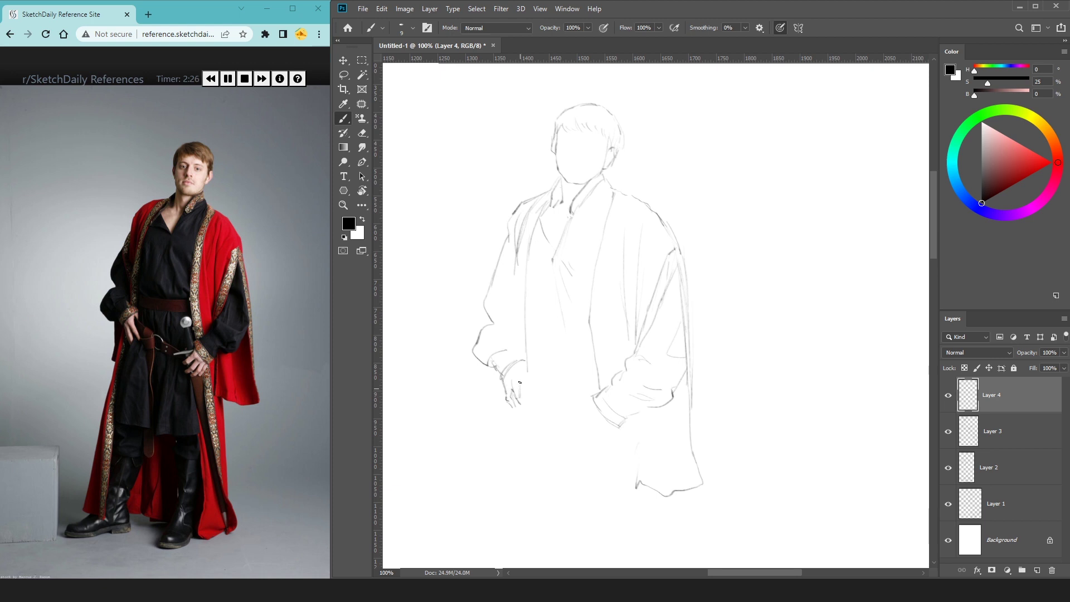
drag(520, 376, 516, 405)
drag(526, 361, 526, 372)
drag(493, 385, 500, 441)
scroll(501, 409, down, 3)
Step: Extend the left coat edge further down with several brush strokes
key(e)
key(b)
drag(505, 274, 501, 323)
drag(504, 269, 488, 398)
drag(492, 350, 483, 440)
scroll(566, 232, down, 2)
scroll(566, 232, down, 1)
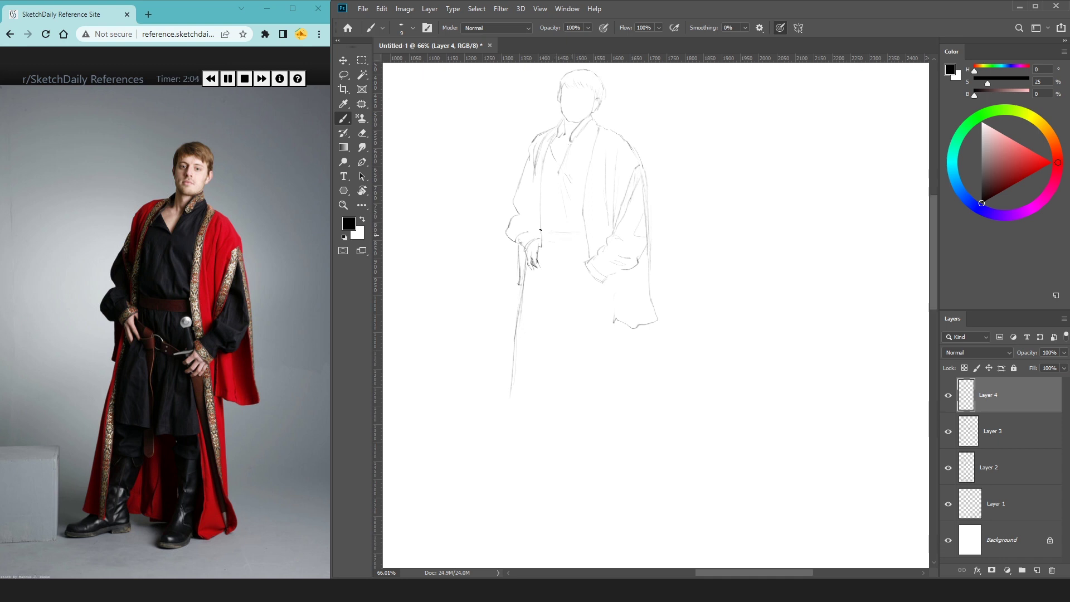
Step: Reinforce the waist belt line, add shirt folds above it and faint strokes at the hand
drag(562, 234, 588, 234)
drag(544, 196, 552, 229)
mouse_move(544, 191)
mouse_down()
mouse_move(542, 231)
mouse_move(557, 240)
mouse_move(548, 230)
mouse_up()
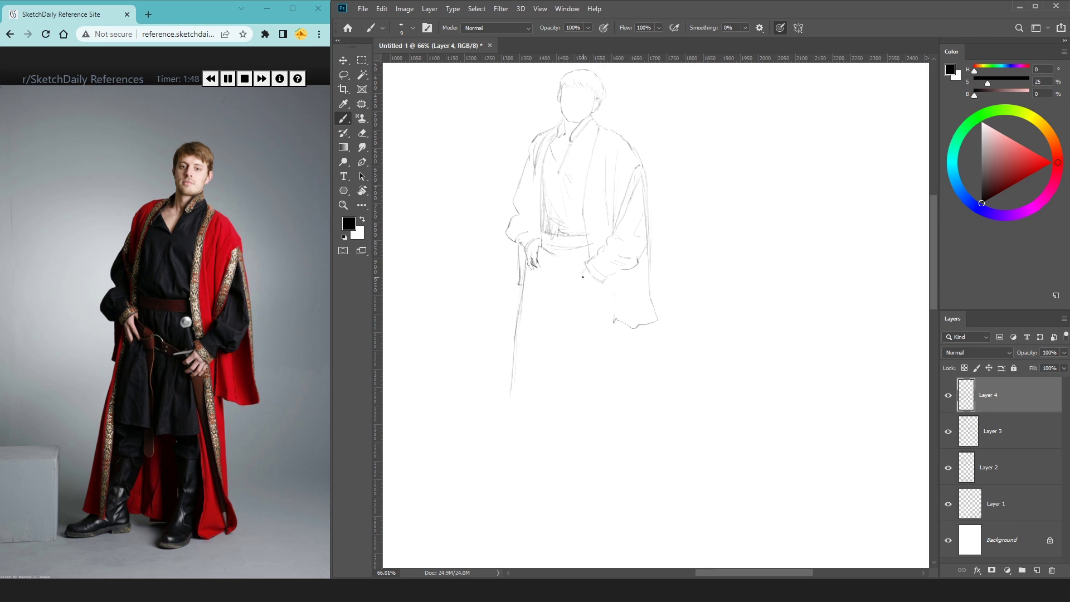
drag(585, 271, 577, 276)
drag(598, 267, 590, 274)
drag(590, 292, 601, 281)
scroll(535, 234, up, 1)
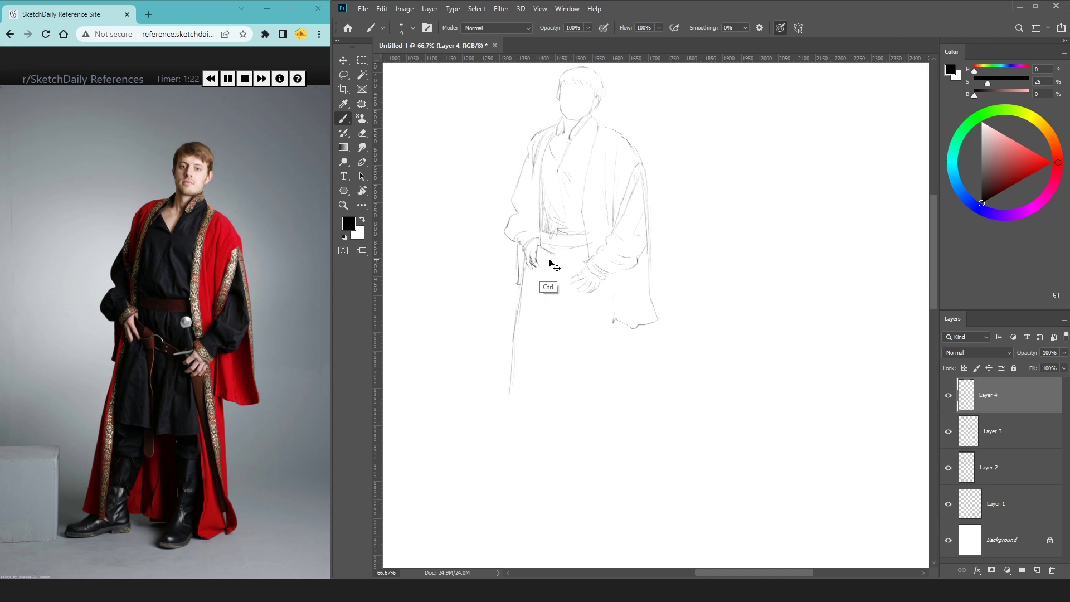
Step: Draw the lines hanging below the left hand and a small pommel circle at the belt
key(ctrl+plus)
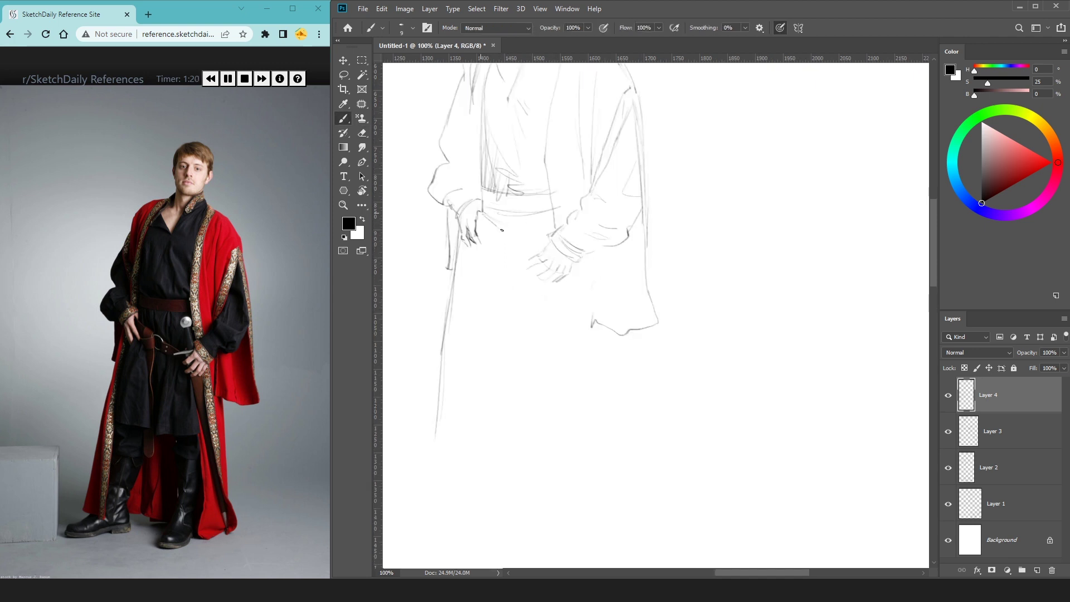
mouse_move(483, 239)
mouse_down()
mouse_move(497, 249)
mouse_move(513, 225)
mouse_move(506, 344)
mouse_up()
drag(495, 251, 501, 370)
drag(503, 304, 504, 388)
drag(516, 239, 518, 254)
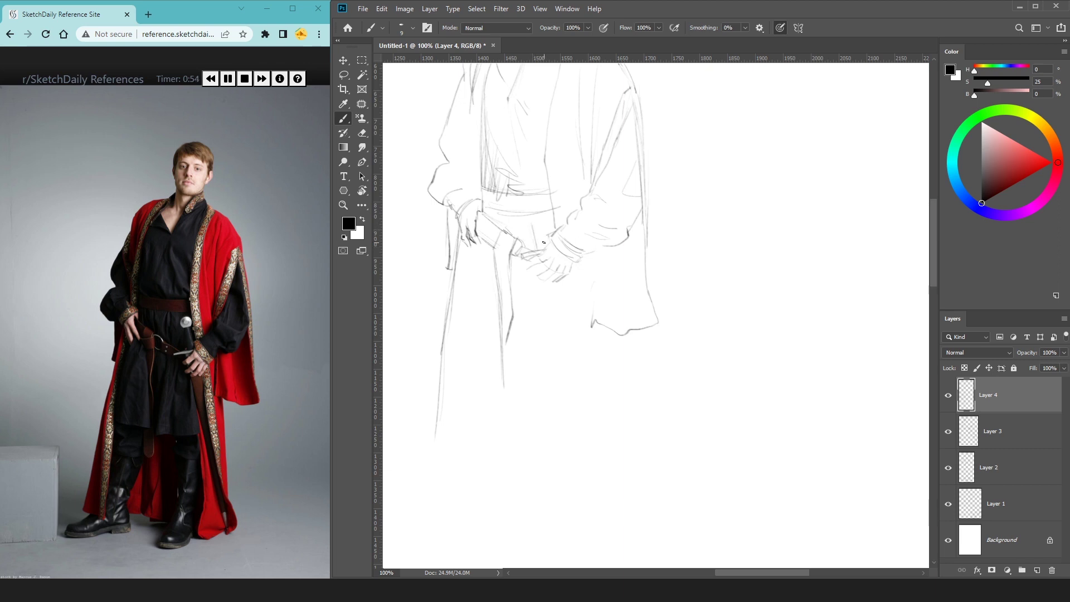
mouse_move(540, 217)
mouse_down()
mouse_move(542, 229)
mouse_move(569, 184)
mouse_move(528, 166)
mouse_move(522, 176)
mouse_up()
key(ctrl+r)
key(e)
key(b)
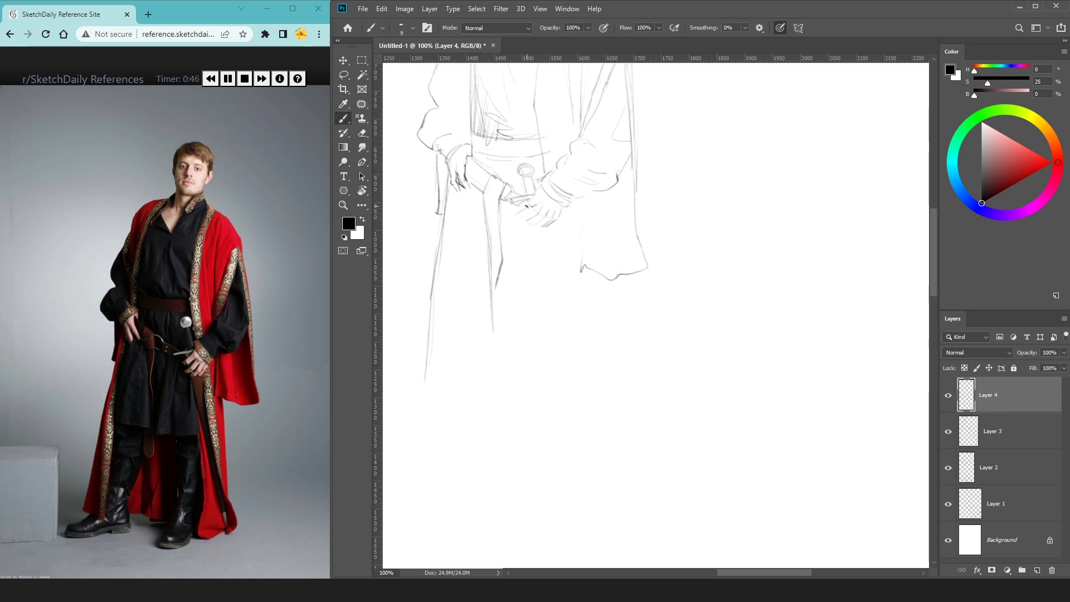
Step: Draw and darken the long straight sword blade angling down across the robe
drag(604, 515, 532, 228)
drag(535, 223, 620, 512)
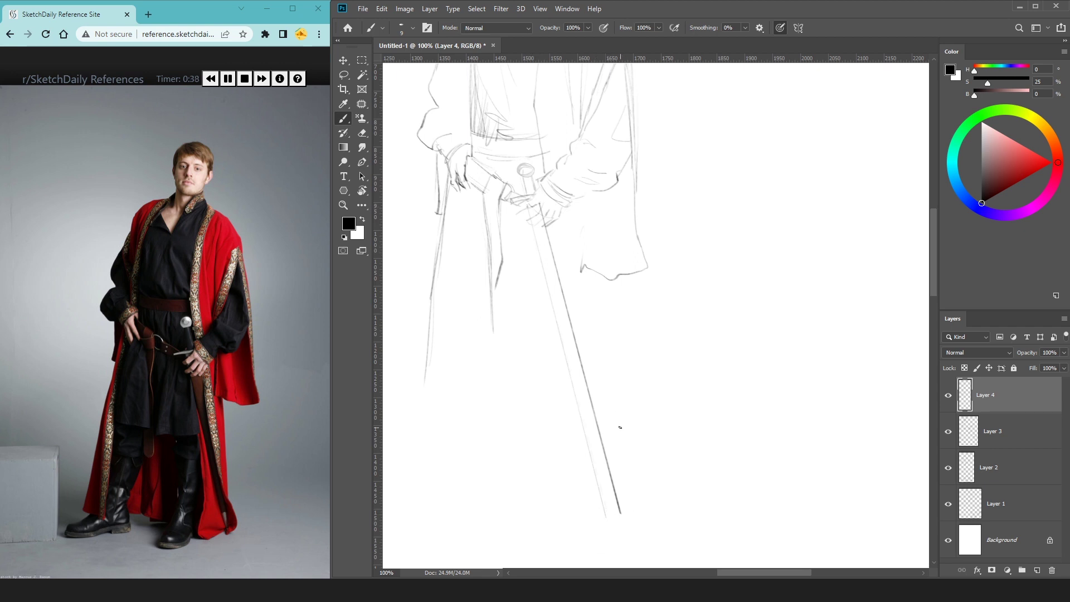
drag(618, 401, 630, 418)
key(ctrl+minus)
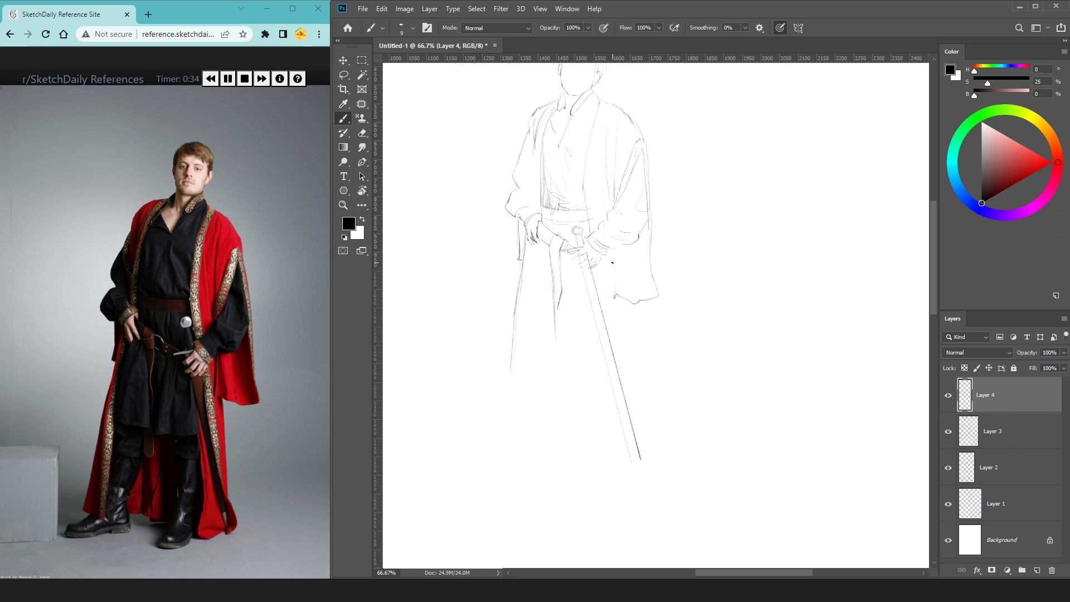
Step: Refine the sleeve cuff at the wrist and re-stroke the sword blade with faint lines
drag(612, 270, 613, 296)
mouse_move(613, 252)
mouse_down()
mouse_move(609, 294)
mouse_move(624, 297)
mouse_up()
drag(610, 249, 625, 244)
drag(620, 297, 633, 402)
drag(602, 309, 597, 268)
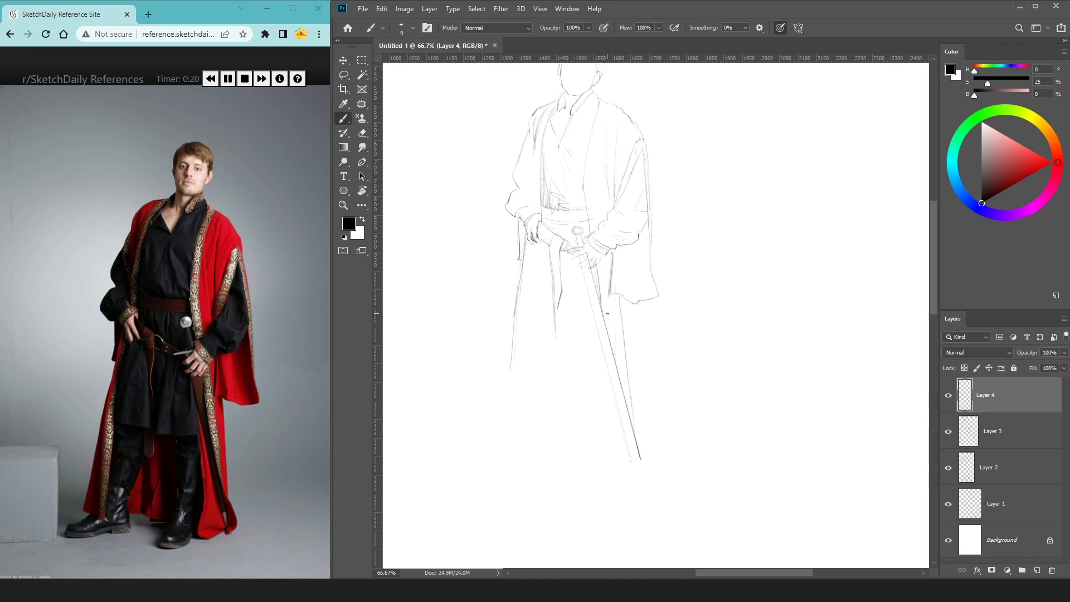
drag(606, 306, 596, 269)
drag(608, 323, 612, 356)
Step: Strengthen the left leg line and sketch the robe hem at the bottom left
drag(557, 339, 518, 335)
drag(529, 240, 522, 329)
drag(524, 307, 523, 340)
drag(532, 250, 521, 338)
key(e)
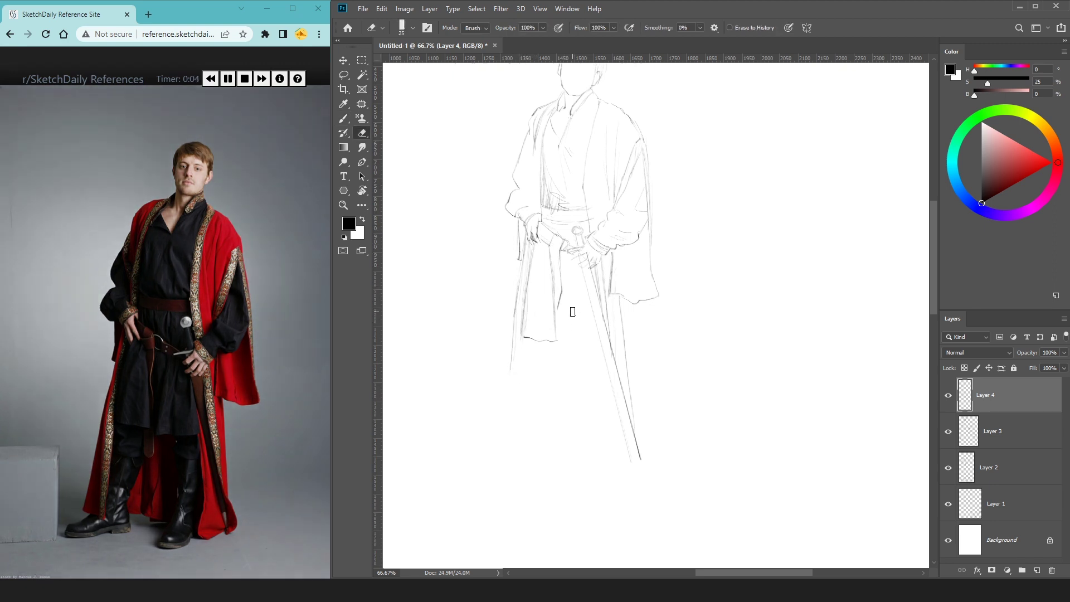
key(b)
drag(558, 342, 577, 353)
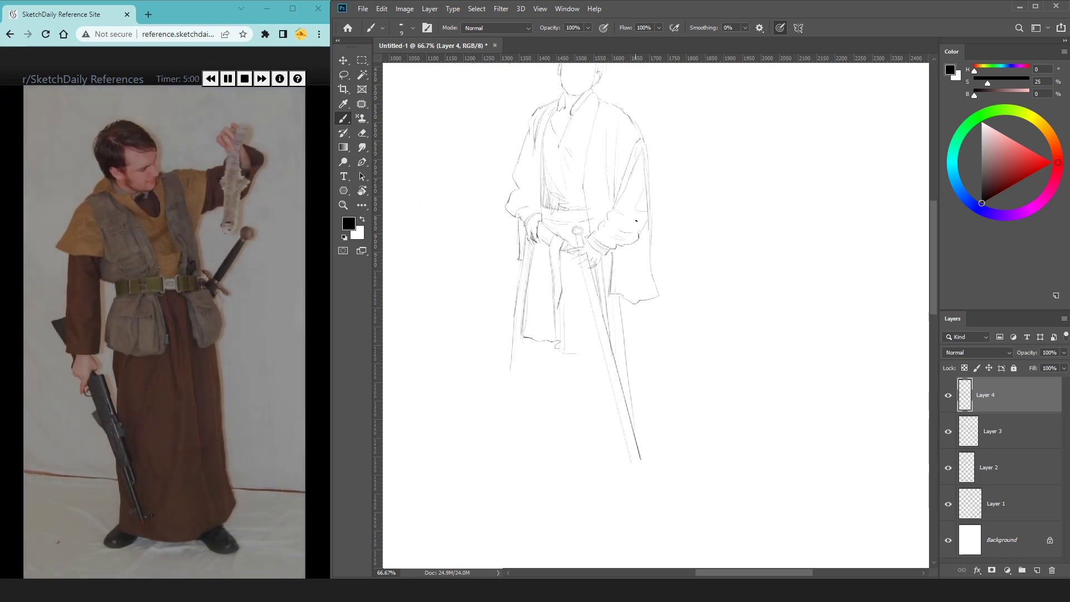
Step: Scale the red-coat sketch down to 92% and move it up and to the left
scroll(666, 220, up, 3)
key(ctrl+t)
drag(648, 189, 636, 199)
key(ctrl+minus)
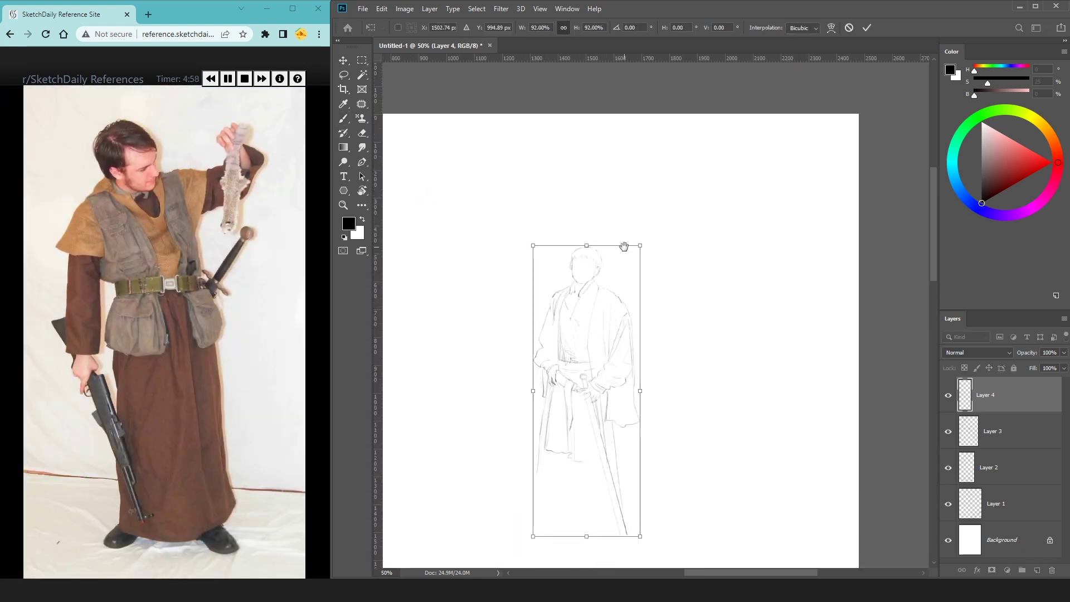
mouse_move(494, 291)
mouse_down()
mouse_move(577, 225)
mouse_move(552, 179)
mouse_up()
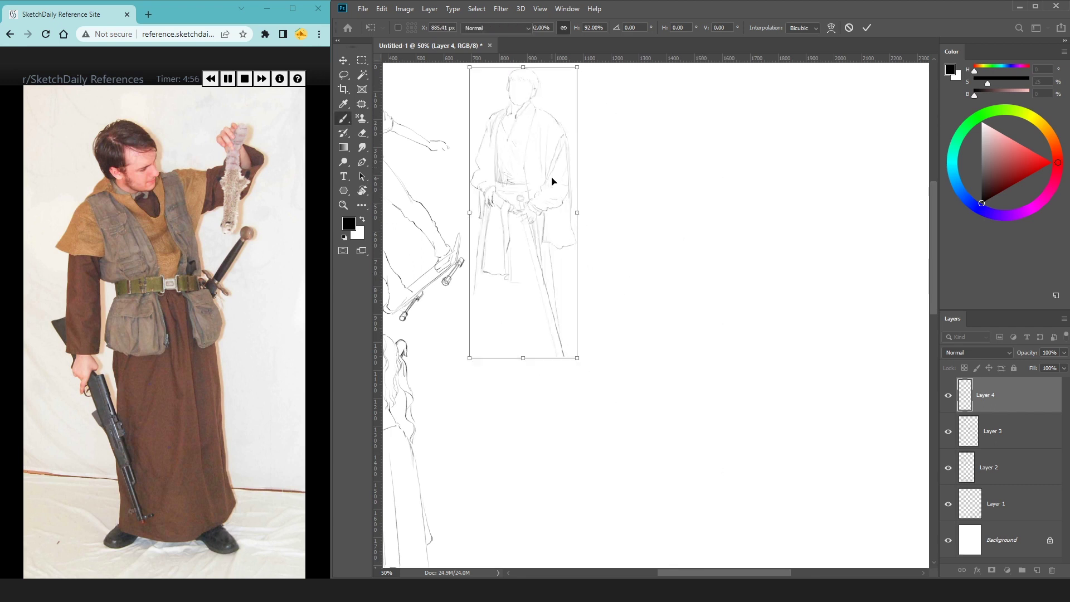
key(Return)
drag(620, 241, 597, 292)
Step: Add new Layer 5 and place the first stroke of the gunman's head
key(ctrl+shift+n)
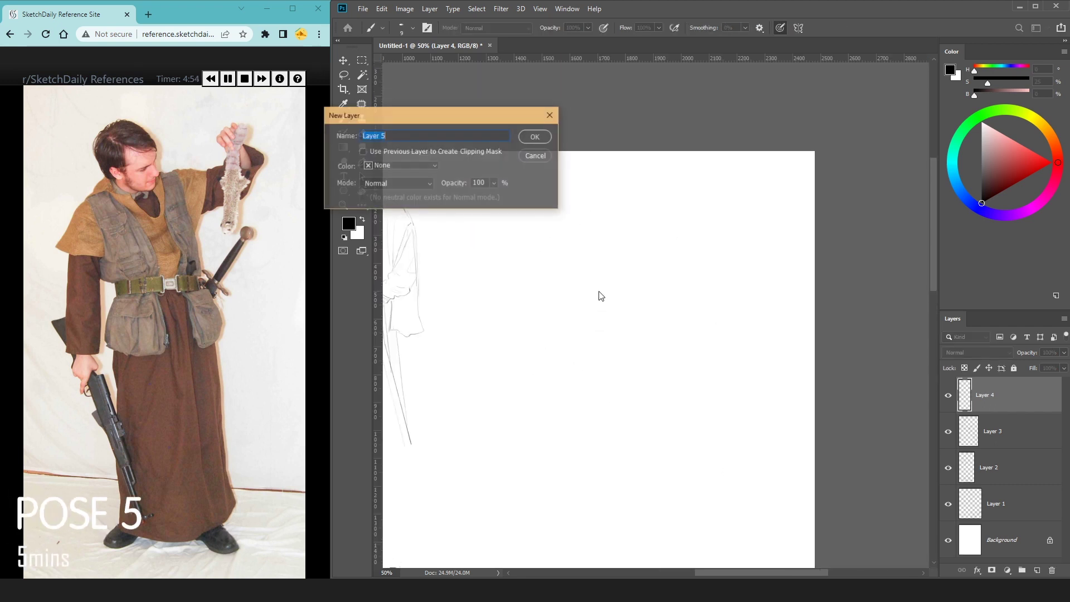
key(Return)
key(ctrl+plus)
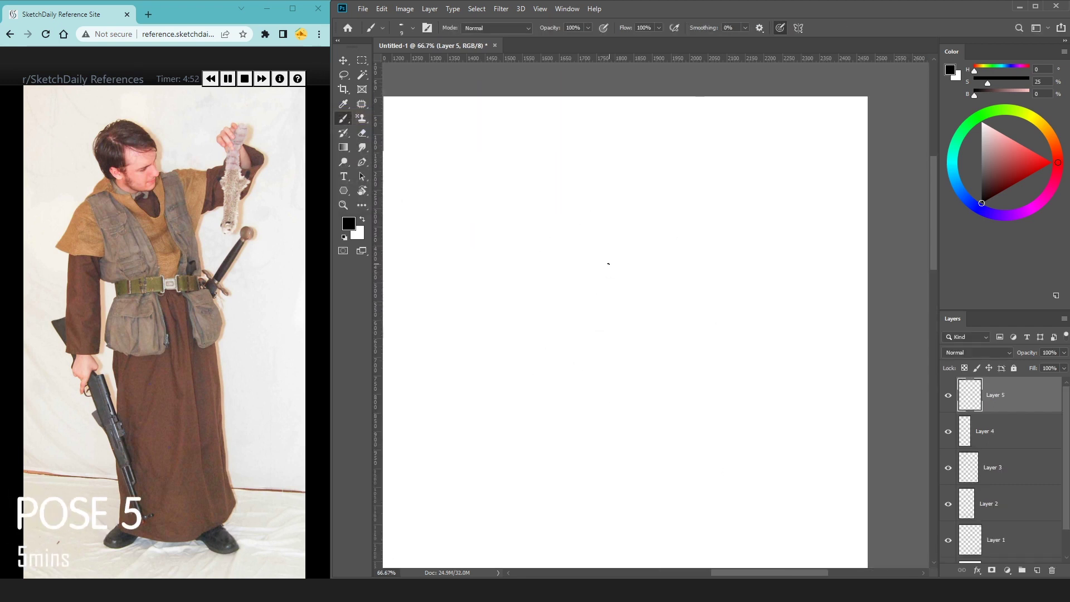
drag(609, 211, 600, 226)
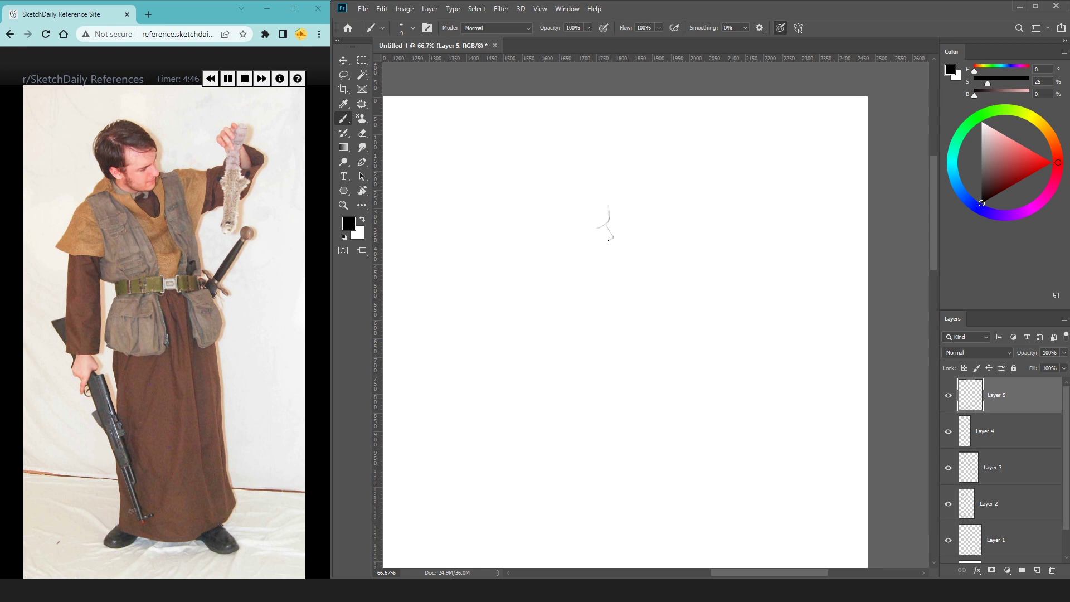
Step: Draw the gunman's chin and erase part of the jaw line
drag(609, 236, 612, 245)
drag(561, 239, 574, 253)
key(e)
drag(586, 260, 597, 258)
key(b)
Step: Lasso the face sketch and nudge it left with the Move tool
key(l)
drag(581, 248, 602, 198)
key(v)
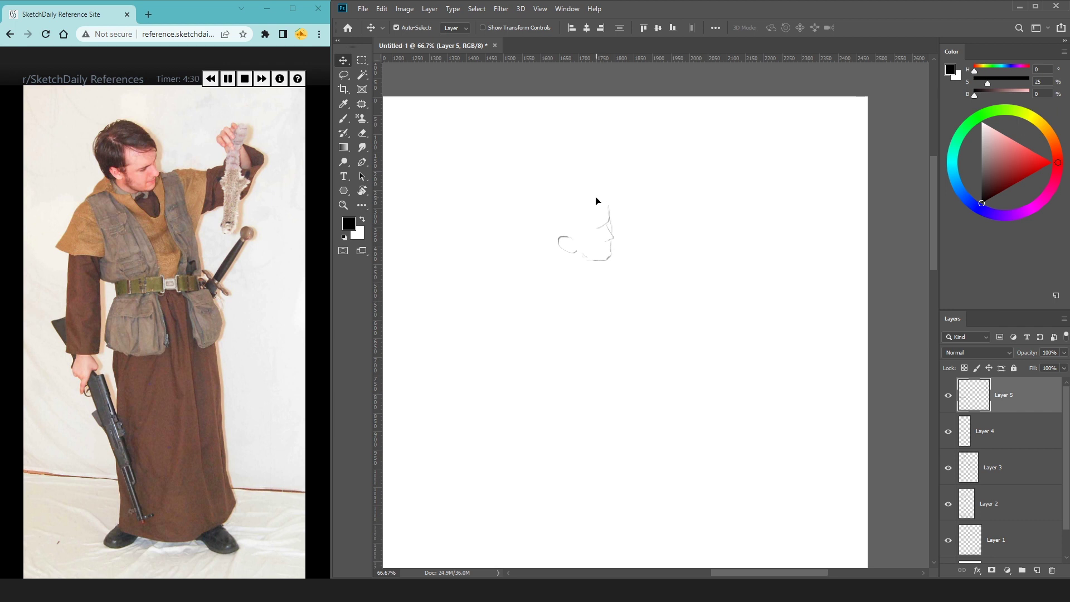
key(b)
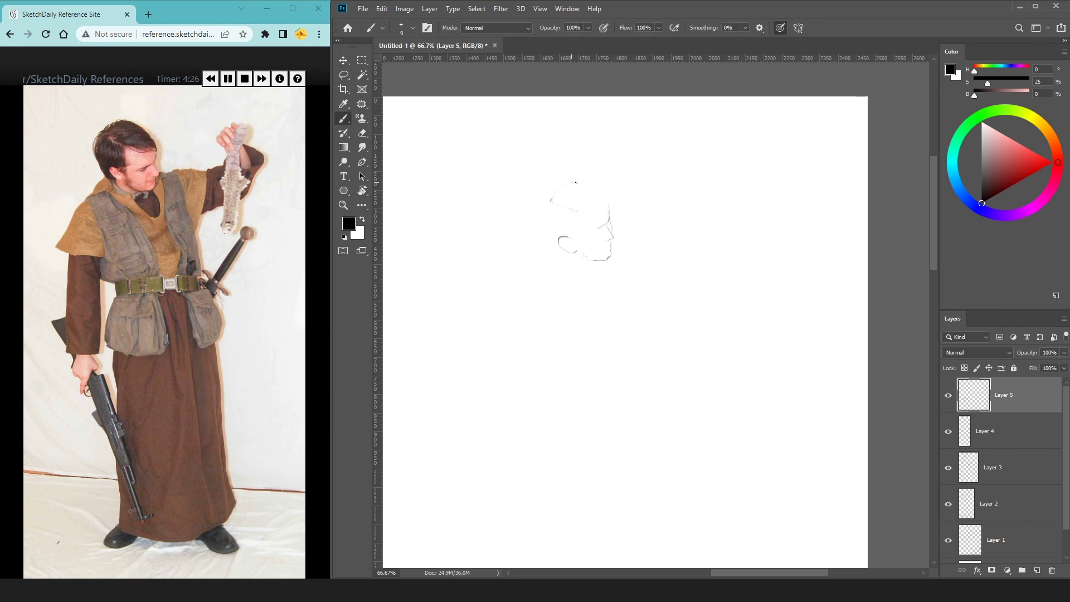
Step: Outline the right side, back and ear area of the gunman's head
drag(601, 192, 604, 209)
mouse_move(547, 241)
mouse_down()
mouse_move(561, 254)
mouse_move(561, 218)
mouse_up()
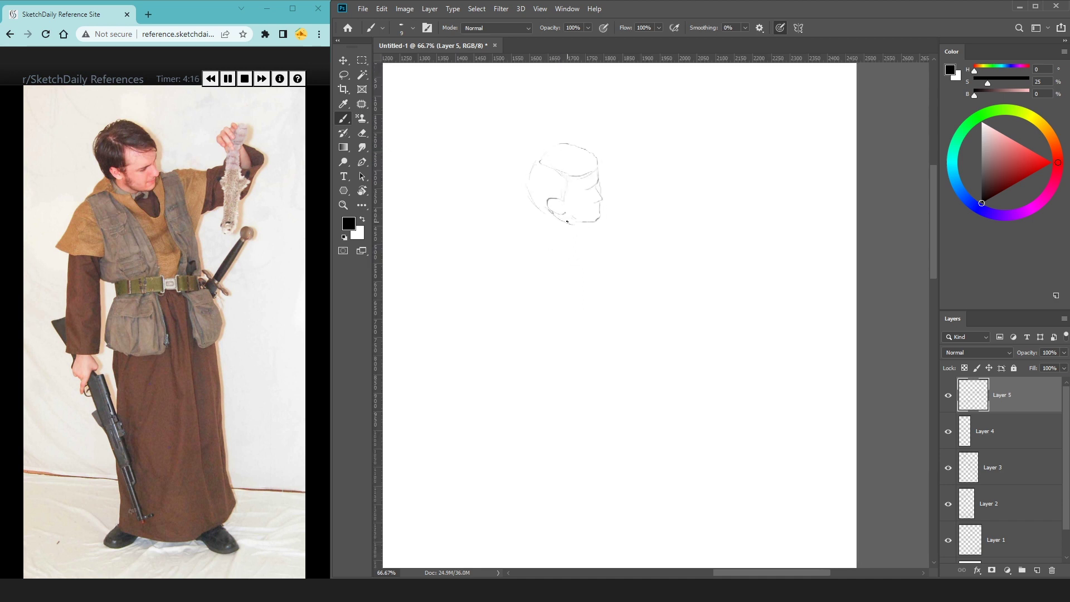
mouse_move(558, 216)
mouse_down()
mouse_move(569, 225)
mouse_move(530, 226)
mouse_up()
Step: Sketch the neck, chest line, torso side and the hanging arm and robe lines
mouse_move(517, 241)
mouse_down()
mouse_move(481, 299)
mouse_move(525, 317)
mouse_up()
mouse_move(518, 241)
mouse_down()
mouse_move(533, 284)
mouse_move(527, 320)
mouse_up()
mouse_move(540, 229)
mouse_down()
mouse_move(569, 260)
mouse_move(602, 348)
mouse_up()
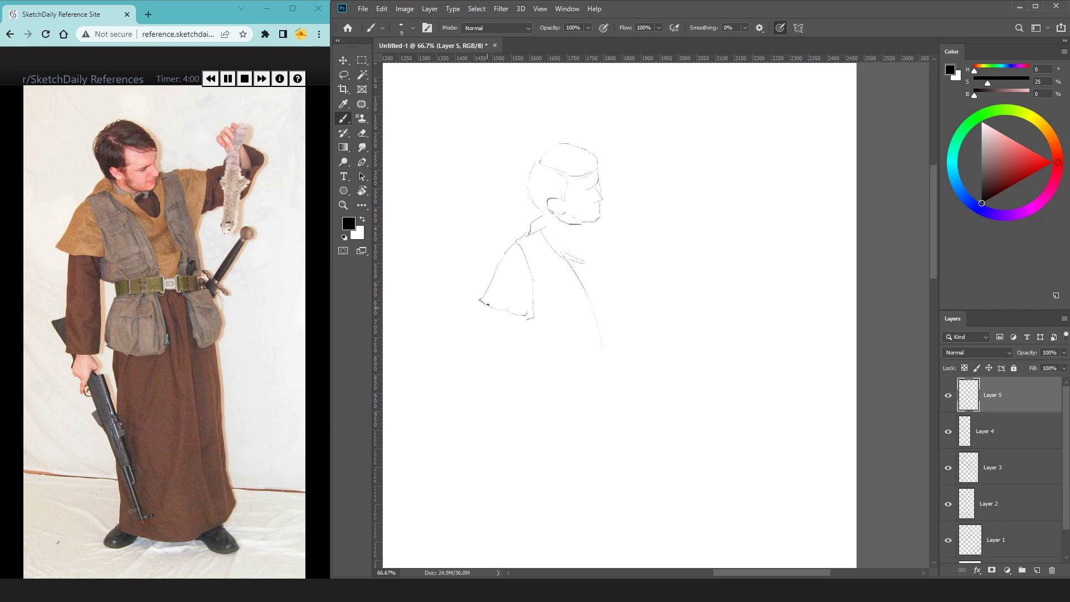
drag(490, 310, 485, 335)
drag(474, 387, 472, 419)
drag(522, 365, 509, 439)
Step: Draw the waist, lower torso edge and belt line, then refine the chin
drag(545, 357, 562, 357)
drag(557, 354, 599, 351)
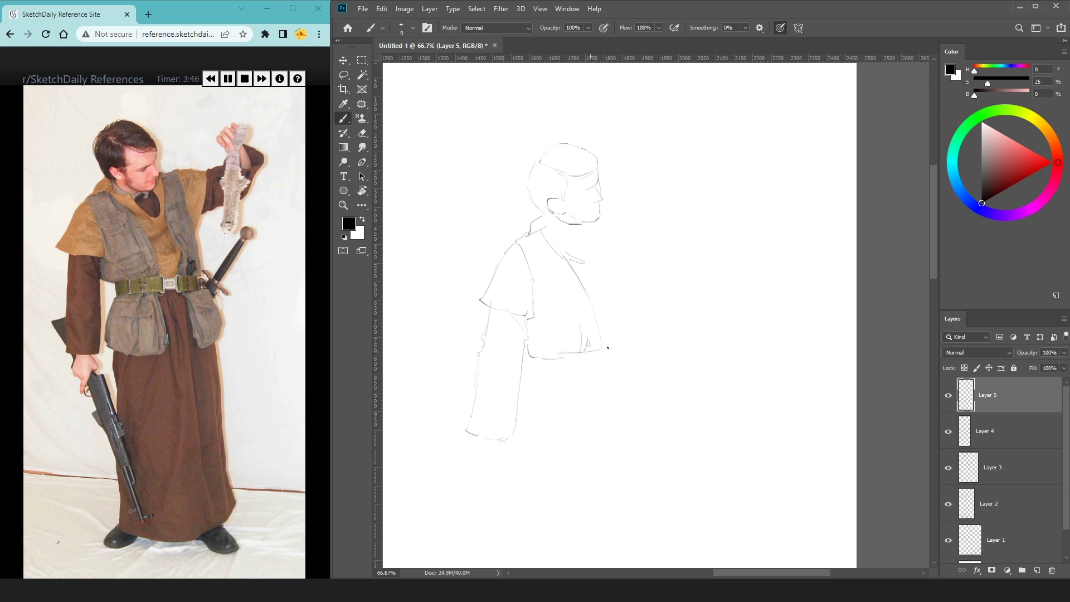
drag(583, 371, 558, 372)
drag(602, 355, 606, 351)
mouse_move(624, 350)
mouse_down()
mouse_move(627, 370)
mouse_move(642, 349)
mouse_move(644, 360)
mouse_up()
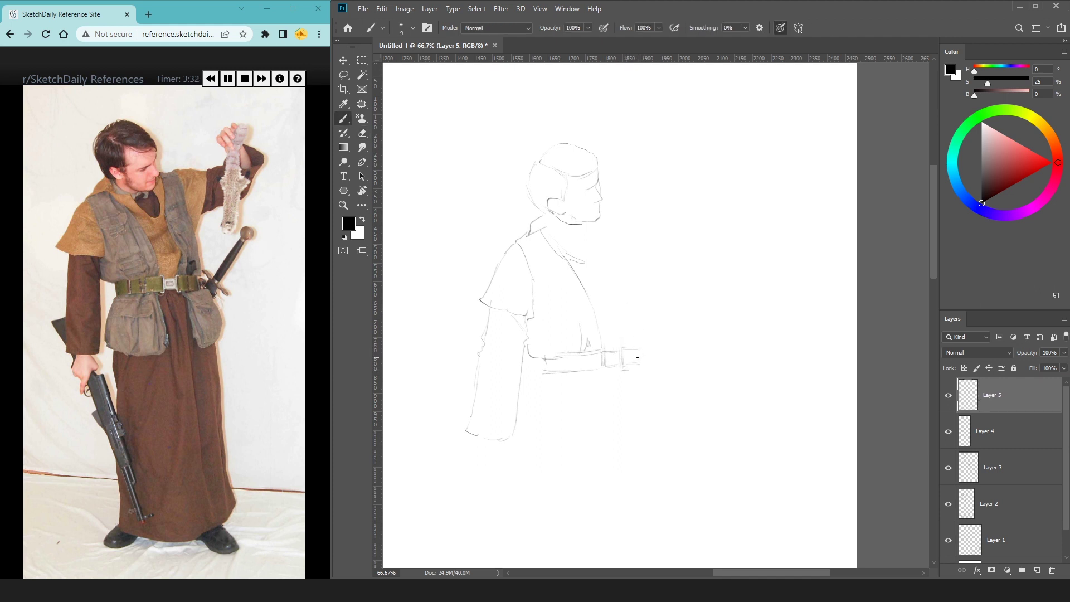
drag(596, 208, 599, 223)
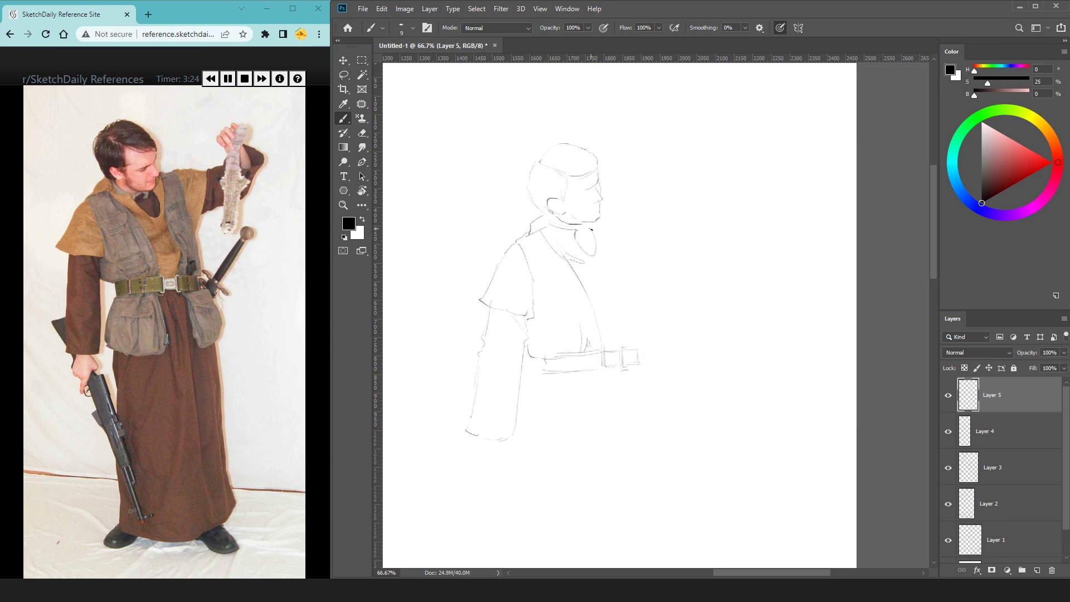
Step: Draw the raised sleeve edge and torso contour lines, undoing two stray strokes
right_click(604, 200)
key(Escape)
drag(607, 198, 606, 279)
mouse_move(616, 332)
mouse_down()
mouse_move(616, 347)
mouse_move(630, 316)
mouse_move(625, 286)
mouse_up()
mouse_move(630, 347)
mouse_down()
mouse_move(639, 326)
mouse_move(630, 259)
mouse_up()
drag(622, 195, 628, 259)
mouse_move(622, 190)
mouse_down()
mouse_move(628, 234)
mouse_move(628, 206)
mouse_up()
key(ctrl+z)
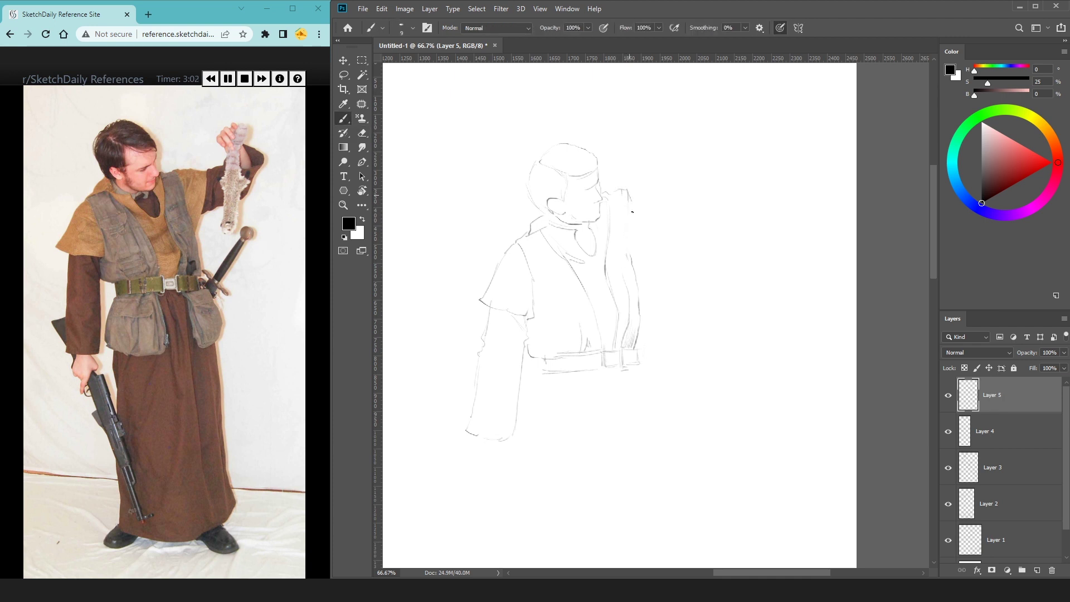
key(ctrl+z)
Step: Sketch the raised arm, the hand and the hanging object it holds
drag(662, 183, 641, 287)
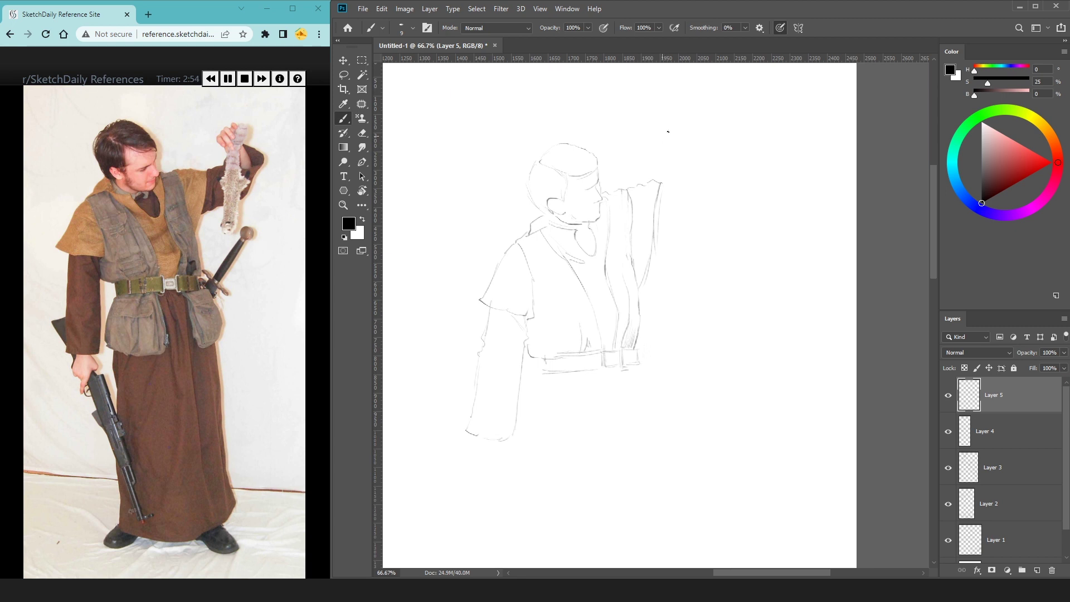
mouse_move(667, 181)
mouse_down()
mouse_move(684, 177)
mouse_move(677, 183)
mouse_up()
drag(681, 154, 675, 147)
drag(690, 156, 678, 141)
drag(692, 156, 686, 136)
drag(703, 135, 699, 133)
mouse_move(712, 116)
mouse_down()
mouse_move(682, 174)
mouse_move(705, 252)
mouse_up()
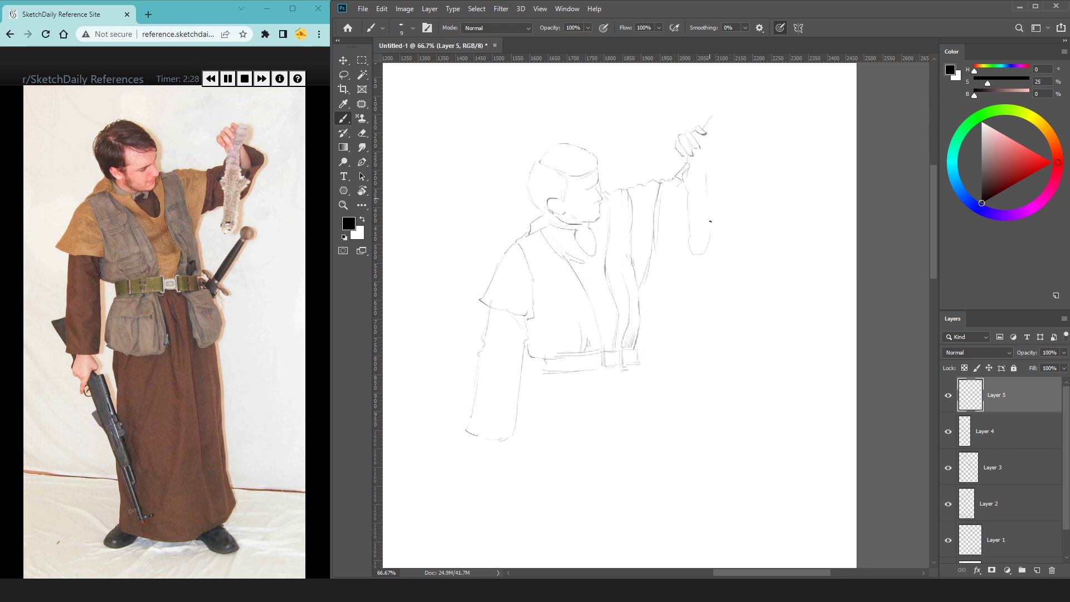
drag(708, 132, 712, 138)
mouse_move(714, 144)
mouse_down()
mouse_move(723, 176)
mouse_move(706, 177)
mouse_move(747, 162)
mouse_up()
key(ctrl+z)
Step: Add a sleeve fold, then draw the robe's right side and a fold below the belt
mouse_move(667, 233)
mouse_down()
mouse_move(652, 243)
mouse_move(669, 236)
mouse_move(678, 194)
mouse_up()
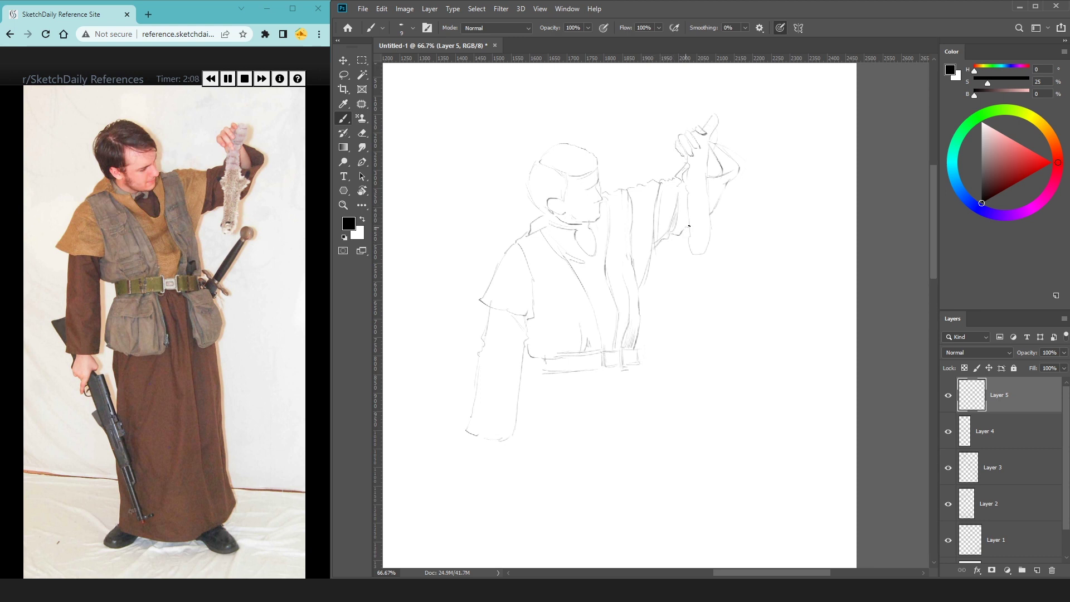
scroll(718, 189, down, 2)
drag(642, 319, 647, 357)
mouse_move(638, 320)
mouse_down()
mouse_move(651, 354)
mouse_move(644, 399)
mouse_up()
drag(620, 324, 635, 400)
drag(643, 316, 642, 231)
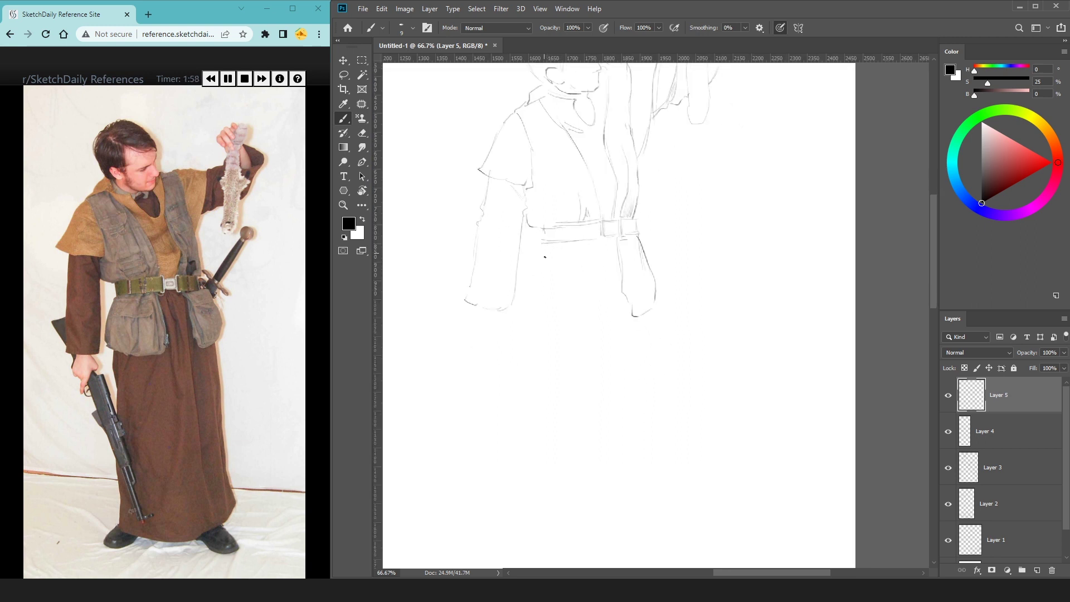
Step: Draw the vest's bottom edge and pocket flap, undoing the wavy pocket strokes
drag(543, 246, 538, 262)
drag(534, 315, 586, 323)
mouse_move(604, 238)
mouse_down()
mouse_move(604, 296)
mouse_move(581, 324)
mouse_up()
mouse_move(548, 274)
mouse_down()
mouse_move(591, 272)
mouse_move(590, 250)
mouse_move(546, 266)
mouse_move(553, 249)
mouse_move(544, 299)
mouse_up()
key(ctrl+z)
key(ctrl+z)
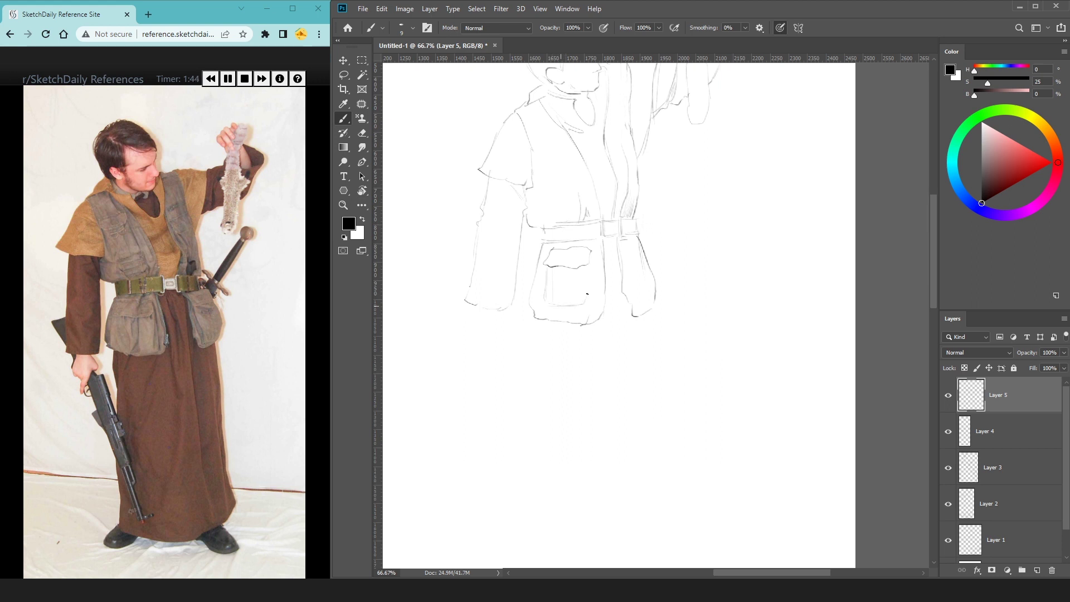
Step: Draw the robe's left edge downward, erasing a stray line beneath it
drag(540, 328, 518, 232)
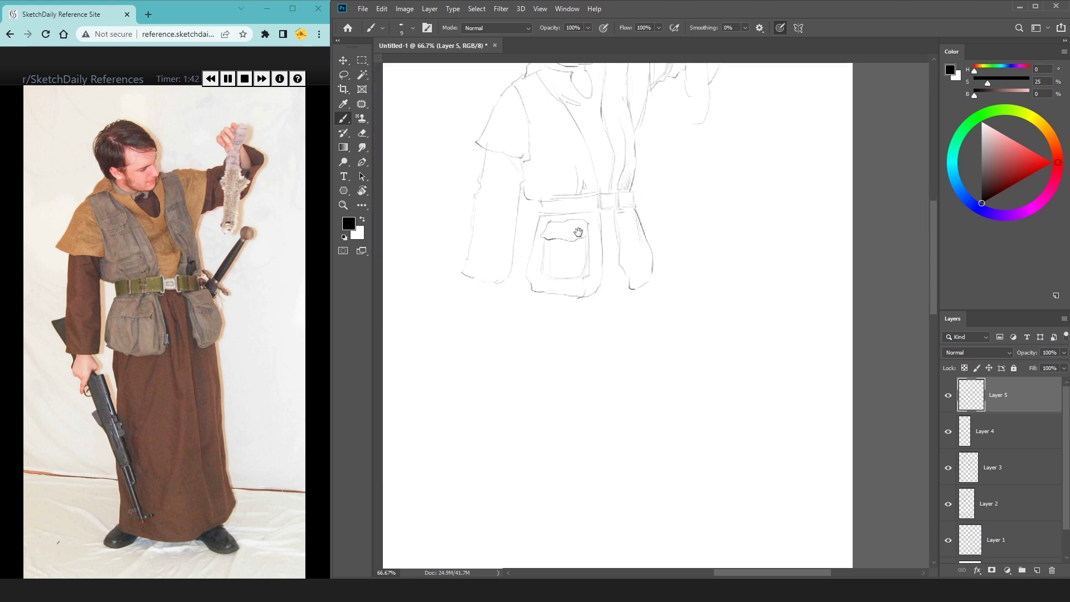
drag(522, 224, 506, 376)
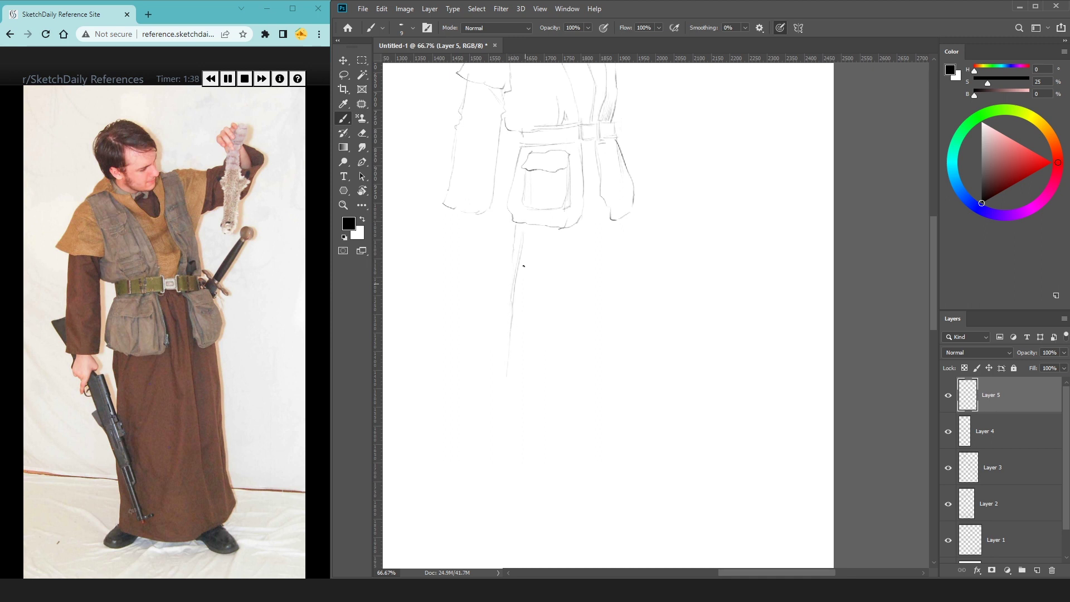
scroll(523, 255, down, 2)
drag(561, 311, 552, 375)
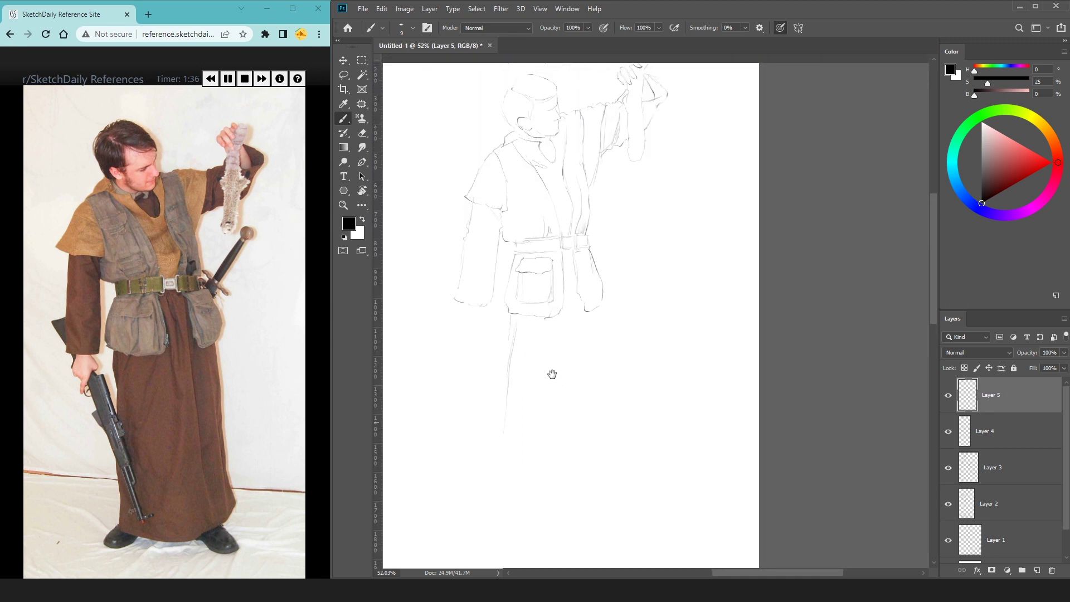
key(e)
drag(514, 322, 516, 437)
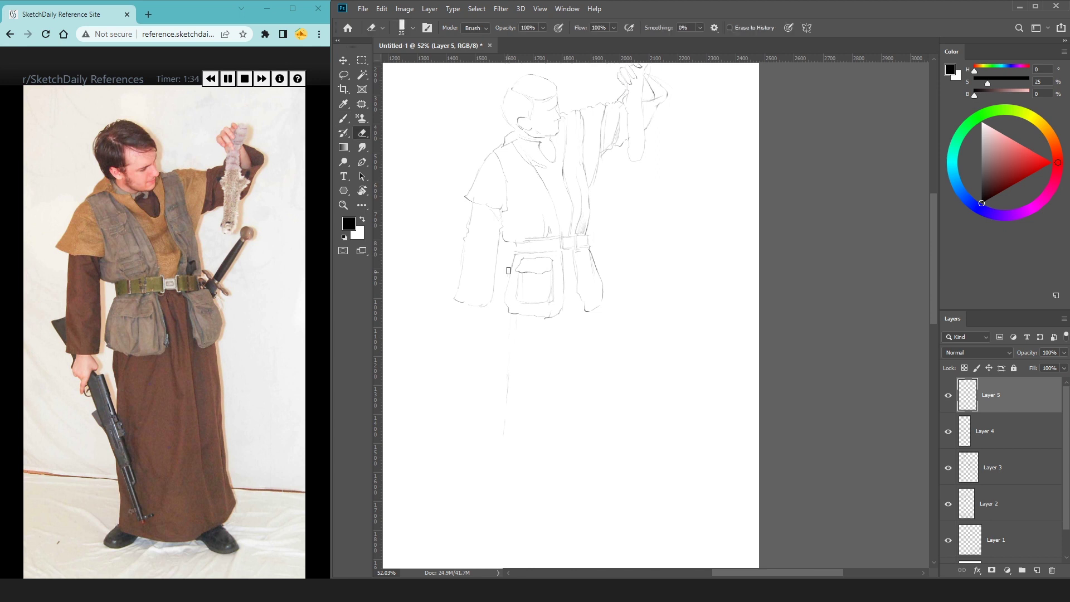
key(b)
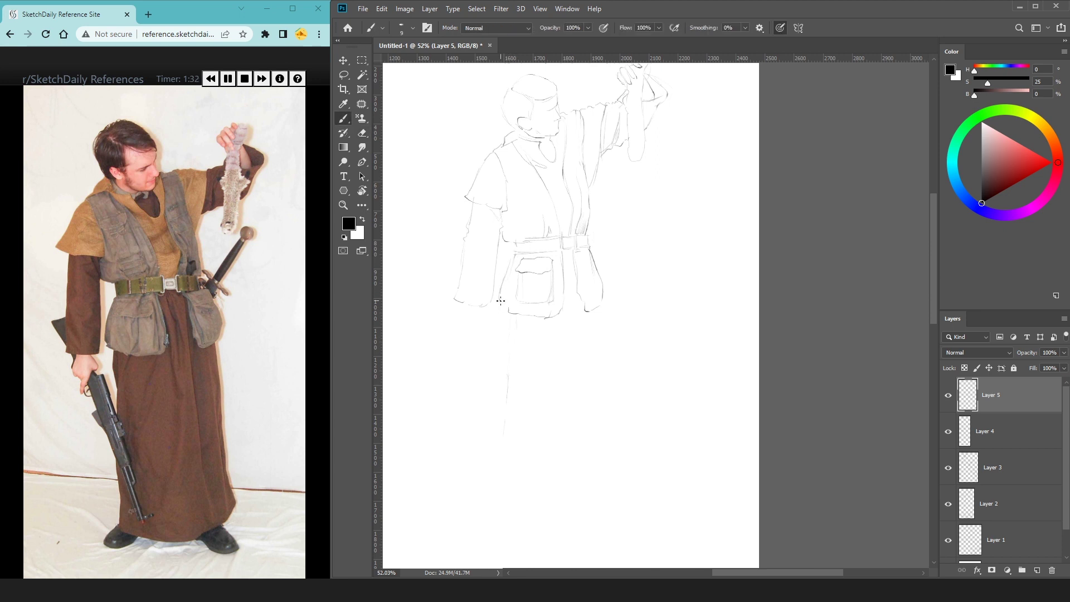
drag(510, 307, 511, 301)
drag(504, 312, 502, 357)
Step: Extend the robe's left edge to the hem, erase its bottom hook, and draw the hem line
key(e)
key(b)
drag(490, 491, 496, 542)
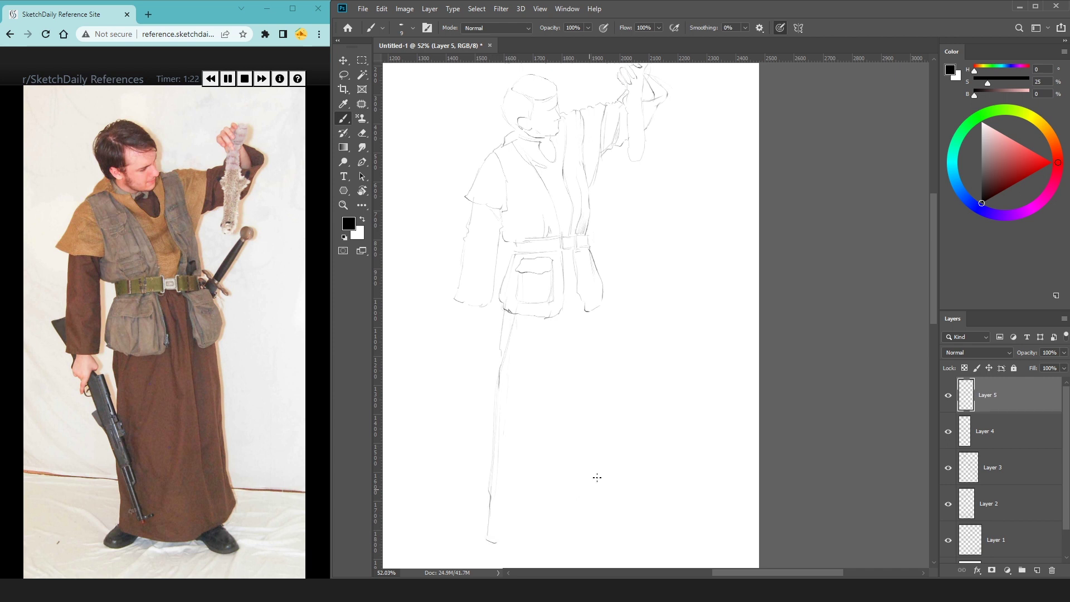
key(e)
drag(492, 536, 500, 544)
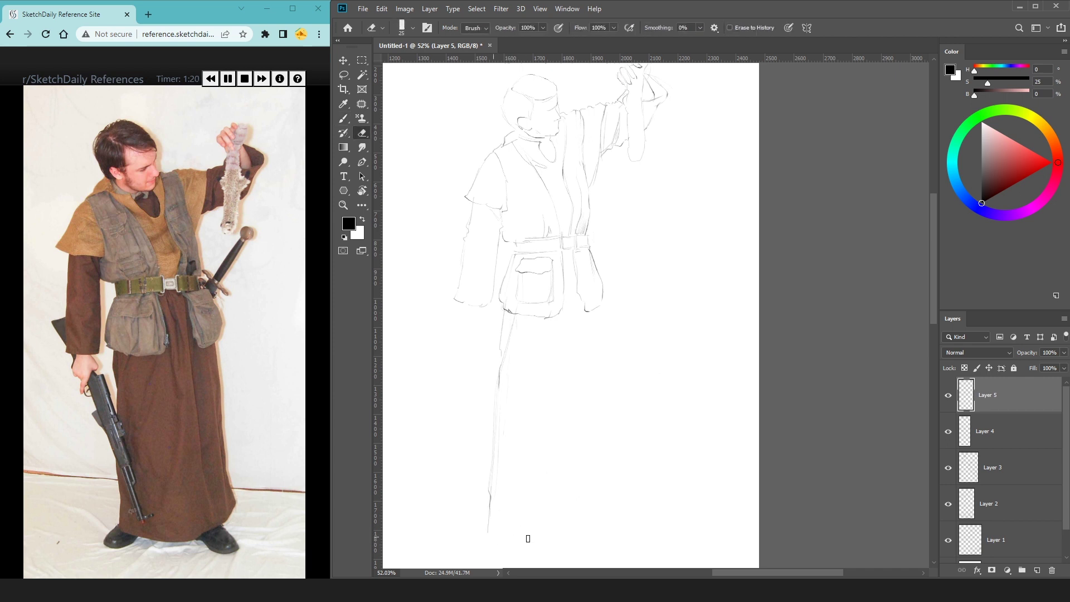
key(b)
drag(489, 531, 577, 540)
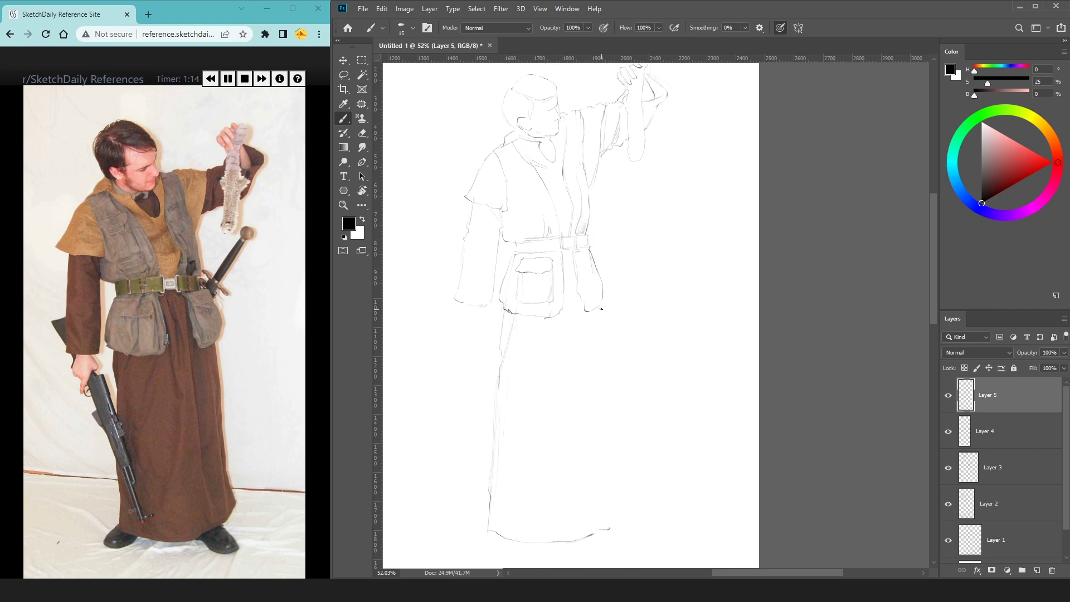
Step: Draw the robe's right edge down to the hem and its centre and right folds
drag(600, 304, 609, 377)
mouse_move(624, 500)
mouse_down()
mouse_move(629, 514)
mouse_move(610, 521)
mouse_up()
drag(574, 318, 577, 361)
drag(572, 259, 572, 381)
mouse_move(577, 308)
mouse_down()
mouse_move(574, 369)
mouse_move(601, 501)
mouse_up()
drag(575, 312, 577, 335)
drag(594, 430, 596, 510)
drag(564, 293, 561, 308)
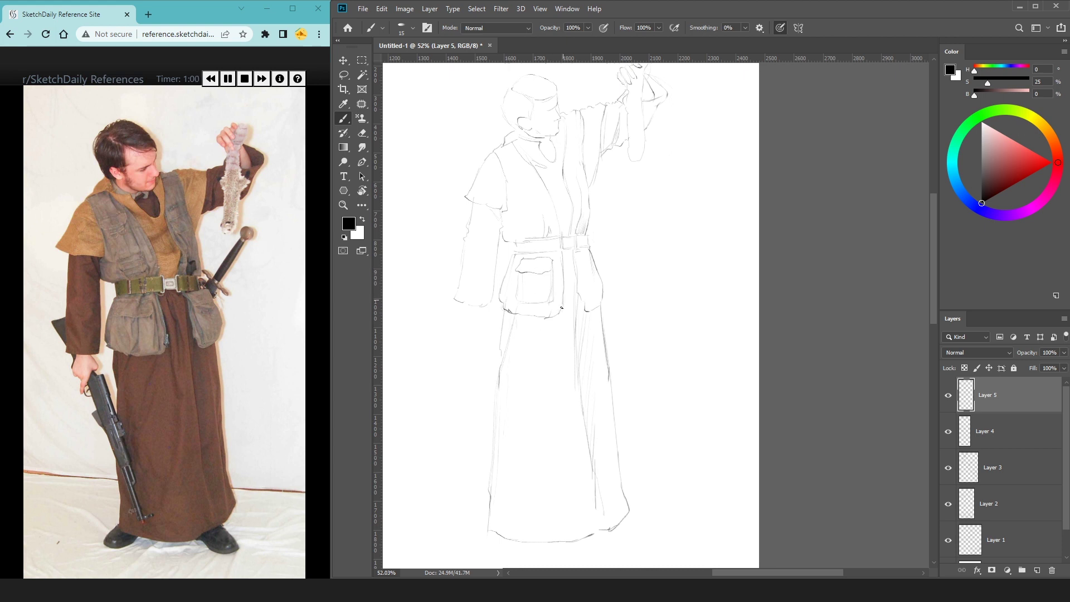
drag(565, 269, 569, 365)
mouse_move(562, 314)
mouse_down()
mouse_move(568, 387)
mouse_move(566, 319)
mouse_up()
Step: Sketch both feet beneath the robe's hem
scroll(476, 456, down, 3)
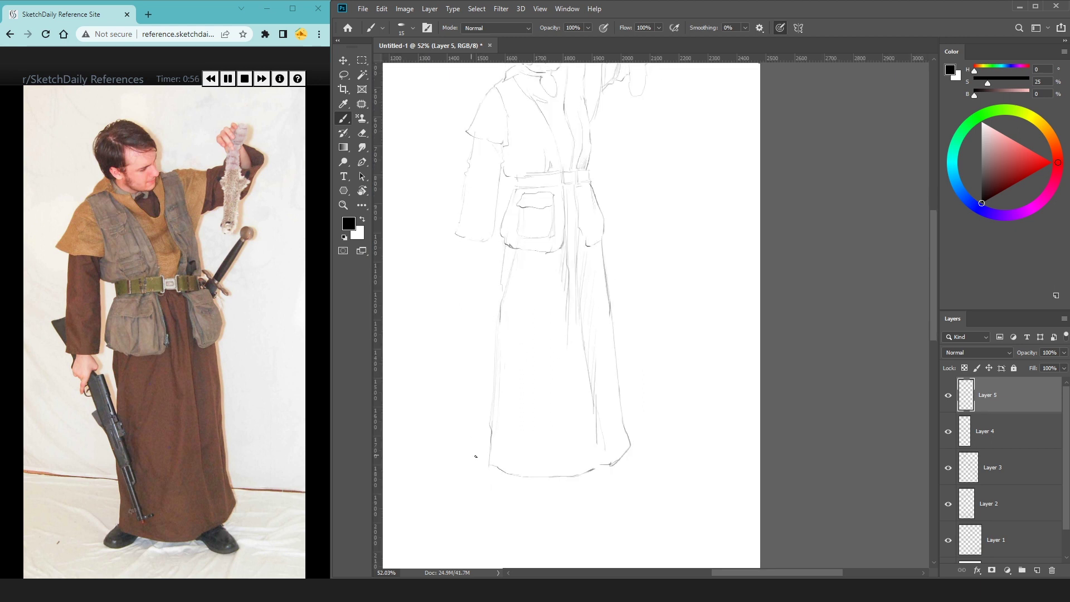
drag(475, 482, 488, 492)
drag(508, 486, 514, 476)
drag(493, 497, 516, 477)
drag(615, 462, 628, 477)
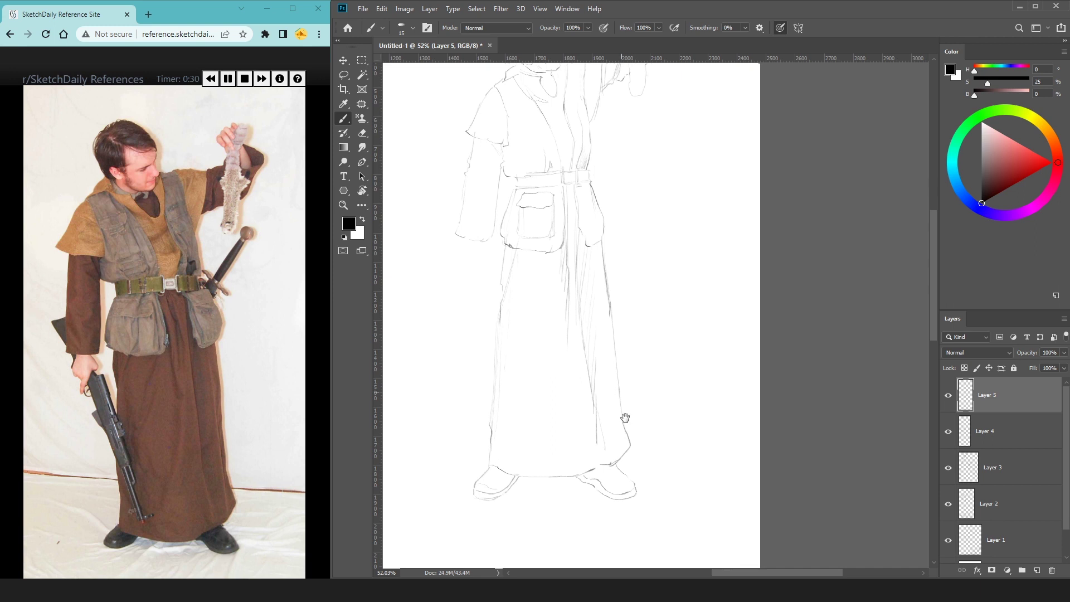
Step: Sketch the lowered arm's sleeve and hand, and the sword hilt right of the belt
scroll(621, 389, up, 5)
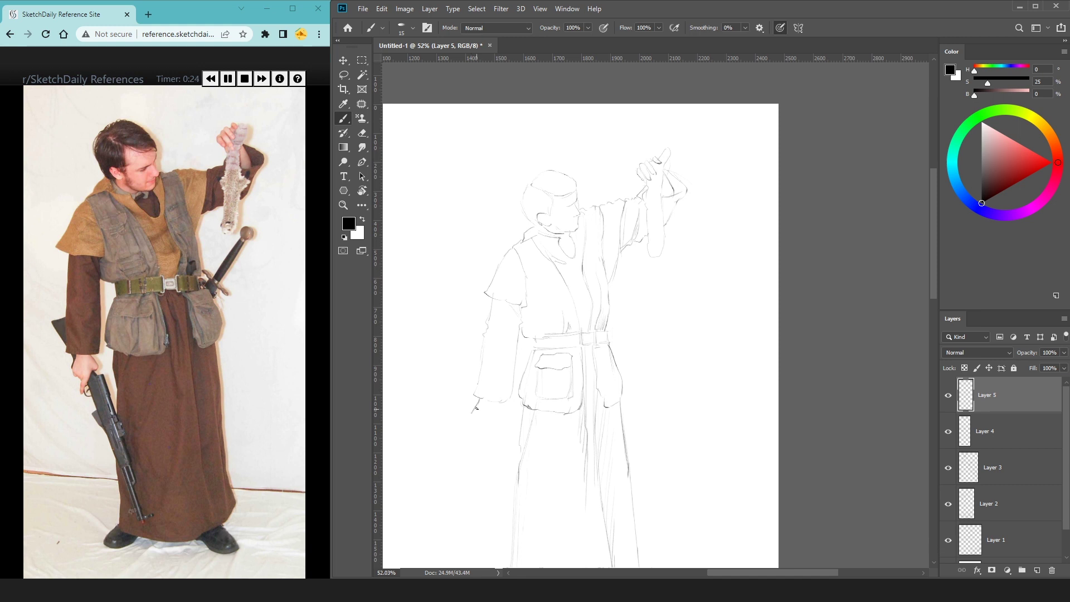
key(e)
key(b)
drag(478, 400, 471, 419)
drag(483, 422, 486, 435)
key(e)
key(b)
drag(632, 307, 614, 224)
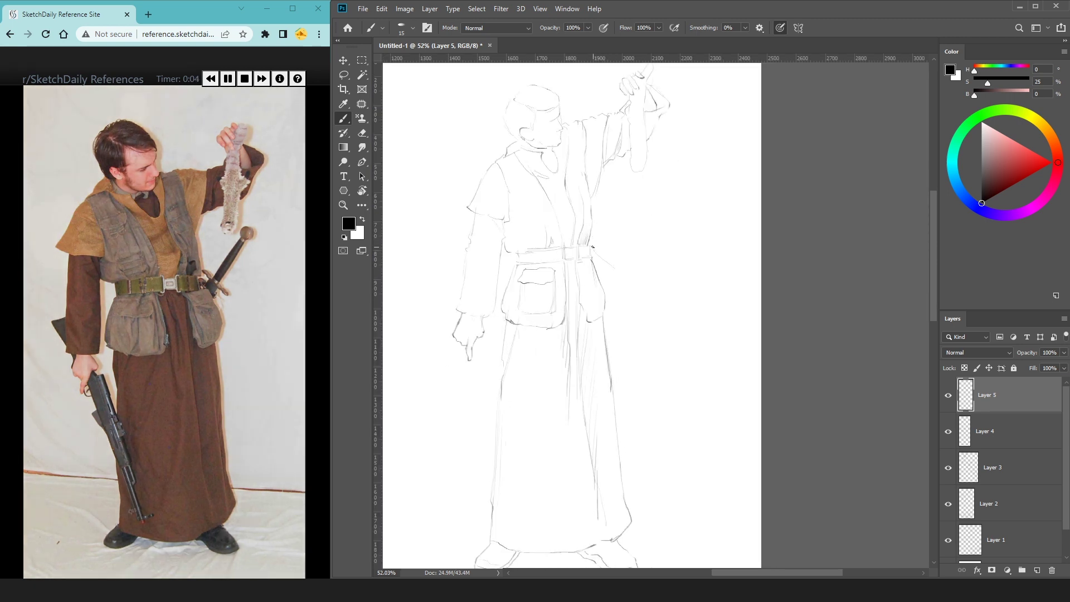
drag(619, 273, 587, 244)
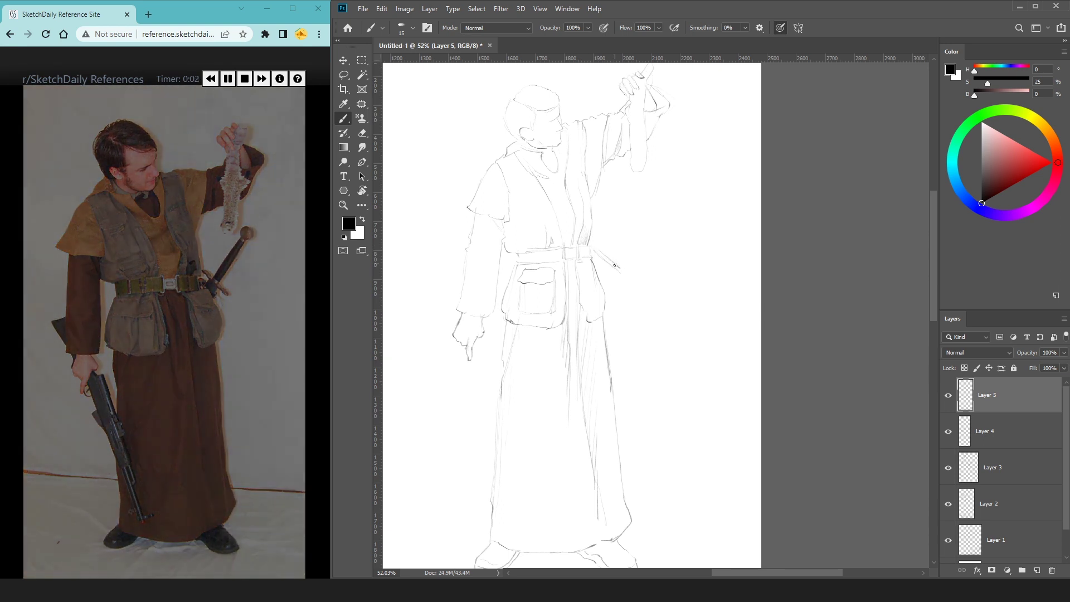
Step: Scale the Layer 5 robed figure to 66.85% and move it to the left side of the canvas
key(ctrl+t)
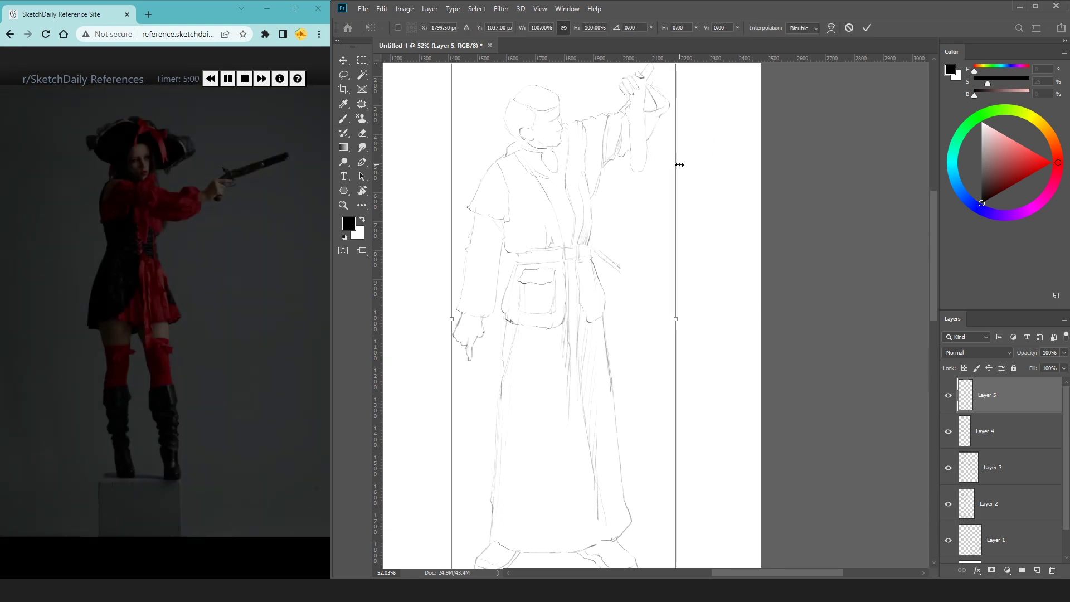
key(Return)
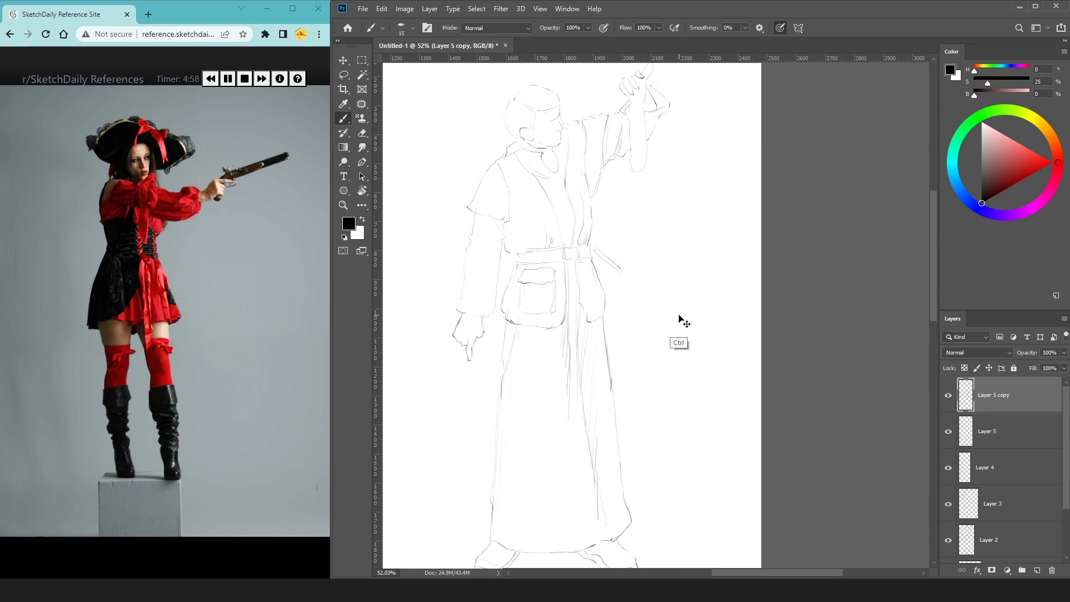
key(ctrl+t)
drag(680, 315, 593, 317)
key(ctrl+minus)
key(ctrl+r)
drag(659, 327, 808, 376)
mouse_move(697, 345)
mouse_down()
mouse_move(609, 220)
mouse_move(724, 169)
mouse_move(829, 19)
mouse_up()
key(ctrl+r)
mouse_move(769, 161)
mouse_down()
mouse_move(550, 428)
mouse_move(557, 485)
mouse_up()
key(Return)
key(b)
Step: Create a new empty Layer 6 and bring blank canvas into view
mouse_move(604, 218)
mouse_down()
mouse_move(664, 189)
mouse_move(660, 262)
mouse_up()
key(ctrl+shift+n)
key(Return)
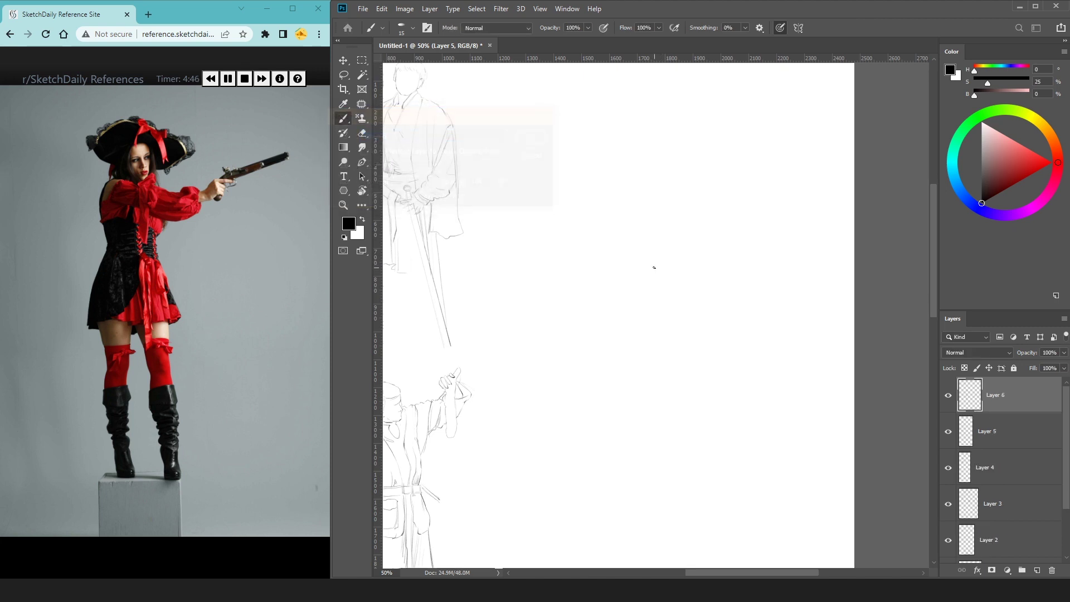
mouse_move(653, 270)
mouse_down()
mouse_move(640, 143)
mouse_move(556, 363)
mouse_move(705, 119)
mouse_up()
scroll(652, 138, up, 1)
Step: Draw the pirate's tricorn hat, face, jaw and long vertical body line
mouse_move(573, 169)
mouse_down()
mouse_move(603, 165)
mouse_move(602, 210)
mouse_move(545, 224)
mouse_up()
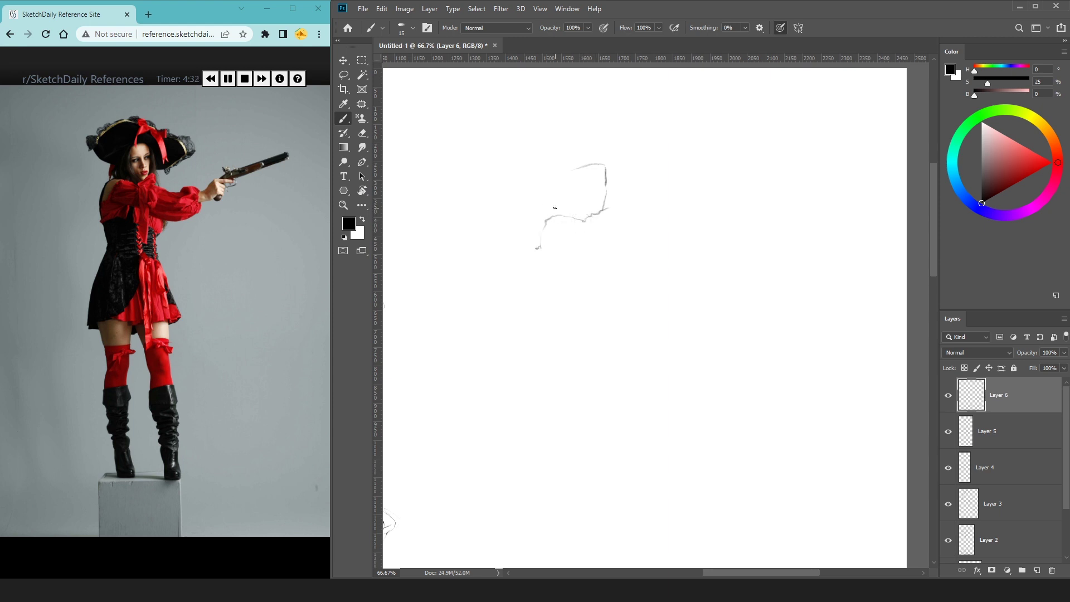
mouse_move(552, 215)
mouse_down()
mouse_move(530, 227)
mouse_move(528, 251)
mouse_up()
mouse_move(547, 214)
mouse_down()
mouse_move(531, 219)
mouse_move(522, 267)
mouse_up()
mouse_move(542, 254)
mouse_down()
mouse_move(518, 277)
mouse_move(566, 276)
mouse_move(604, 295)
mouse_up()
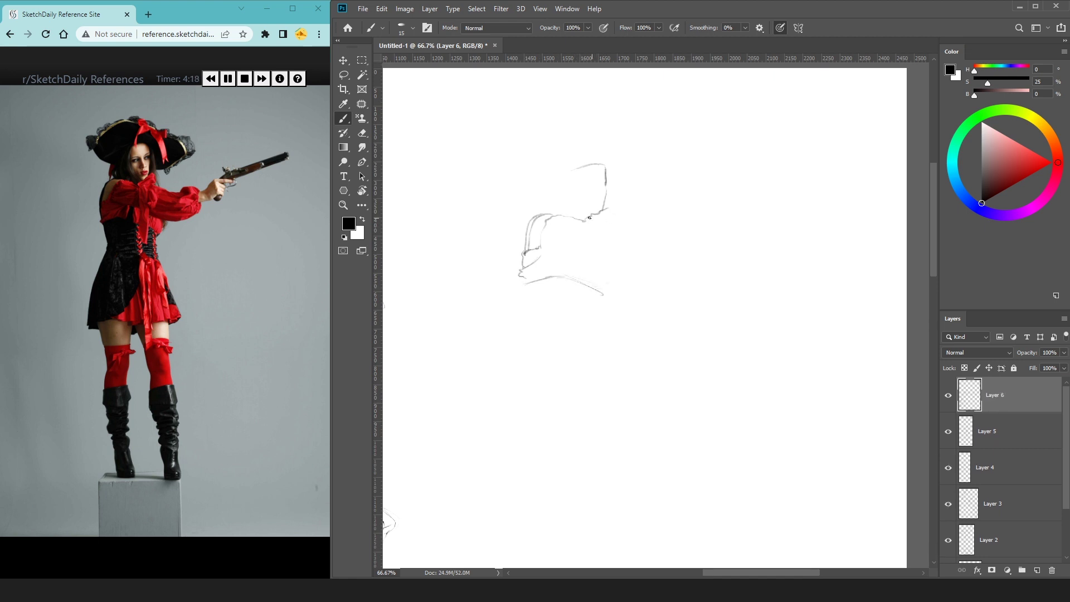
drag(579, 225, 589, 334)
drag(589, 281, 588, 304)
drag(594, 254, 595, 345)
mouse_move(604, 236)
mouse_down()
mouse_move(596, 249)
mouse_move(616, 208)
mouse_up()
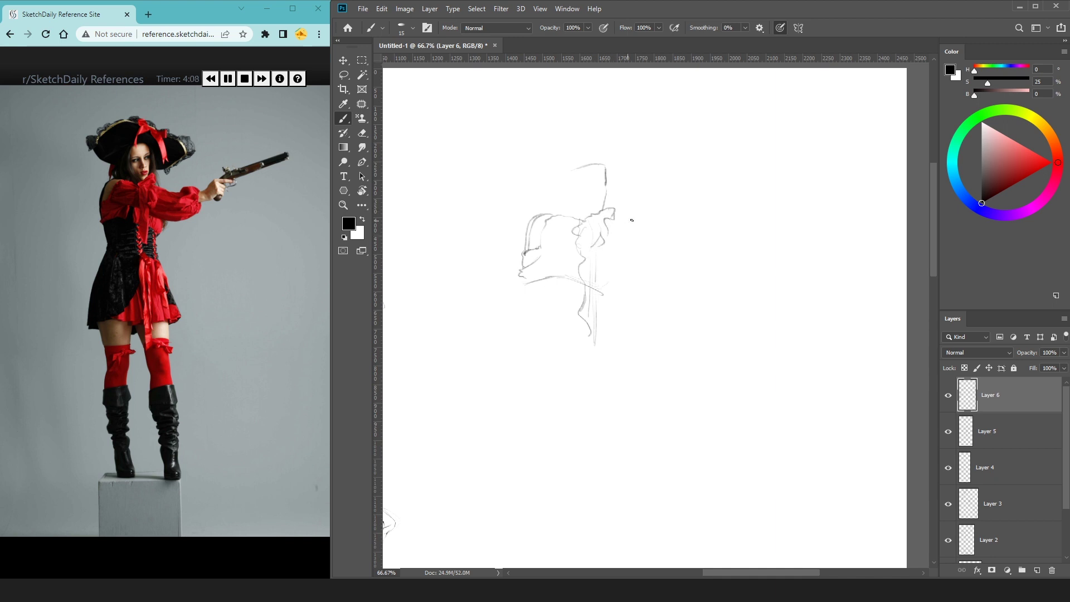
Step: Sketch the shoulder ruffle, outstretched arm, gun hand and pistol barrel's top line
mouse_move(628, 229)
mouse_down()
mouse_move(652, 230)
mouse_move(638, 255)
mouse_move(658, 223)
mouse_move(670, 245)
mouse_move(681, 236)
mouse_up()
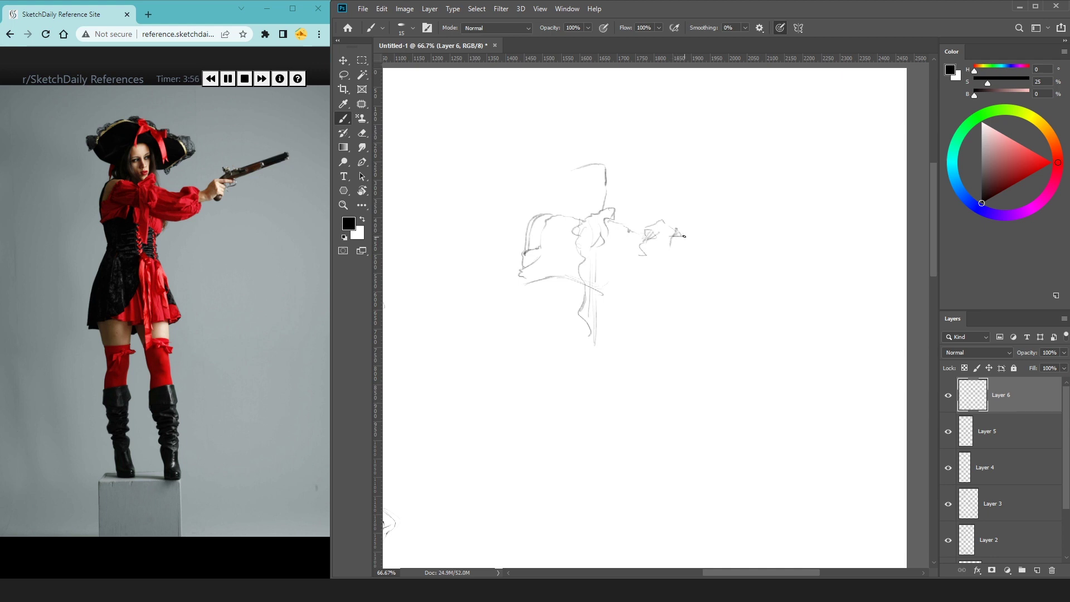
drag(683, 236, 719, 223)
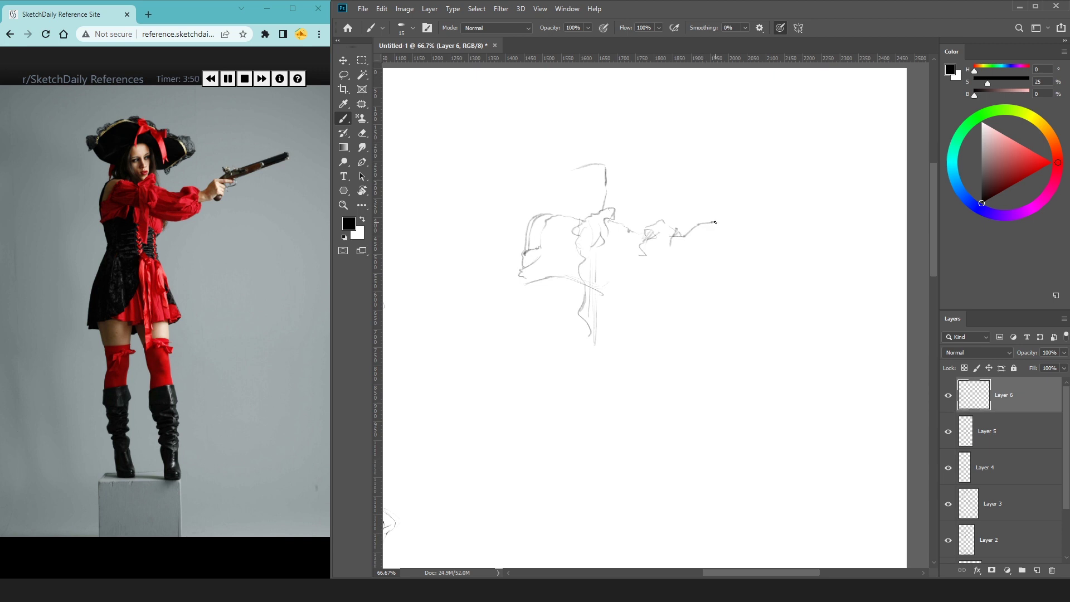
mouse_move(708, 228)
mouse_down()
mouse_move(720, 225)
mouse_move(688, 249)
mouse_move(702, 245)
mouse_move(709, 217)
mouse_up()
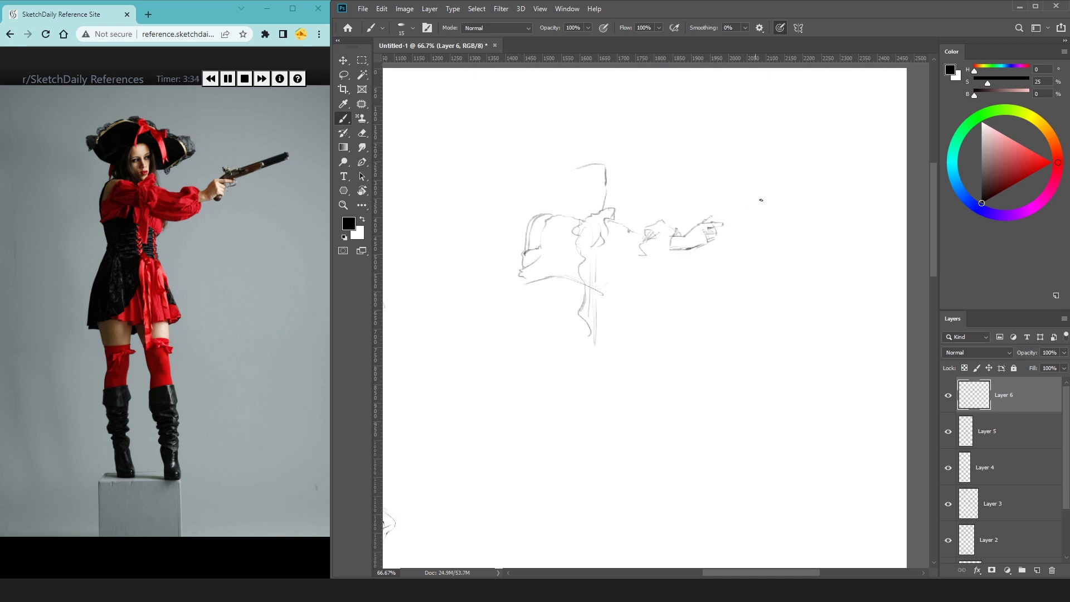
shift+click(788, 191)
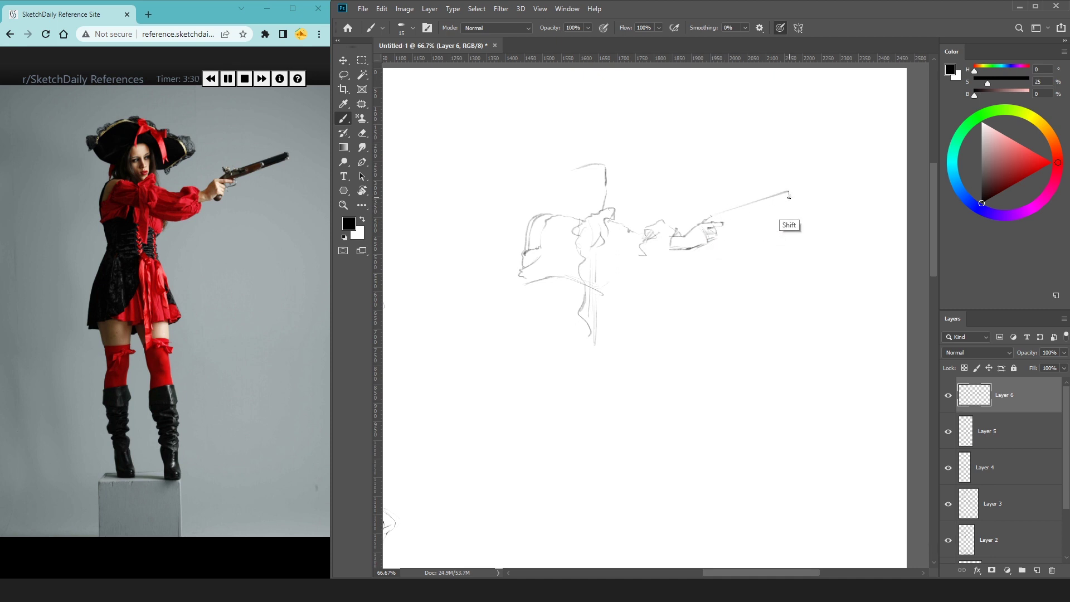
Step: Finish the pistol barrel and grip, and extend the body line downward
shift+click(791, 199)
shift+click(723, 222)
drag(723, 225, 723, 232)
drag(697, 254, 710, 247)
drag(516, 287, 512, 258)
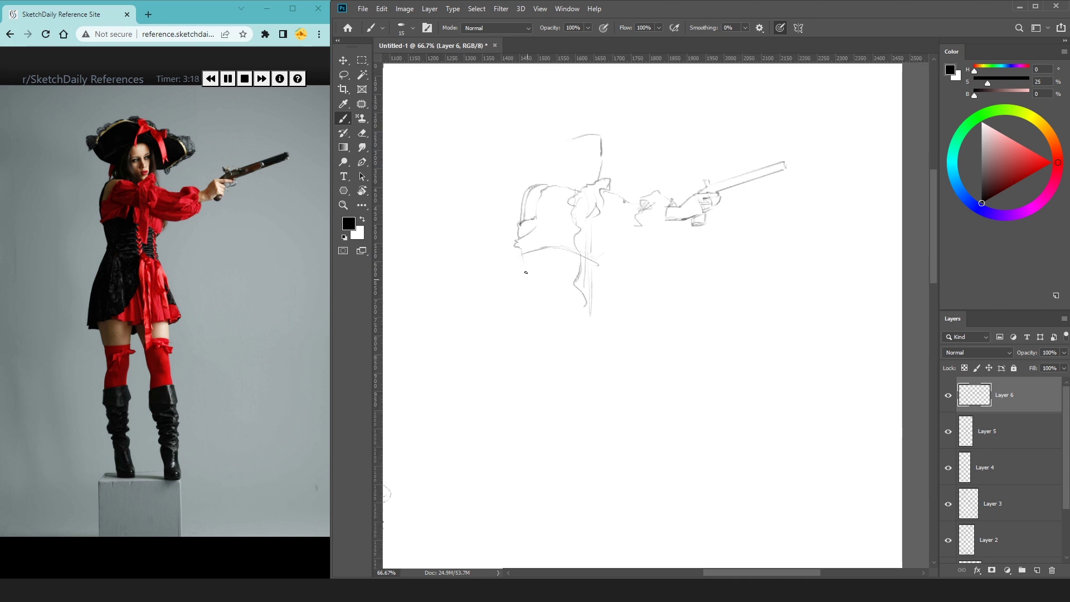
drag(526, 294, 527, 311)
Step: Redraw the top of the head and draw the curved hat brim around it
mouse_move(543, 143)
mouse_down()
mouse_move(534, 180)
mouse_move(545, 172)
mouse_up()
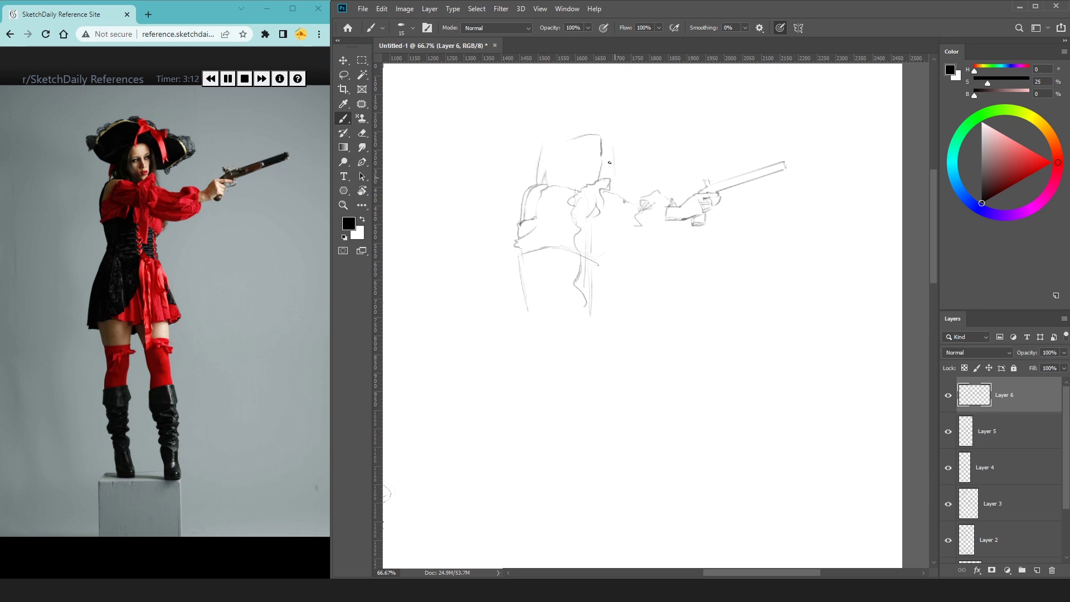
mouse_move(600, 138)
mouse_down()
mouse_move(568, 143)
mouse_move(567, 158)
mouse_up()
key(ctrl+z)
drag(536, 135, 618, 124)
mouse_move(539, 171)
mouse_down()
mouse_move(502, 125)
mouse_move(557, 98)
mouse_move(661, 126)
mouse_move(664, 141)
mouse_move(638, 167)
mouse_up()
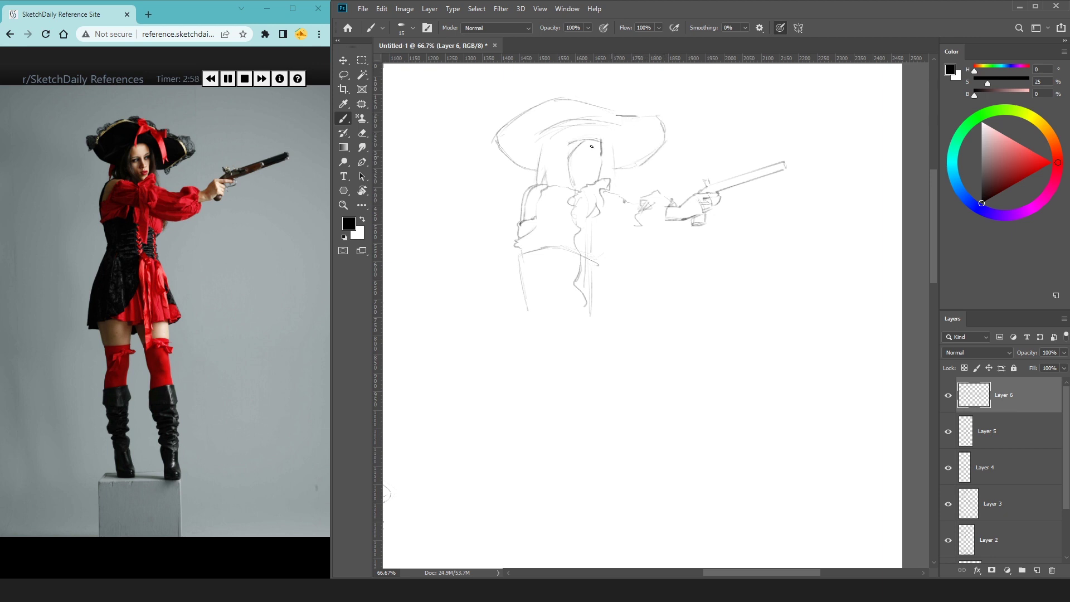
Step: Add the bow on top of the hat and refine both sides of the brim
mouse_move(605, 107)
mouse_down()
mouse_move(575, 112)
mouse_move(627, 105)
mouse_move(576, 124)
mouse_move(573, 146)
mouse_up()
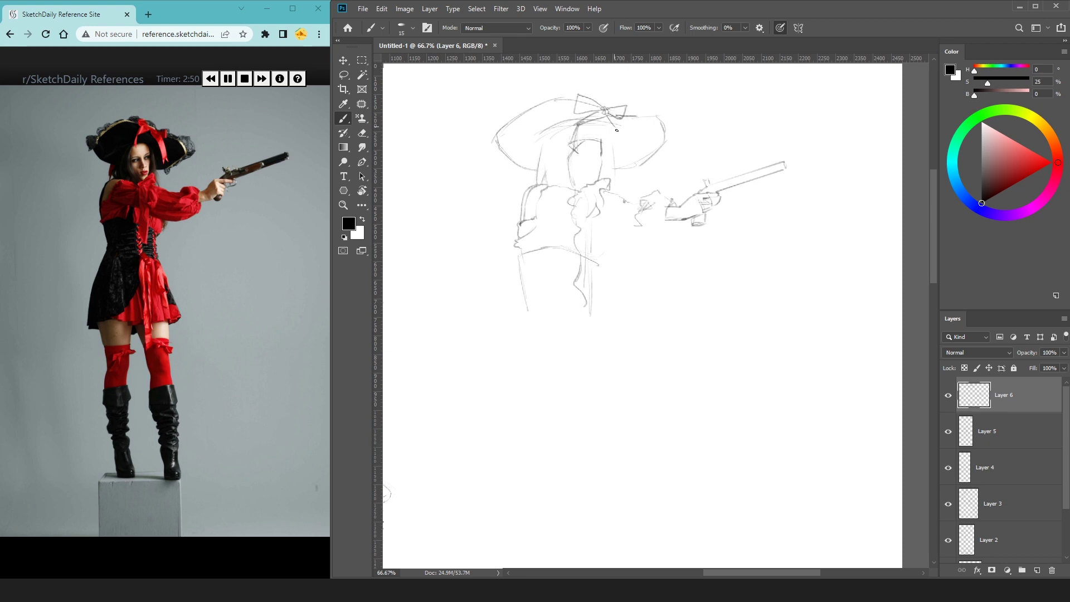
mouse_move(619, 142)
mouse_down()
mouse_move(620, 161)
mouse_move(623, 118)
mouse_up()
mouse_move(495, 131)
mouse_down()
mouse_move(491, 146)
mouse_move(524, 110)
mouse_move(580, 95)
mouse_up()
drag(637, 115, 672, 135)
Step: Darken the leg line and outline the lower curve and underside of the outstretched sleeve
mouse_move(584, 200)
mouse_down()
mouse_move(580, 157)
mouse_move(598, 112)
mouse_up()
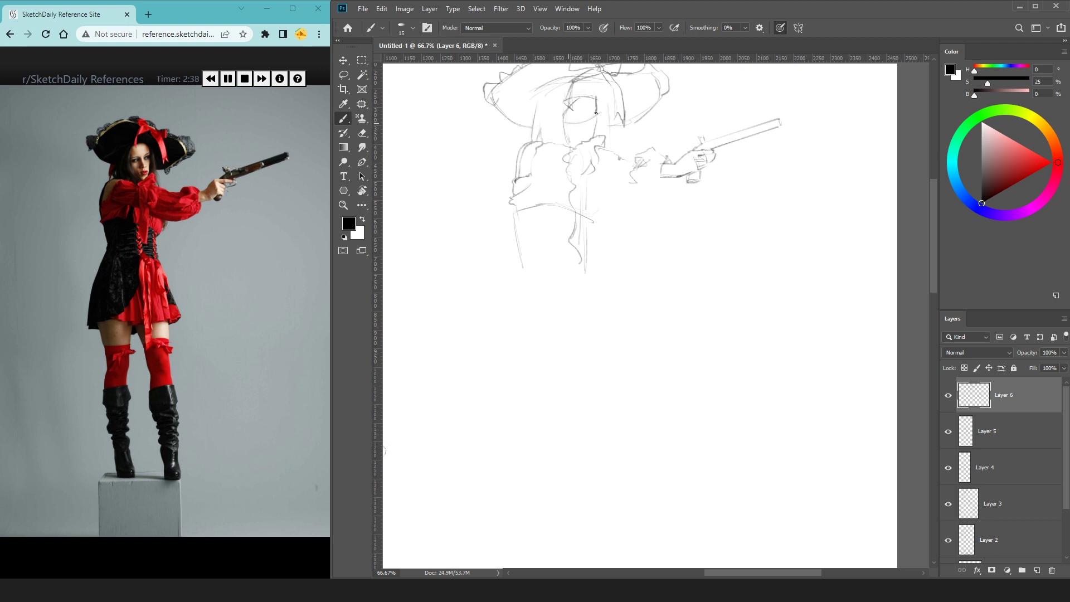
mouse_move(522, 263)
mouse_down()
mouse_move(514, 203)
mouse_move(494, 253)
mouse_up()
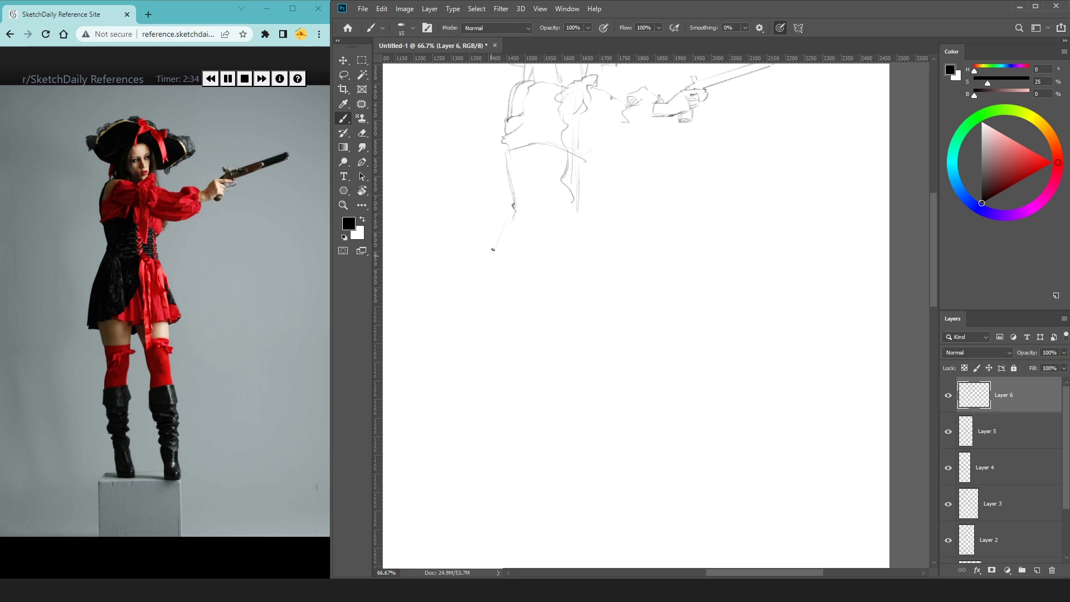
scroll(442, 246, down, 1)
scroll(442, 246, down, 1)
scroll(530, 303, up, 2)
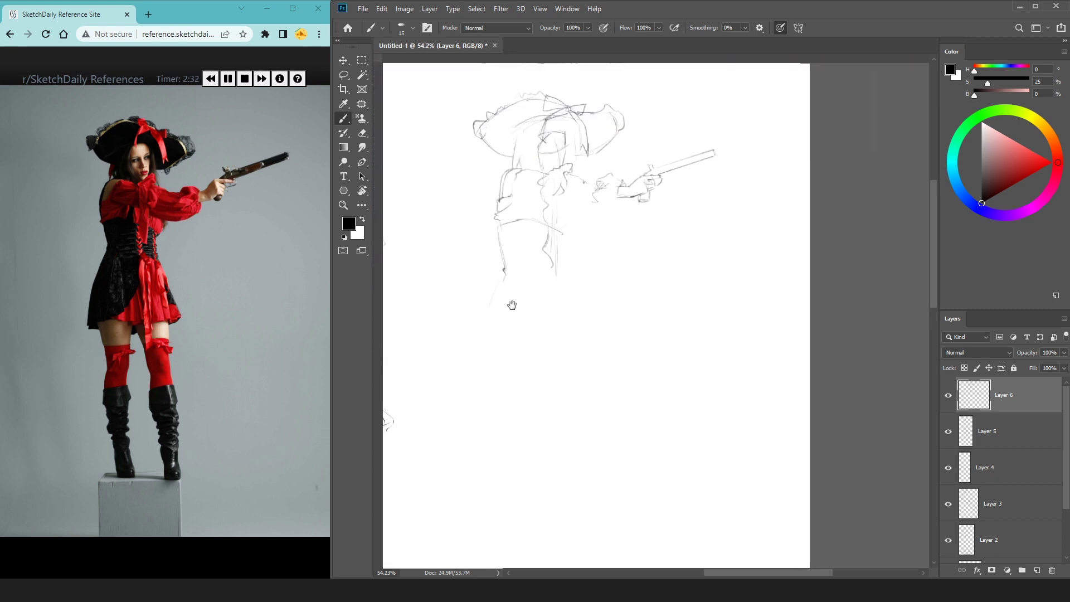
mouse_move(503, 277)
mouse_down()
mouse_move(480, 372)
mouse_move(538, 356)
mouse_move(552, 281)
mouse_up()
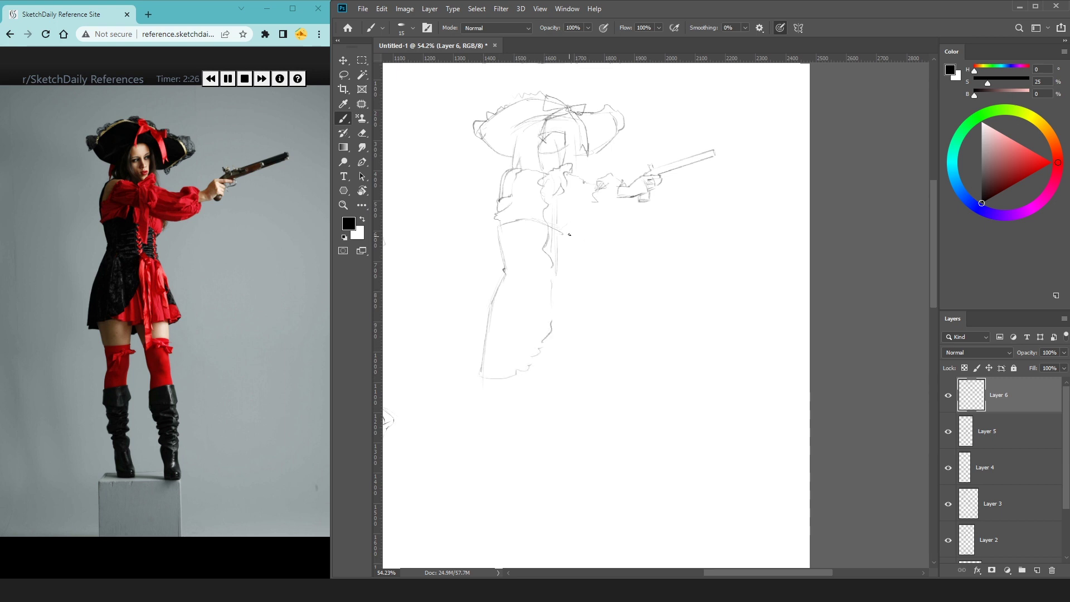
mouse_move(568, 236)
mouse_down()
mouse_move(583, 219)
mouse_move(566, 198)
mouse_move(550, 281)
mouse_up()
mouse_move(561, 212)
mouse_down()
mouse_move(599, 222)
mouse_move(630, 204)
mouse_move(596, 214)
mouse_move(588, 194)
mouse_move(500, 228)
mouse_move(541, 223)
mouse_move(569, 239)
mouse_move(494, 233)
mouse_up()
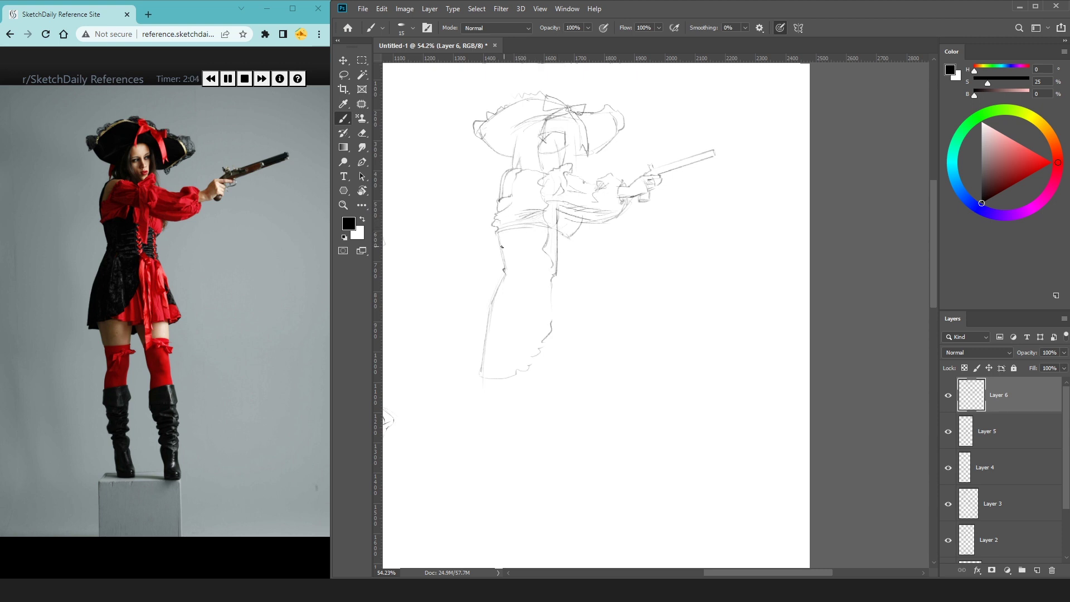
Step: Add skirt folds below the waist and draw the left leg's outer and inner lines
mouse_move(573, 240)
mouse_down()
mouse_move(563, 271)
mouse_move(588, 339)
mouse_up()
mouse_move(569, 322)
mouse_down()
mouse_move(589, 338)
mouse_move(549, 368)
mouse_move(592, 353)
mouse_move(580, 322)
mouse_up()
drag(477, 332, 484, 372)
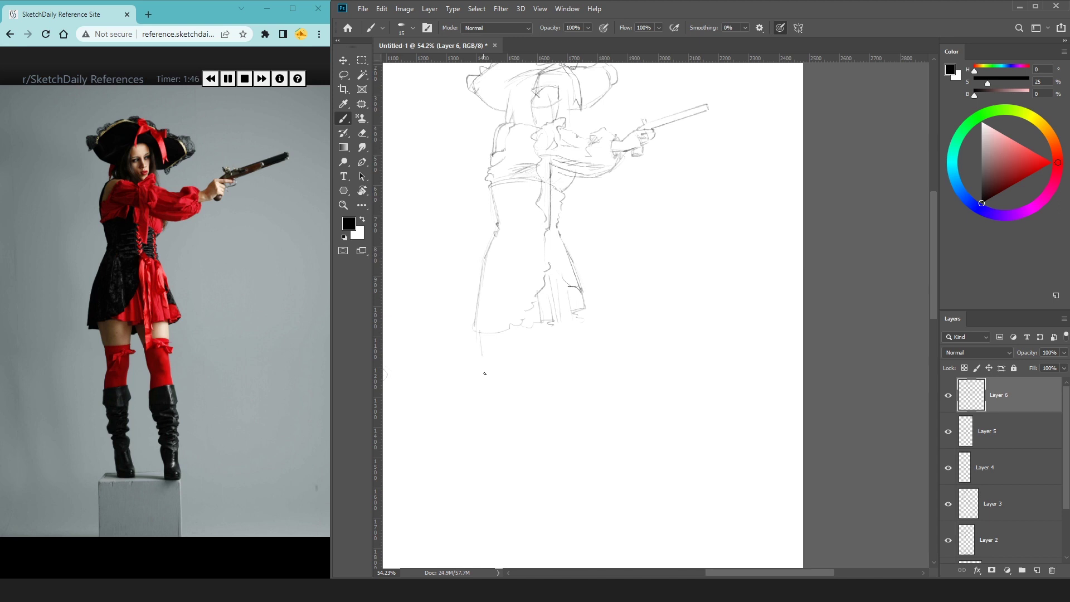
drag(482, 332, 488, 470)
key(ctrl+z)
drag(483, 431, 500, 509)
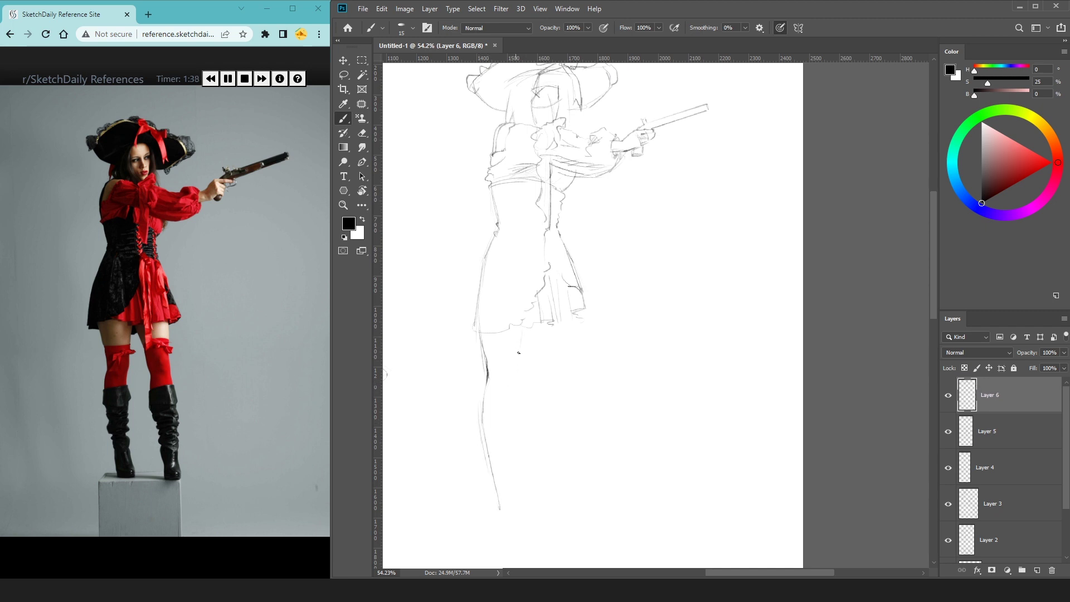
mouse_move(519, 347)
mouse_down()
mouse_move(515, 417)
mouse_move(483, 443)
mouse_move(500, 509)
mouse_move(490, 416)
mouse_up()
Step: Carry the lower leg down into the boot and strengthen the skirt's left edge
scroll(460, 355, down, 2)
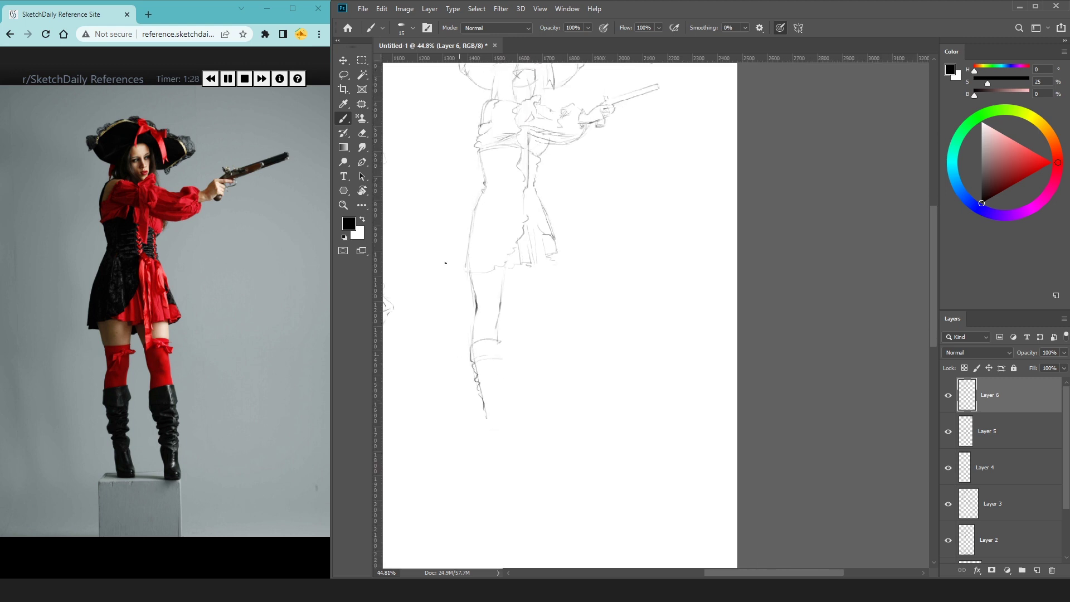
scroll(480, 455, up, 2)
drag(486, 484, 482, 506)
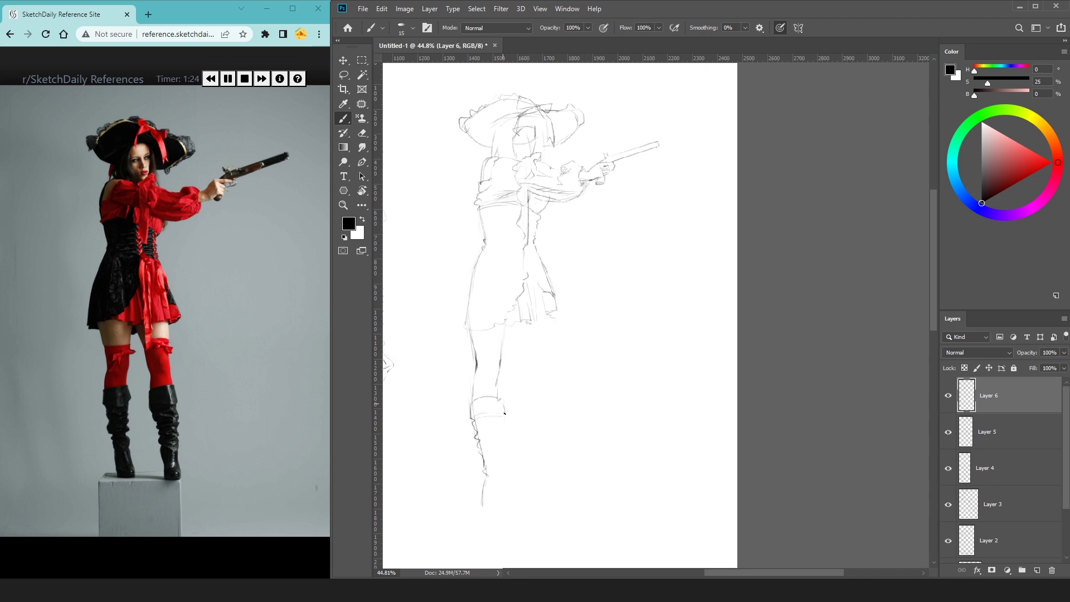
mouse_move(502, 449)
mouse_down()
mouse_move(501, 491)
mouse_move(483, 499)
mouse_move(507, 529)
mouse_up()
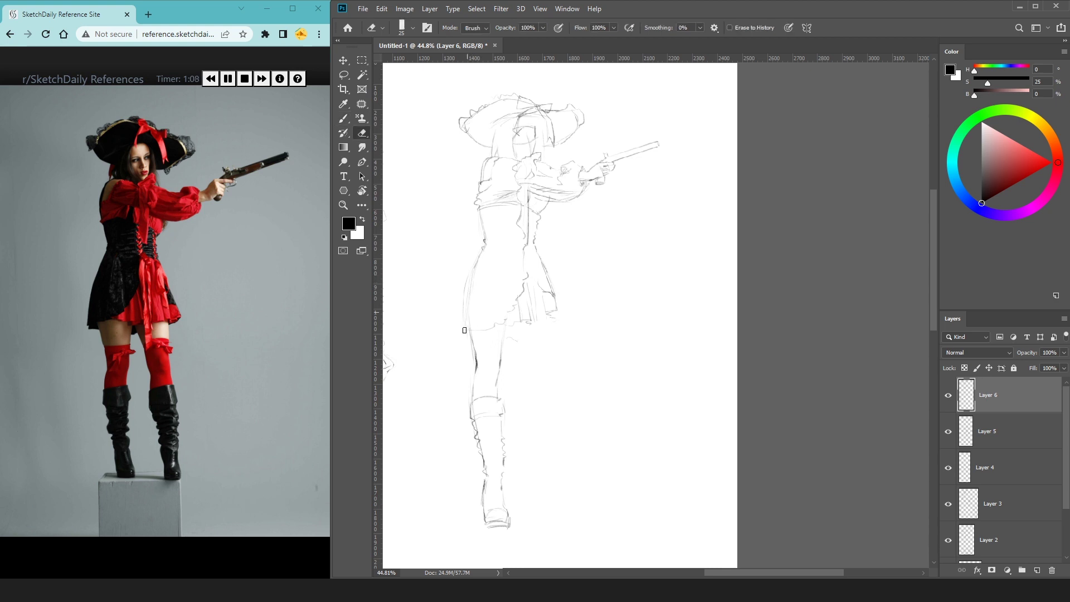
drag(468, 283, 464, 334)
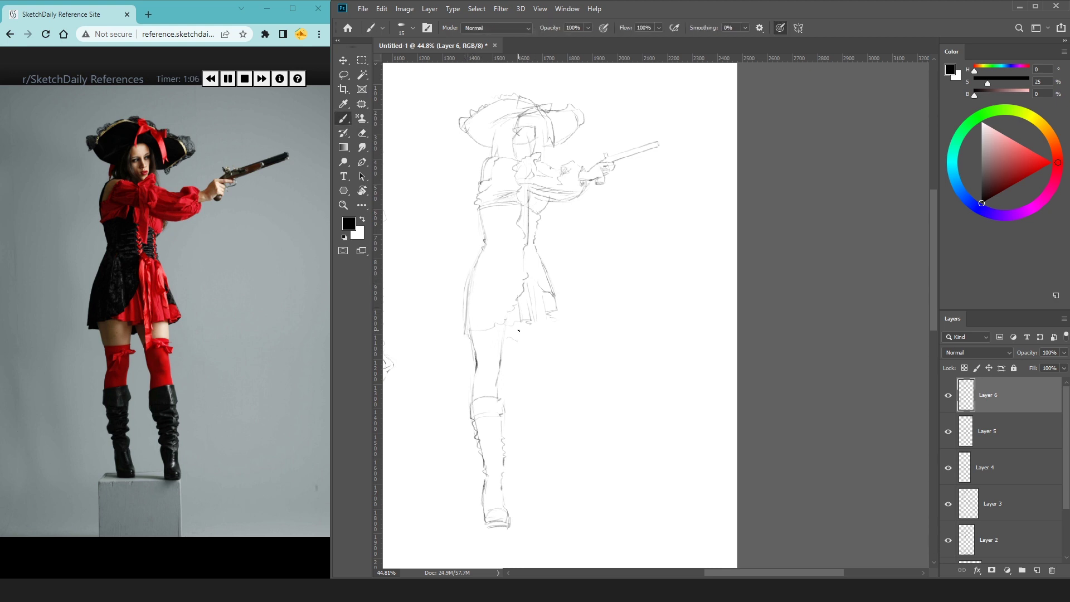
Step: Draw the pirate's right leg, including the foot, boot sole, toe, cuff and outer boot edge
drag(523, 337, 530, 368)
mouse_move(538, 422)
mouse_down()
mouse_move(537, 397)
mouse_move(556, 497)
mouse_up()
drag(551, 326, 573, 501)
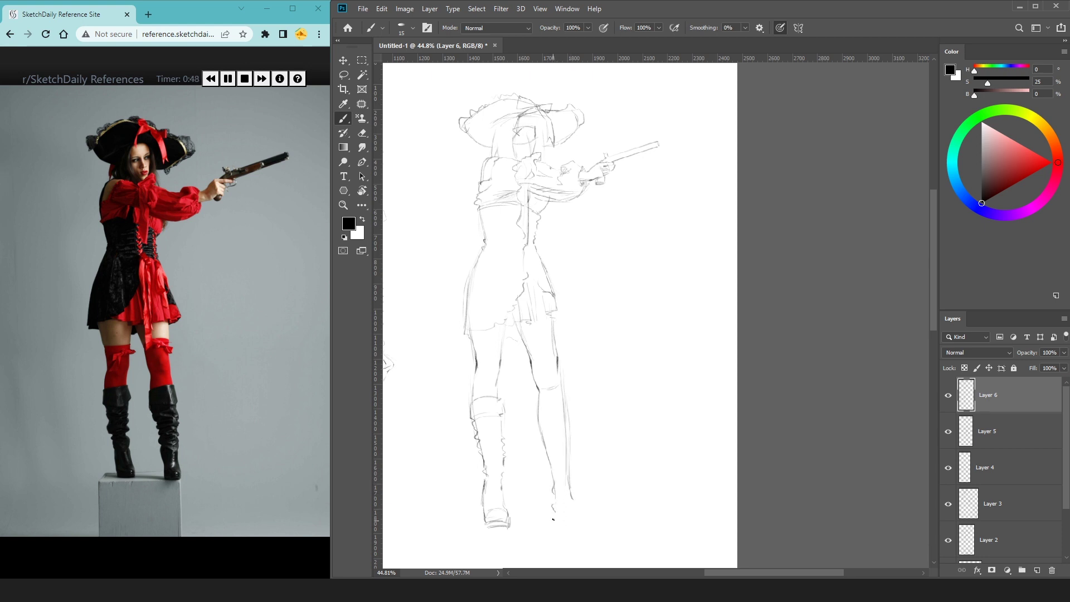
drag(555, 514, 567, 526)
drag(561, 522, 579, 526)
drag(581, 513, 583, 526)
mouse_move(538, 410)
mouse_down()
mouse_move(555, 401)
mouse_move(545, 444)
mouse_move(555, 484)
mouse_up()
drag(565, 401, 569, 452)
Step: Add the waistline, the inner left-thigh line and a darker left corner on the skirt hem
drag(549, 186, 552, 241)
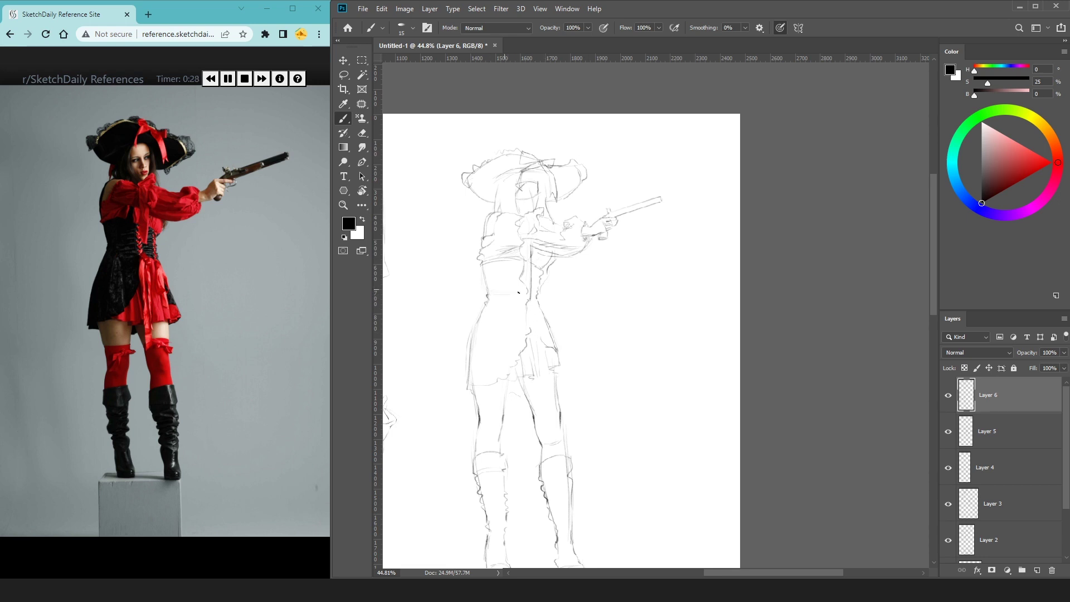
drag(486, 265, 517, 263)
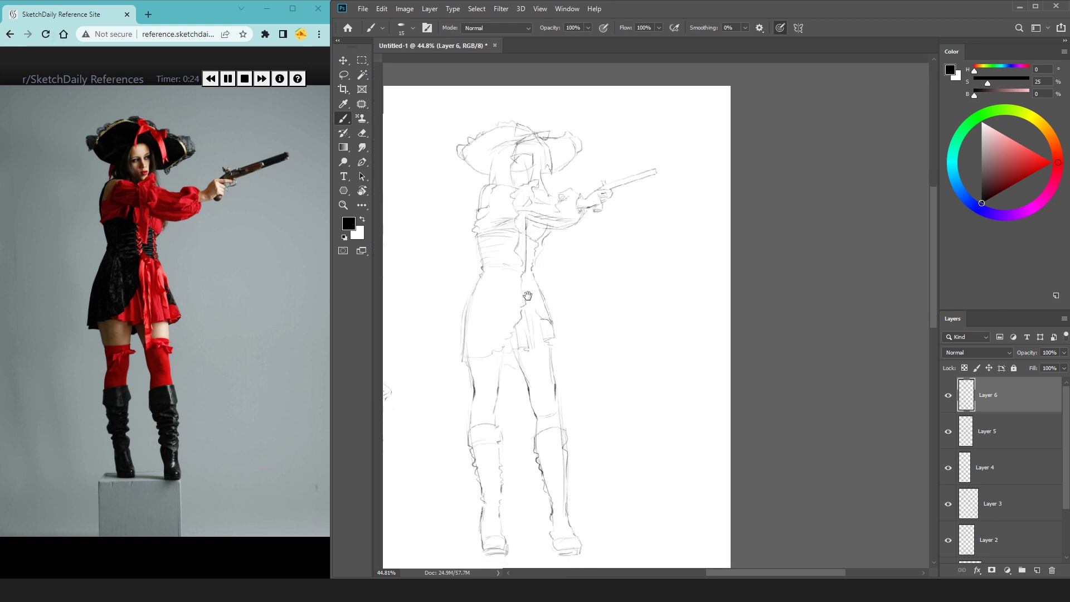
scroll(526, 272, down, 2)
scroll(499, 320, down, 2)
drag(496, 324, 489, 373)
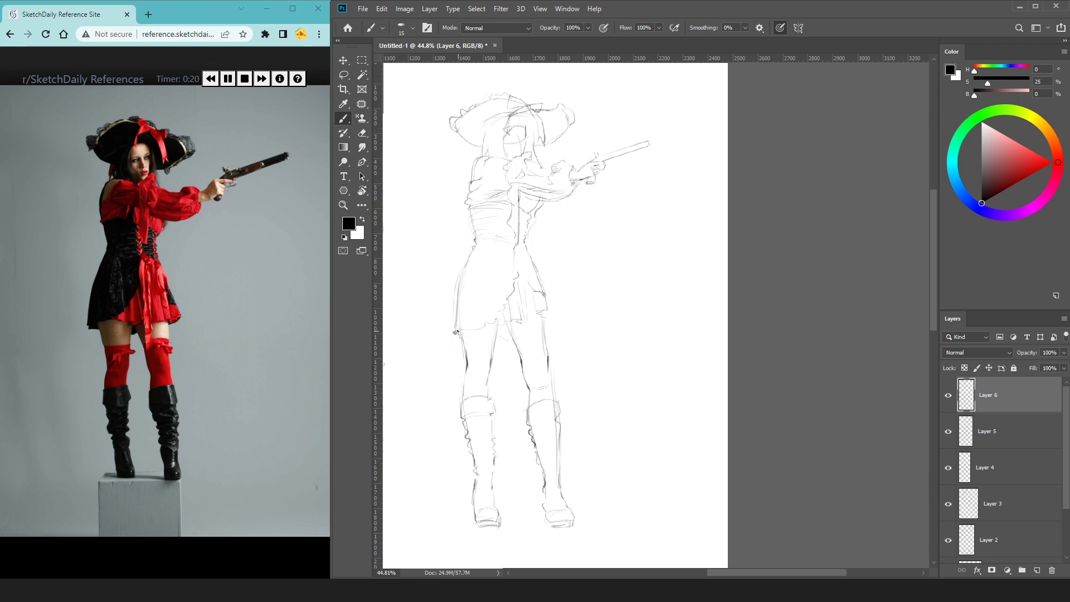
drag(456, 330, 508, 338)
scroll(792, 160, up, 1)
Step: Scale the pirate sketch to about 84% and add a short stroke near the left shoulder
key(ctrl+t)
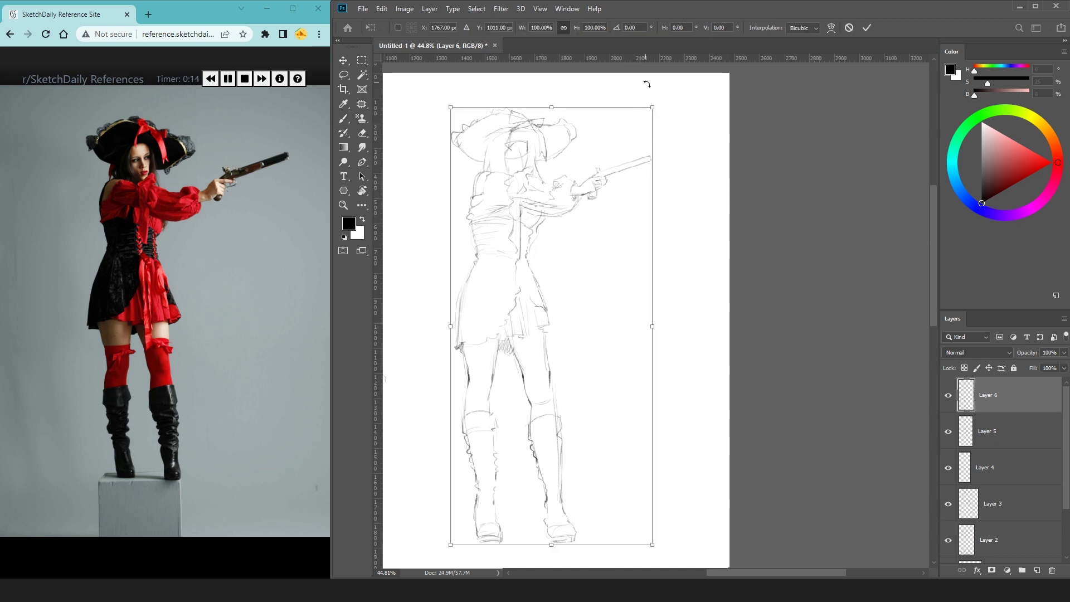
drag(653, 107, 623, 176)
key(ctrl+minus)
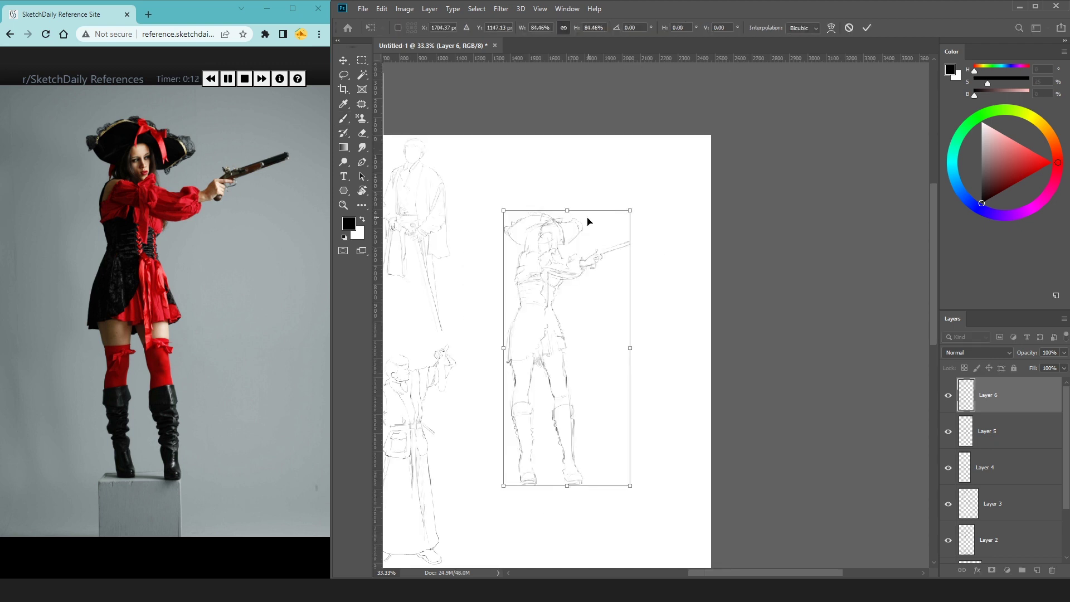
drag(587, 223, 639, 194)
key(ctrl+r)
key(b)
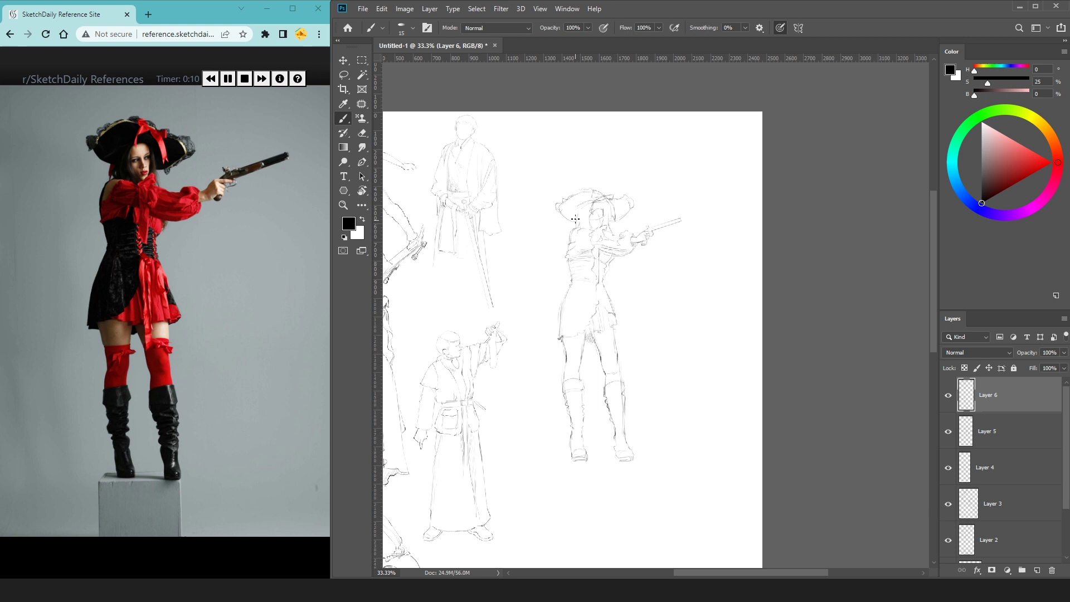
key(ctrl+plus)
key(ctrl+plus)
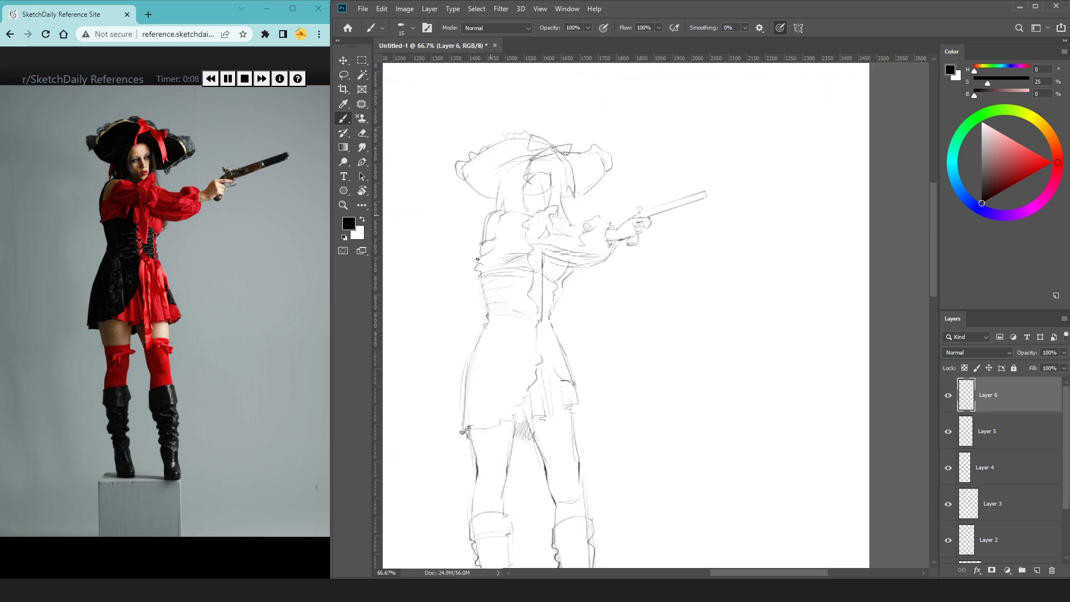
key(e)
key(b)
drag(479, 244, 481, 224)
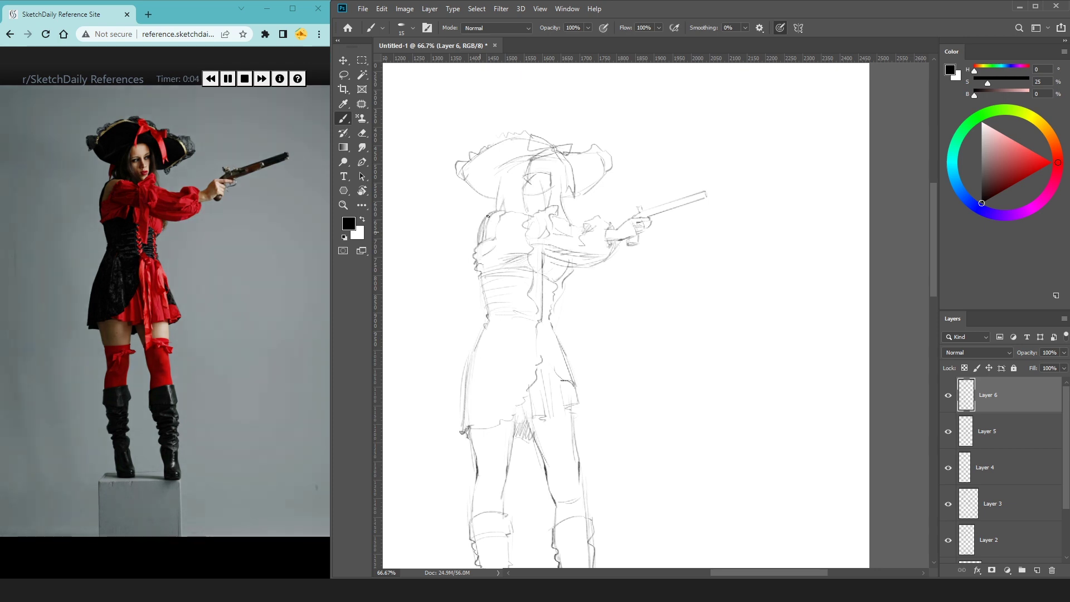
key(ctrl+r)
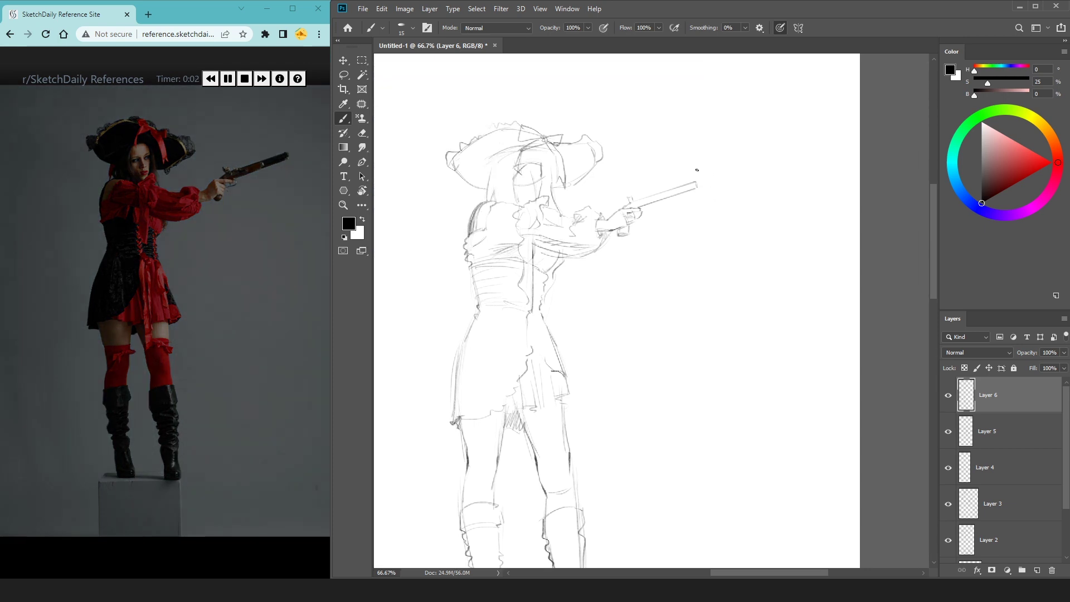
Step: Rescale the pirate sketch to about 69% and place it beside the lower figure
key(ctrl+t)
key(ctrl+minus)
key(ctrl+minus)
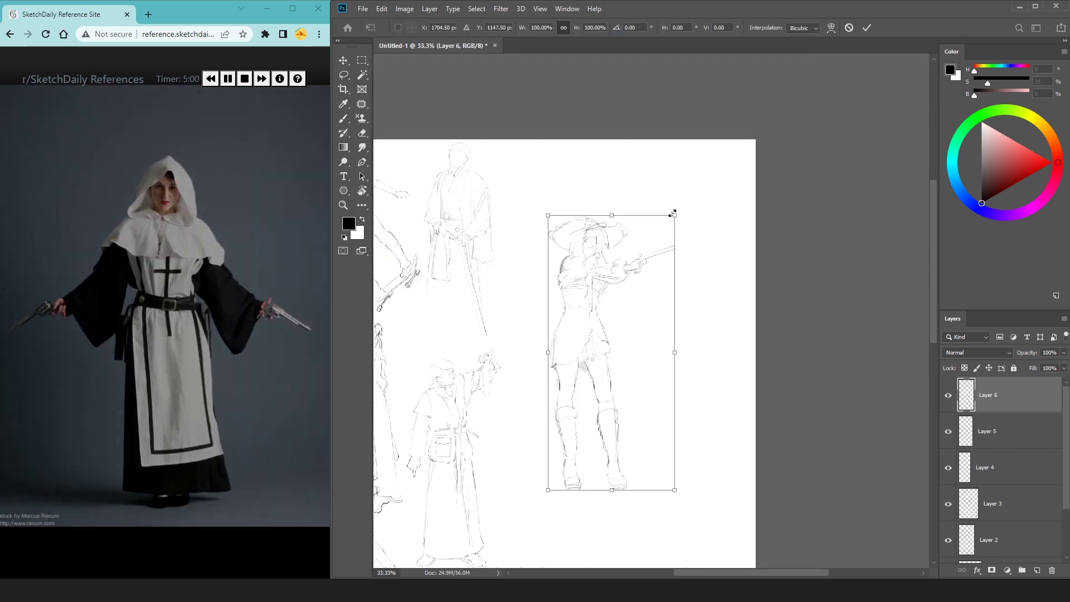
drag(675, 215, 635, 302)
drag(589, 372, 545, 222)
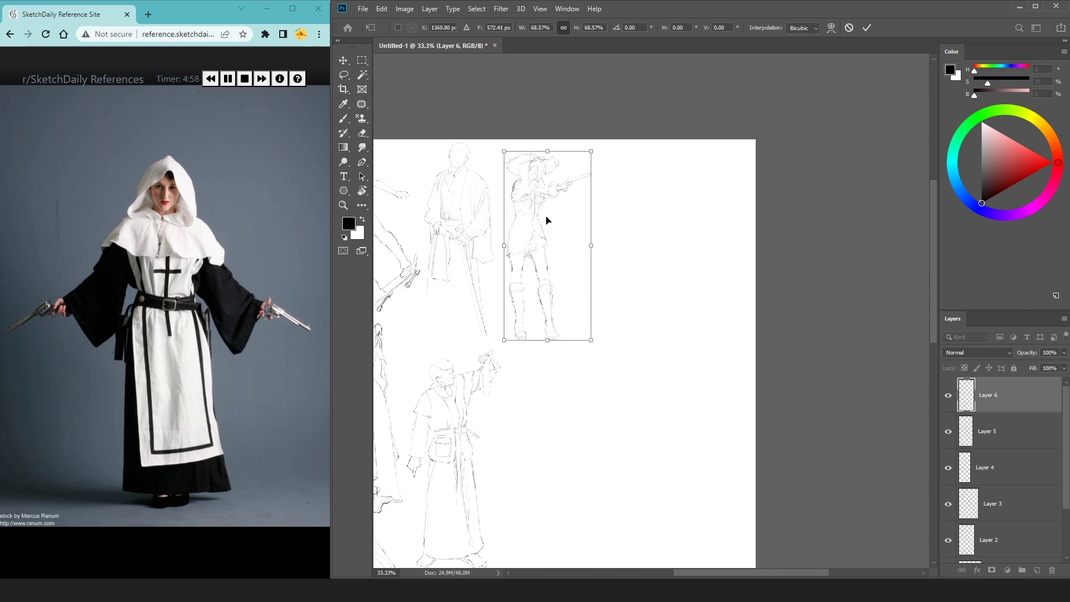
key(Return)
mouse_move(548, 311)
mouse_down()
mouse_move(662, 144)
mouse_move(536, 462)
mouse_move(554, 156)
mouse_move(625, 217)
mouse_up()
key(ctrl+t)
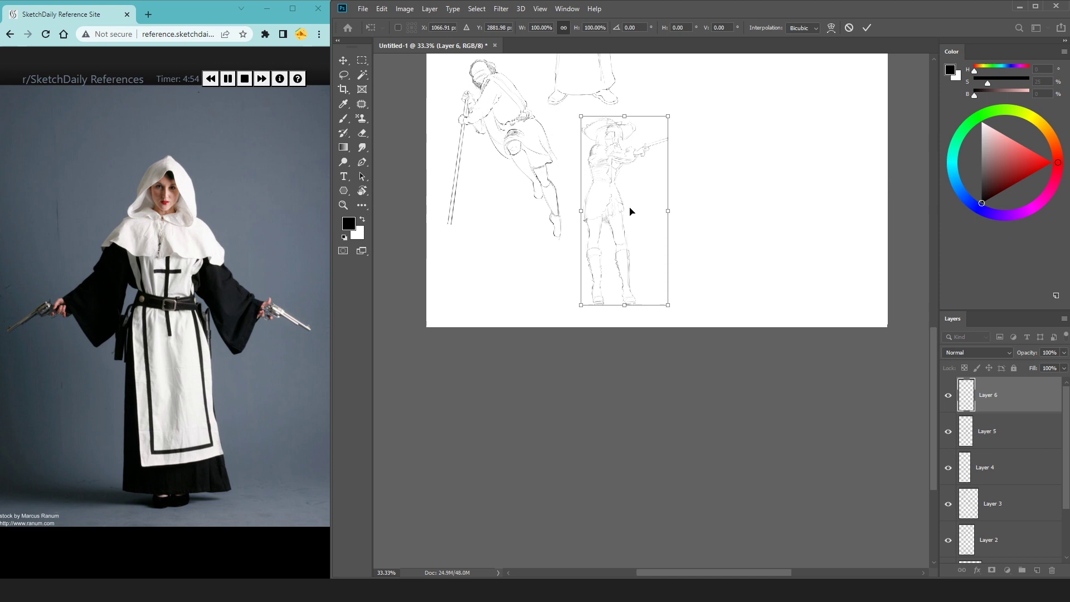
key(Return)
Step: Undo the accidental layer duplicate and pan to an empty part of the page at 66.7%
key(b)
key(ctrl+j)
drag(659, 180, 538, 382)
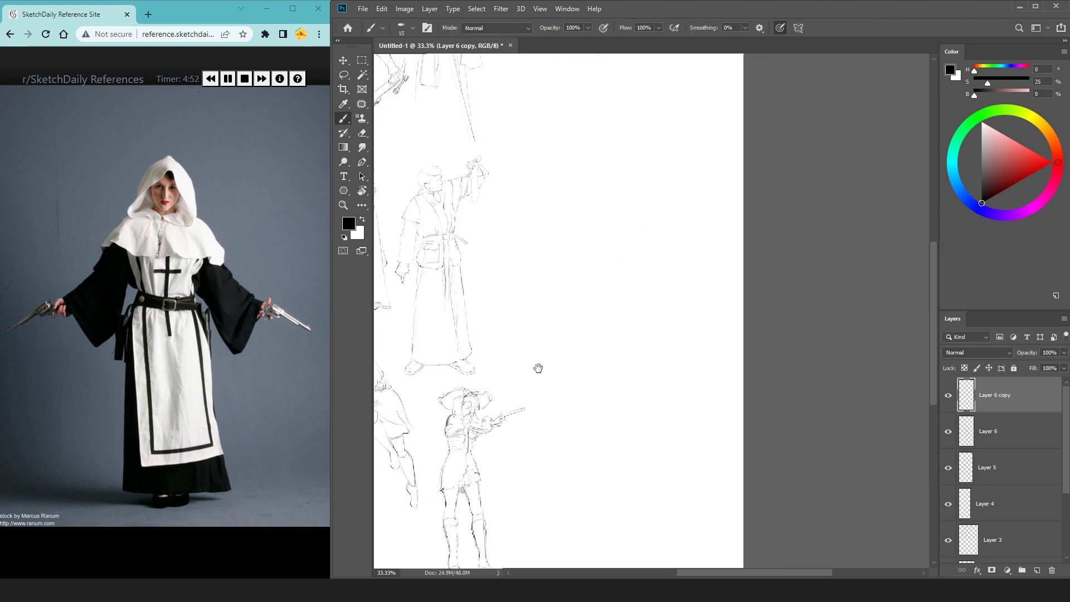
key(ctrl+z)
key(ctrl+plus)
key(ctrl+plus)
drag(583, 192, 563, 312)
Step: Load the next reference photo, create Layer 7, and draw the first gesture line
click(261, 78)
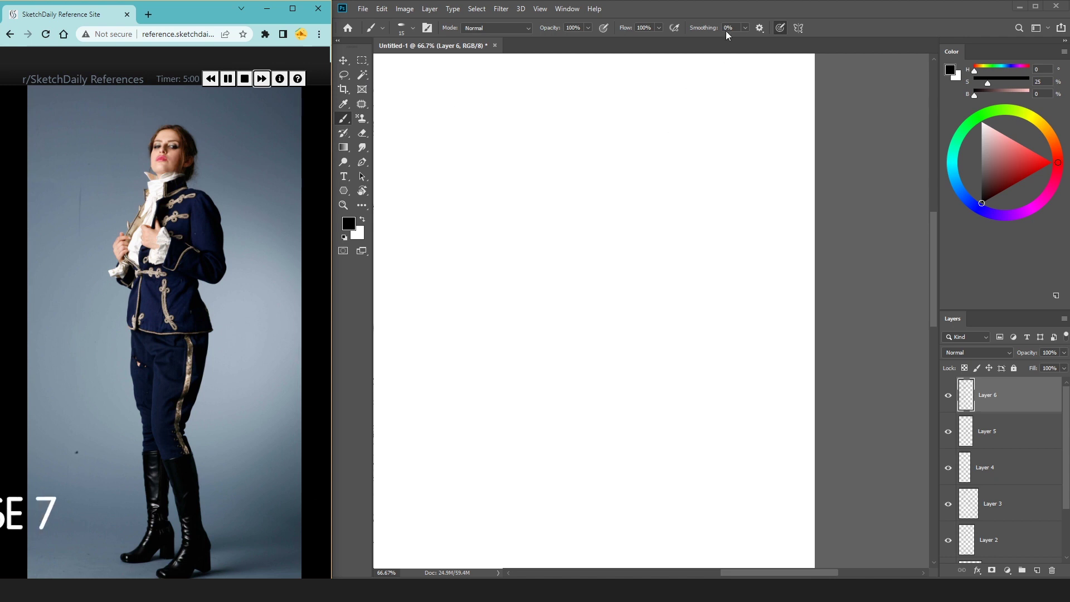
key(ctrl+shift+n)
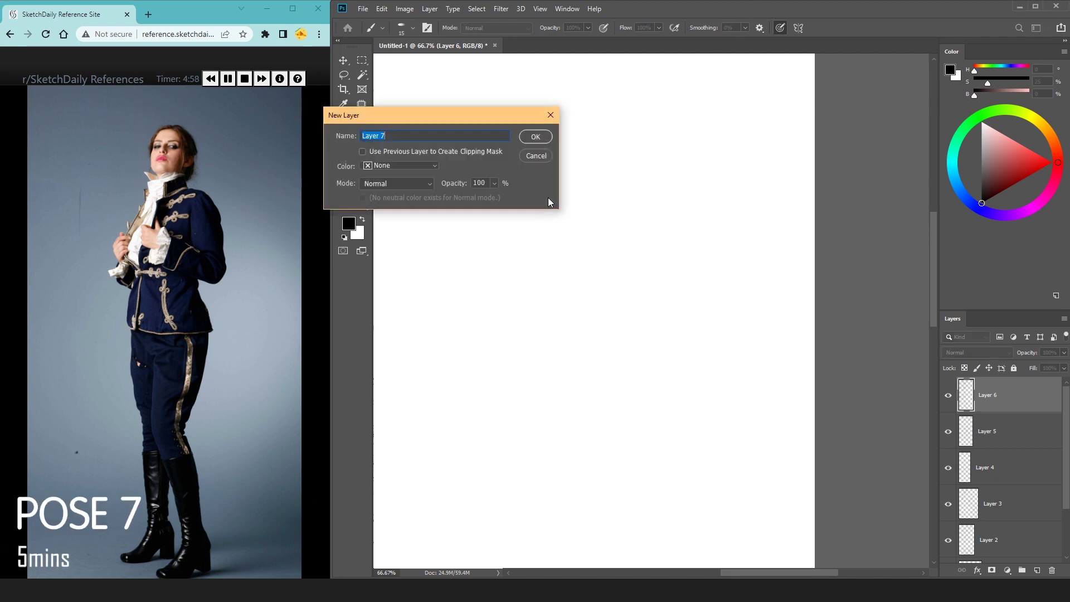
key(Return)
key(ctrl+plus)
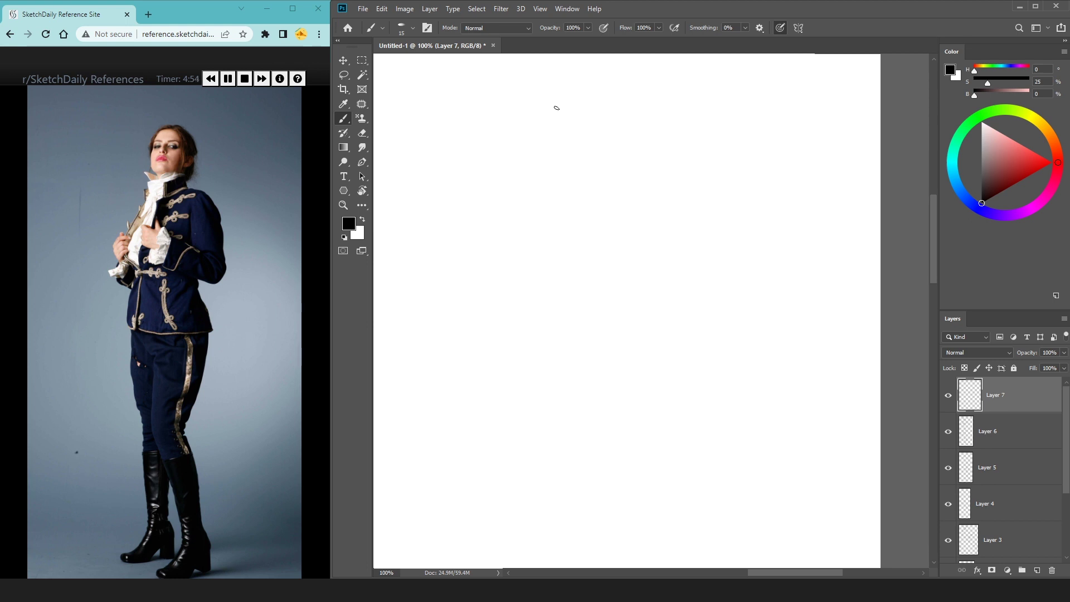
drag(557, 110, 548, 143)
key(ctrl+minus)
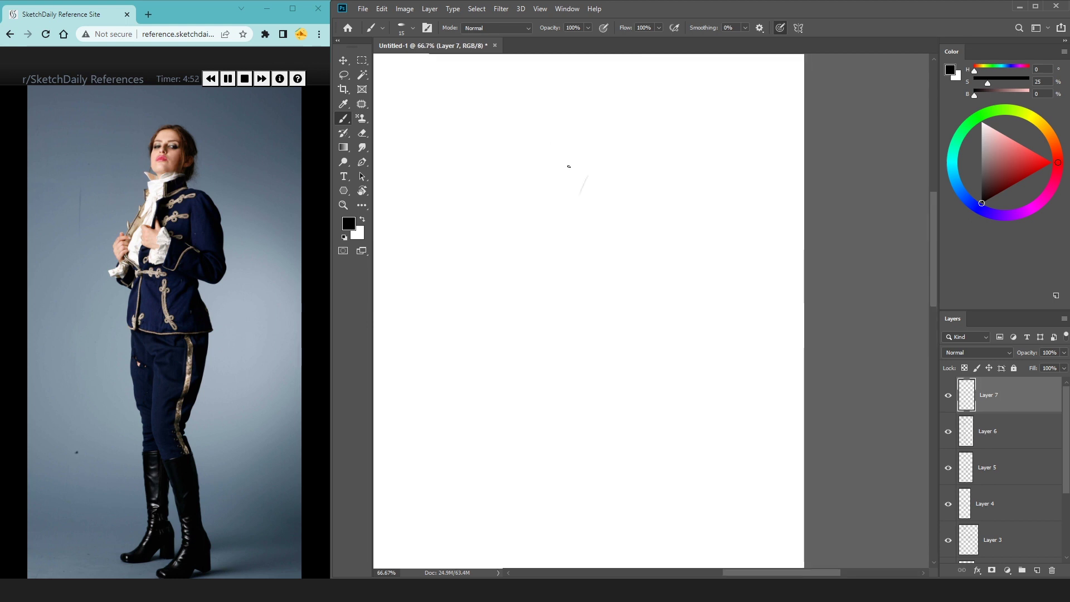
mouse_move(585, 174)
mouse_down()
mouse_move(580, 239)
mouse_move(612, 241)
mouse_up()
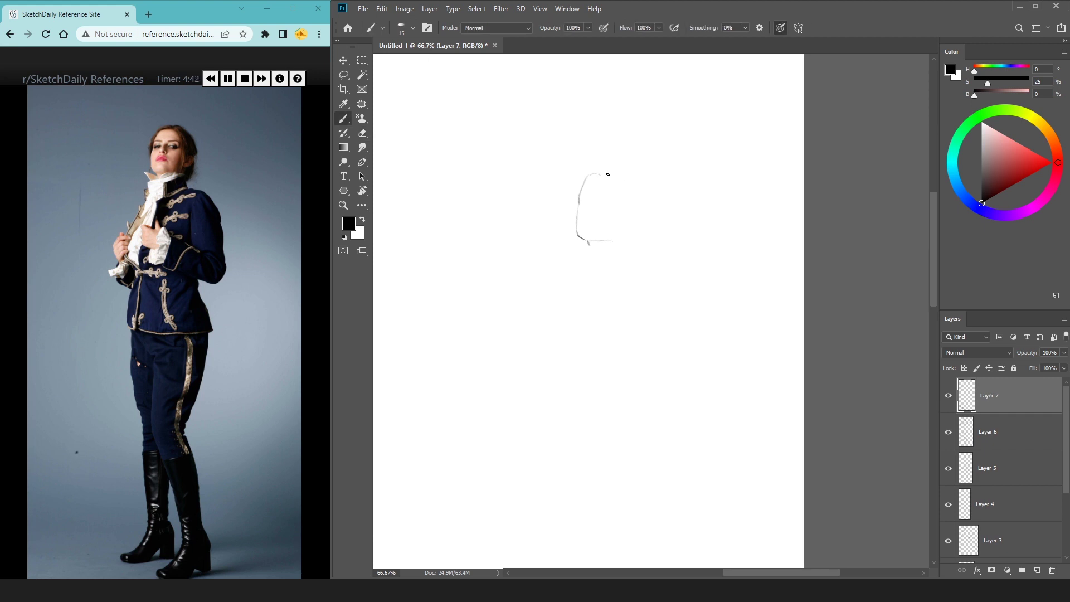
Step: Outline the head, jawline and chin, then sketch the collar and wavy cravat ruffles
mouse_move(602, 173)
mouse_down()
mouse_move(623, 185)
mouse_move(618, 249)
mouse_up()
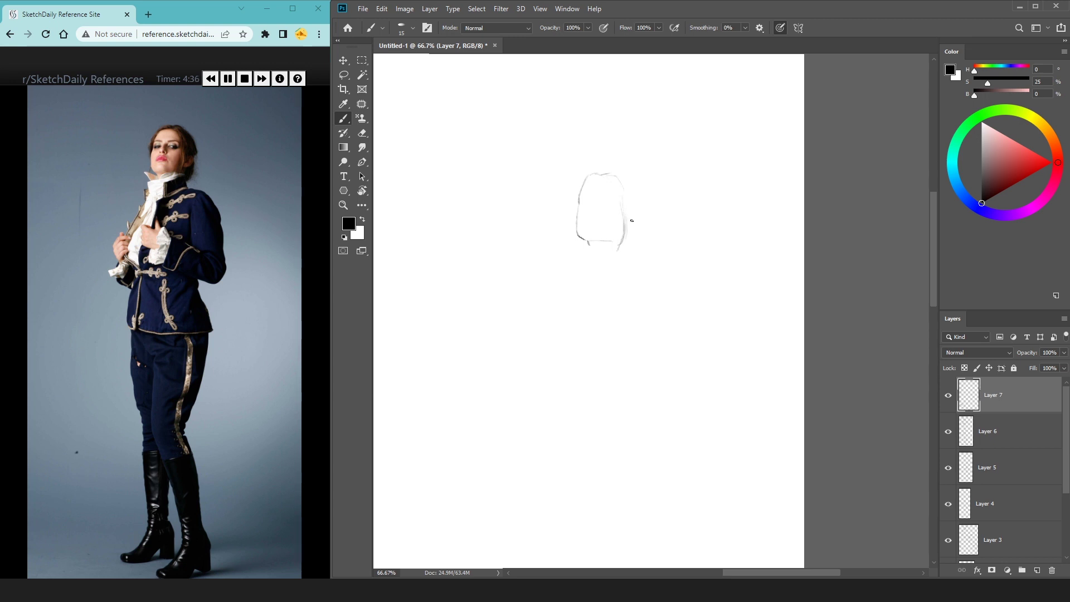
drag(629, 222, 650, 202)
drag(583, 176, 573, 210)
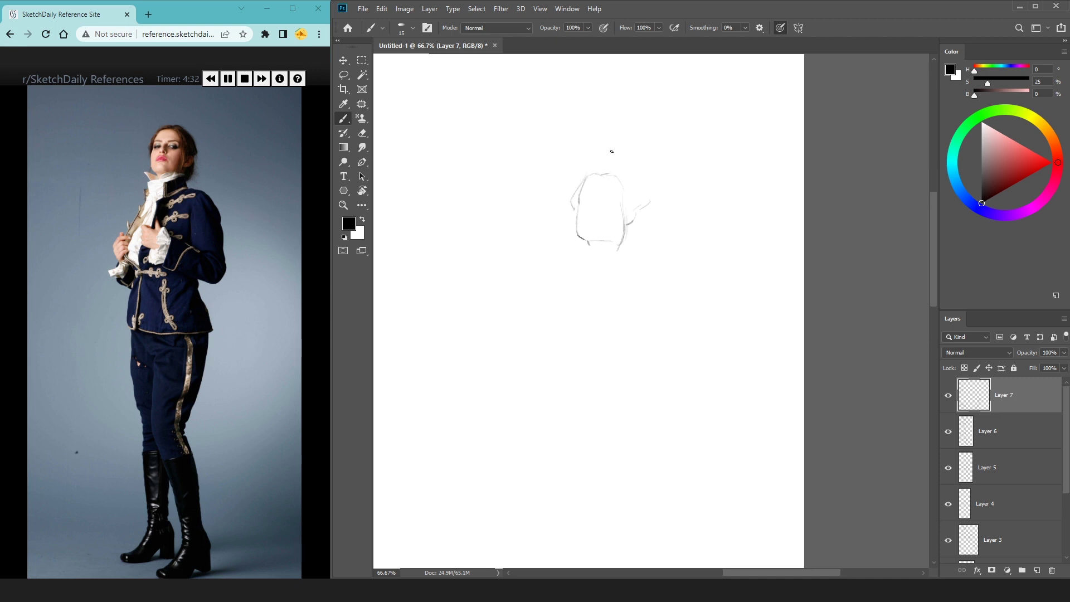
mouse_move(603, 168)
mouse_down()
mouse_move(637, 170)
mouse_move(650, 190)
mouse_up()
drag(598, 243, 612, 237)
mouse_move(595, 251)
mouse_down()
mouse_move(637, 243)
mouse_move(602, 273)
mouse_move(636, 238)
mouse_move(639, 251)
mouse_move(566, 240)
mouse_move(591, 258)
mouse_move(575, 258)
mouse_move(572, 314)
mouse_up()
mouse_move(607, 272)
mouse_down()
mouse_move(593, 223)
mouse_move(577, 231)
mouse_up()
mouse_move(579, 229)
mouse_down()
mouse_move(614, 211)
mouse_move(557, 291)
mouse_move(572, 299)
mouse_move(578, 264)
mouse_move(585, 304)
mouse_move(573, 318)
mouse_move(591, 326)
mouse_up()
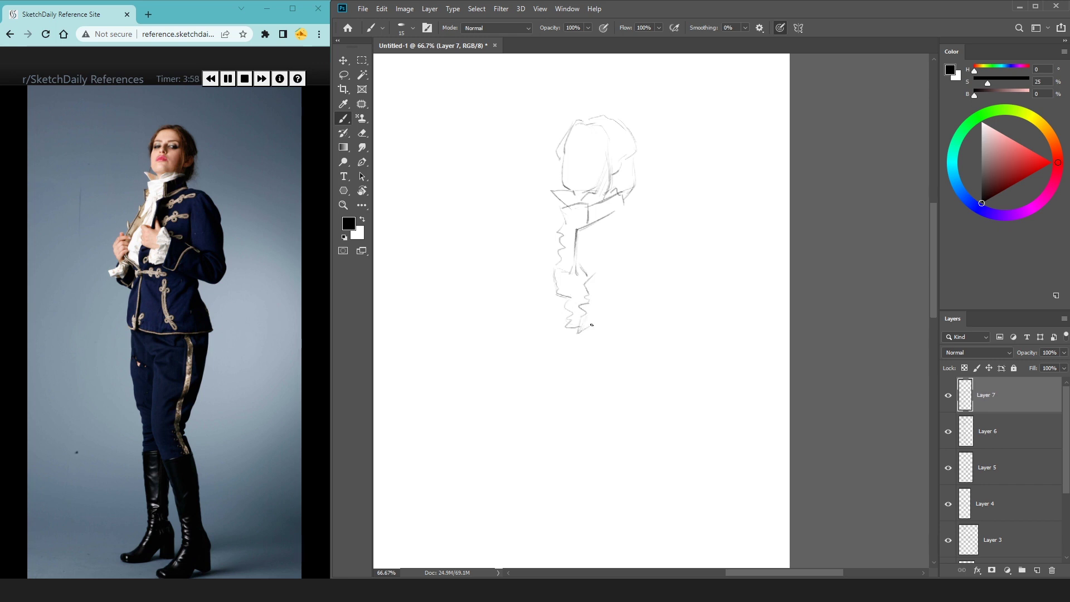
mouse_move(595, 271)
mouse_down()
mouse_move(606, 288)
mouse_move(592, 328)
mouse_up()
Step: Draw the diagonal chest line, the jacket's right shoulder and its bottom edge
drag(605, 284, 648, 300)
mouse_move(606, 285)
mouse_down()
mouse_move(670, 306)
mouse_move(633, 246)
mouse_up()
mouse_move(629, 206)
mouse_down()
mouse_move(662, 205)
mouse_move(685, 254)
mouse_move(691, 331)
mouse_up()
mouse_move(598, 329)
mouse_down()
mouse_move(686, 346)
mouse_move(694, 335)
mouse_up()
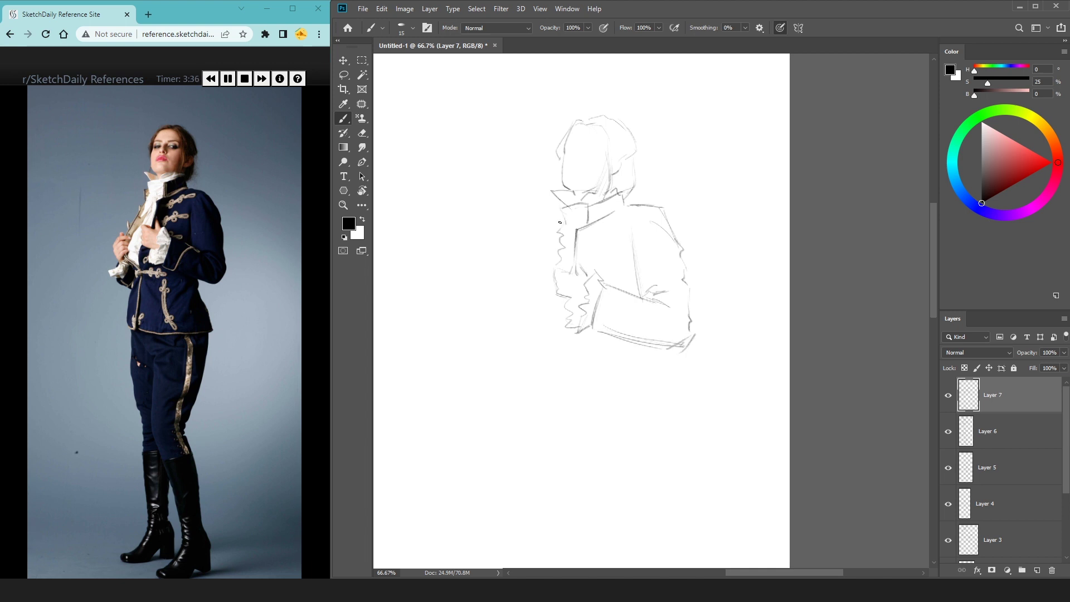
Step: Sketch the left arm down to the hand gripping the sword hilt, with fingers and sword line
drag(557, 214, 541, 268)
mouse_move(551, 244)
mouse_down()
mouse_move(539, 279)
mouse_move(547, 281)
mouse_move(523, 295)
mouse_move(534, 276)
mouse_up()
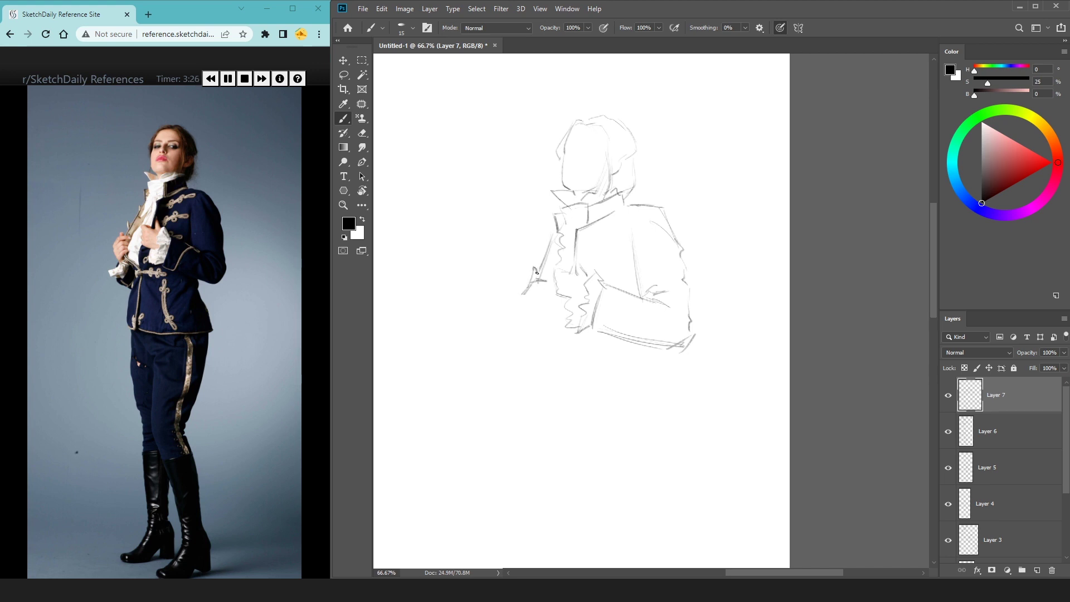
drag(536, 285, 549, 284)
mouse_move(550, 295)
mouse_down()
mouse_move(539, 299)
mouse_move(549, 305)
mouse_up()
mouse_move(551, 276)
mouse_down()
mouse_move(550, 314)
mouse_move(521, 302)
mouse_move(522, 312)
mouse_move(527, 295)
mouse_up()
key(e)
key(b)
mouse_move(526, 298)
mouse_down()
mouse_move(524, 320)
mouse_move(512, 323)
mouse_up()
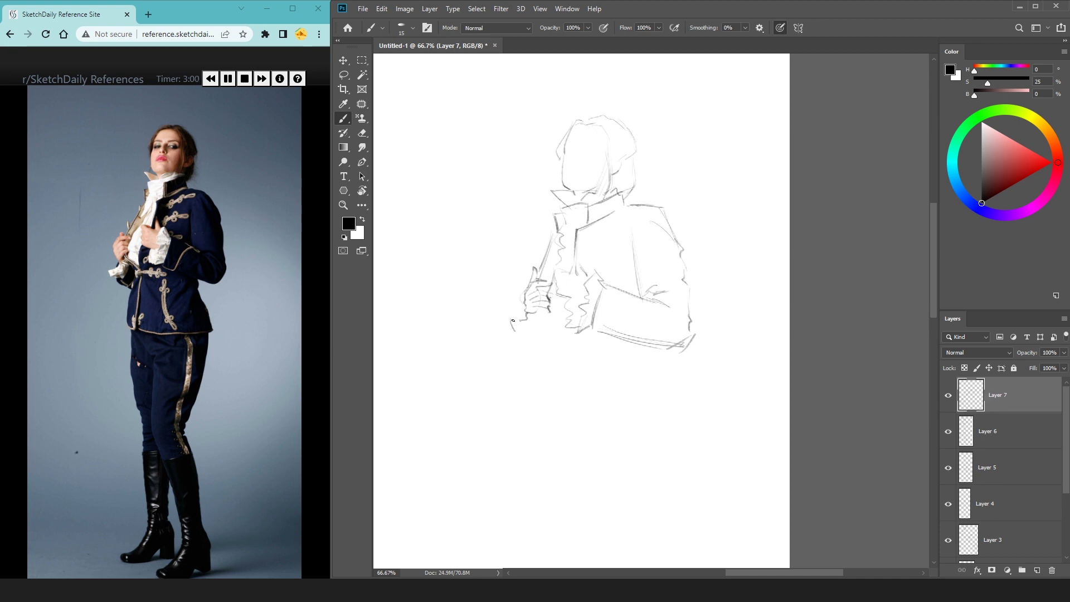
mouse_move(514, 329)
mouse_down()
mouse_move(538, 323)
mouse_move(518, 319)
mouse_move(605, 338)
mouse_move(553, 333)
mouse_move(562, 339)
mouse_move(549, 342)
mouse_move(548, 411)
mouse_up()
Step: Draw the leg lines below the jacket and extend the left leg line downward
mouse_move(557, 348)
mouse_down()
mouse_move(552, 410)
mouse_move(523, 235)
mouse_up()
key(ctrl+z)
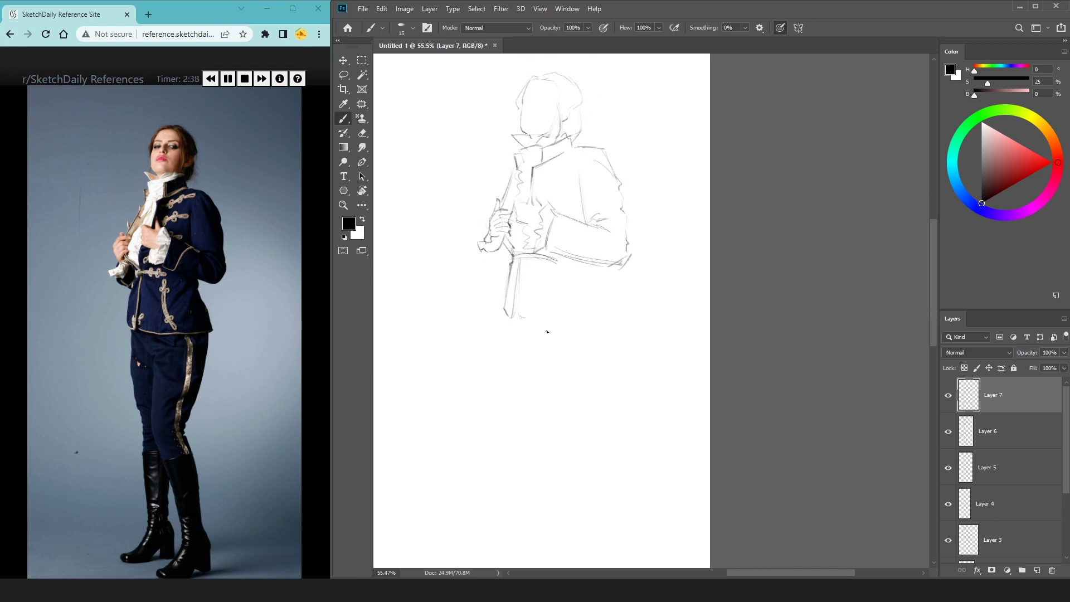
drag(524, 329, 561, 361)
mouse_move(508, 327)
mouse_down()
mouse_move(528, 485)
mouse_move(498, 368)
mouse_up()
scroll(499, 368, down, 3)
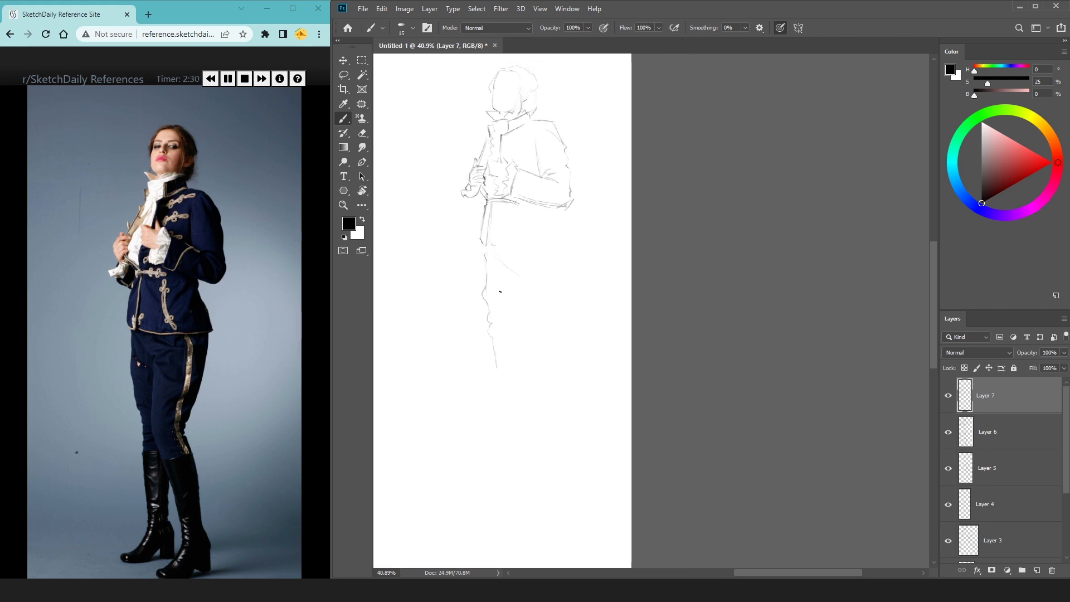
mouse_move(493, 353)
mouse_down()
mouse_move(503, 445)
mouse_move(494, 468)
mouse_up()
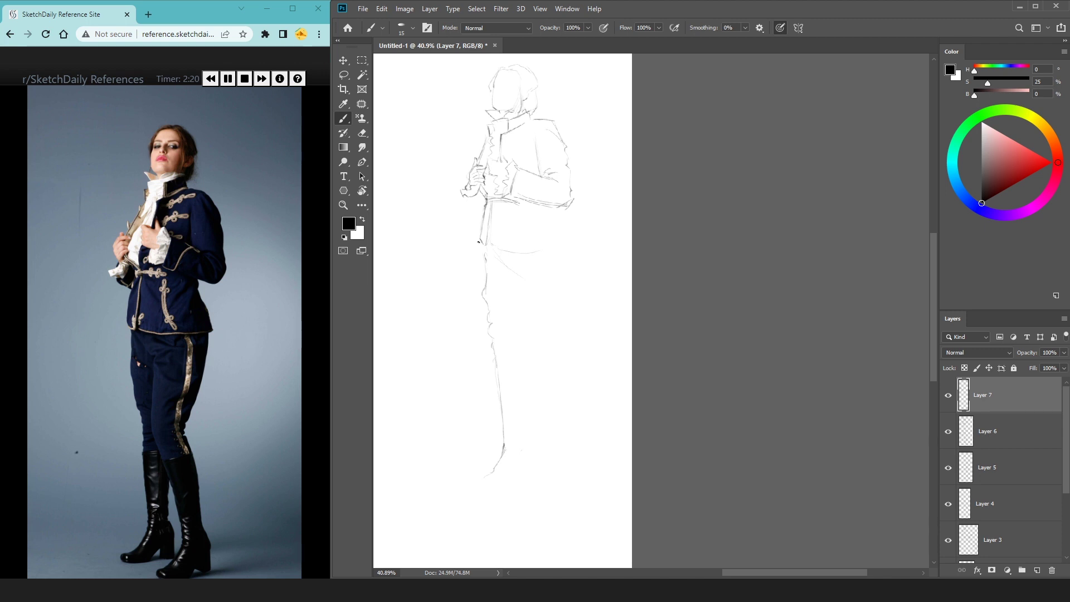
Step: Add the jacket waistline and lower edge, trouser edges and folds, and the right leg down to the foot
key(e)
key(b)
mouse_move(493, 257)
mouse_down()
mouse_move(539, 259)
mouse_move(517, 261)
mouse_up()
mouse_move(558, 227)
mouse_down()
mouse_move(561, 250)
mouse_move(543, 261)
mouse_move(493, 260)
mouse_up()
drag(518, 212, 566, 285)
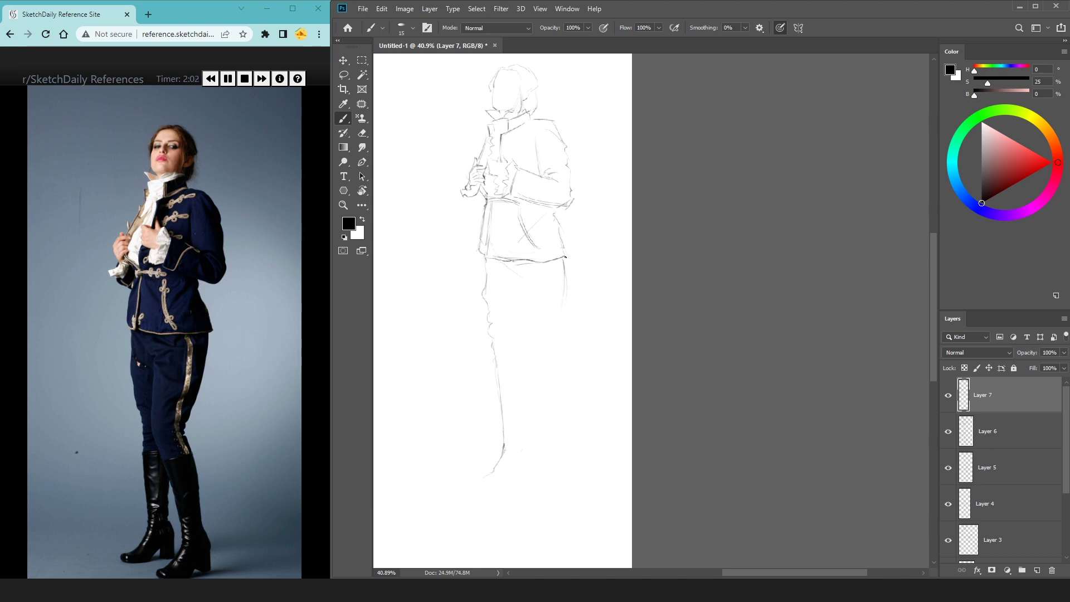
drag(564, 259, 545, 370)
drag(524, 291, 509, 313)
drag(516, 377, 519, 387)
drag(542, 464, 539, 488)
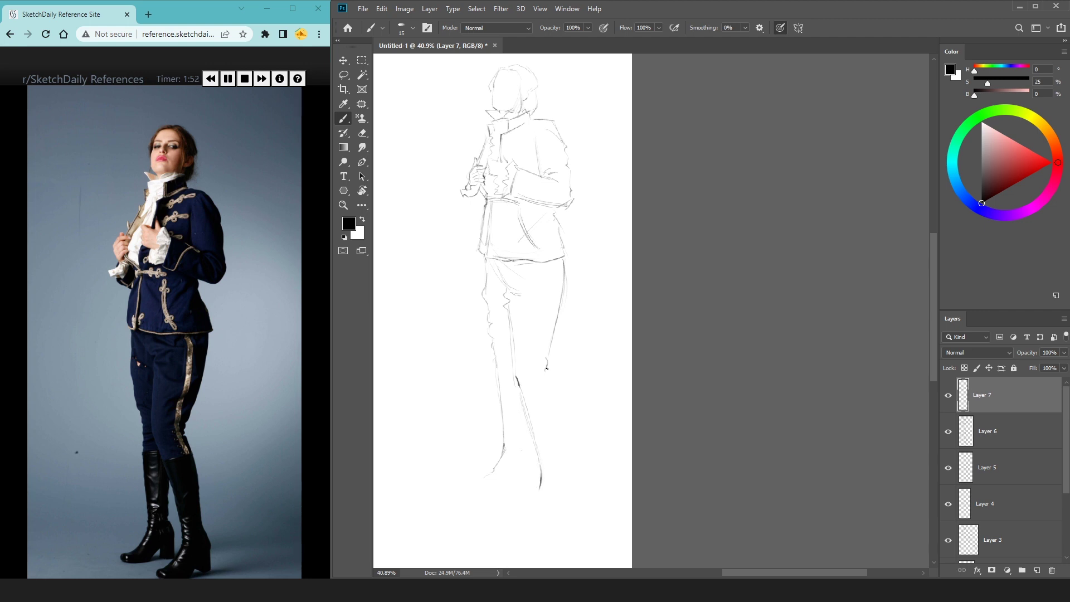
mouse_move(550, 379)
mouse_down()
mouse_move(560, 485)
mouse_move(526, 518)
mouse_move(530, 533)
mouse_move(553, 518)
mouse_up()
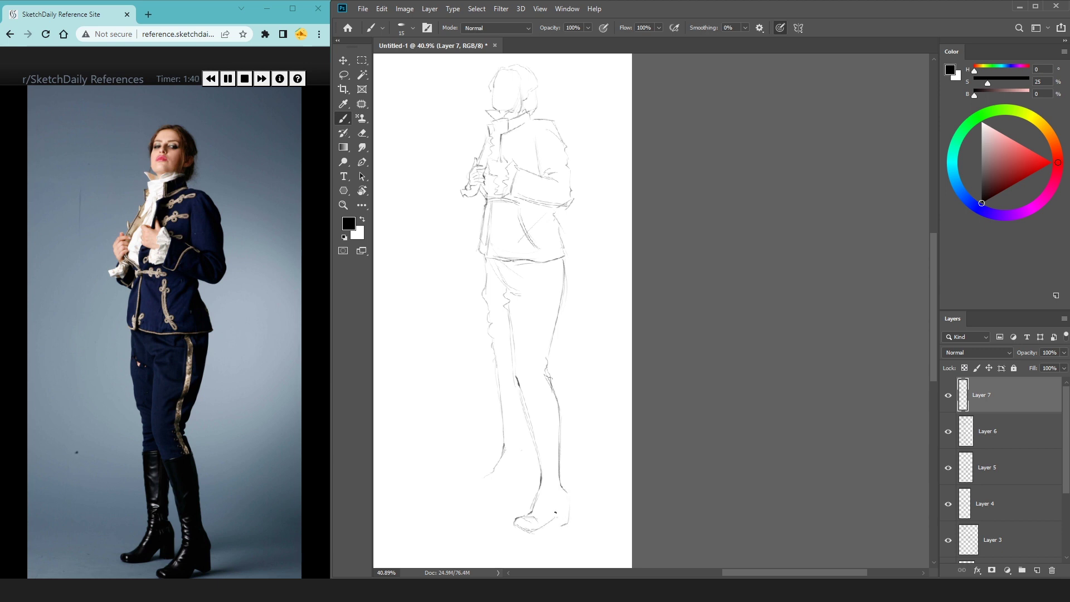
drag(515, 530, 557, 530)
Step: Outline the boot tops, back of the lower leg, inner boot line and the line under the left foot
key(e)
drag(503, 458, 498, 445)
key(b)
drag(495, 355, 493, 379)
drag(498, 397, 521, 393)
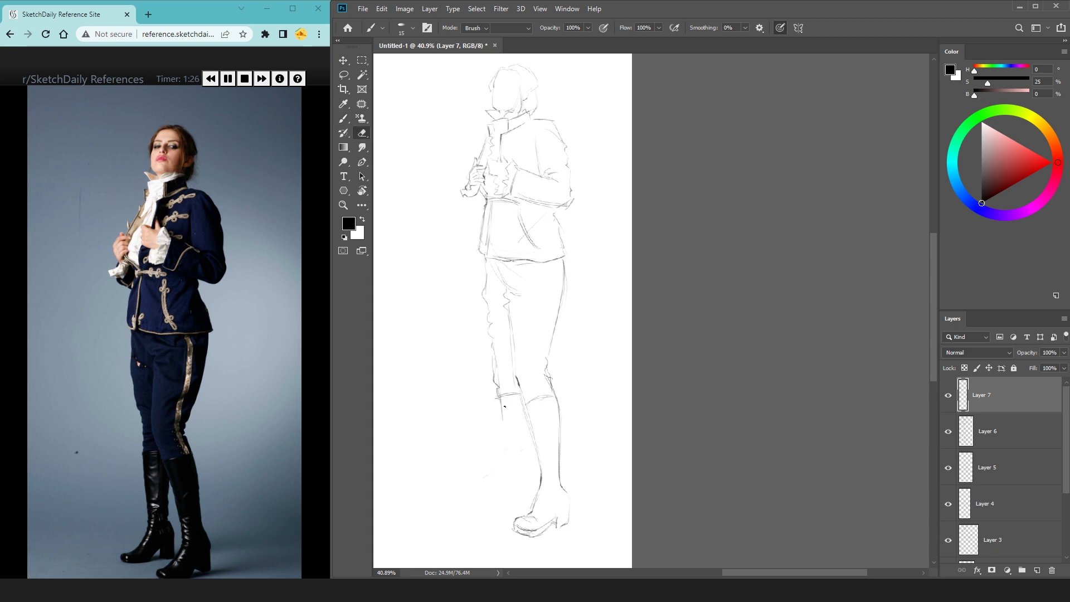
drag(500, 433, 503, 489)
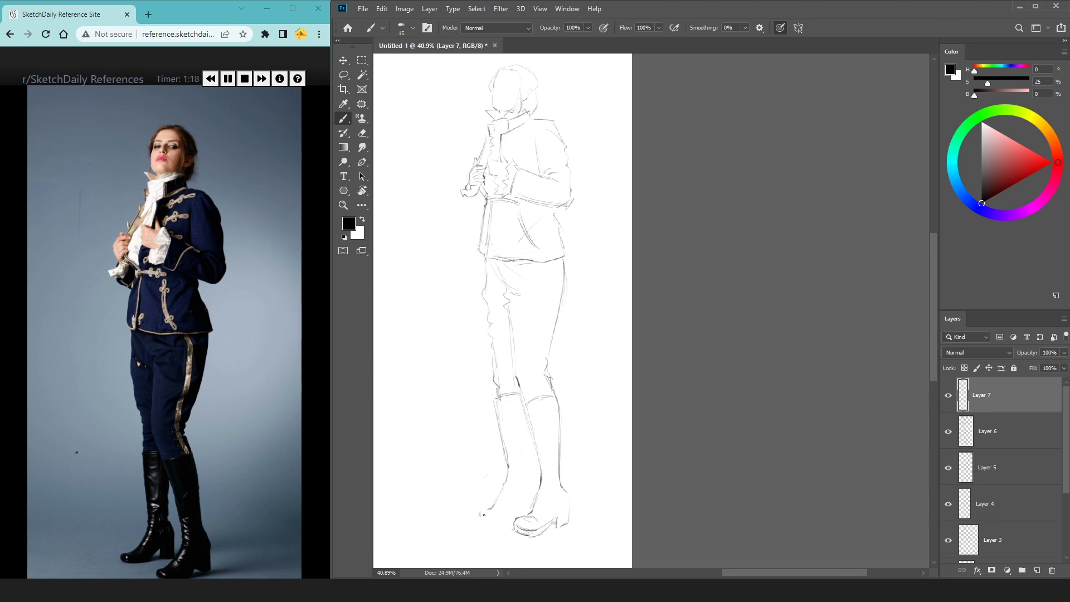
drag(476, 517, 505, 518)
mouse_move(530, 435)
mouse_down()
mouse_move(532, 486)
mouse_move(522, 509)
mouse_move(496, 523)
mouse_up()
Step: Lasso the left boot, nudge it slightly upward, and deselect
key(l)
drag(505, 372, 516, 519)
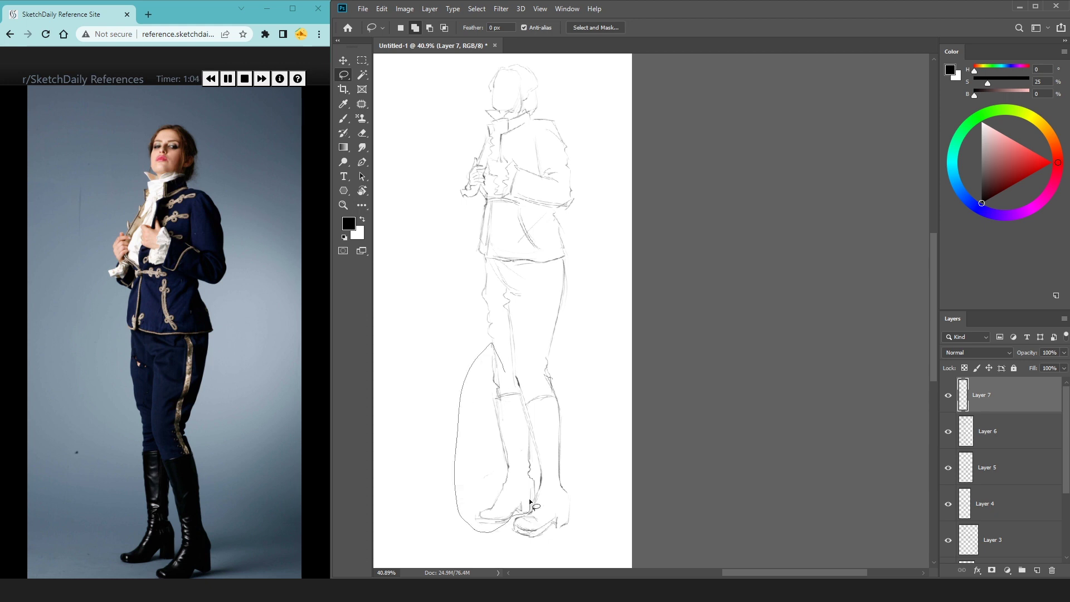
drag(515, 520, 534, 456)
key(ctrl+t)
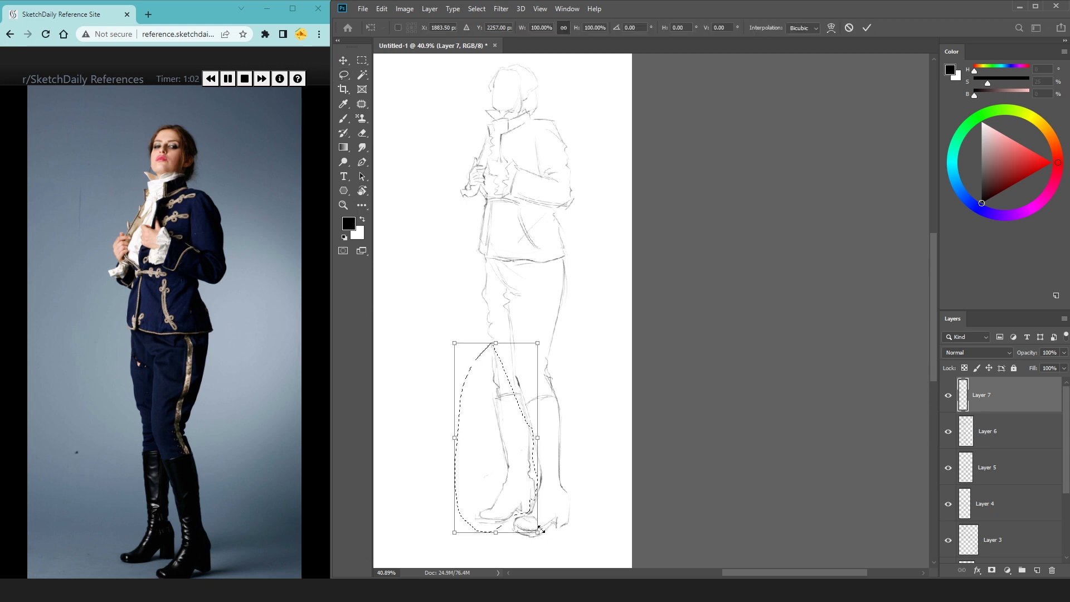
drag(511, 500, 513, 491)
key(Return)
key(ctrl+d)
Step: Redraw and darken the left leg contour and tidy the left boot lines
key(b)
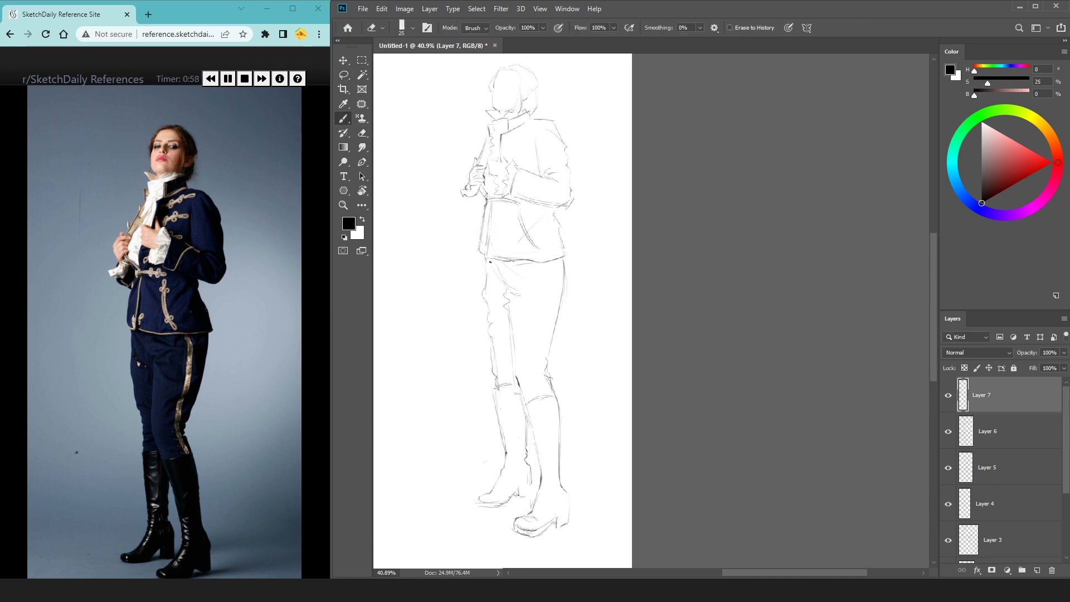
key(e)
key(b)
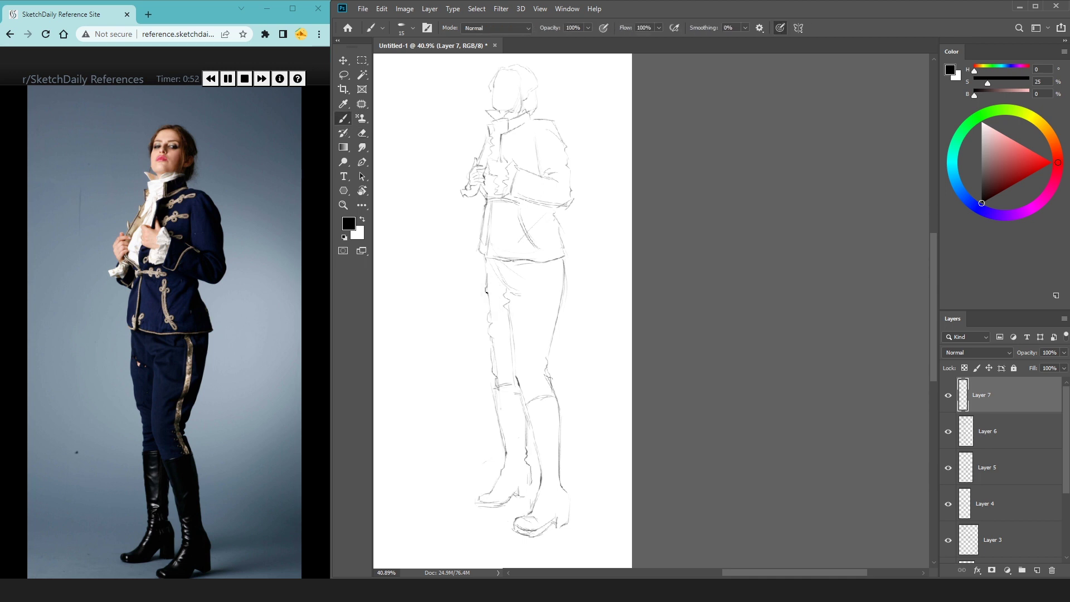
drag(484, 312, 493, 364)
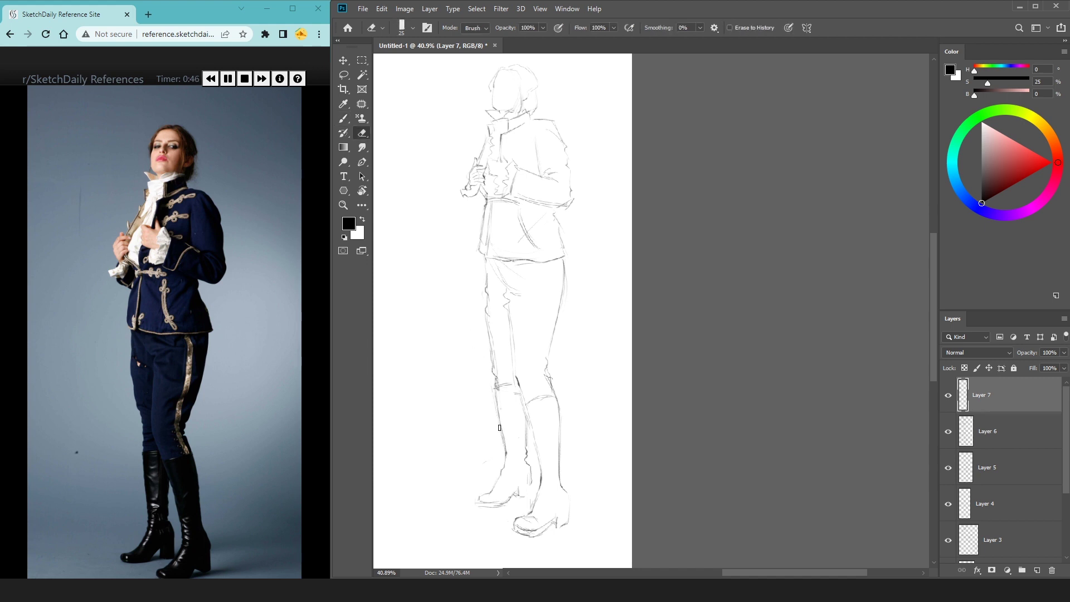
drag(501, 425, 506, 454)
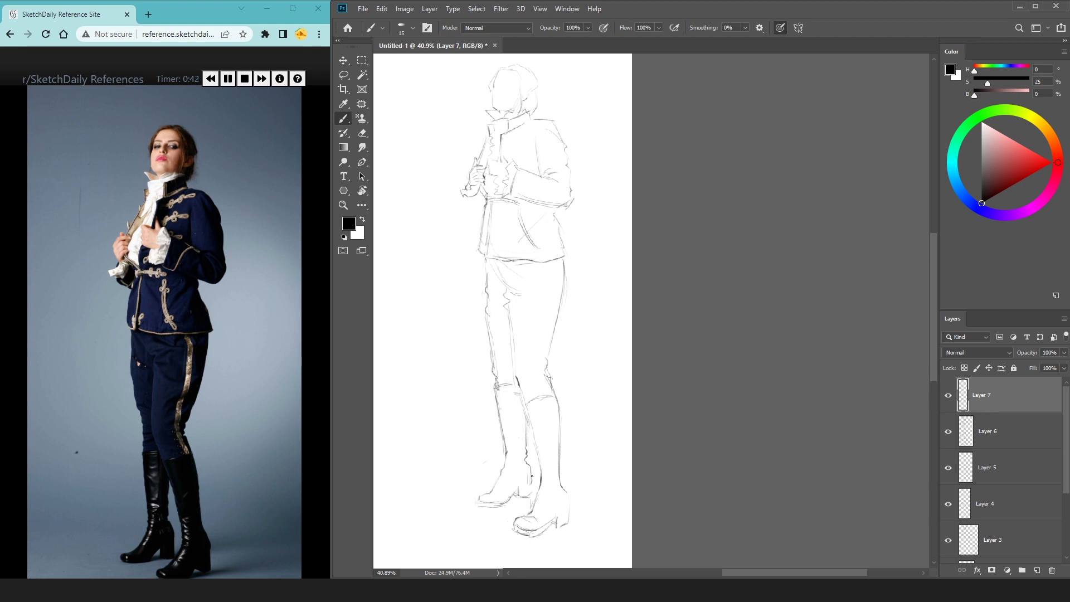
key(e)
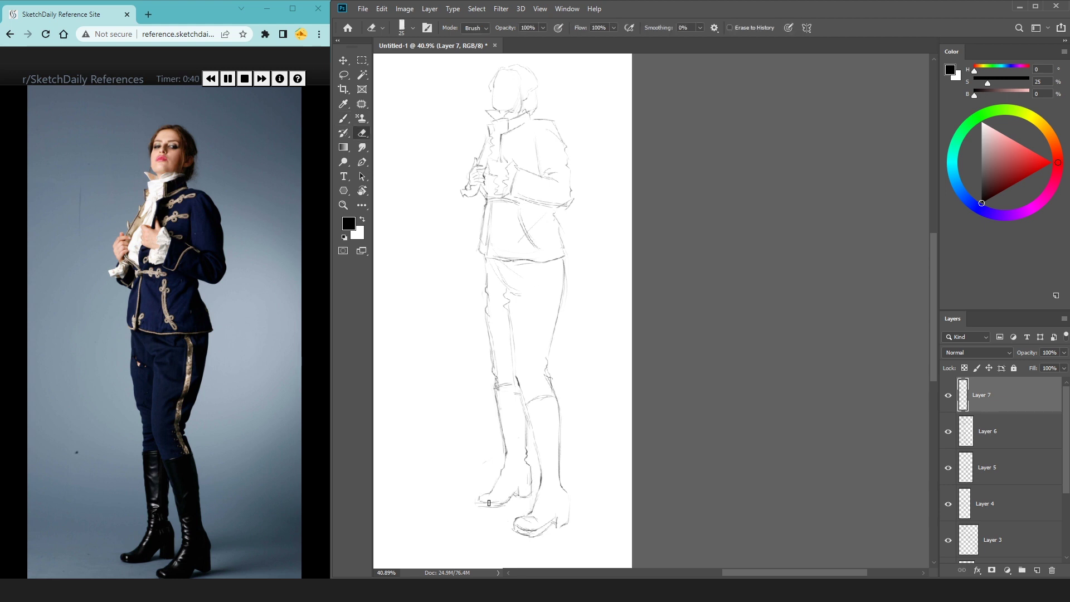
key(b)
drag(520, 483, 498, 510)
key(e)
key(b)
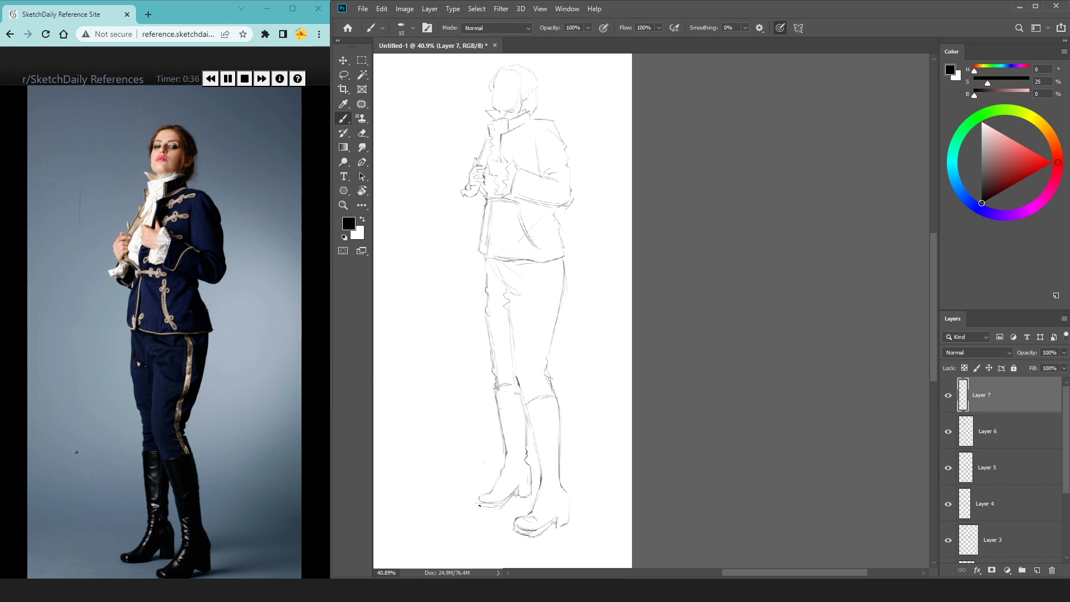
key(ctrl+plus)
mouse_move(543, 248)
mouse_down()
mouse_move(523, 180)
mouse_move(566, 171)
mouse_up()
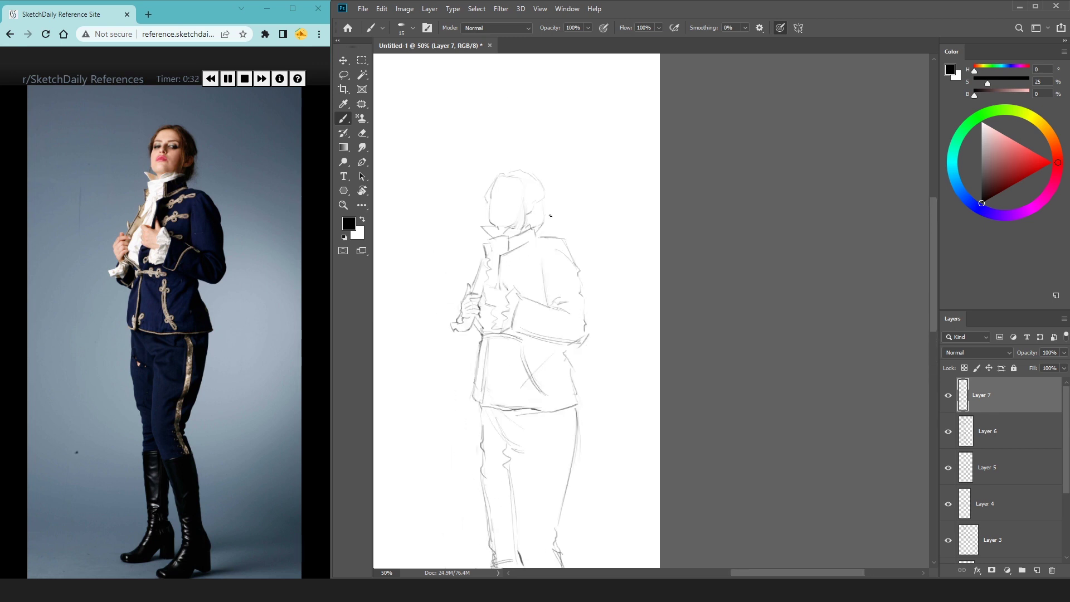
Step: Add a hair stroke near the neck and an eye socket on the face
drag(543, 222, 534, 234)
key(e)
key(b)
drag(496, 205, 499, 213)
drag(548, 172, 553, 121)
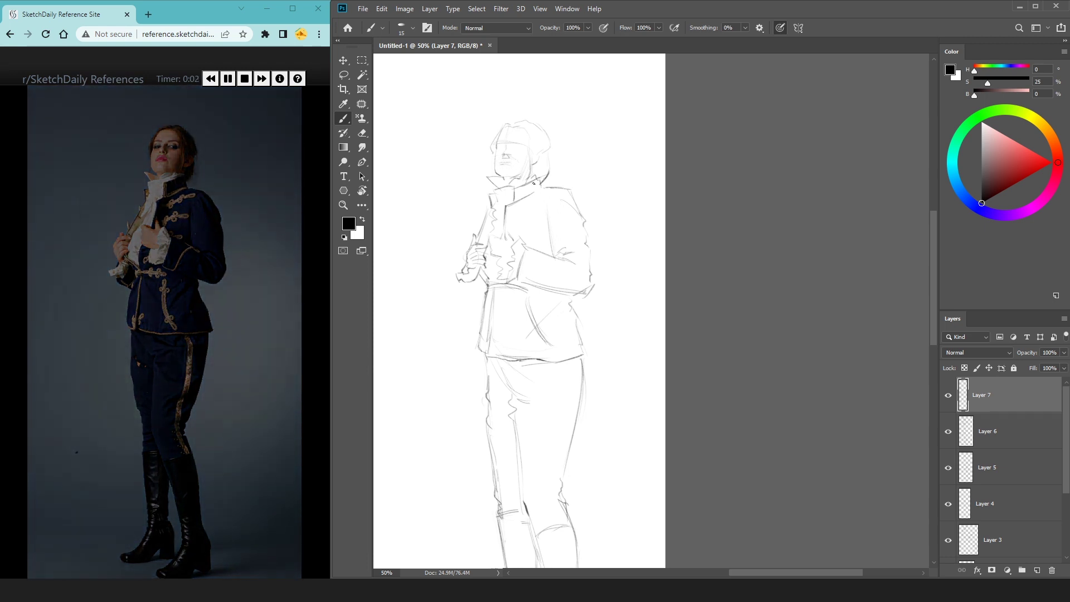
key(ctrl+minus)
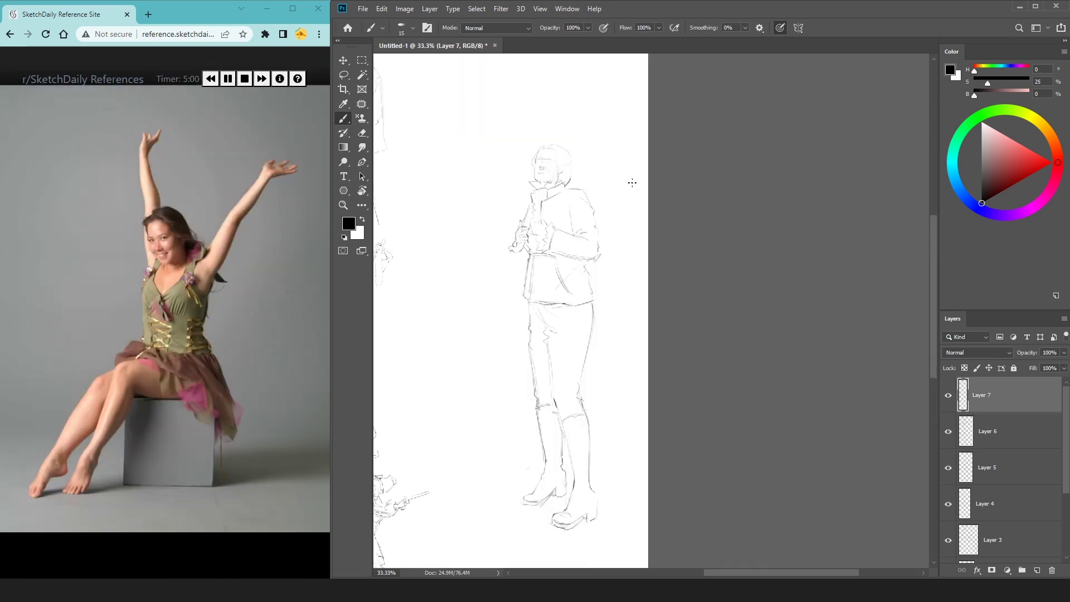
Step: Shrink the Layer 7 figure and place it beside the earlier sketches
key(ctrl+t)
drag(603, 143, 590, 210)
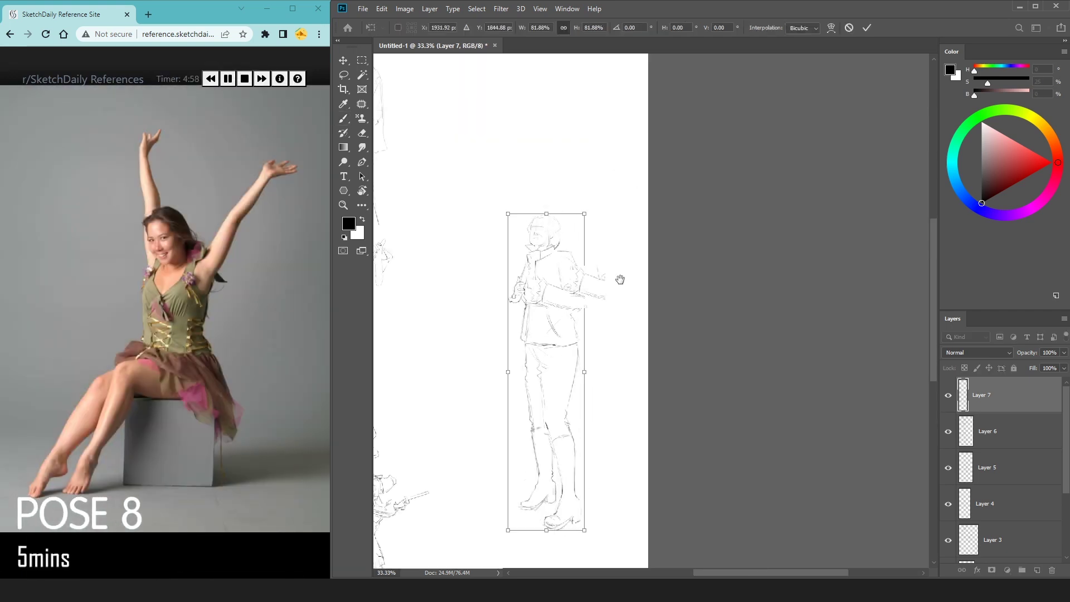
drag(619, 280, 772, 219)
scroll(700, 256, up, 2)
drag(699, 337, 596, 190)
scroll(597, 189, up, 2)
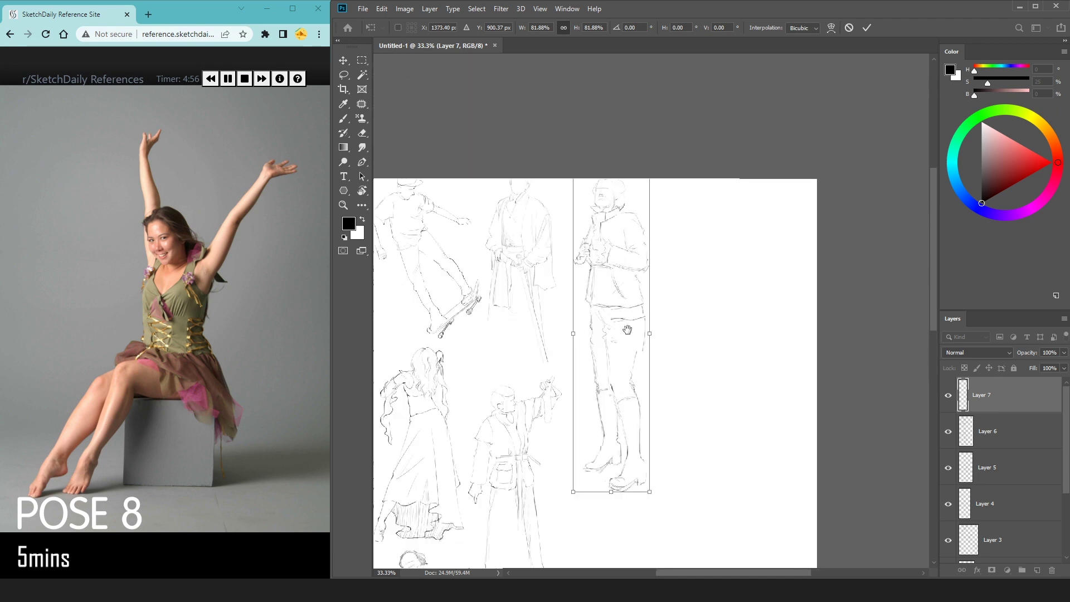
key(Return)
key(b)
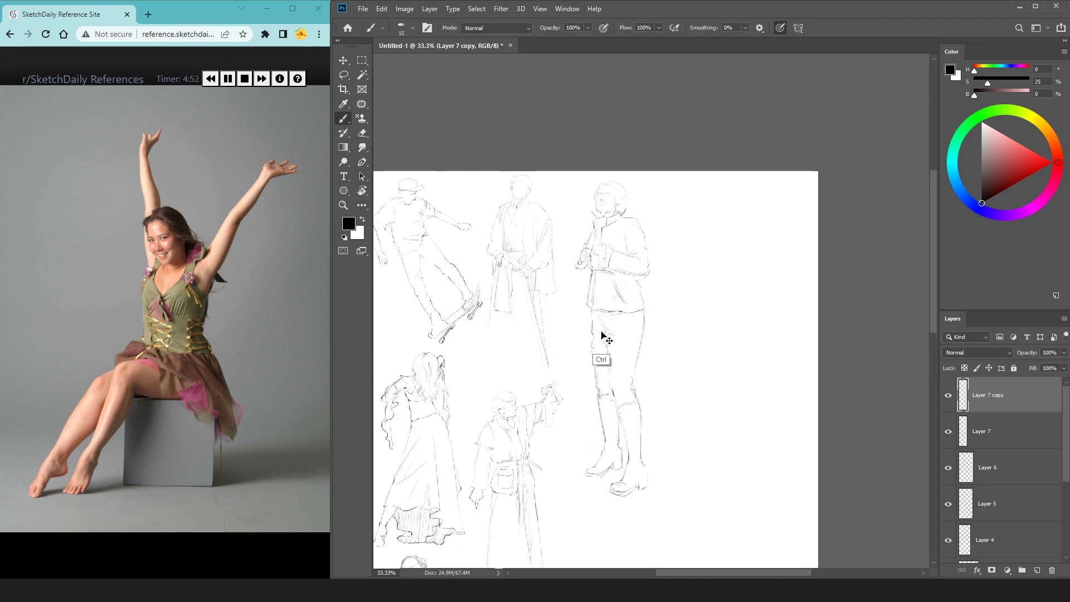
Step: Pan down to the lower sketches, then pause and resume the reference timer
mouse_move(602, 335)
mouse_down()
mouse_move(727, 346)
mouse_move(656, 244)
mouse_up()
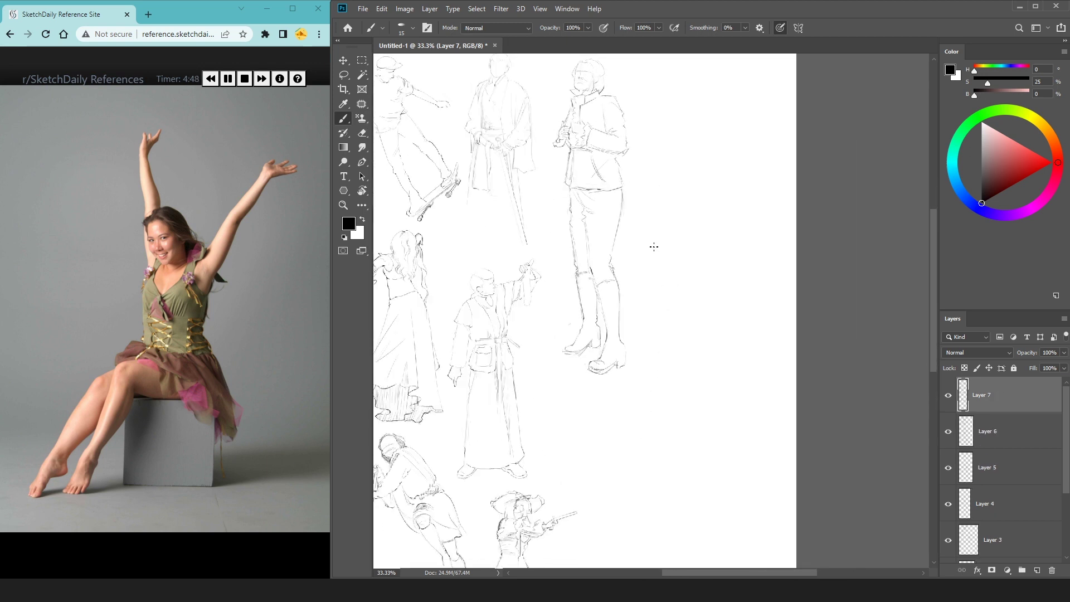
drag(666, 284, 592, 194)
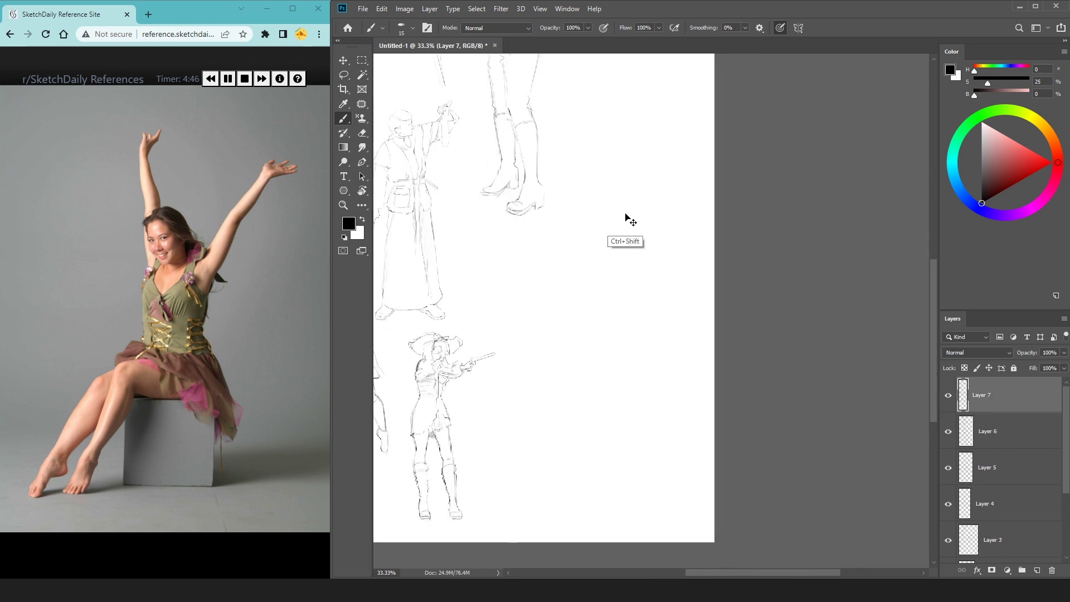
click(228, 78)
click(227, 92)
mouse_move(649, 251)
mouse_down()
mouse_move(635, 67)
mouse_move(662, 267)
mouse_up()
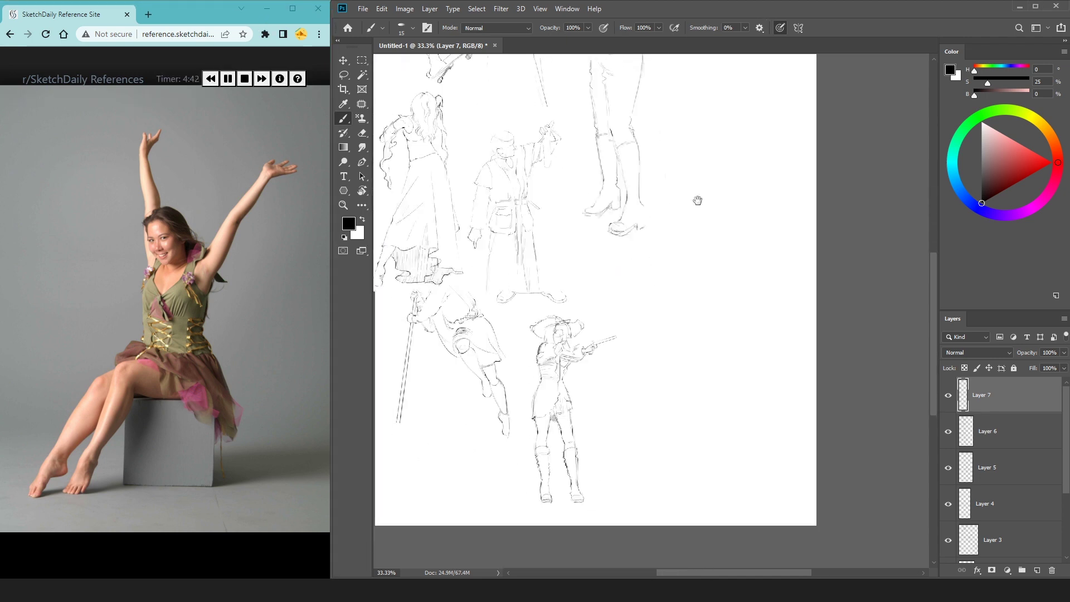
Step: Shrink the standing figure slightly more, to about 97%, and shift it left
key(ctrl+t)
drag(580, 219, 574, 229)
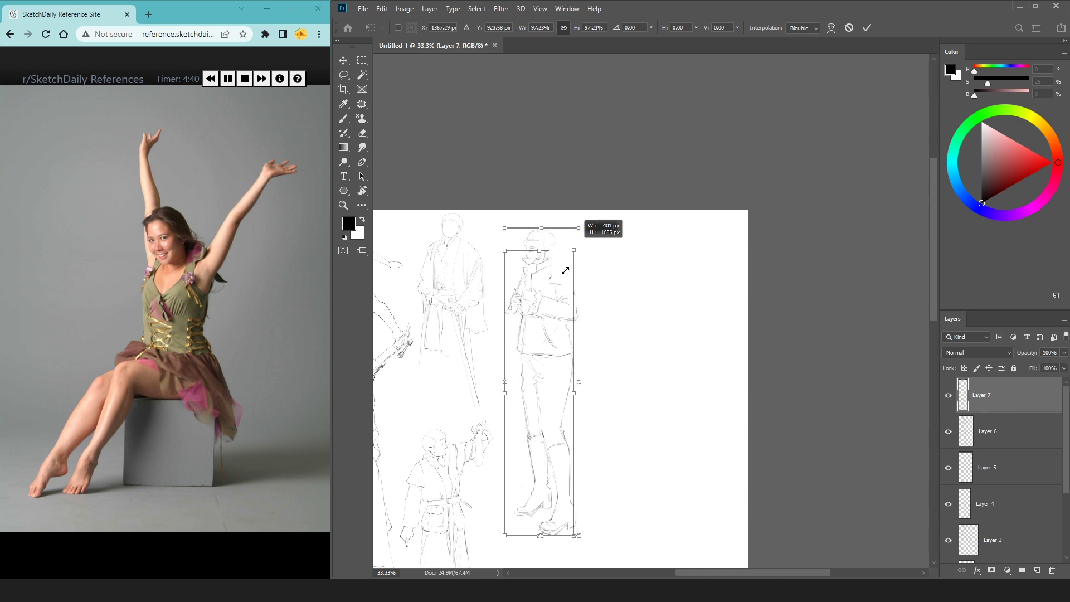
drag(538, 299, 526, 304)
key(Return)
key(b)
Step: Pan to empty canvas and add a new Layer 8
scroll(558, 286, down, 2)
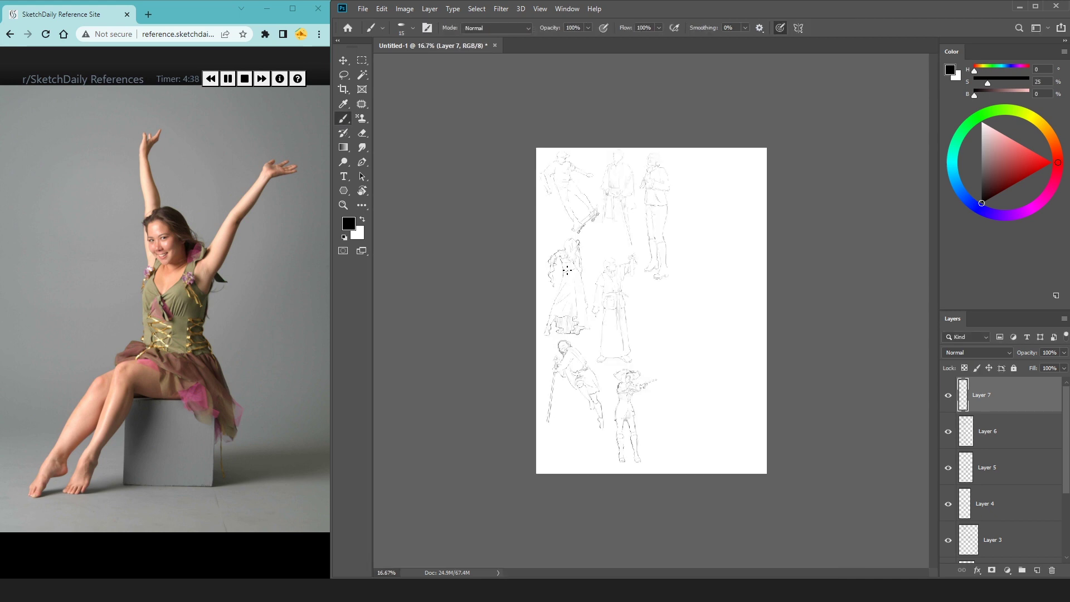
scroll(657, 275, up, 2)
scroll(657, 275, up, 1)
drag(757, 129, 533, 328)
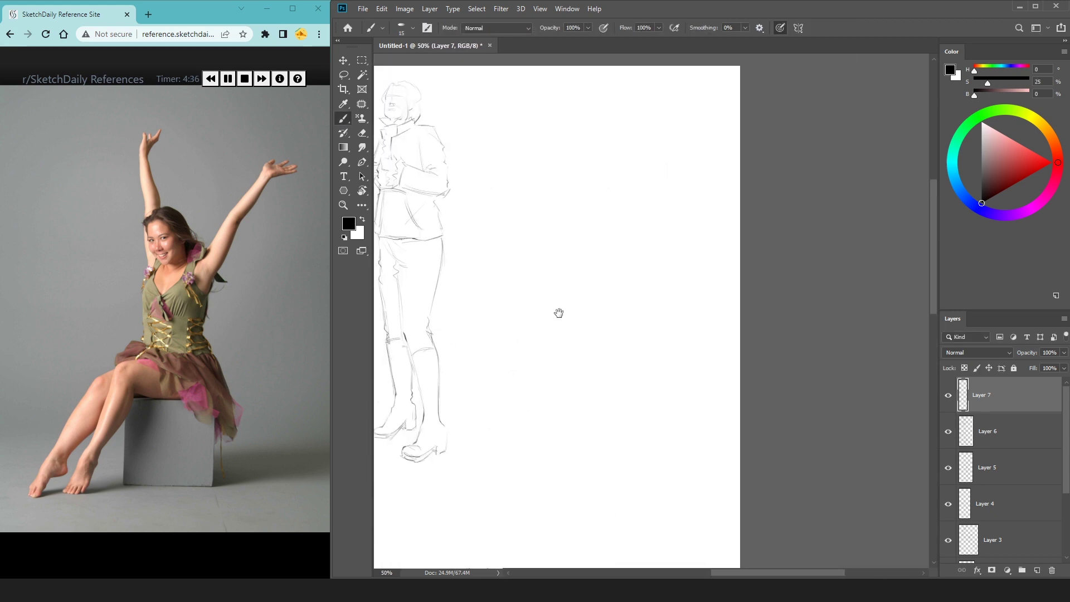
key(ctrl+shift+n)
key(Return)
drag(620, 396, 597, 160)
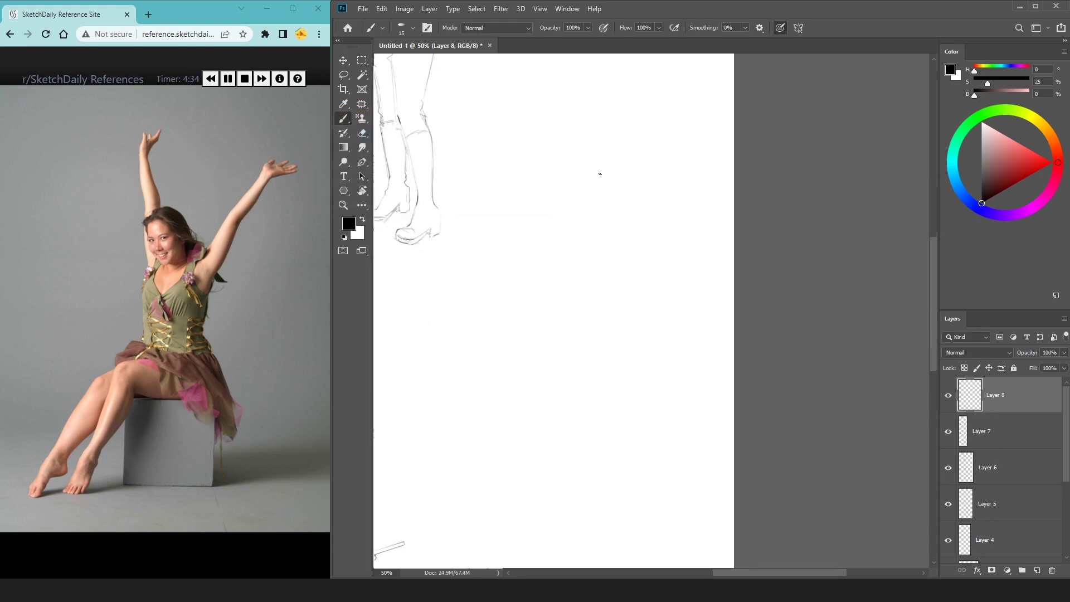
Step: Sketch the dancer's head outline, erasing the stray upper-right arc
mouse_move(497, 301)
mouse_down()
mouse_move(492, 282)
mouse_move(501, 314)
mouse_move(520, 328)
mouse_move(528, 321)
mouse_up()
drag(495, 279, 524, 275)
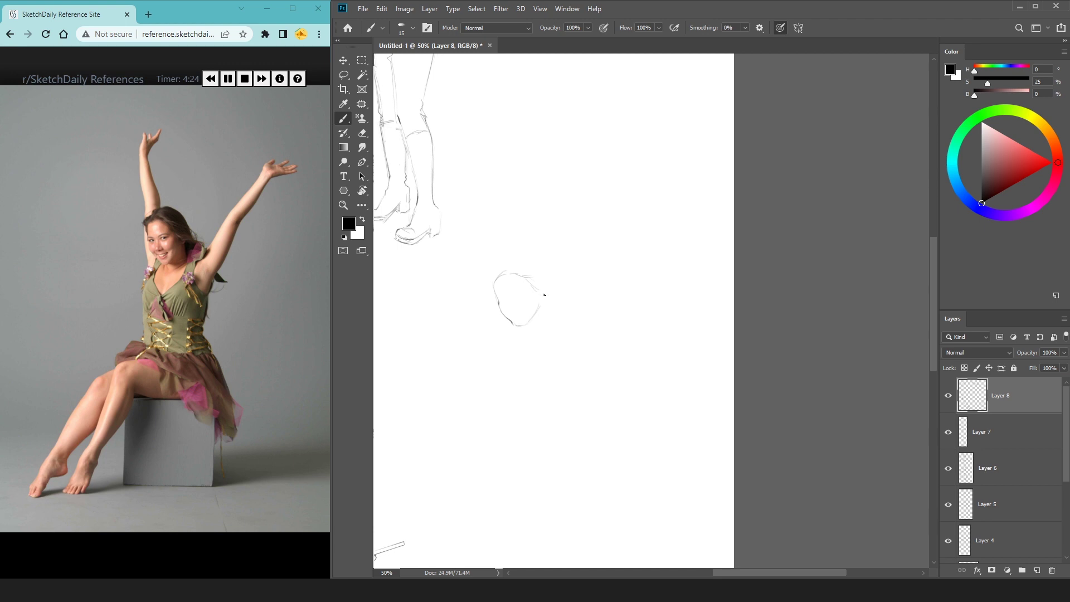
drag(538, 300, 542, 306)
drag(484, 282, 490, 277)
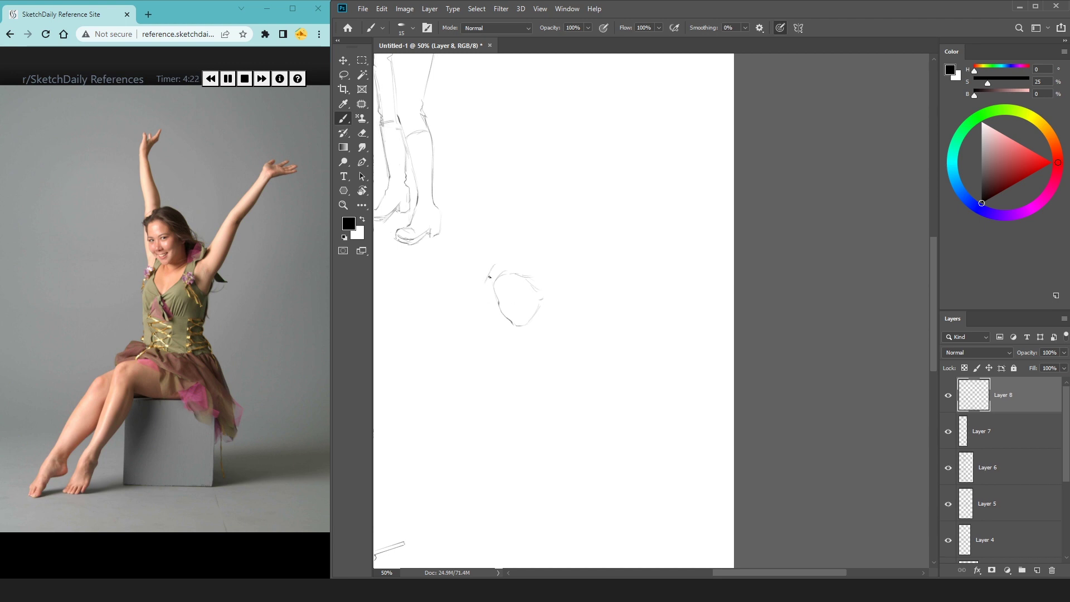
drag(510, 258, 558, 271)
key(e)
mouse_move(530, 254)
mouse_down()
mouse_move(554, 269)
mouse_move(564, 300)
mouse_up()
key(b)
key(e)
key(b)
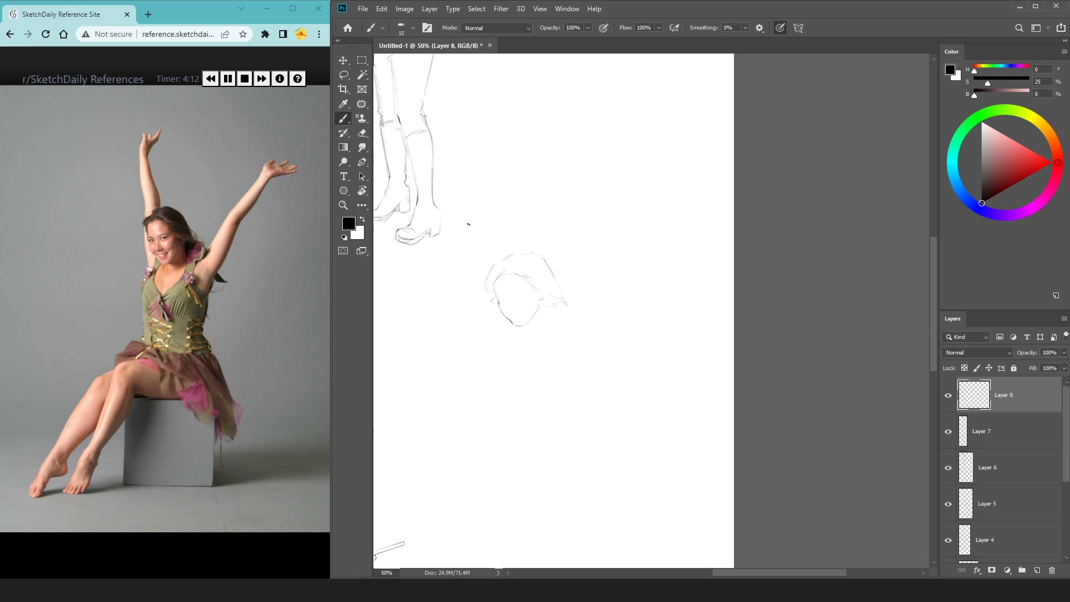
Step: Draw the raised arm line, then lasso it and nudge it right with Free Transform
drag(470, 172, 470, 261)
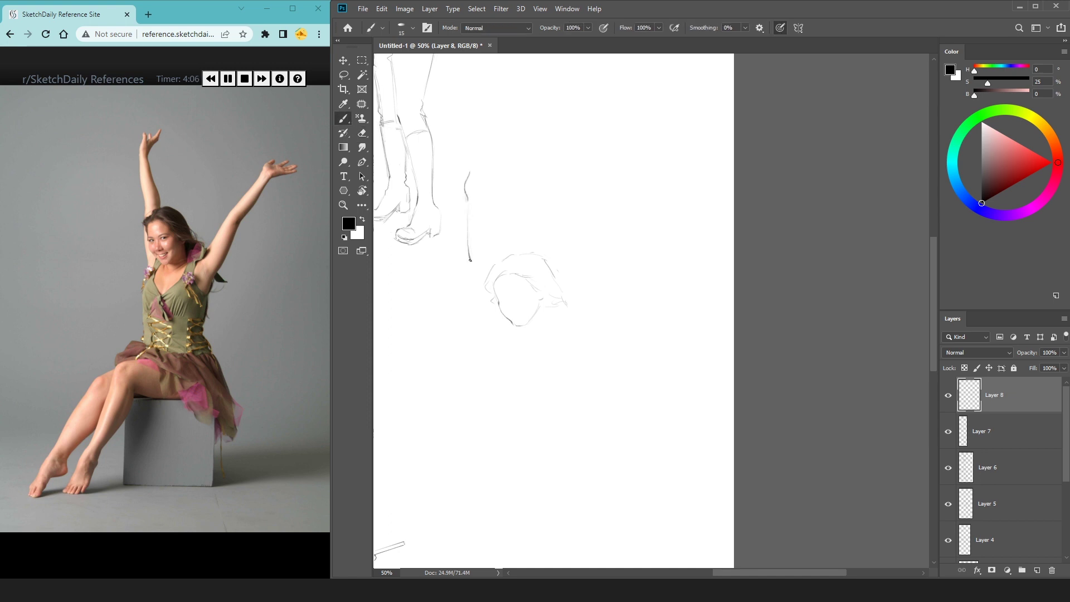
key(l)
mouse_move(490, 223)
mouse_down()
mouse_move(495, 184)
mouse_move(489, 191)
mouse_up()
key(ctrl+t)
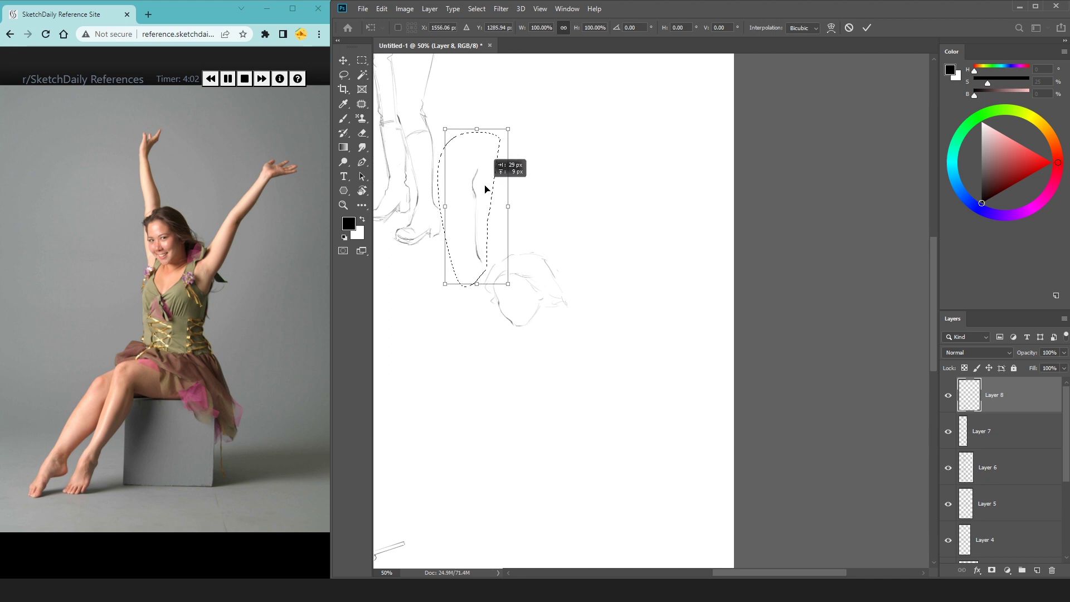
key(Return)
key(ctrl+d)
key(b)
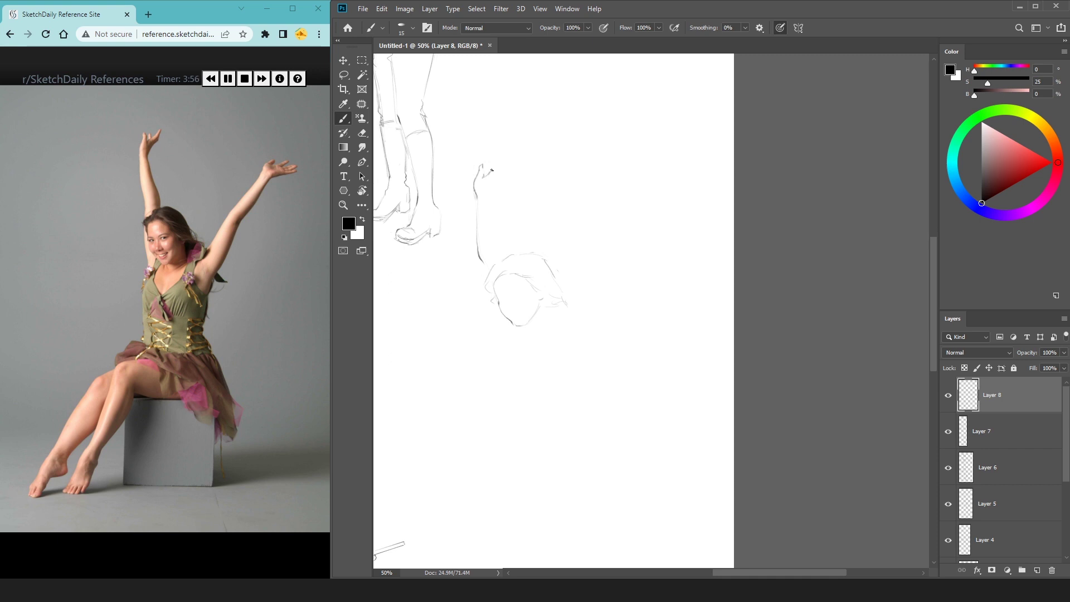
Step: Draw the raised hand, both arm edges, the neck and shoulder, and a torso line
drag(500, 164, 490, 194)
key(ctrl+z)
drag(491, 220, 499, 264)
drag(503, 259, 494, 267)
mouse_move(482, 261)
mouse_down()
mouse_move(496, 351)
mouse_move(487, 370)
mouse_up()
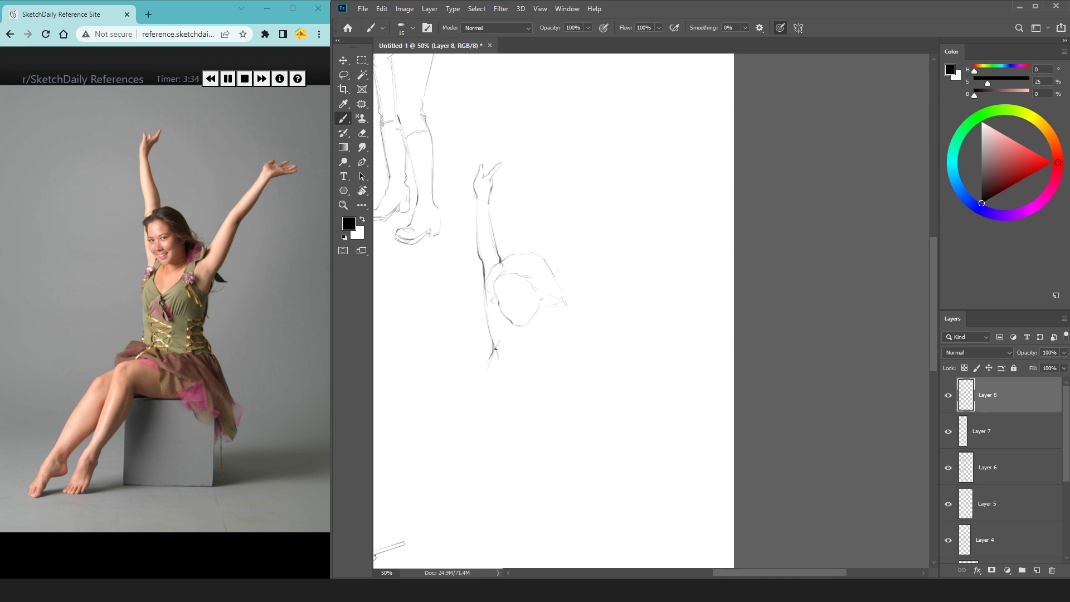
mouse_move(506, 334)
mouse_down()
mouse_move(483, 392)
mouse_move(495, 438)
mouse_up()
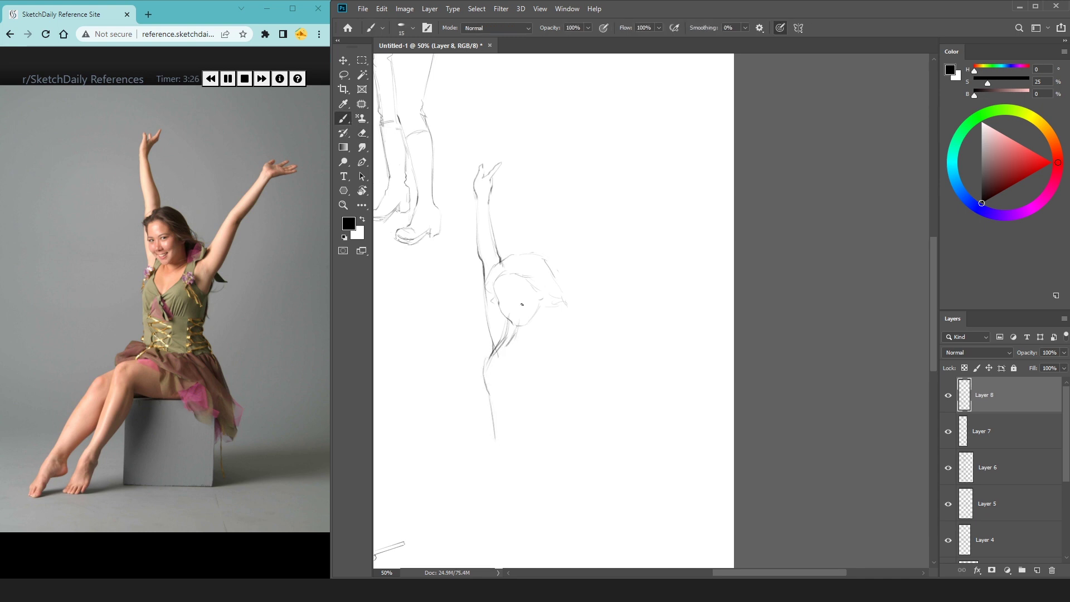
drag(509, 362, 524, 381)
Step: Draw the second arm reaching up-right, with a faded tip and the raised hand
drag(541, 310, 544, 326)
mouse_move(546, 324)
mouse_down()
mouse_move(571, 308)
mouse_move(571, 327)
mouse_move(598, 286)
mouse_up()
key(ctrl+z)
drag(595, 289, 670, 200)
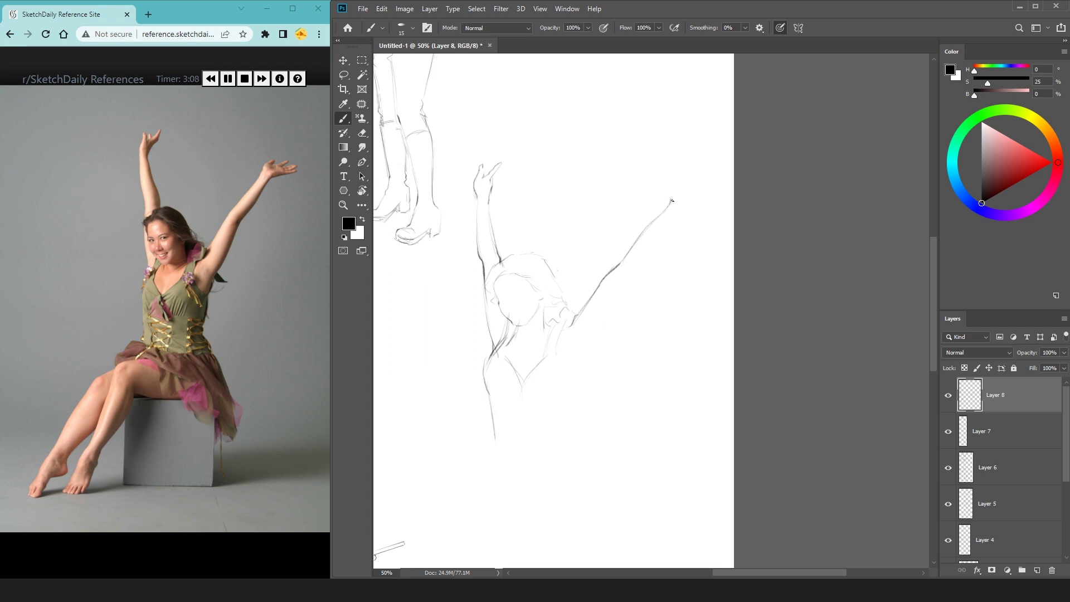
key(e)
key(b)
mouse_move(673, 192)
mouse_down()
mouse_move(659, 218)
mouse_move(689, 217)
mouse_up()
drag(667, 205, 678, 190)
drag(691, 214, 616, 301)
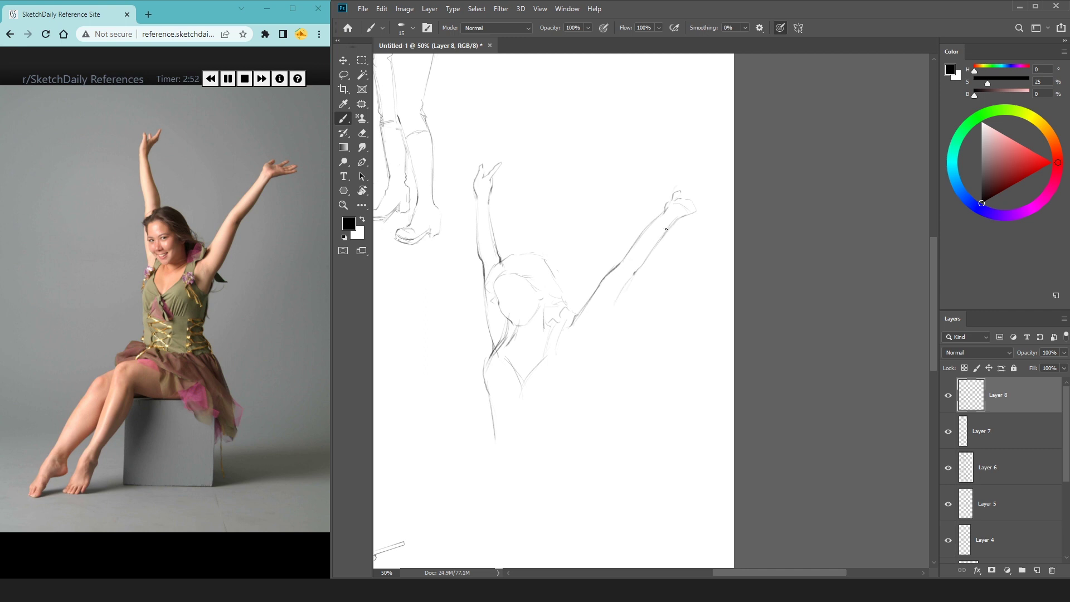
Step: Lasso the raised forearm and nudge it into place with the Move tool
key(l)
drag(617, 296, 636, 337)
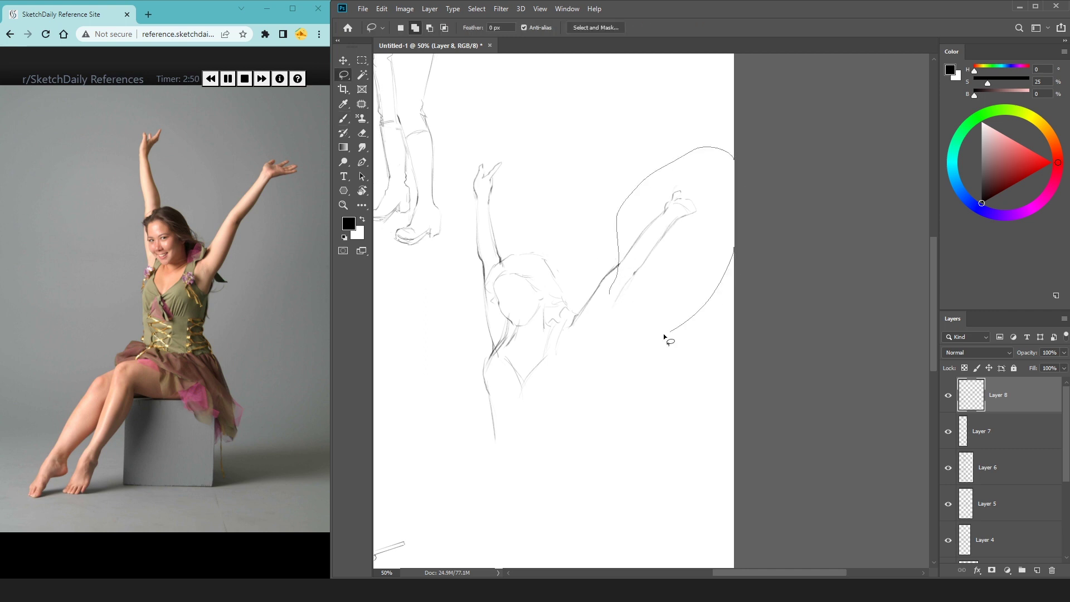
key(v)
drag(652, 286, 657, 291)
key(ctrl+d)
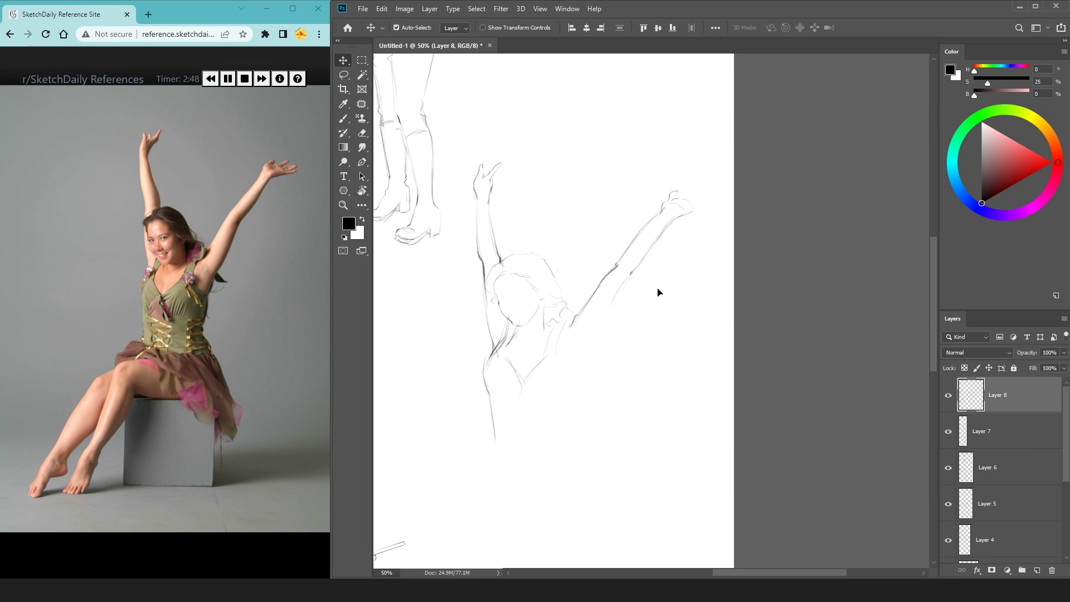
key(e)
key(b)
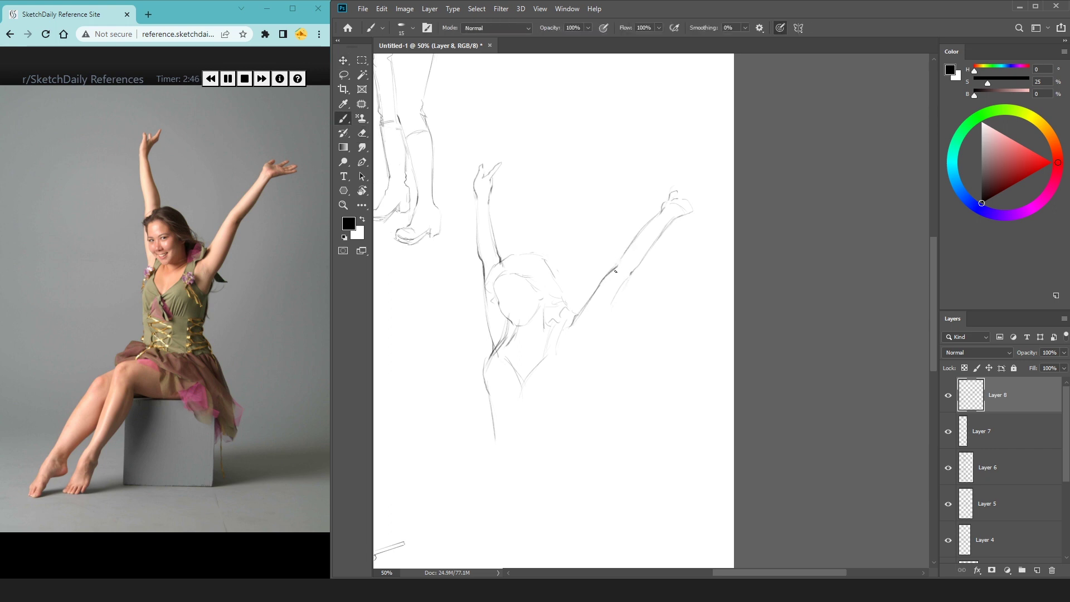
Step: Darken the raised arm's lower outline and continue both sides of the torso
mouse_move(616, 265)
mouse_down()
mouse_move(614, 304)
mouse_move(583, 355)
mouse_up()
drag(603, 321, 574, 365)
drag(568, 405, 573, 296)
mouse_move(580, 260)
mouse_down()
mouse_move(568, 327)
mouse_move(579, 359)
mouse_up()
drag(498, 327, 492, 295)
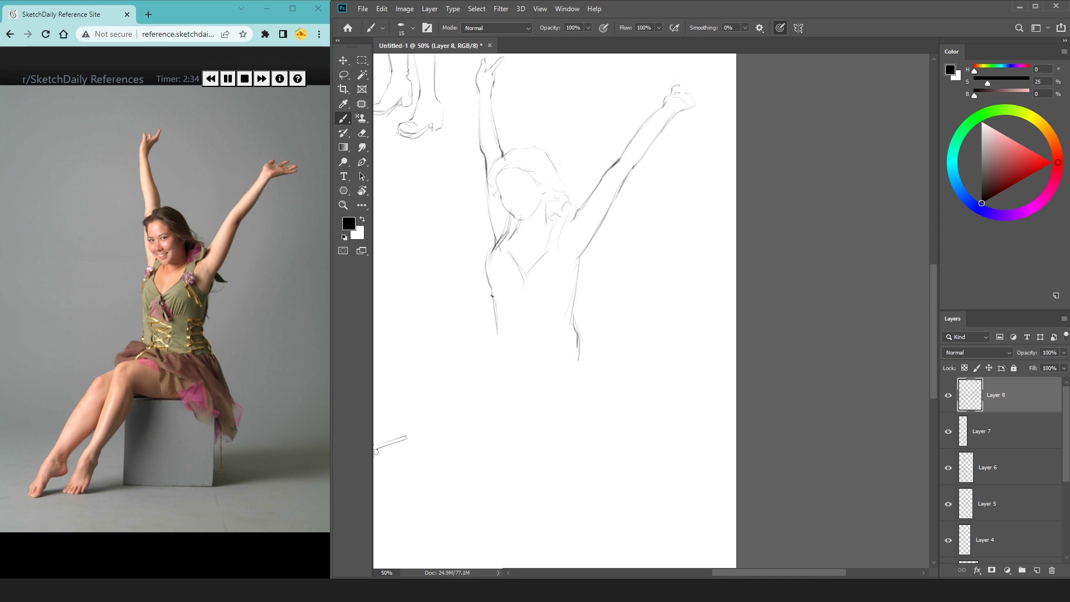
Step: Finish the torso and draw the wavy skirt hem with its right and lower-left lines
mouse_move(500, 336)
mouse_down()
mouse_move(484, 349)
mouse_move(470, 343)
mouse_move(446, 383)
mouse_up()
scroll(502, 360, down, 3)
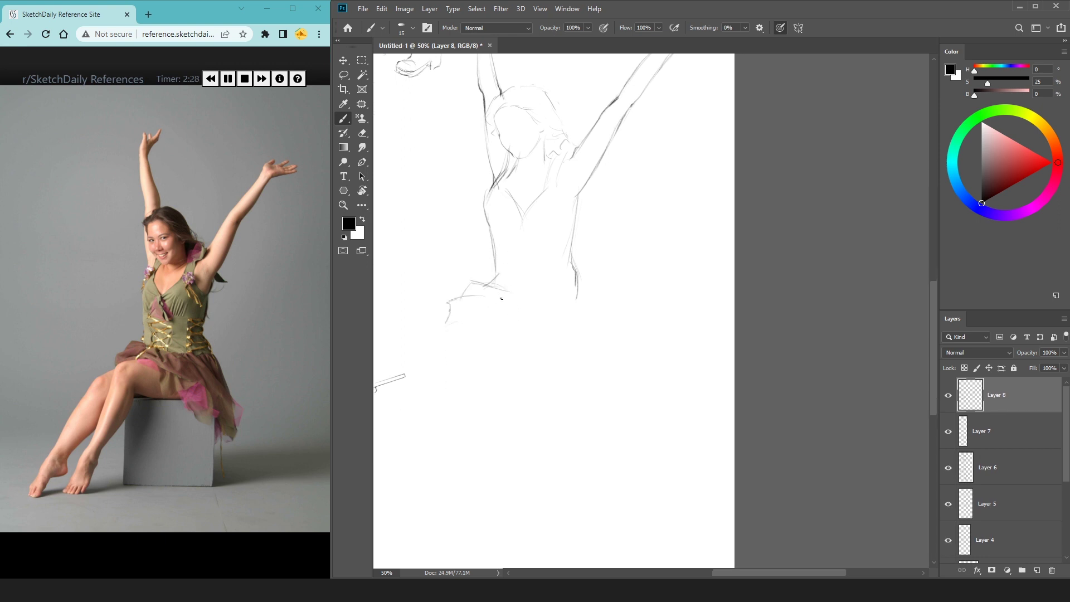
mouse_move(519, 303)
mouse_down()
mouse_move(588, 298)
mouse_move(610, 346)
mouse_up()
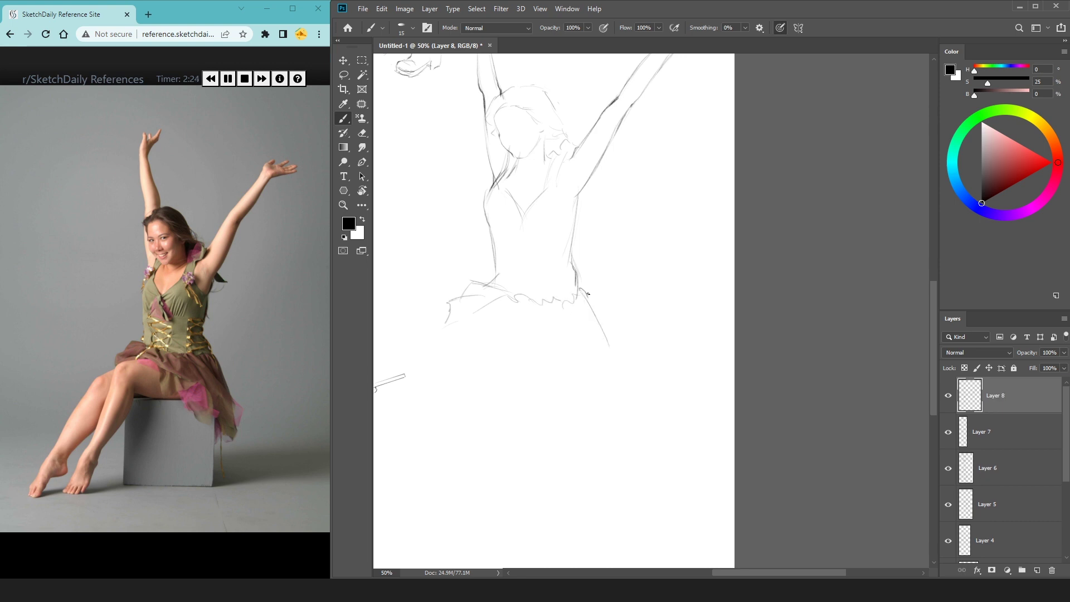
mouse_move(571, 308)
mouse_down()
mouse_move(617, 361)
mouse_move(632, 432)
mouse_up()
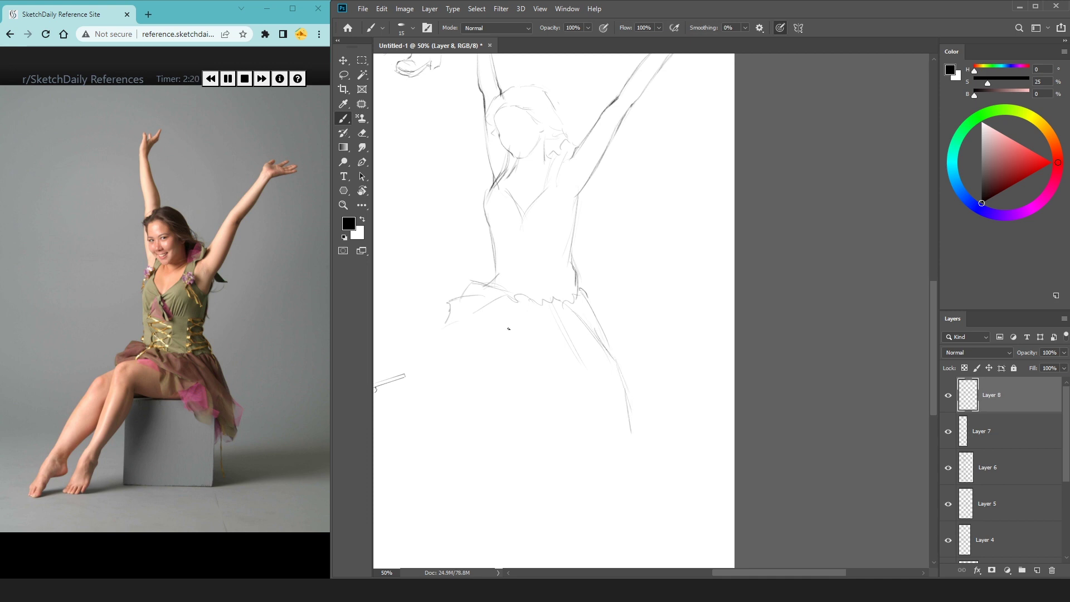
drag(450, 338, 511, 322)
key(e)
drag(450, 338, 534, 326)
key(b)
key(e)
key(b)
Step: Draw the extended leg's outer line down to the foot
mouse_move(463, 327)
mouse_down()
mouse_move(446, 347)
mouse_move(423, 429)
mouse_up()
drag(451, 358, 409, 506)
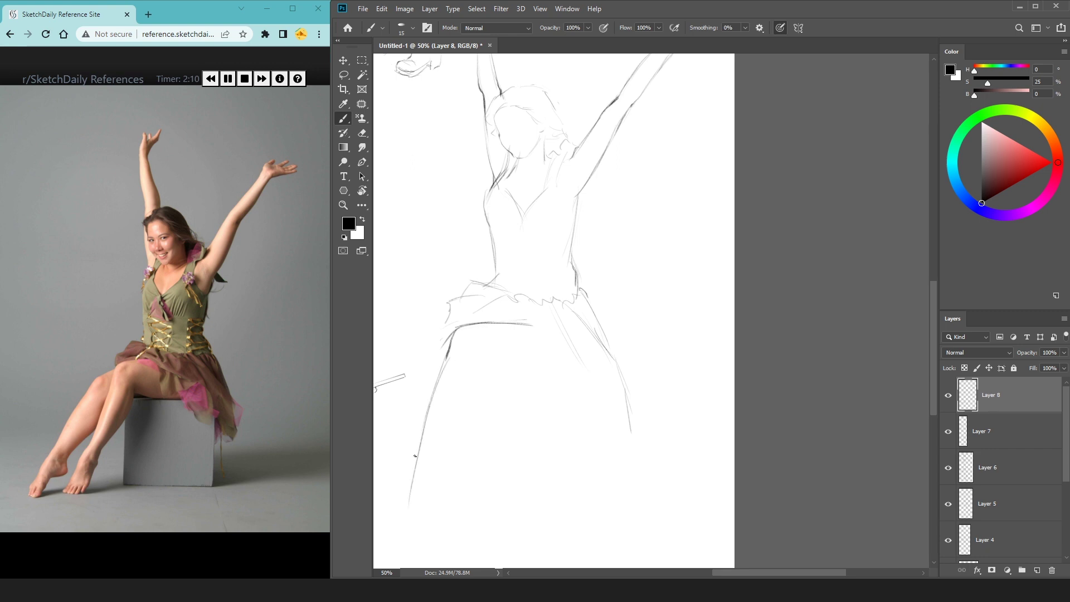
drag(551, 251, 426, 382)
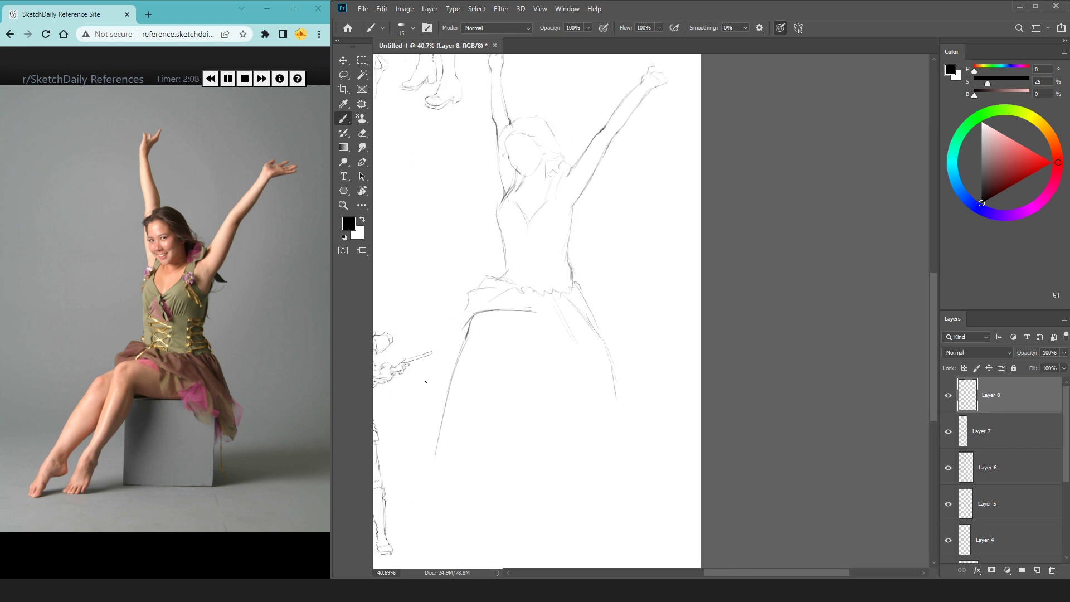
mouse_move(439, 438)
mouse_down()
mouse_move(421, 492)
mouse_move(446, 474)
mouse_up()
drag(448, 475, 449, 466)
Step: Draw the inner leg line from under the skirt to the calf
mouse_move(497, 333)
mouse_down()
mouse_move(491, 375)
mouse_move(456, 444)
mouse_up()
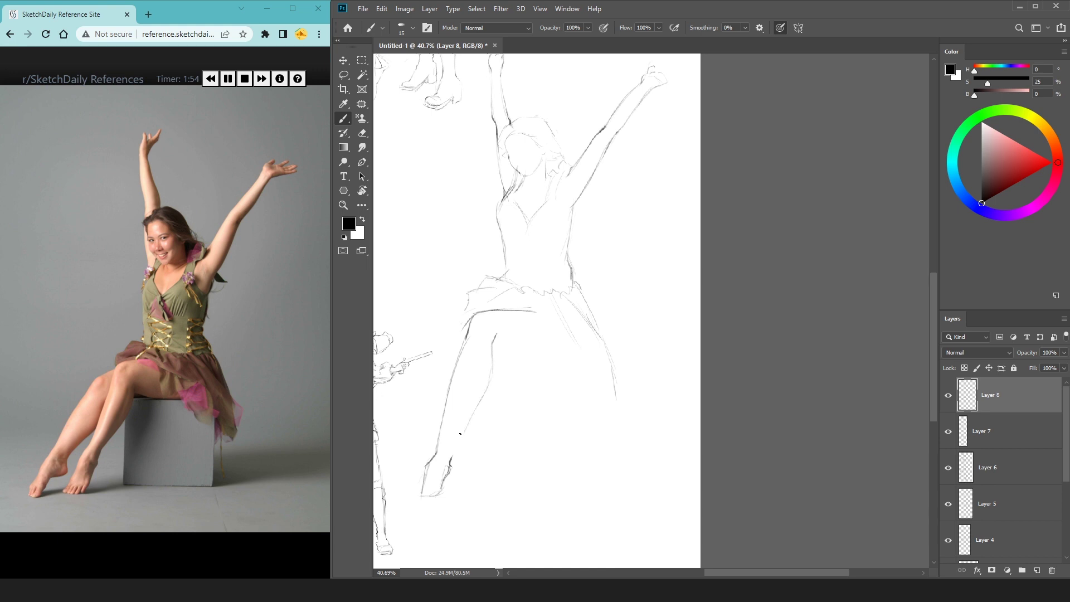
key(ctrl+z)
key(ctrl+z)
drag(490, 347, 457, 438)
mouse_move(479, 398)
mouse_down()
mouse_move(452, 454)
mouse_move(456, 438)
mouse_up()
key(ctrl+z)
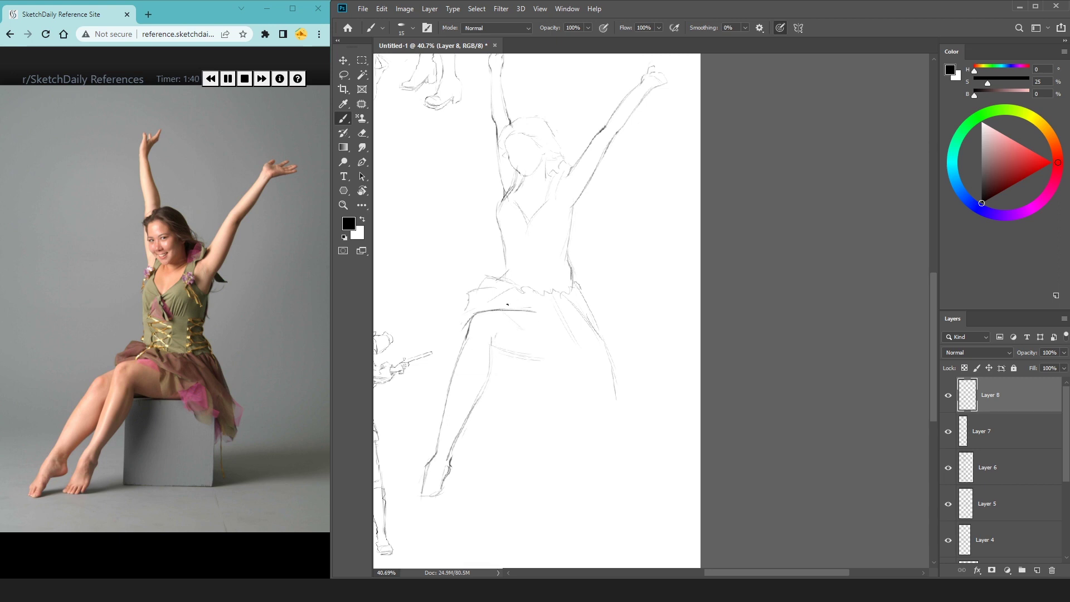
key(e)
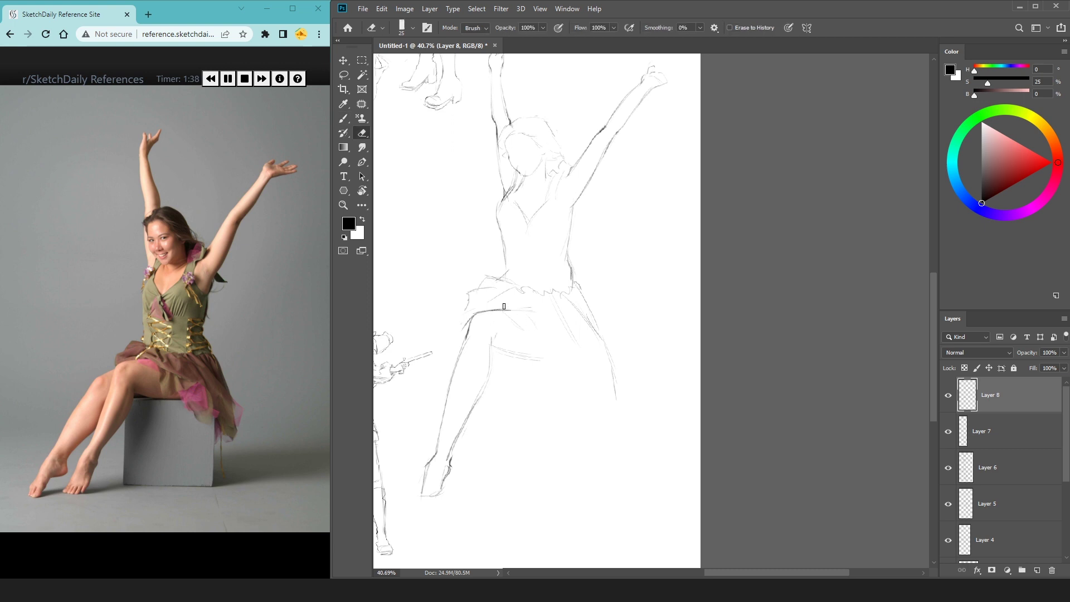
key(b)
mouse_move(514, 302)
mouse_down()
mouse_move(515, 293)
mouse_move(549, 316)
mouse_move(551, 341)
mouse_move(577, 353)
mouse_move(534, 352)
mouse_move(562, 364)
mouse_move(572, 355)
mouse_move(493, 369)
mouse_up()
key(e)
key(b)
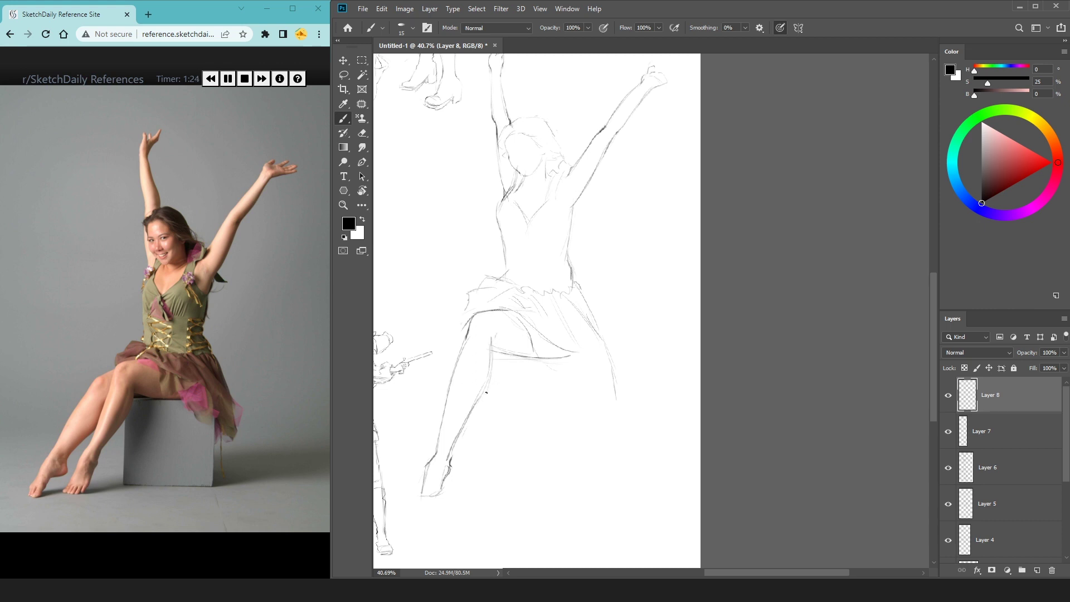
Step: Add the box's vertical side, then erase and redraw the leg's outer contour and heel
drag(484, 390, 484, 469)
key(l)
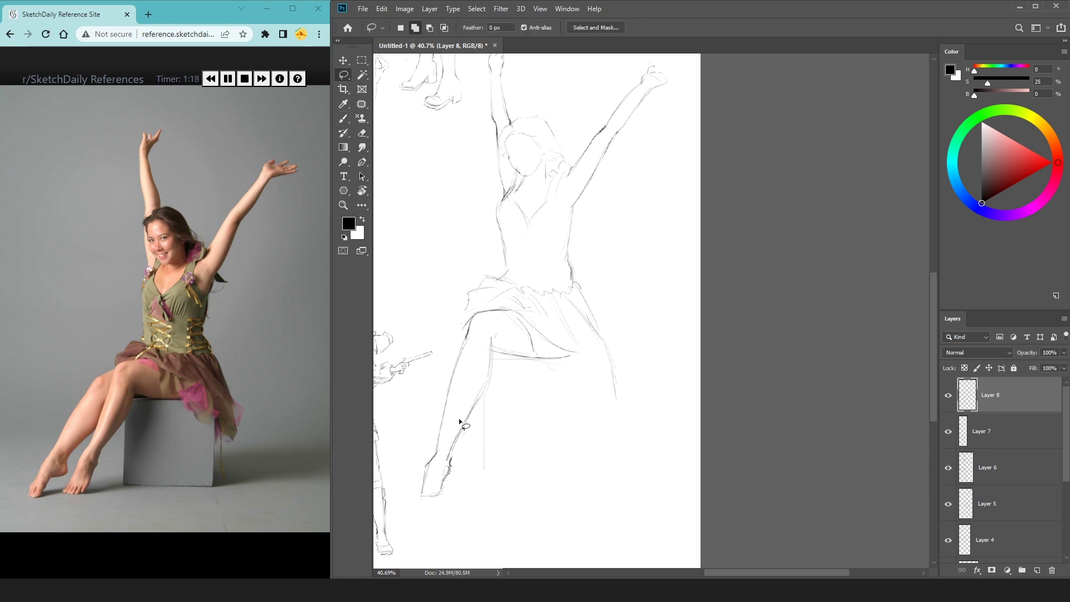
key(e)
drag(465, 348, 427, 488)
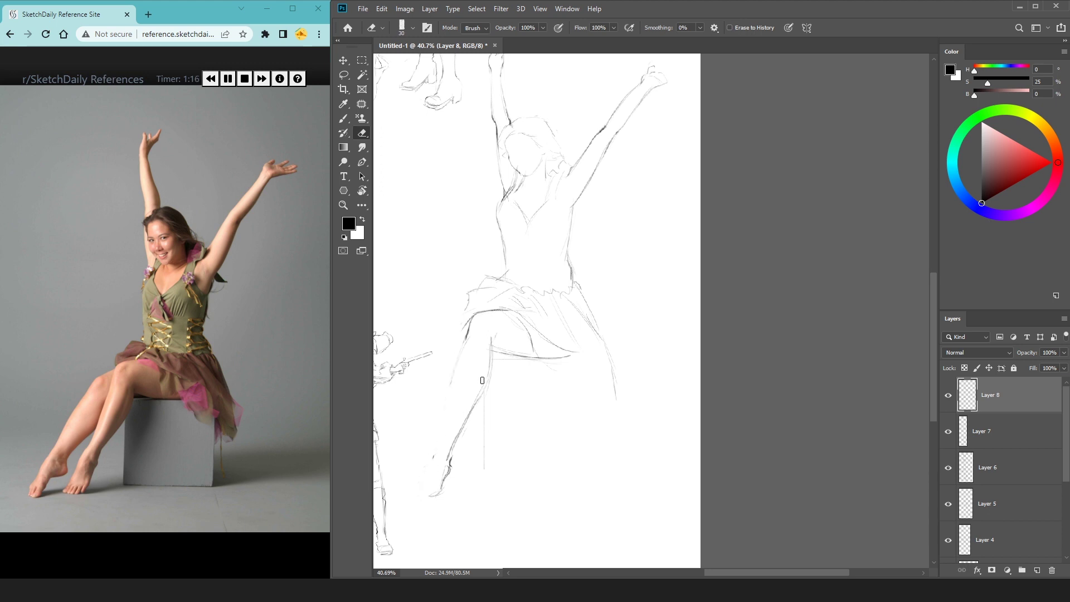
key(bracketleft)
key(bracketleft)
key(bracketleft)
drag(476, 400, 434, 493)
key(b)
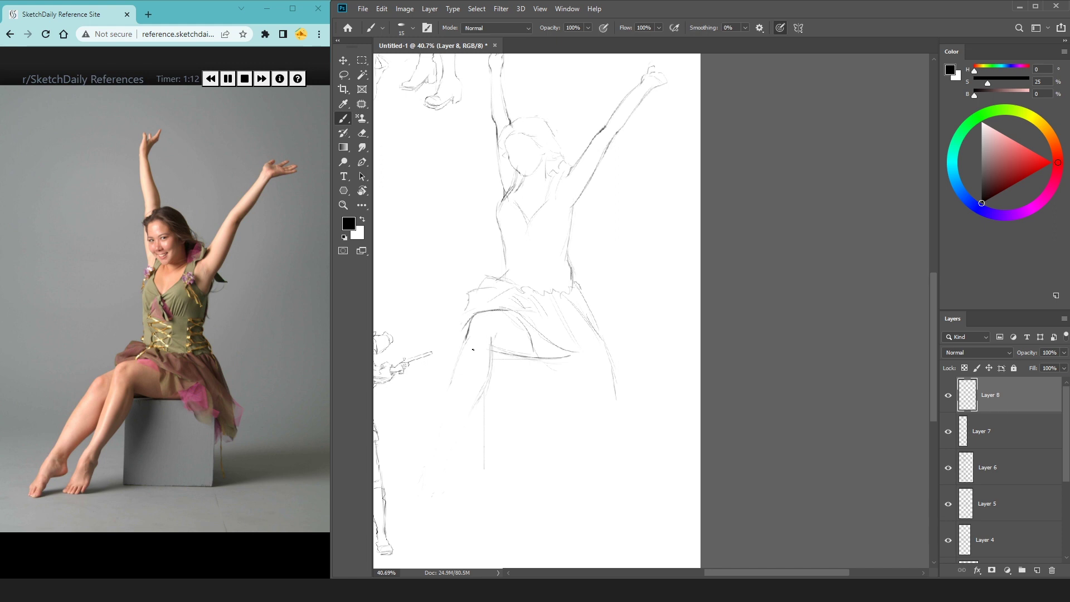
drag(465, 344, 450, 401)
drag(444, 443, 432, 485)
drag(456, 486, 464, 462)
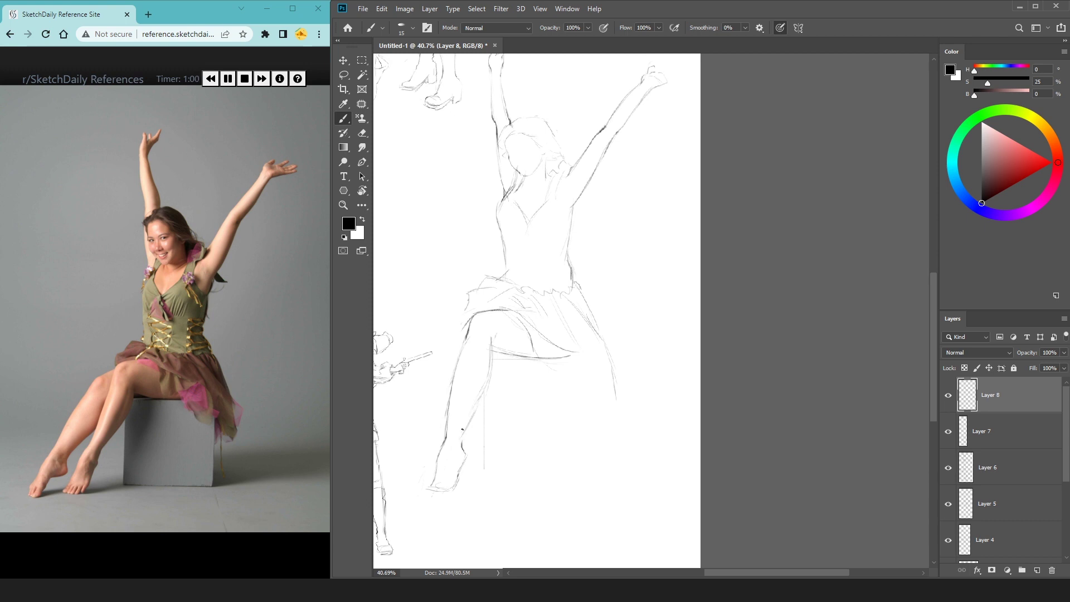
Step: Draw the calf line plus the box seat's vertical side and bottom edge
key(e)
drag(490, 346, 458, 450)
drag(481, 395, 483, 426)
mouse_move(484, 471)
mouse_down()
mouse_move(590, 471)
mouse_move(589, 393)
mouse_up()
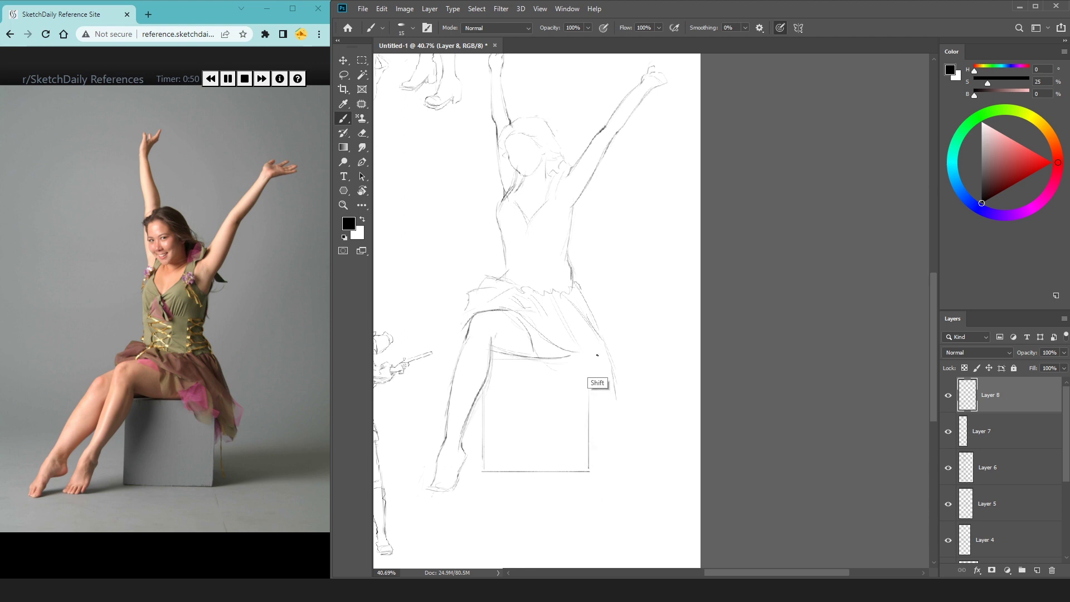
Step: Add a skirt fold and darken the left leg, knee and shin lines
mouse_move(539, 330)
mouse_down()
mouse_move(547, 352)
mouse_move(588, 394)
mouse_move(597, 390)
mouse_up()
mouse_move(445, 335)
mouse_down()
mouse_move(460, 326)
mouse_move(446, 333)
mouse_up()
drag(434, 353, 396, 445)
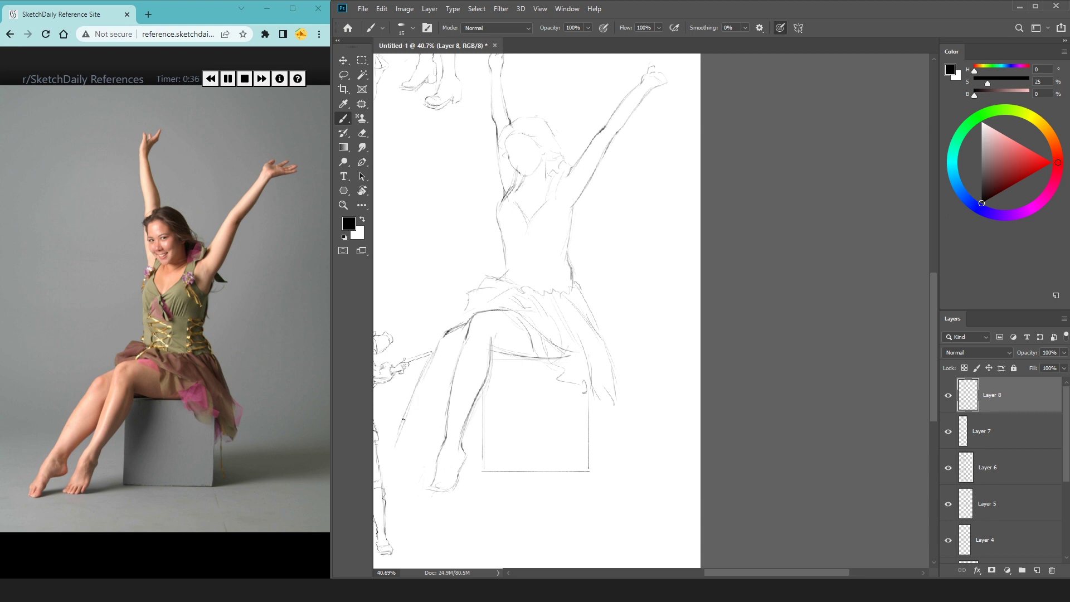
drag(419, 380, 381, 483)
drag(384, 491, 393, 490)
drag(402, 480, 410, 464)
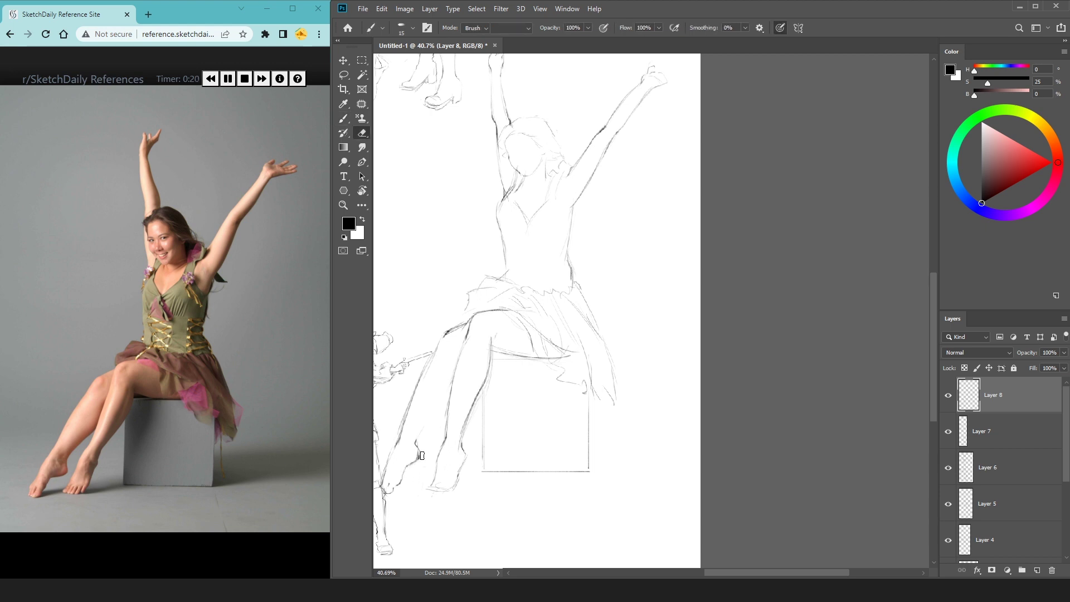
drag(415, 444, 450, 386)
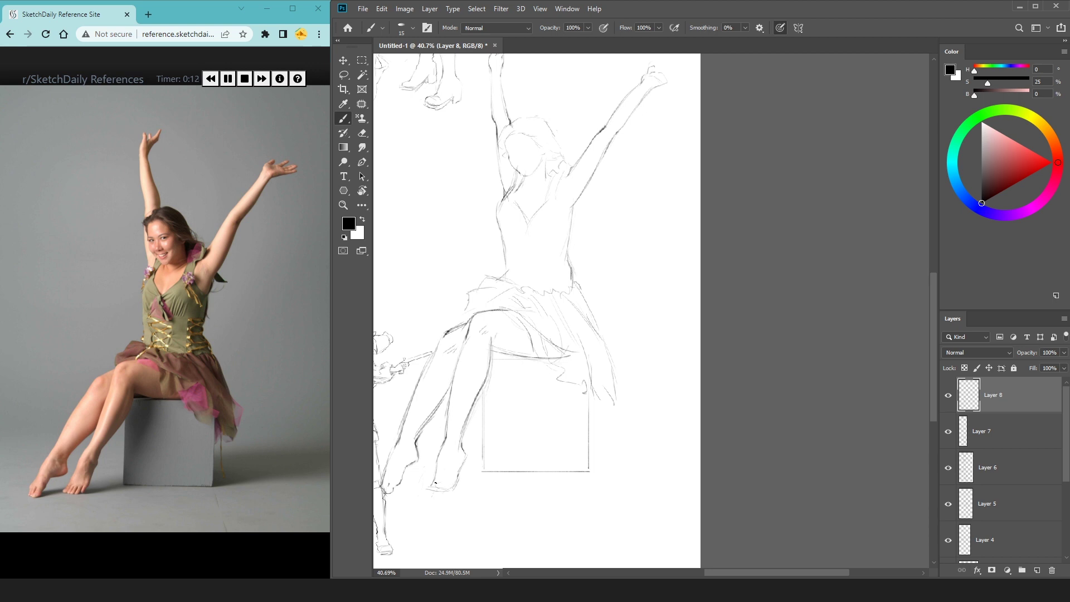
Step: Extend the raised hand's fingers and zoom out to the whole dancer
mouse_move(506, 382)
mouse_down()
mouse_move(497, 413)
mouse_move(518, 355)
mouse_up()
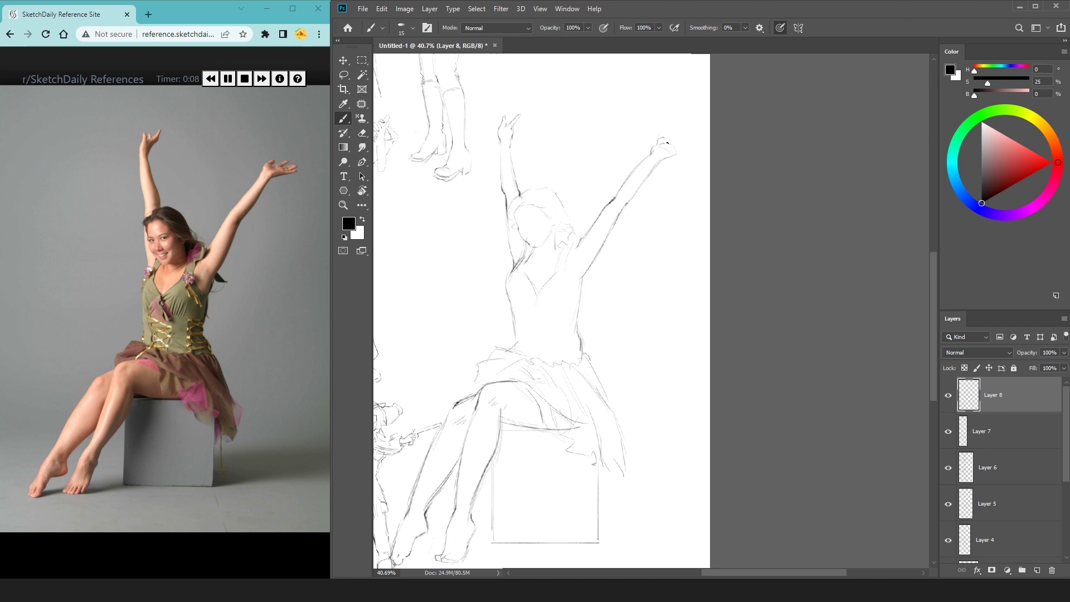
drag(674, 141, 681, 134)
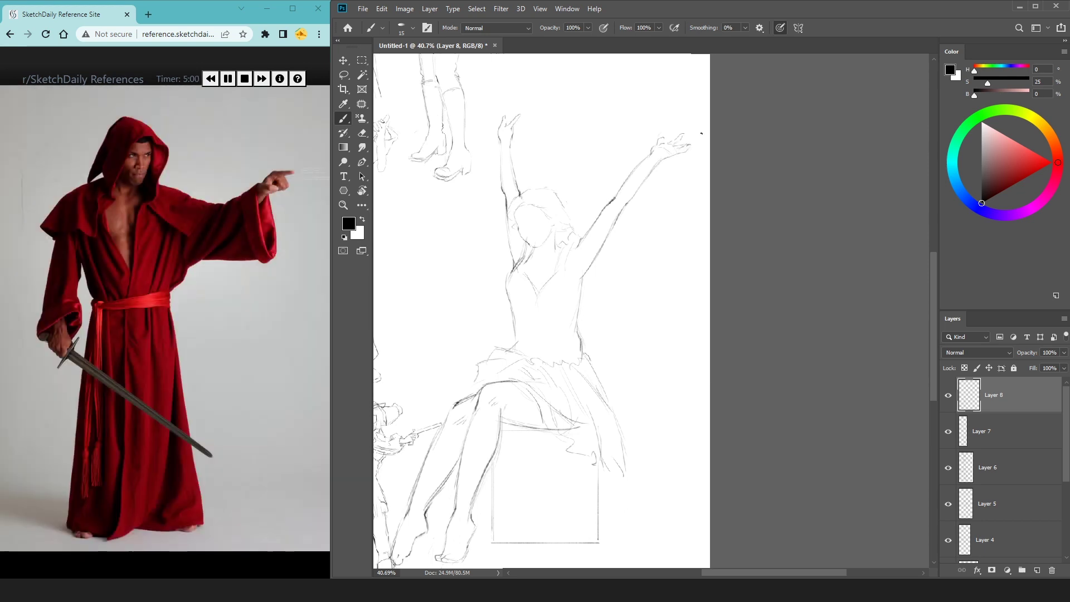
key(ctrl+minus)
Step: Scale the dancer sketch to about 62% and move it up and right
key(ctrl+t)
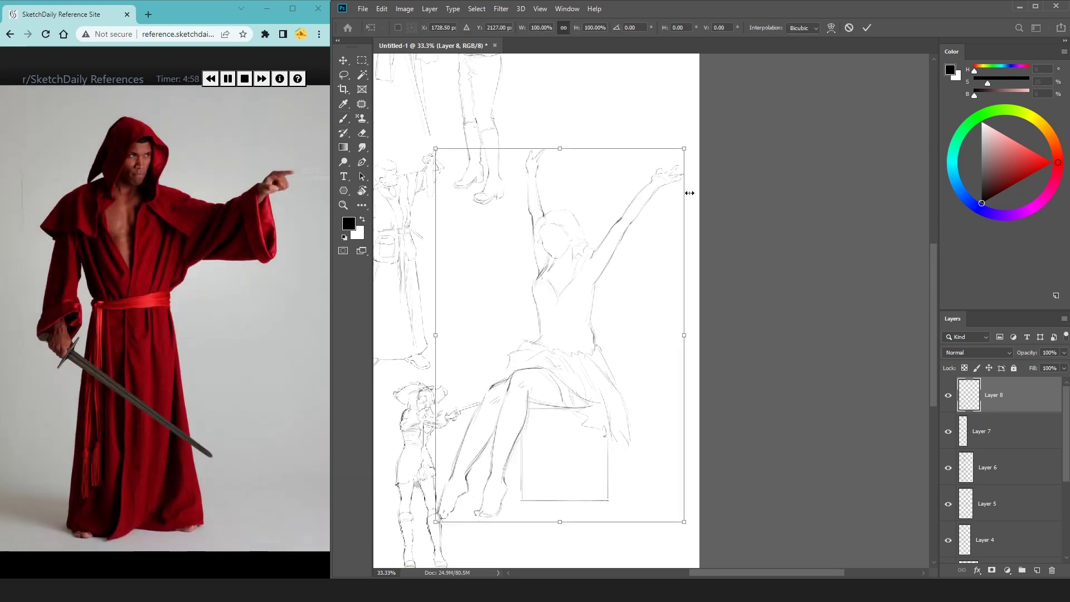
drag(685, 156, 591, 287)
scroll(557, 290, up, 3)
drag(592, 370, 598, 232)
key(Return)
scroll(598, 231, down, 5)
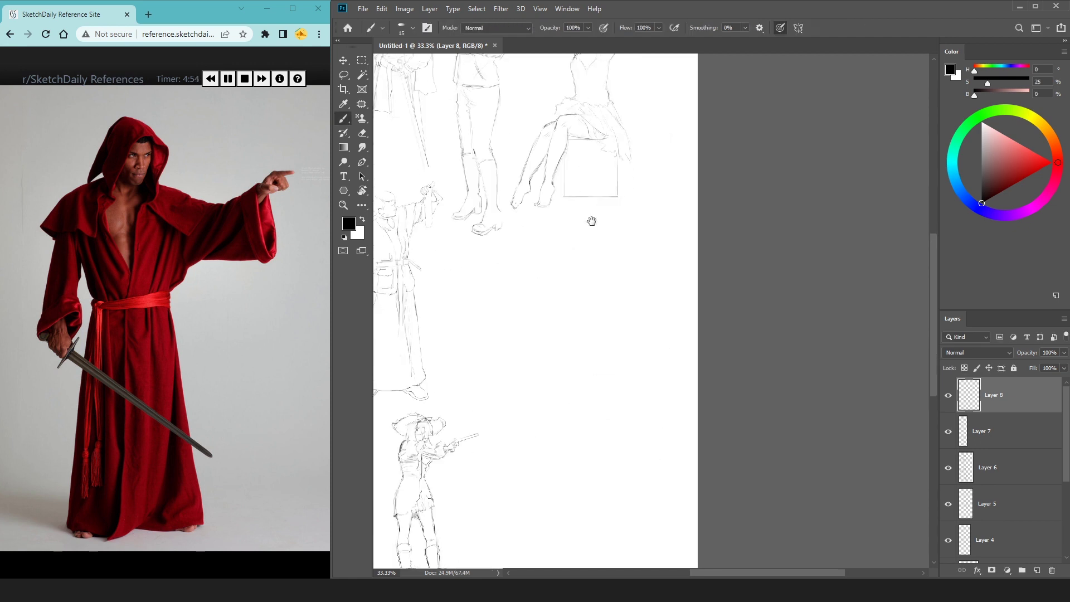
Step: Add Layer 9, skip to the next reference photo, and zoom to 50% on empty canvas
key(ctrl+shift+n)
key(Return)
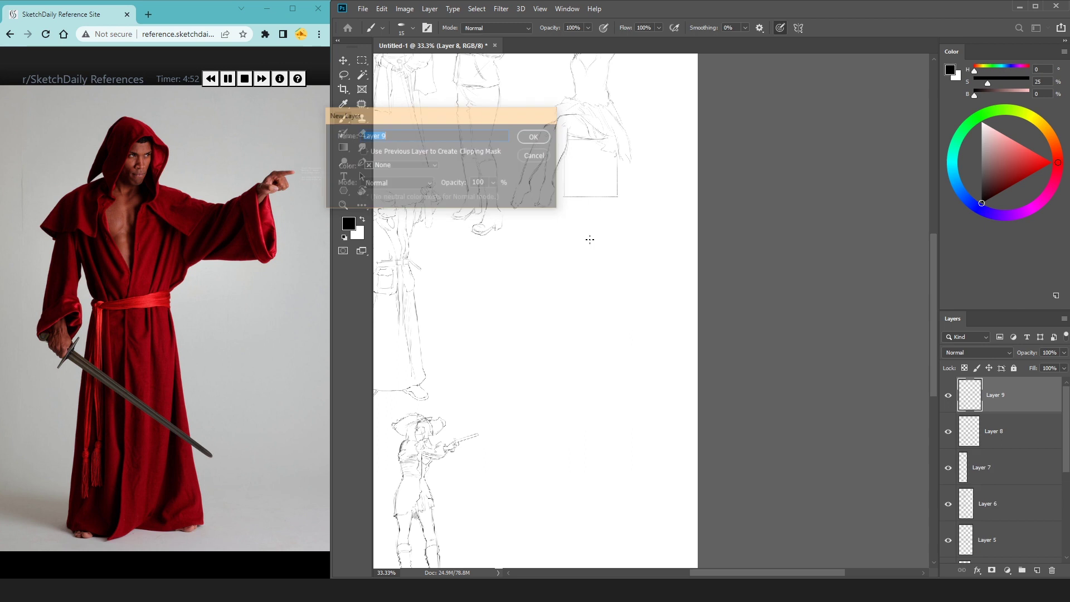
drag(583, 328, 588, 274)
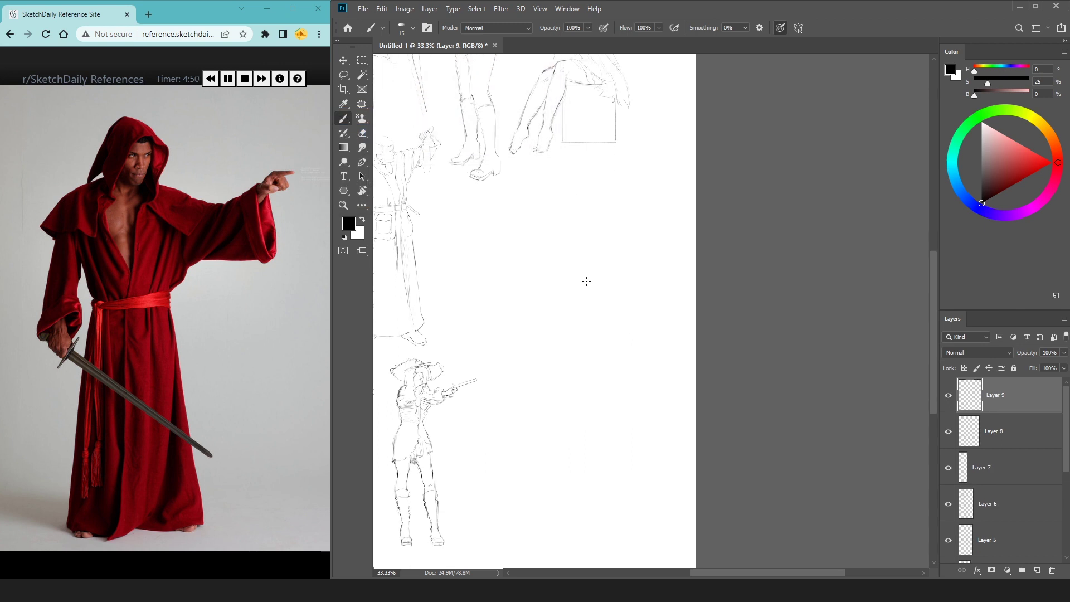
click(262, 78)
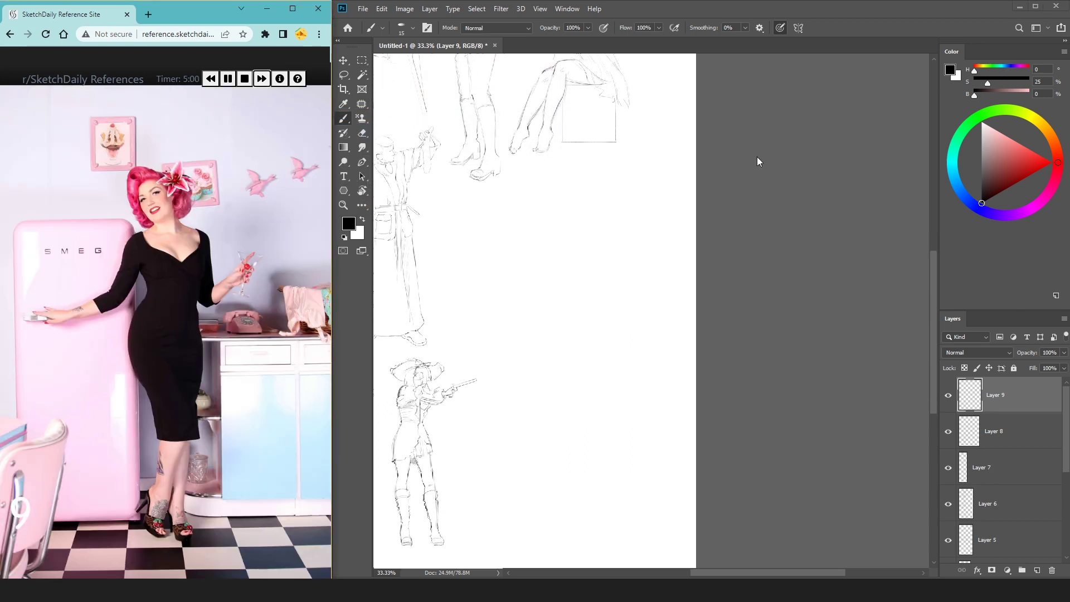
key(ctrl+t)
key(Return)
key(ctrl+plus)
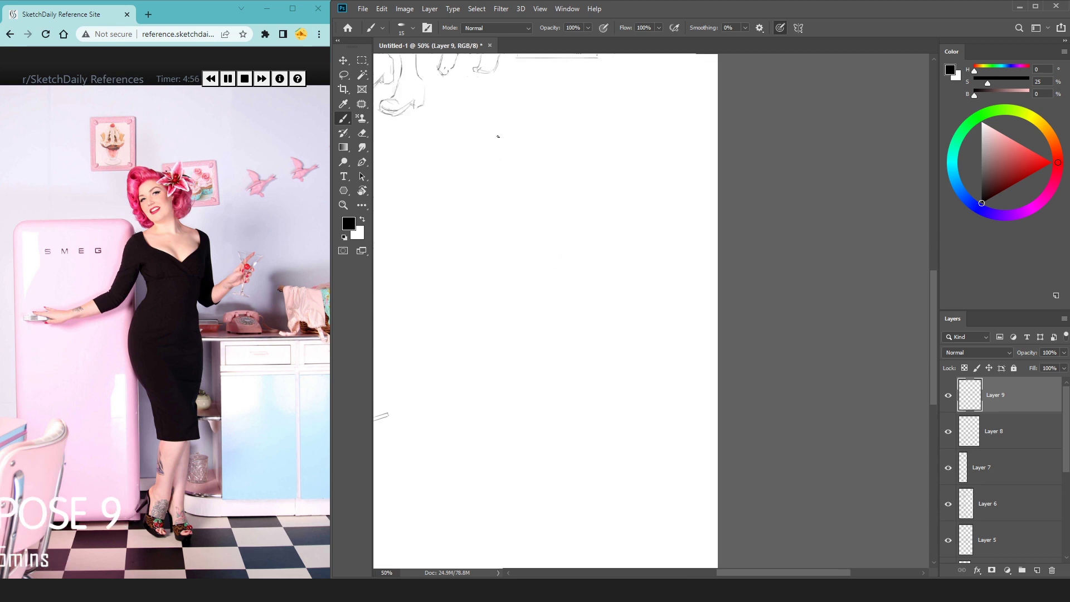
Step: Sketch the pin-up woman's head outline, curled hair, hair flower and face contour on Layer 9
mouse_move(498, 139)
mouse_down()
mouse_move(523, 139)
mouse_move(483, 149)
mouse_move(512, 203)
mouse_move(536, 173)
mouse_move(517, 143)
mouse_up()
click(534, 172)
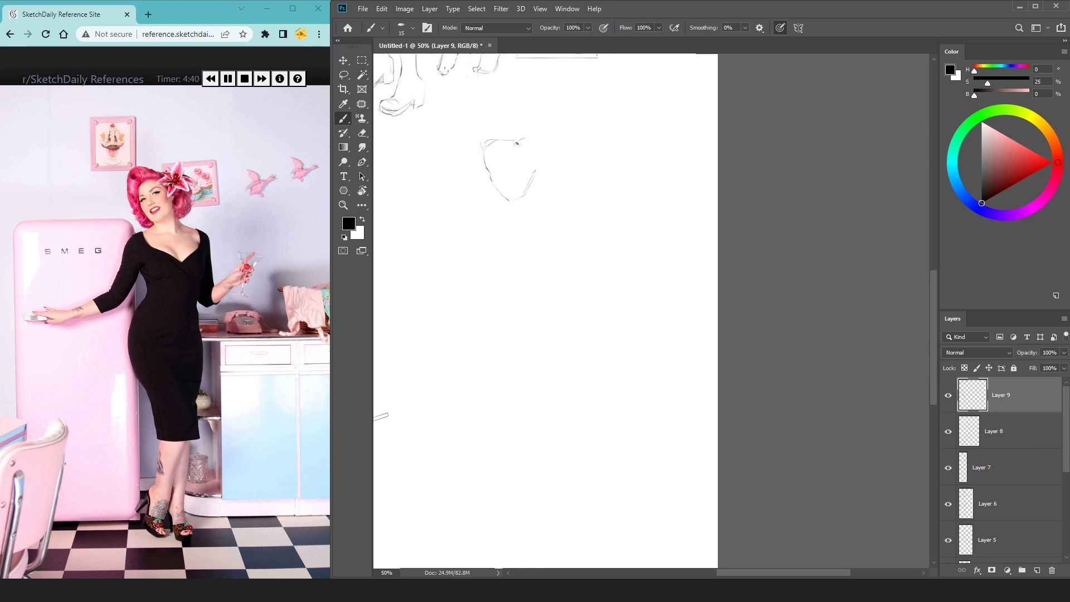
click(530, 147)
mouse_move(552, 161)
mouse_down()
mouse_move(513, 129)
mouse_move(550, 111)
mouse_move(545, 140)
mouse_up()
mouse_move(473, 132)
mouse_down()
mouse_move(492, 124)
mouse_move(469, 139)
mouse_up()
mouse_move(506, 138)
mouse_down()
mouse_move(517, 134)
mouse_move(483, 151)
mouse_move(484, 208)
mouse_up()
drag(506, 198, 518, 201)
drag(543, 191, 545, 206)
Step: Add the neck, shoulder line and a downward arm line below the face
mouse_move(516, 210)
mouse_down()
mouse_move(468, 226)
mouse_move(439, 304)
mouse_up()
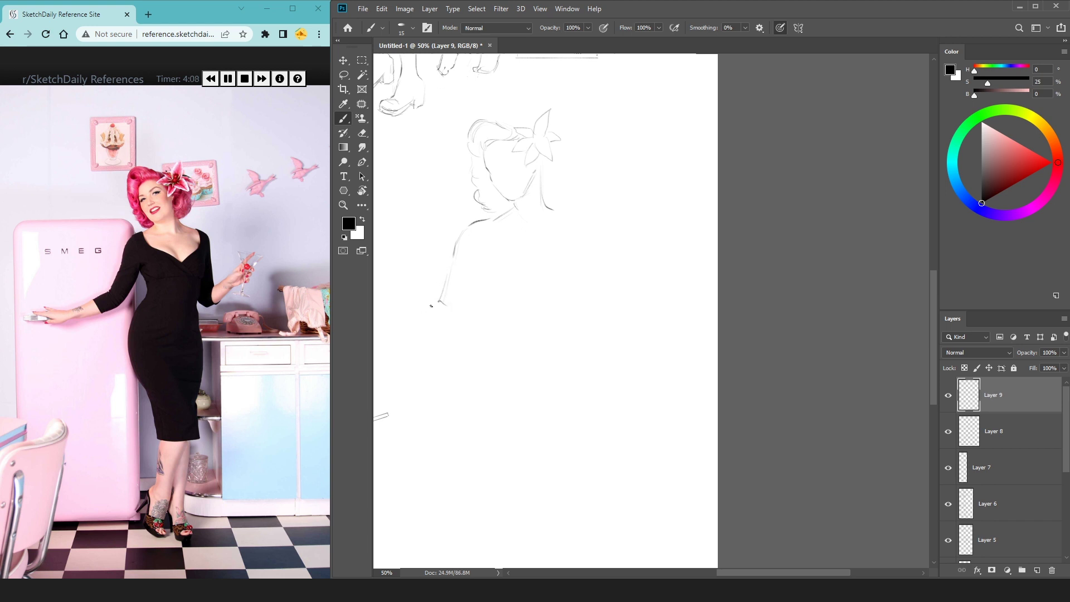
mouse_move(439, 310)
mouse_down()
mouse_move(449, 310)
mouse_move(432, 310)
mouse_up()
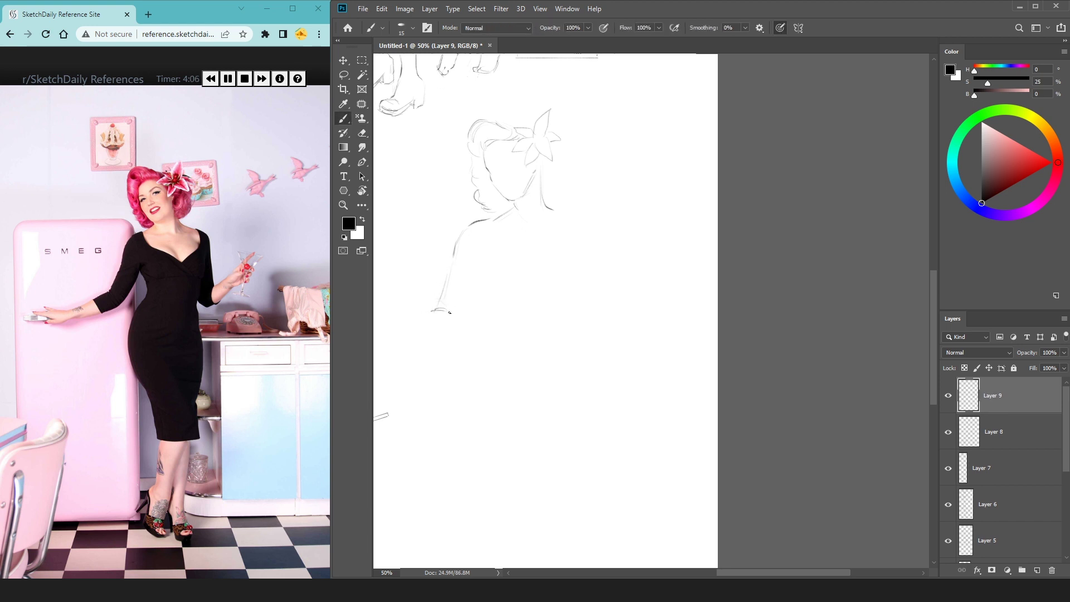
drag(476, 278, 461, 315)
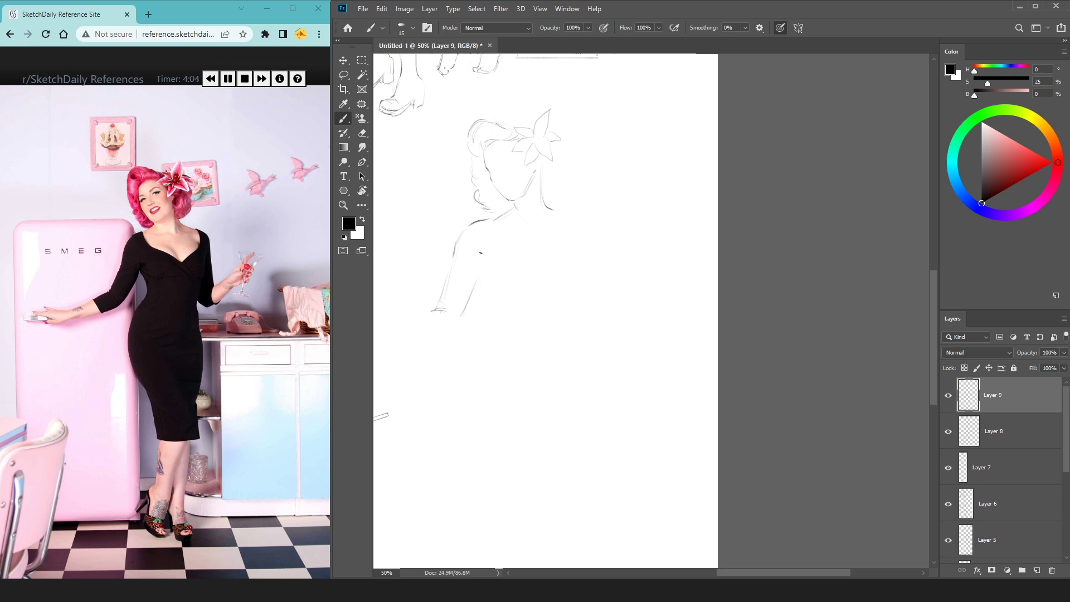
mouse_move(458, 238)
mouse_down()
mouse_move(464, 229)
mouse_move(480, 258)
mouse_up()
drag(484, 283, 488, 316)
drag(499, 233, 493, 219)
Step: Draw the V-neckline and collar, undo a bad shoulder stroke, then the right torso and hip
mouse_move(497, 224)
mouse_down()
mouse_move(509, 247)
mouse_move(542, 265)
mouse_up()
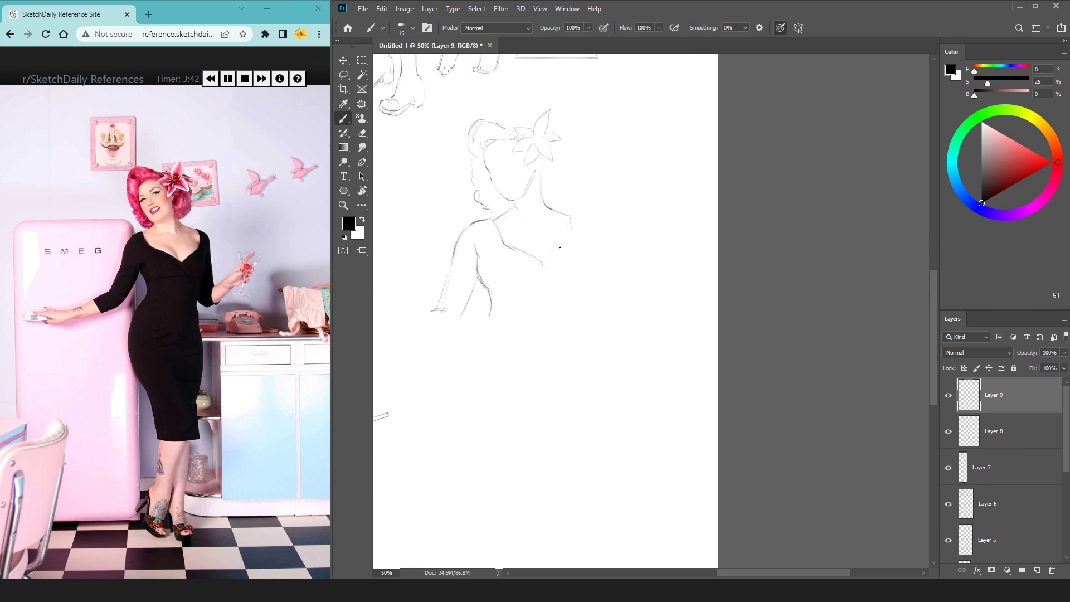
drag(510, 209, 490, 220)
drag(568, 215, 599, 247)
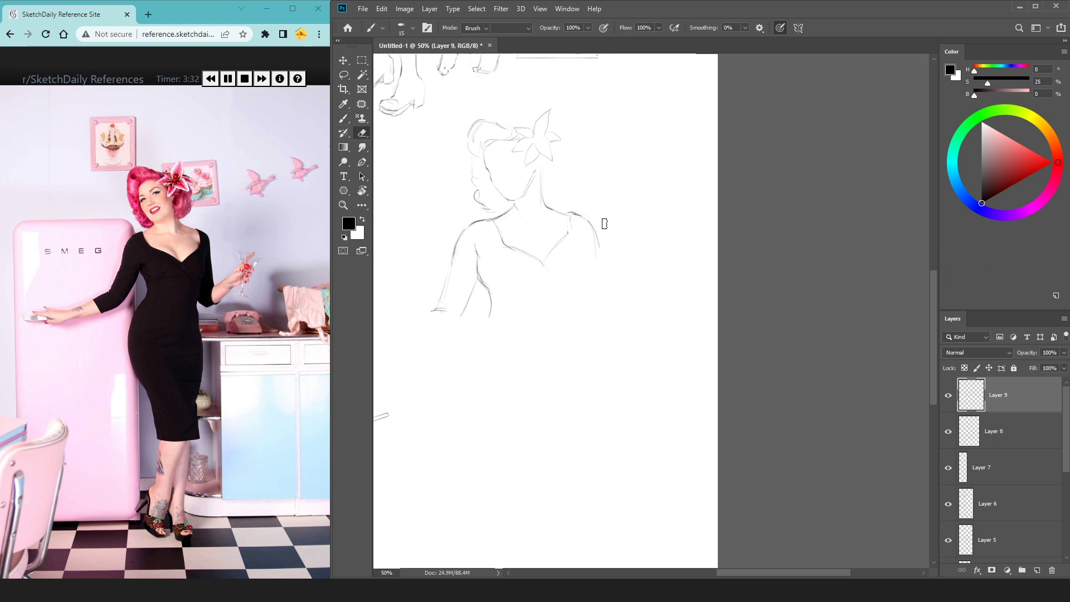
key(ctrl+z)
drag(596, 232, 589, 300)
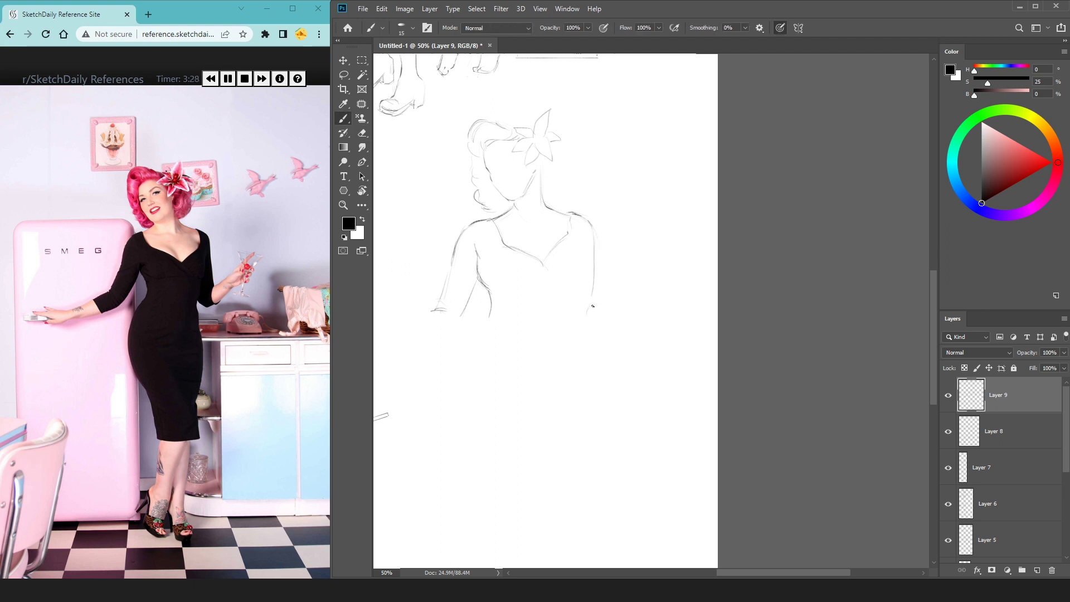
drag(592, 303, 586, 331)
Step: Erase stray arm marks, redraw the left arm line, and darken the torso's right side
key(e)
drag(468, 282, 491, 297)
key(b)
key(e)
key(b)
mouse_move(481, 256)
mouse_down()
mouse_move(473, 291)
mouse_move(483, 275)
mouse_move(494, 322)
mouse_move(472, 384)
mouse_move(496, 462)
mouse_up()
key(e)
key(b)
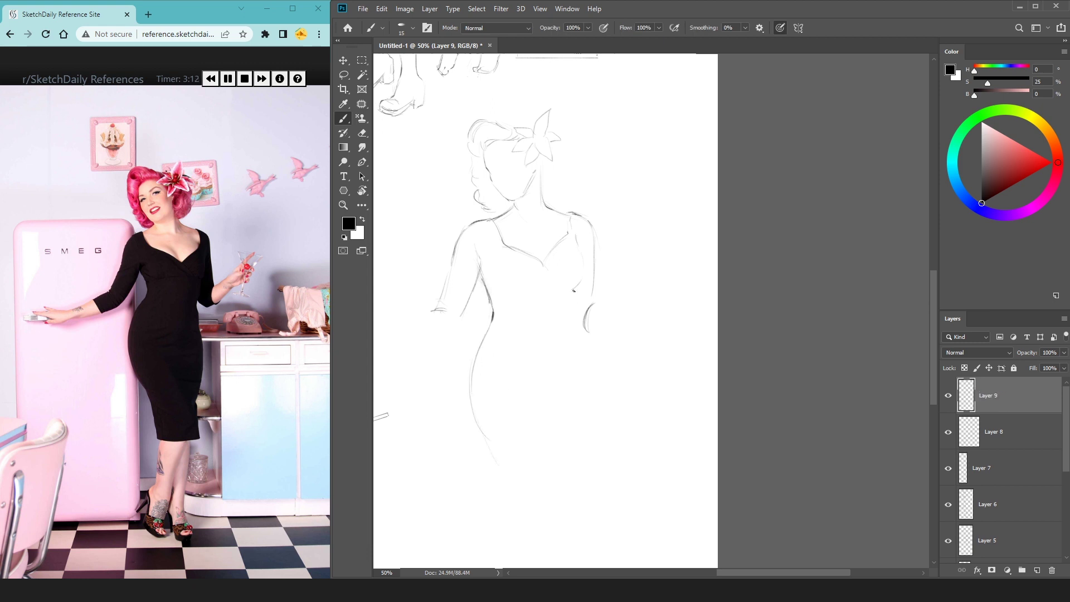
mouse_move(584, 260)
mouse_down()
mouse_move(569, 366)
mouse_move(550, 262)
mouse_move(563, 260)
mouse_up()
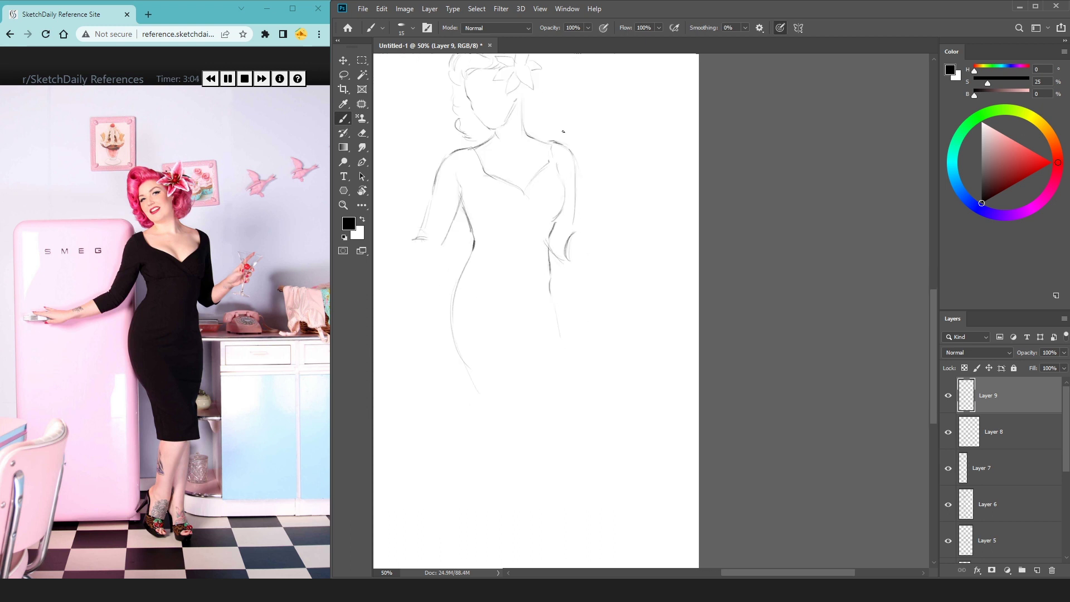
Step: Draw the right shoulder, upper arm, bent elbow and forearm rising toward the hand
drag(565, 146, 569, 167)
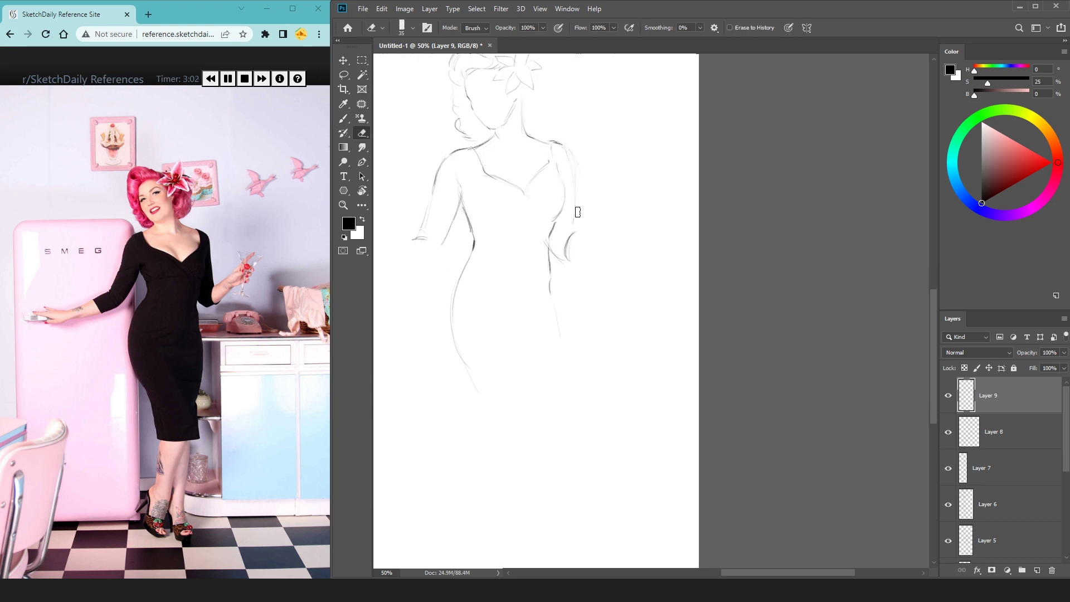
drag(575, 234, 573, 198)
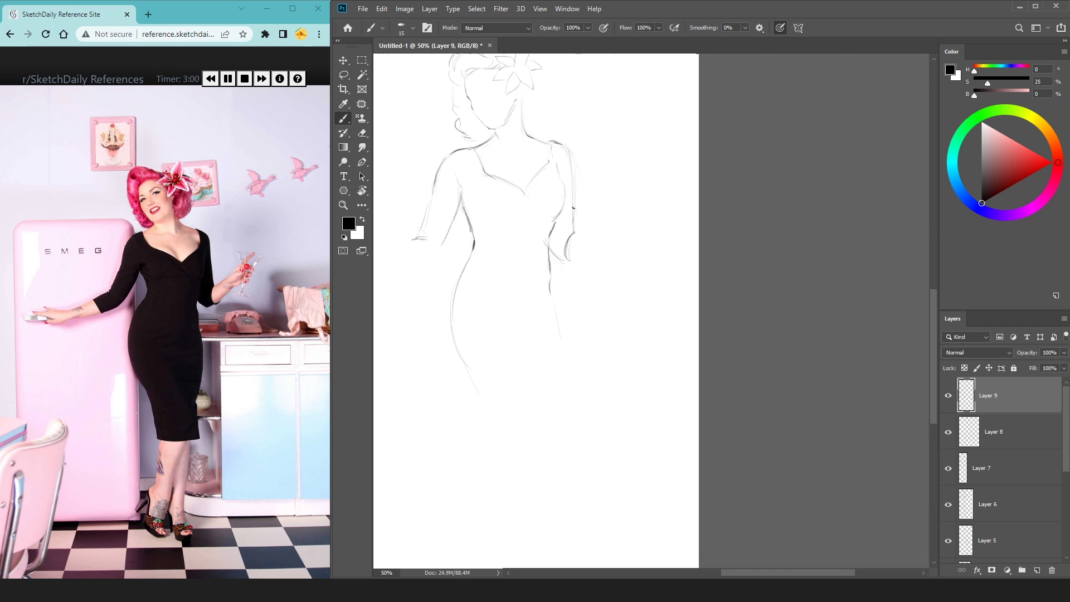
mouse_move(573, 226)
mouse_down()
mouse_move(566, 258)
mouse_move(613, 205)
mouse_up()
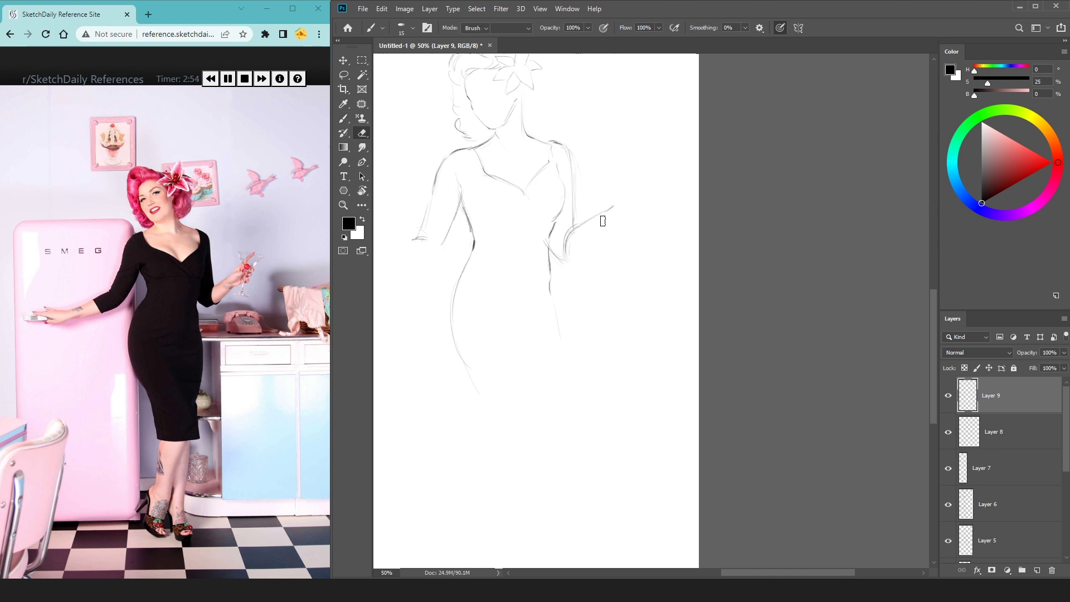
drag(597, 212, 613, 193)
drag(611, 194, 635, 177)
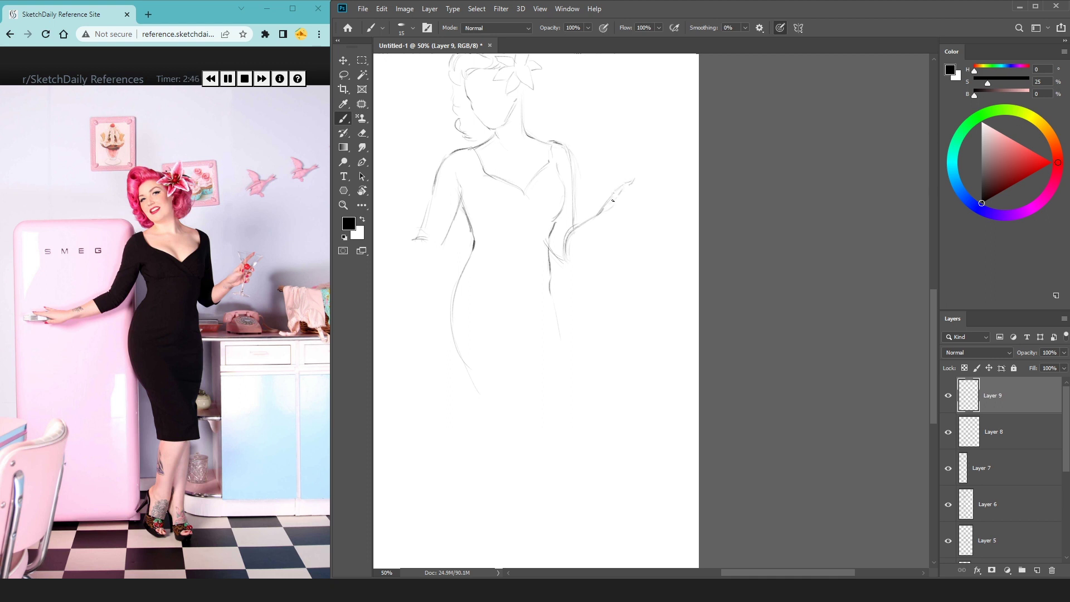
Step: Sketch the raised hand holding a martini glass and refine the forearm
drag(618, 205, 631, 191)
drag(616, 176, 636, 177)
mouse_move(620, 234)
mouse_down()
mouse_move(623, 214)
mouse_move(612, 230)
mouse_up()
drag(629, 212, 620, 215)
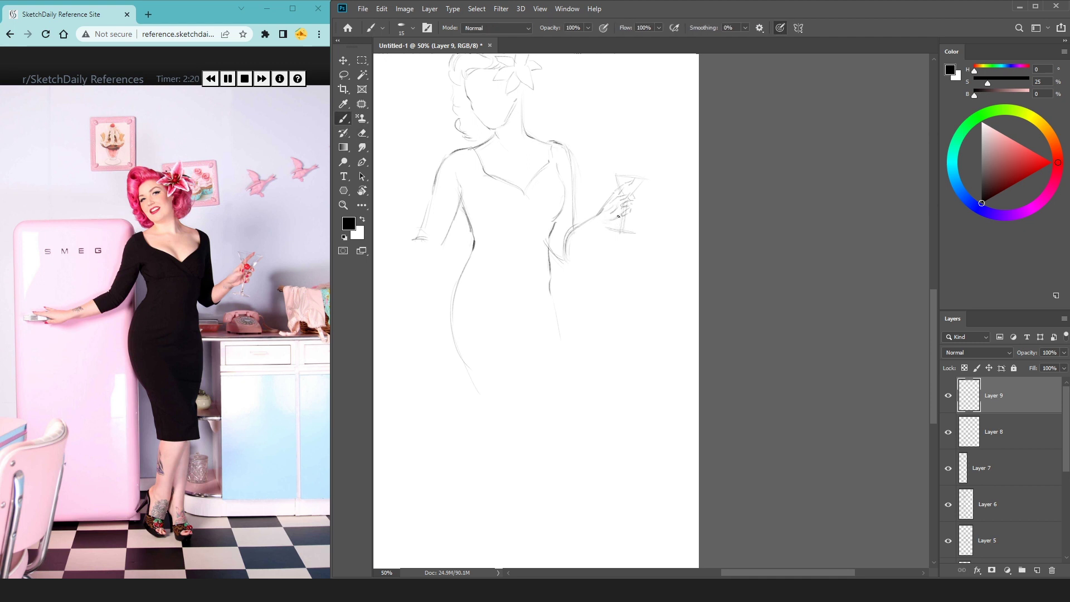
mouse_move(607, 225)
mouse_down()
mouse_move(569, 261)
mouse_move(514, 353)
mouse_up()
key(ctrl+minus)
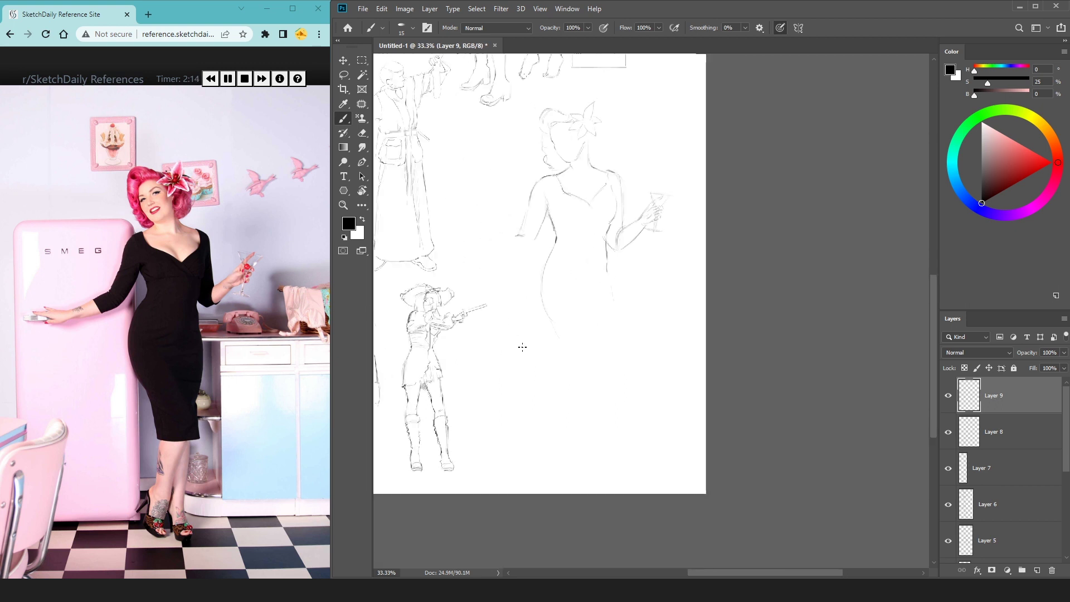
Step: Scale the woman sketch slightly smaller, zoom in to 50%, and set brush size 30
key(ctrl+t)
drag(673, 101, 649, 134)
key(Return)
key(b)
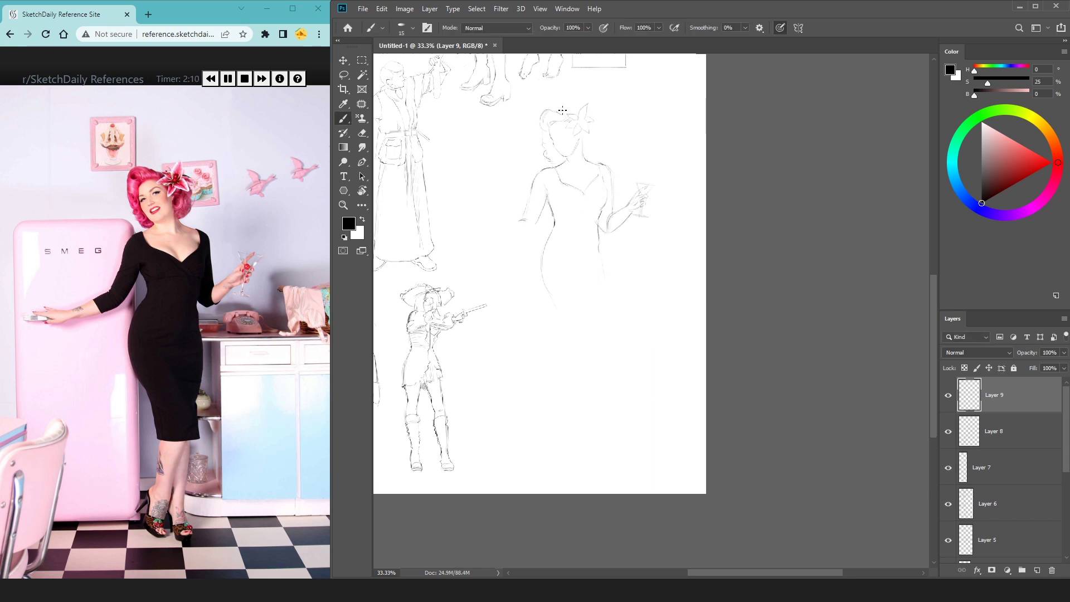
scroll(557, 107, up, 2)
key(])
key(bracketright)
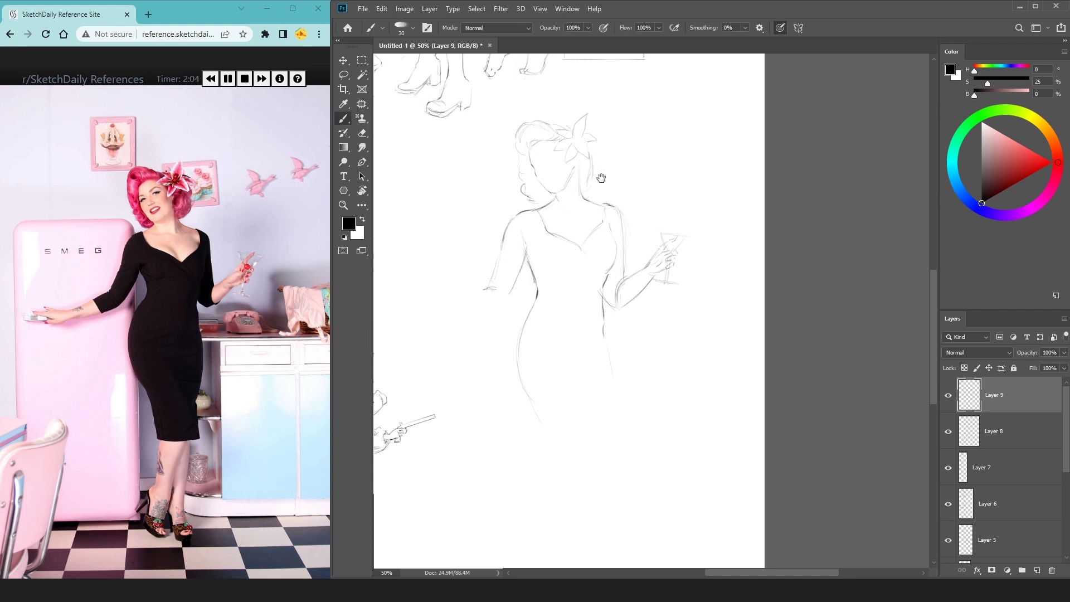
Step: Draw the other forearm reaching left, erasing and redrawing its line darker
drag(458, 303, 441, 322)
key(e)
mouse_move(493, 293)
mouse_down()
mouse_move(436, 321)
mouse_move(511, 296)
mouse_up()
key(b)
key(e)
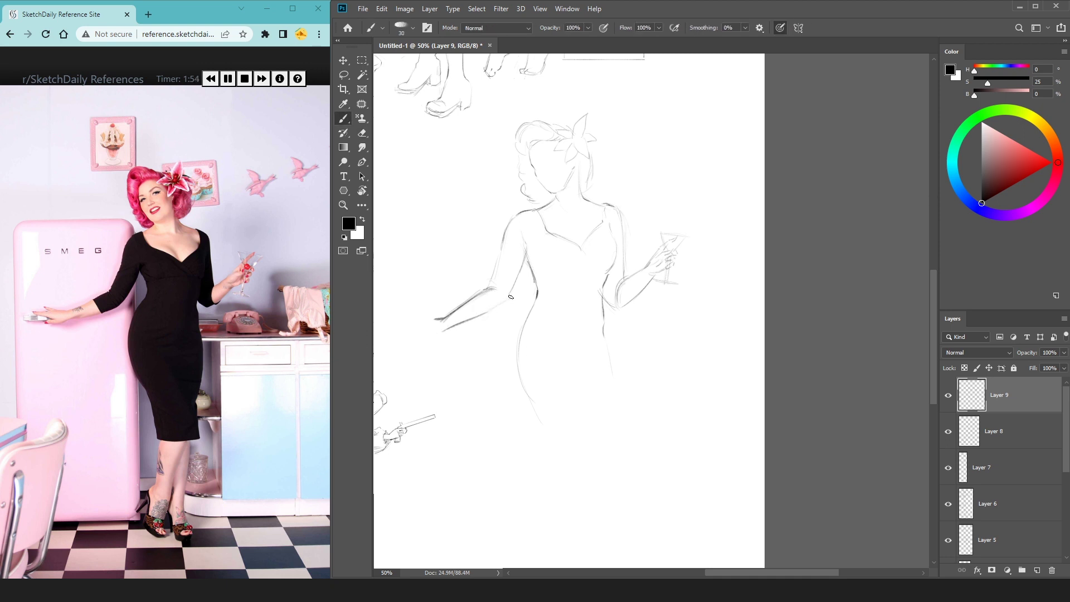
key(b)
Step: Add the wrist, extend the forearm left, and sketch the open hand's lower edge
drag(472, 295, 479, 315)
drag(439, 317, 421, 322)
key(ctrl+z)
drag(412, 328, 418, 324)
drag(427, 336, 440, 332)
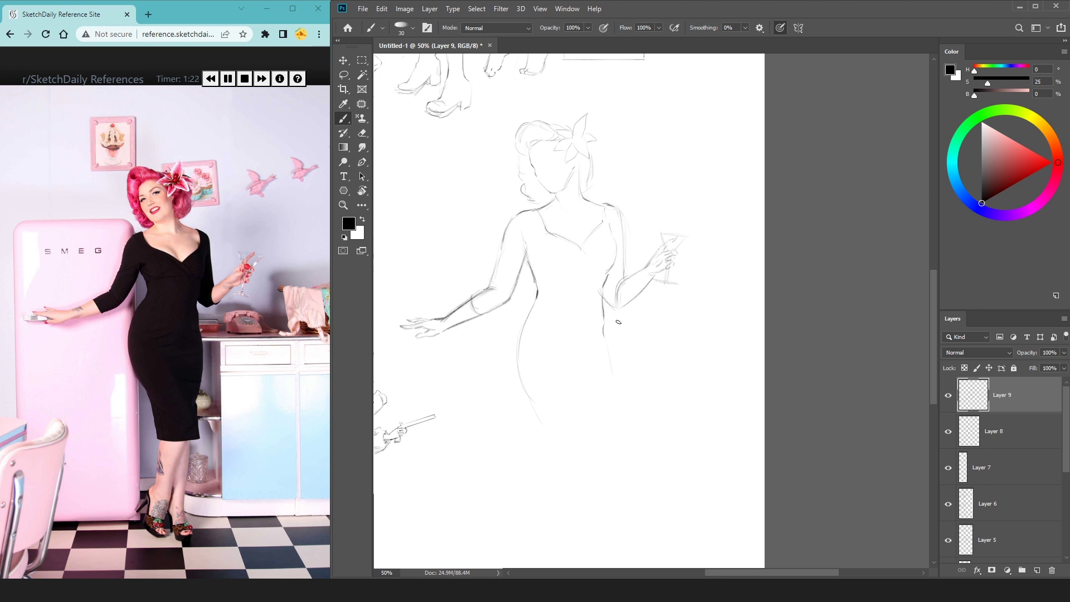
Step: Draw the left hip and right leg contours, redoing the too-dark hip stroke
drag(630, 294, 596, 242)
drag(490, 273, 491, 323)
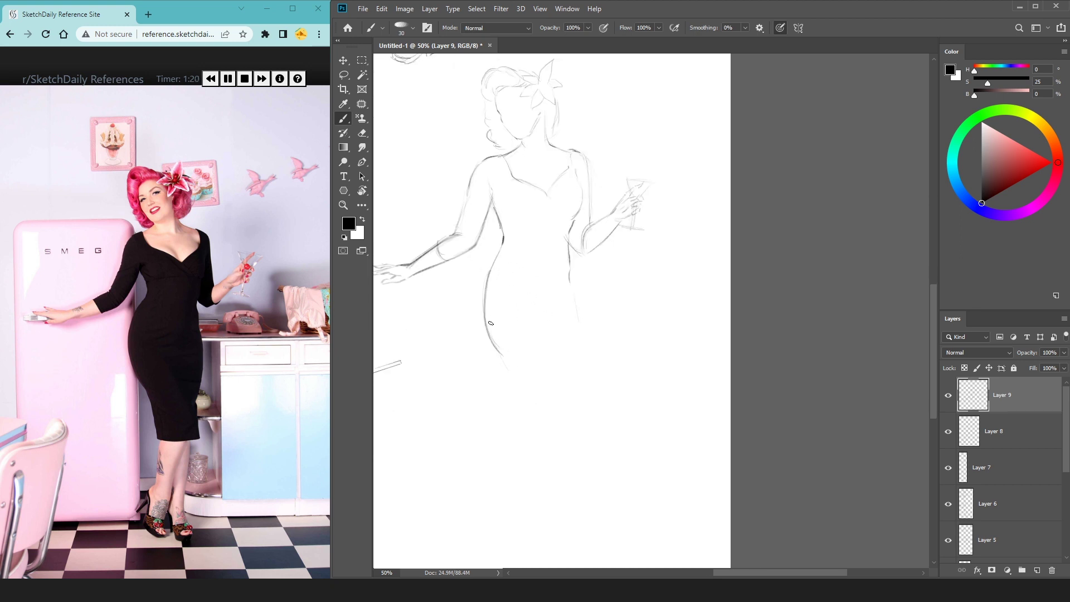
key(ctrl+z)
mouse_move(489, 272)
mouse_down()
mouse_move(485, 326)
mouse_move(513, 385)
mouse_up()
drag(568, 392, 555, 328)
drag(563, 394, 515, 519)
drag(529, 450, 531, 398)
Step: Refine and darken the lower leg lines and the left leg's inner line
key(e)
drag(522, 466, 516, 479)
key(b)
mouse_move(542, 421)
mouse_down()
mouse_move(526, 466)
mouse_move(552, 374)
mouse_move(529, 454)
mouse_up()
key(e)
key(b)
mouse_move(566, 352)
mouse_down()
mouse_move(521, 501)
mouse_move(501, 511)
mouse_up()
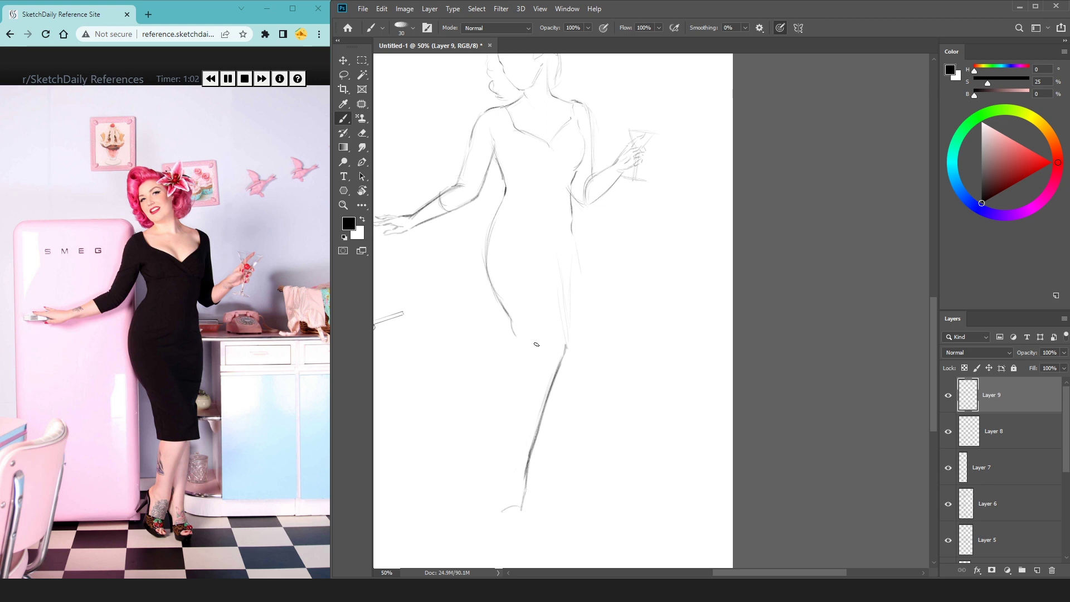
drag(532, 347, 507, 476)
mouse_move(512, 429)
mouse_down()
mouse_move(496, 486)
mouse_move(502, 510)
mouse_move(522, 508)
mouse_move(521, 529)
mouse_move(504, 531)
mouse_up()
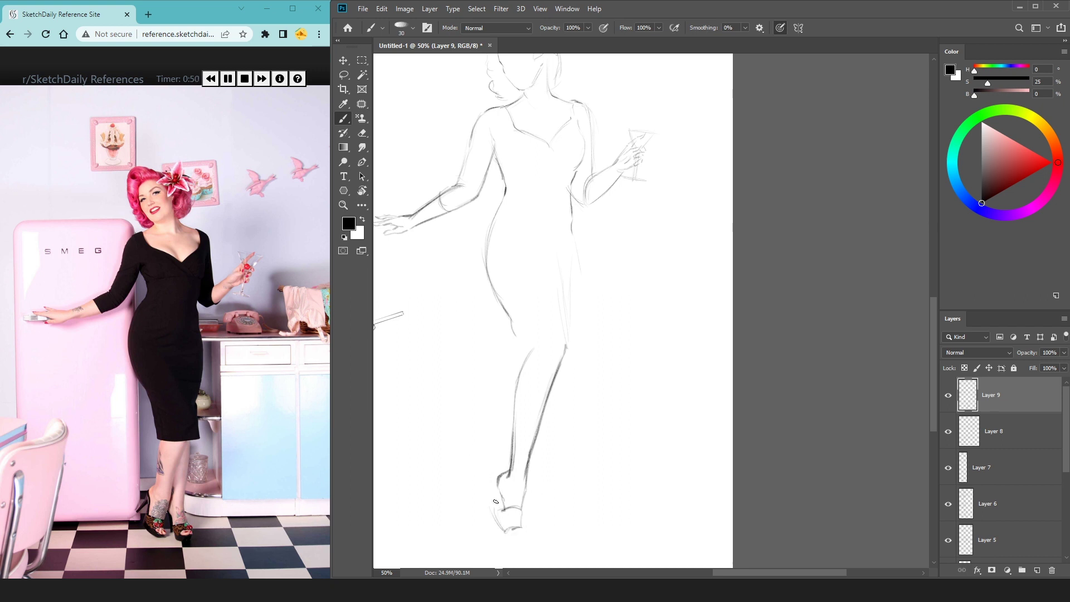
Step: Outline the high-heeled shoe's heel, toe and sole
drag(493, 492, 496, 509)
drag(478, 503, 493, 460)
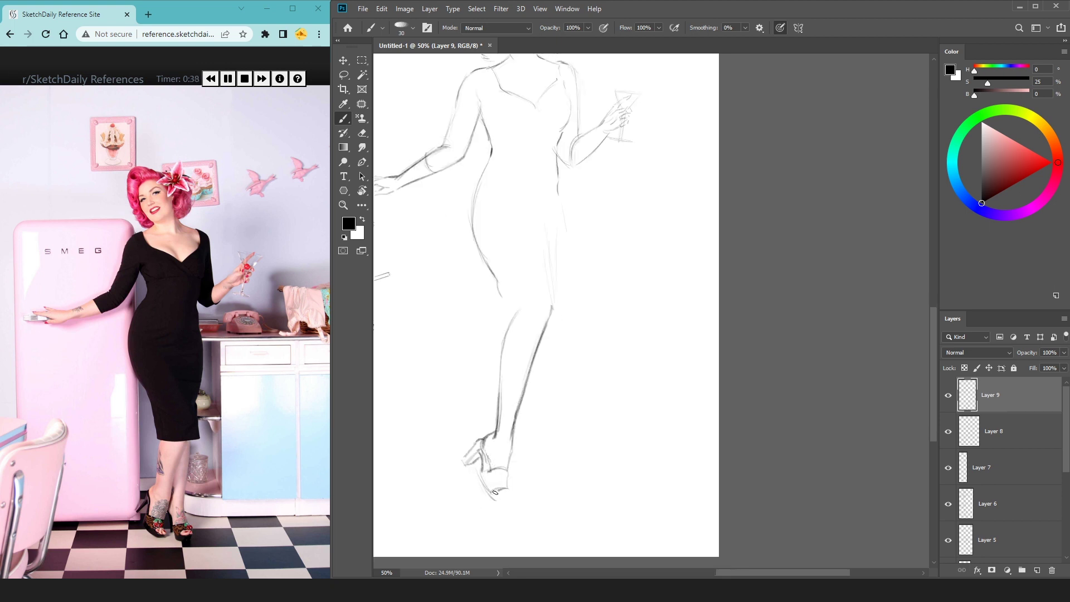
drag(493, 501, 505, 502)
drag(577, 361, 554, 374)
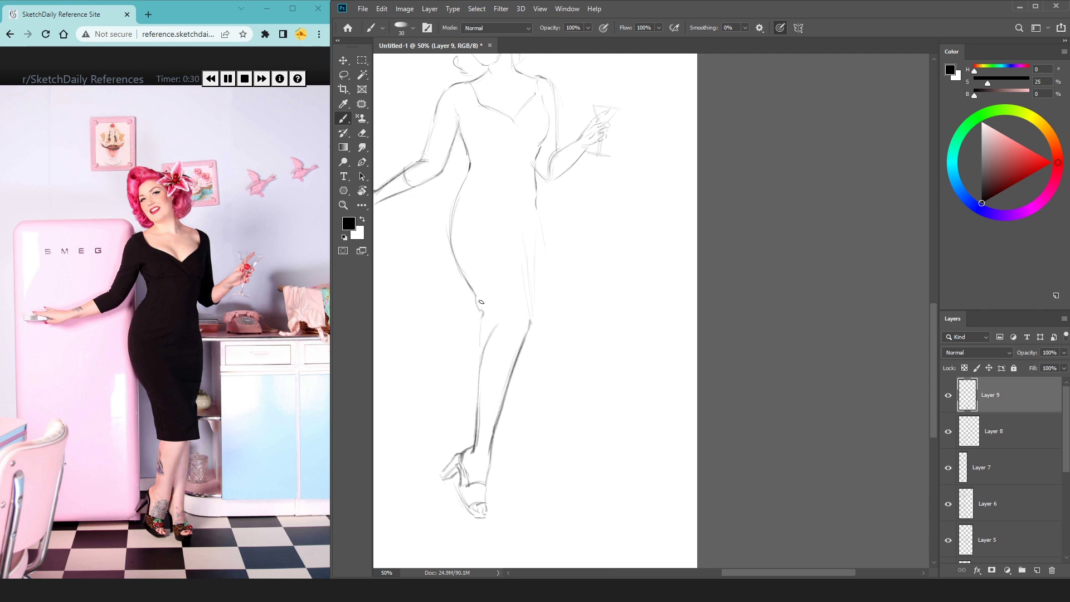
key(Delete)
Step: Restore the accidentally deleted figure and redraw the left knee and right dress edge
key(e)
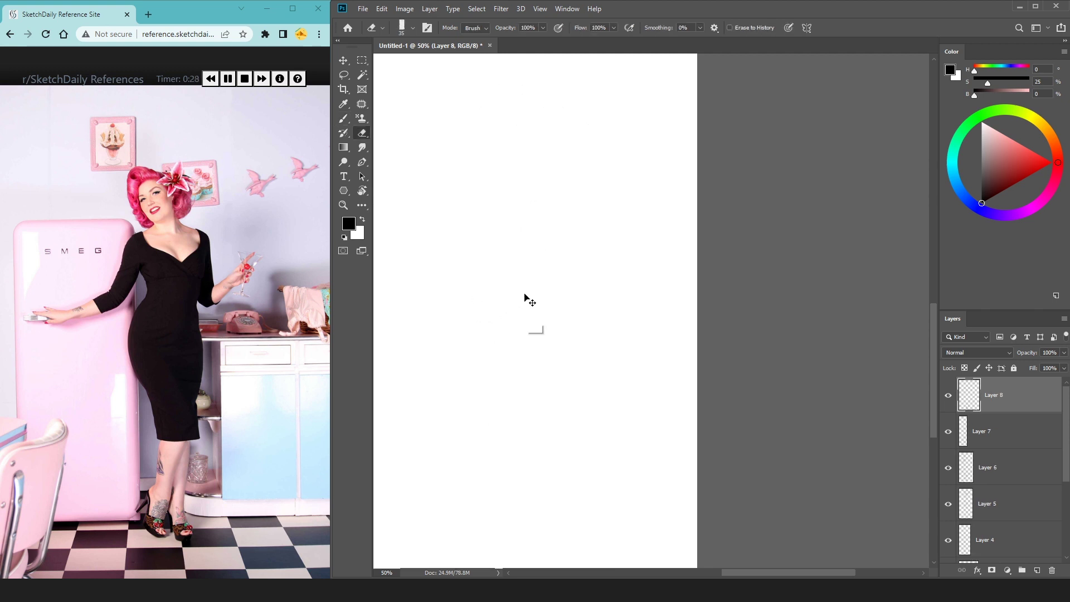
key(ctrl+z)
key(b)
key(b)
drag(482, 316, 484, 356)
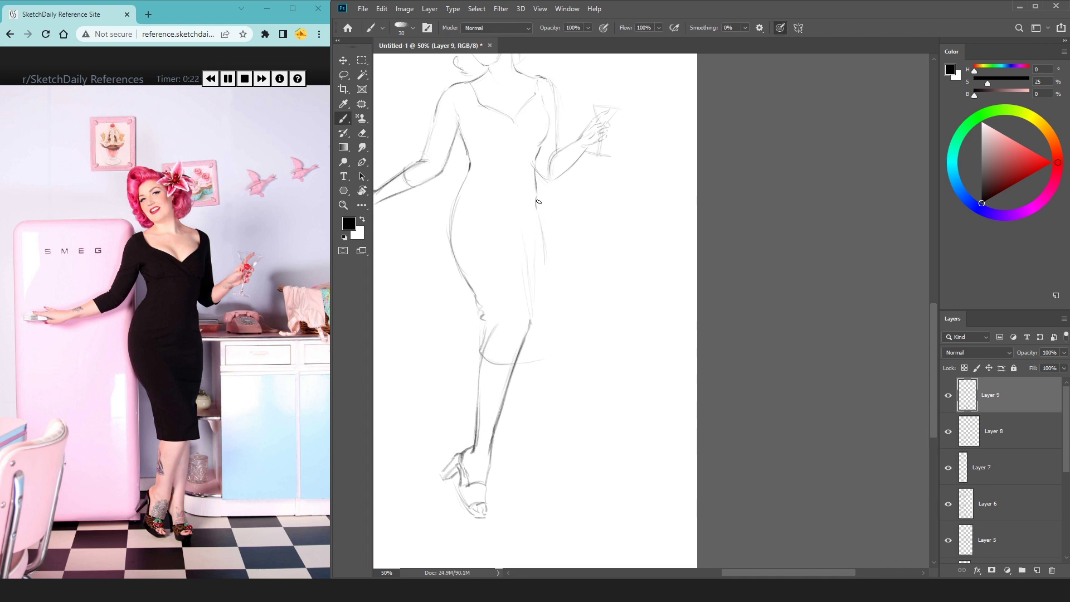
drag(543, 242, 546, 300)
drag(539, 224, 544, 255)
drag(541, 319, 530, 372)
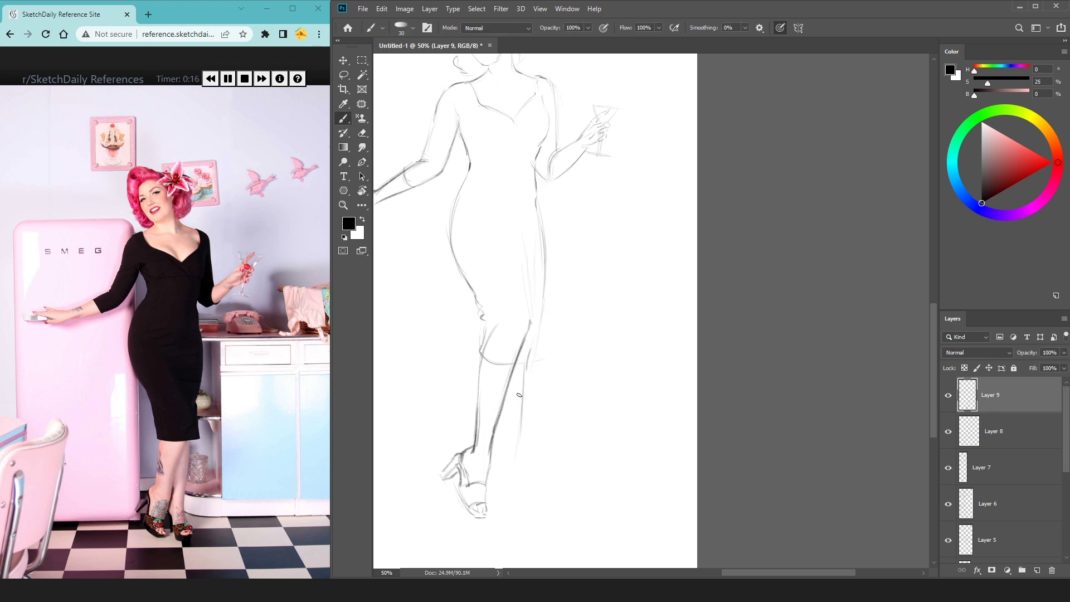
Step: Redraw the back of the calf and outline the back foot
drag(526, 368, 511, 457)
key(ctrl+z)
drag(527, 358, 501, 451)
drag(518, 397, 506, 481)
key(ctrl+z)
drag(516, 409, 507, 499)
key(e)
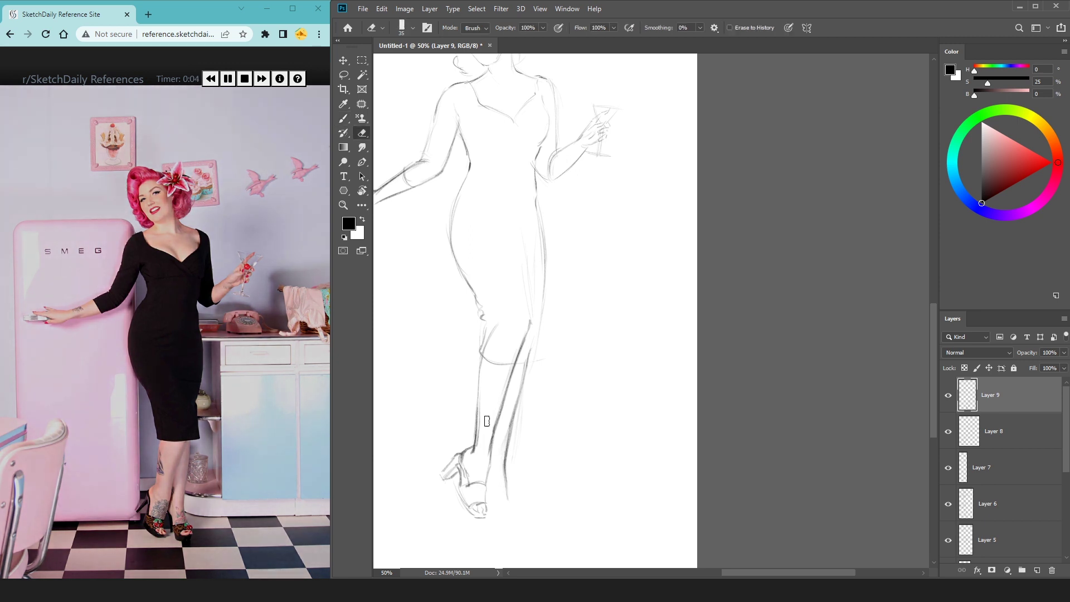
key(b)
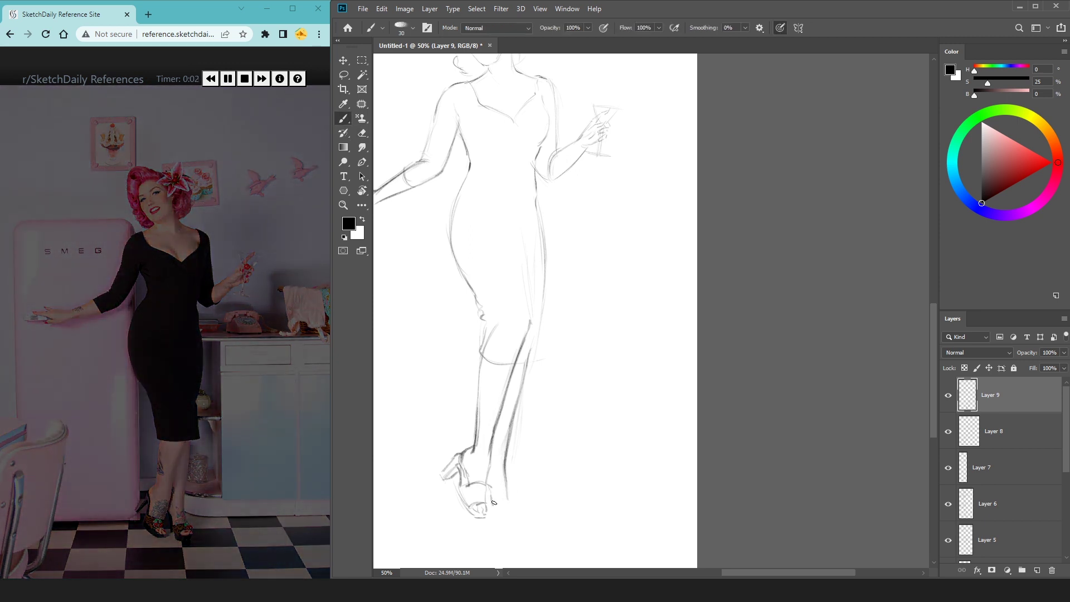
drag(493, 499, 511, 510)
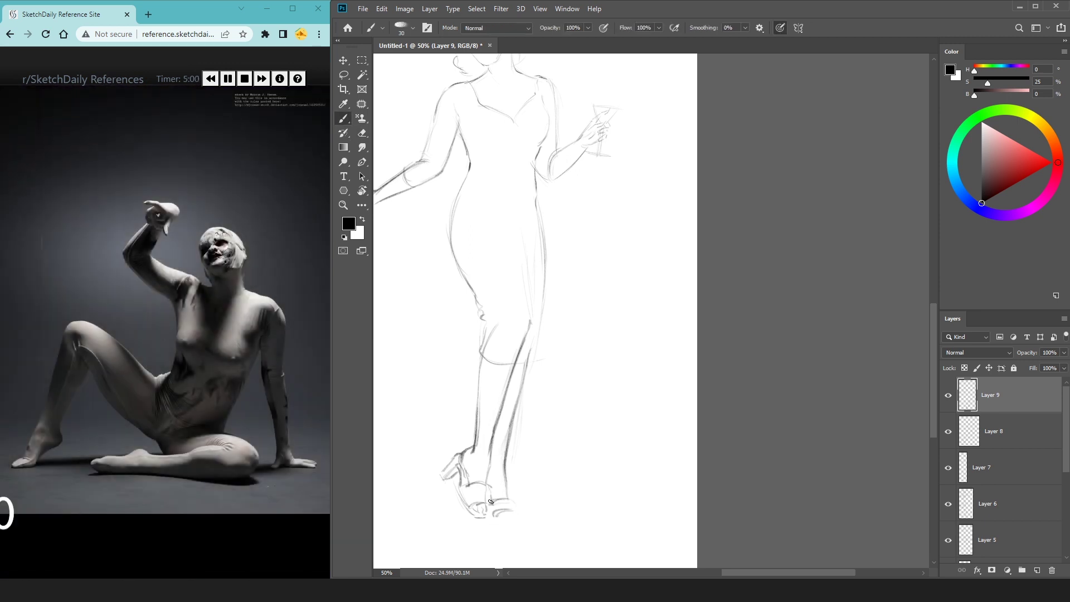
Step: Finish the dress hem and right side of the pin-up figure
scroll(578, 301, up, 2)
mouse_move(511, 422)
mouse_down()
mouse_move(538, 422)
mouse_move(544, 351)
mouse_up()
key(e)
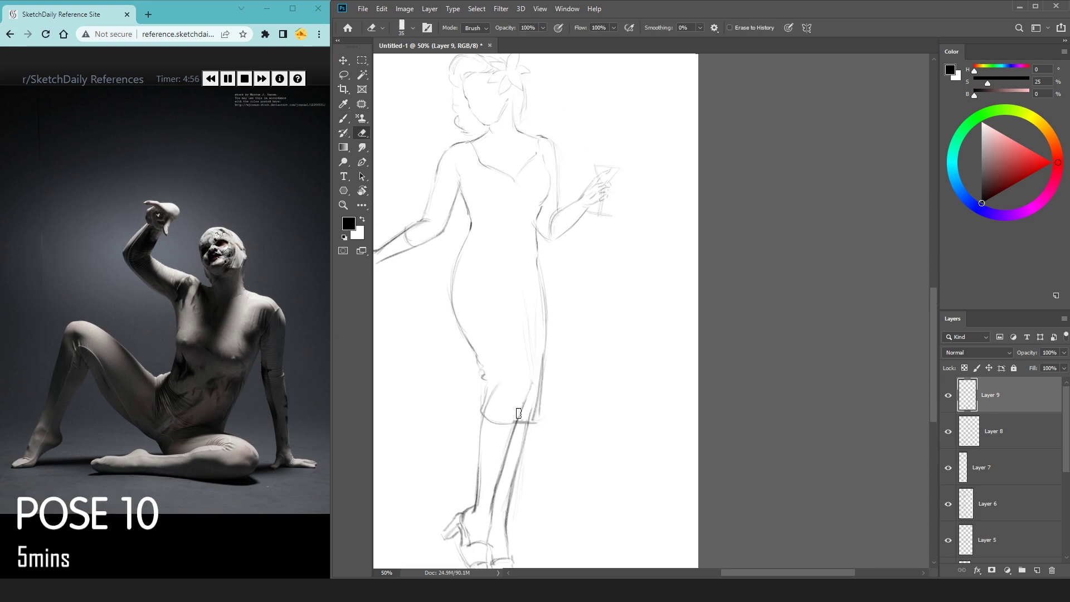
drag(538, 301, 564, 353)
key(ctrl+minus)
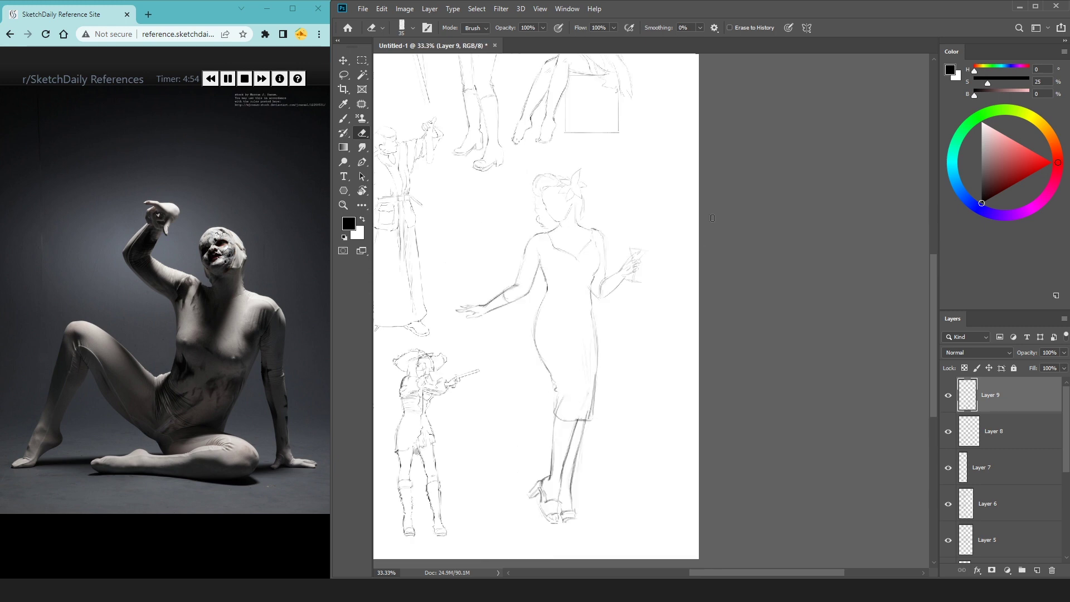
Step: Lasso the raised hand and glass and enlarge them
key(l)
mouse_move(616, 276)
mouse_down()
mouse_move(620, 253)
mouse_move(617, 261)
mouse_up()
key(ctrl+t)
drag(673, 221, 689, 219)
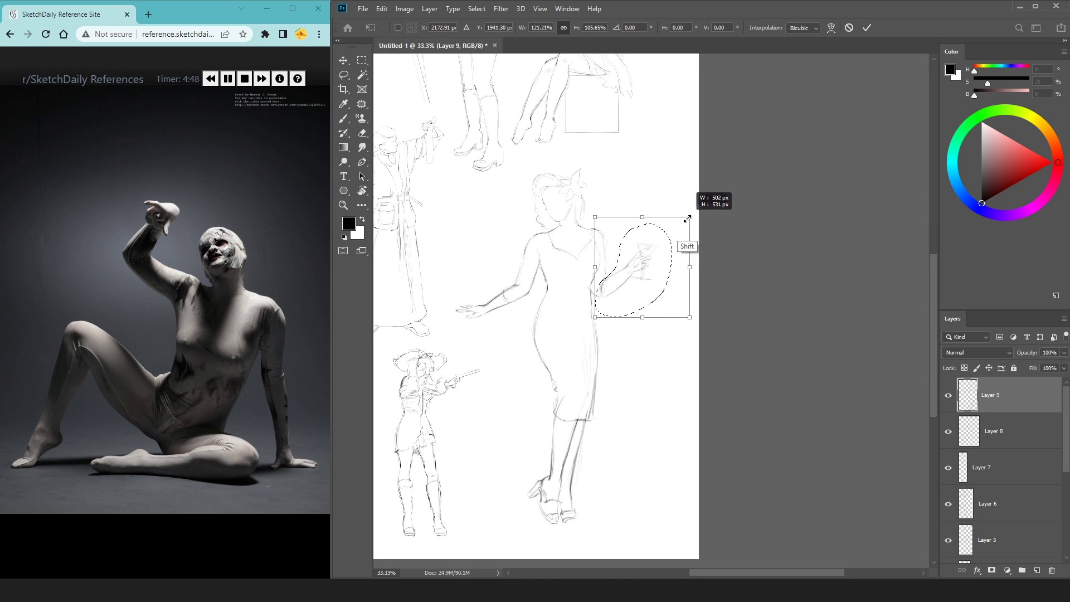
key(Return)
key(ctrl+d)
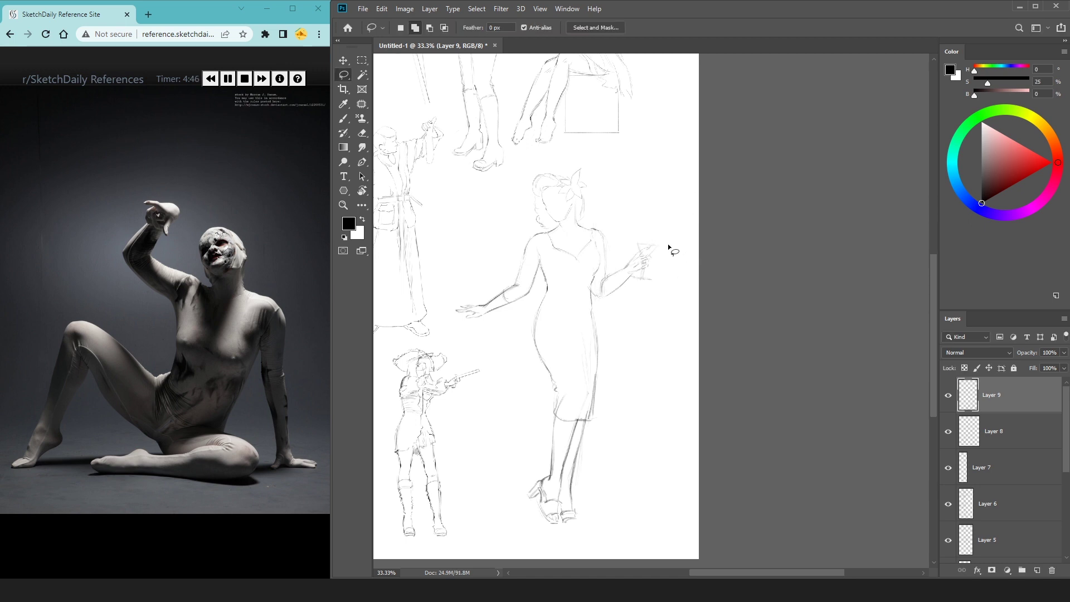
Step: Scale the whole pin-up figure down to about 73%
key(ctrl+t)
mouse_move(663, 165)
mouse_down()
mouse_move(611, 291)
mouse_move(568, 286)
mouse_move(540, 201)
mouse_up()
key(Return)
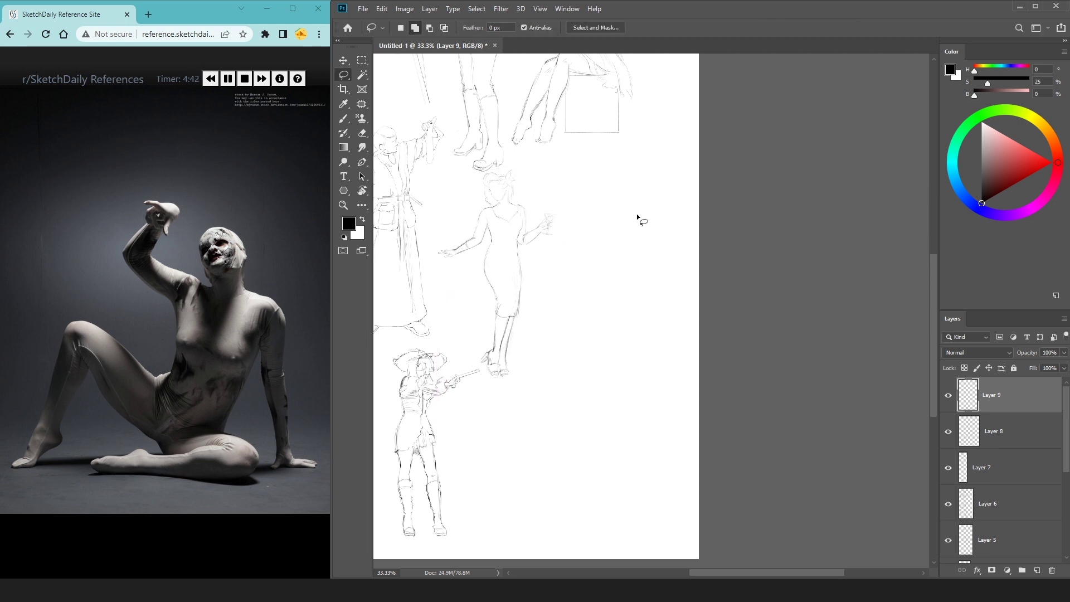
Step: Add an empty Layer 10 with the blank lower page in view
scroll(642, 306, up, 1)
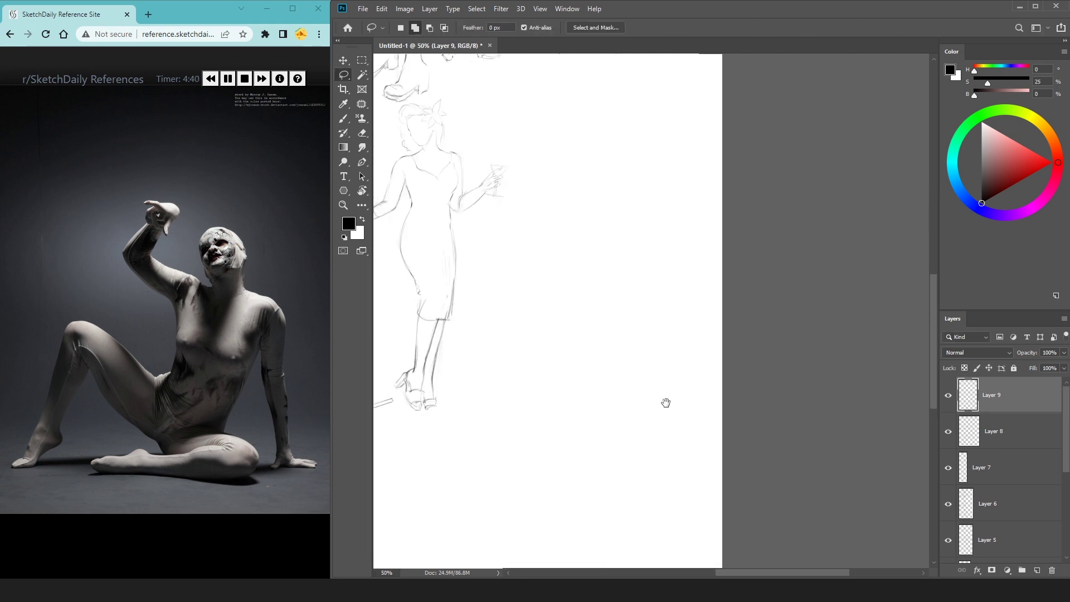
drag(664, 401, 671, 236)
key(ctrl+shift+n)
key(Return)
scroll(664, 256, up, 1)
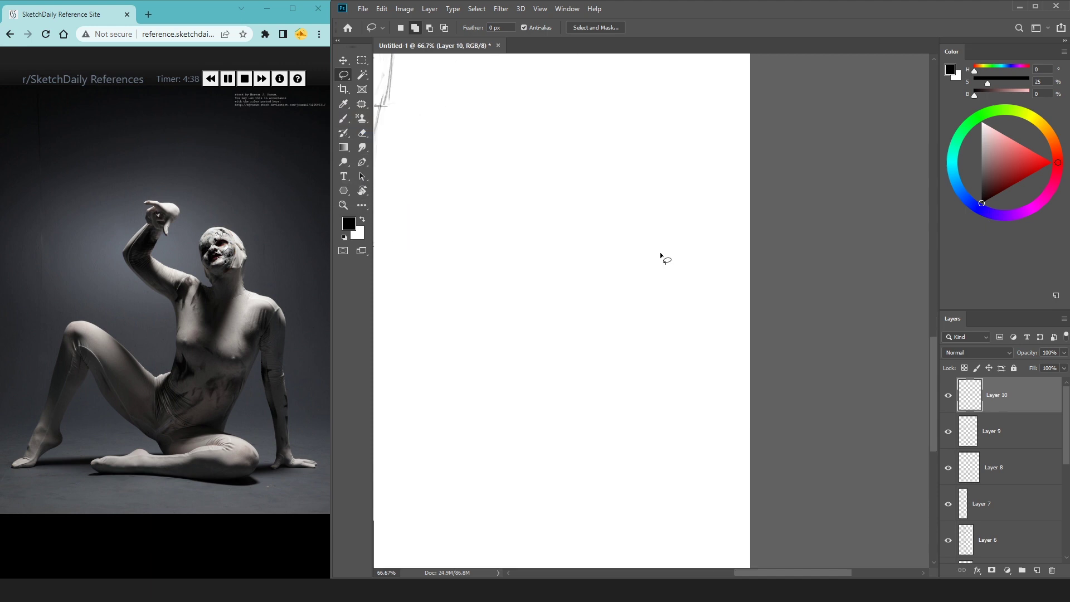
Step: Sketch the seated figure's head with a slightly smaller brush
key(b)
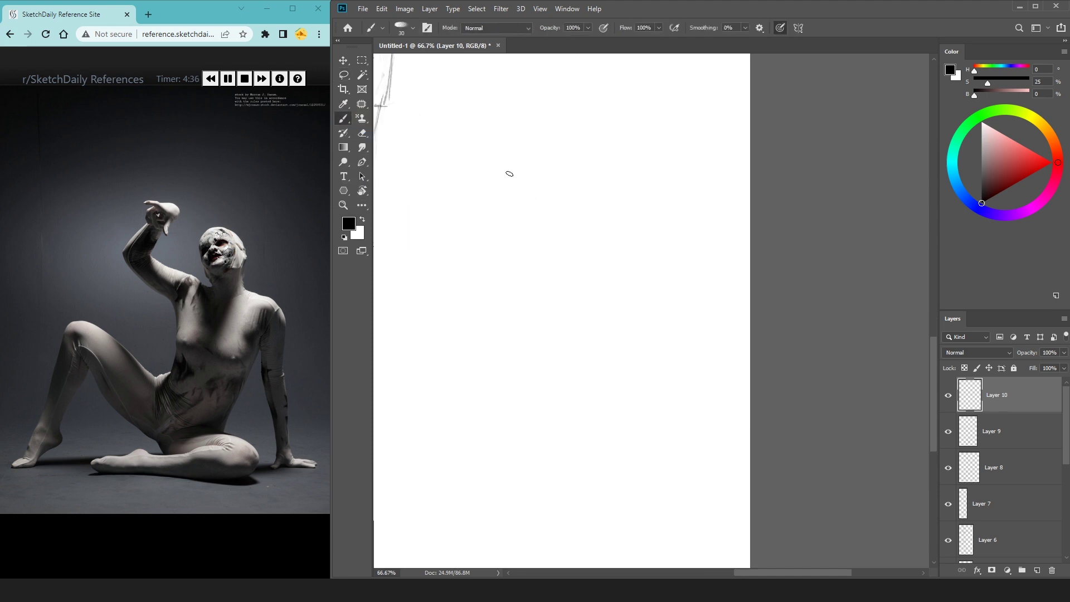
scroll(528, 183, down, 1)
scroll(534, 223, down, 3)
scroll(593, 174, up, 1)
key(bracketleft)
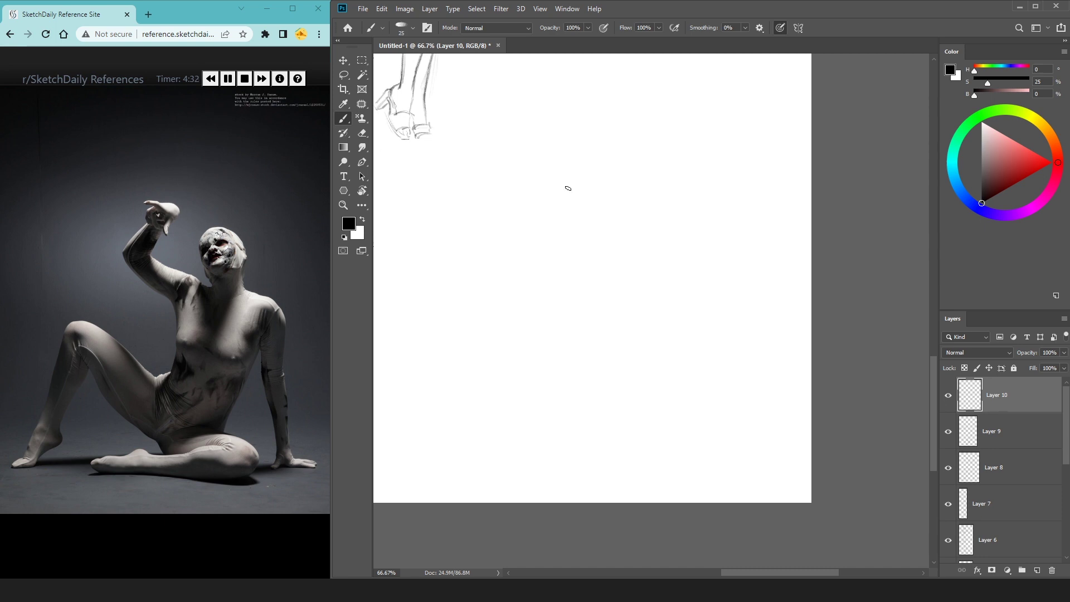
drag(569, 134, 555, 152)
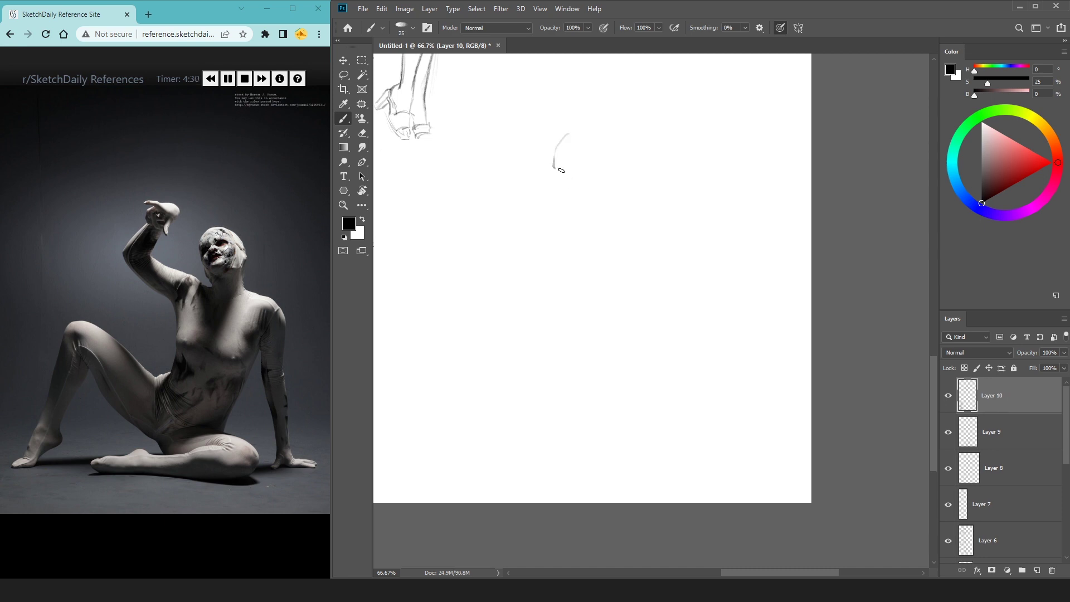
drag(563, 137, 605, 145)
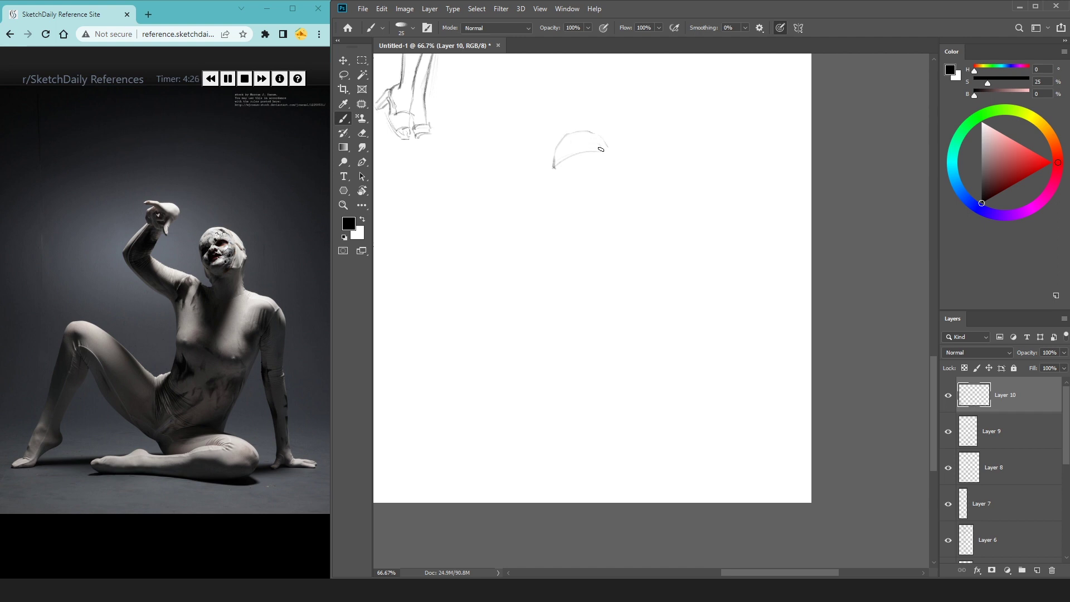
mouse_move(556, 152)
mouse_down()
mouse_move(569, 186)
mouse_move(600, 183)
mouse_up()
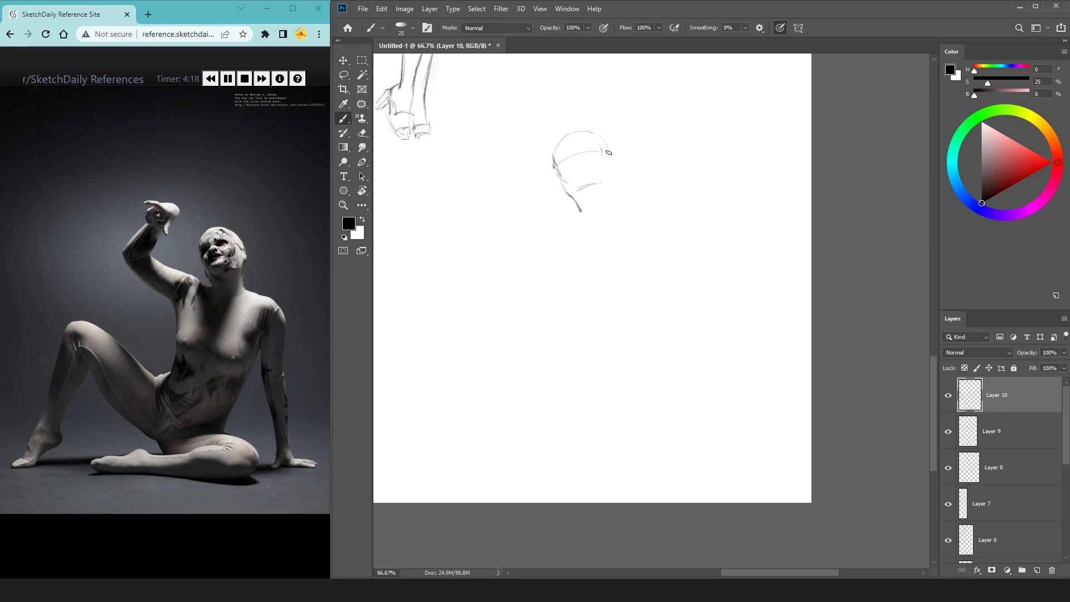
mouse_move(596, 140)
mouse_down()
mouse_move(604, 160)
mouse_move(614, 149)
mouse_move(619, 219)
mouse_up()
Step: Move the head sketch up and draw the neck and shoulder lines
key(ctrl+t)
drag(590, 166, 591, 105)
key(Return)
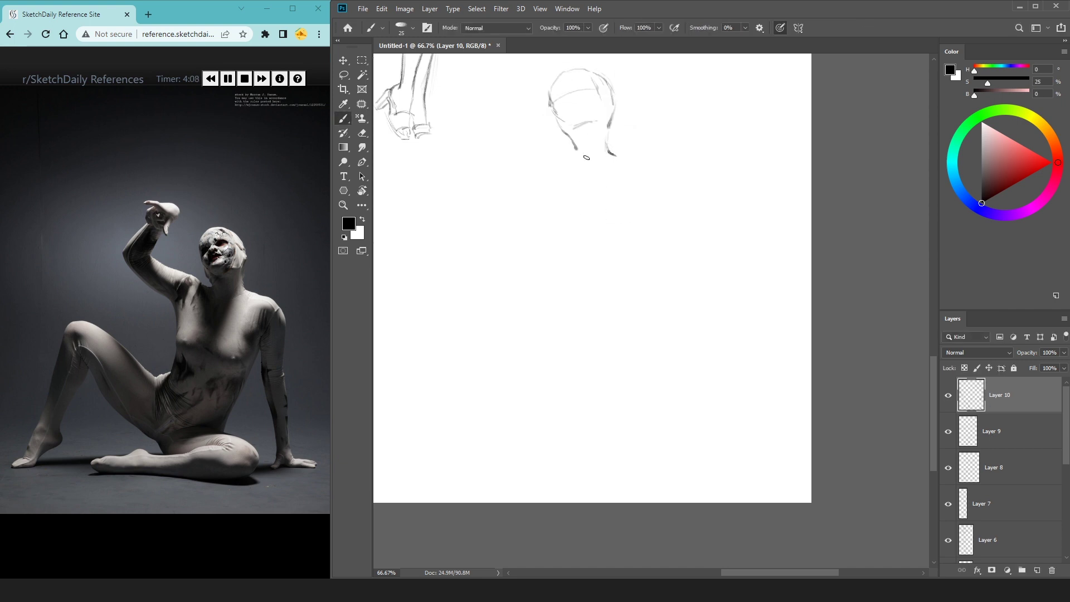
mouse_move(577, 148)
mouse_down()
mouse_move(583, 163)
mouse_move(499, 134)
mouse_up()
mouse_move(618, 158)
mouse_down()
mouse_move(683, 179)
mouse_move(690, 202)
mouse_move(659, 165)
mouse_move(692, 292)
mouse_up()
key(e)
key(b)
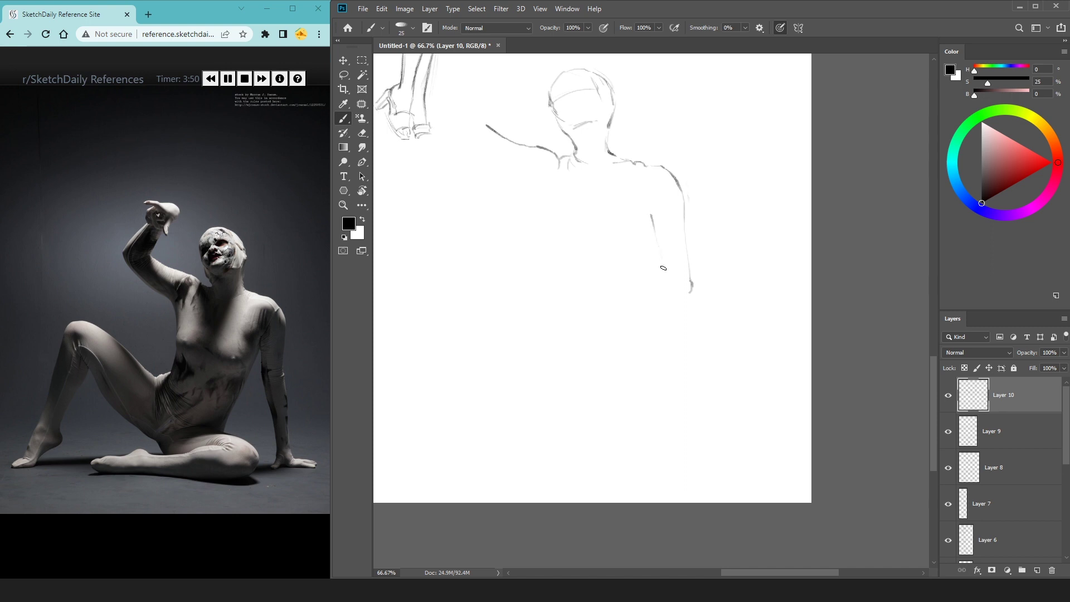
Step: Draw the supporting arm's contours down the forearm to the planted hand
drag(661, 261, 698, 417)
drag(694, 293, 706, 381)
drag(702, 334, 709, 410)
mouse_move(704, 363)
mouse_down()
mouse_move(713, 411)
mouse_move(684, 419)
mouse_move(705, 422)
mouse_up()
key(ctrl+z)
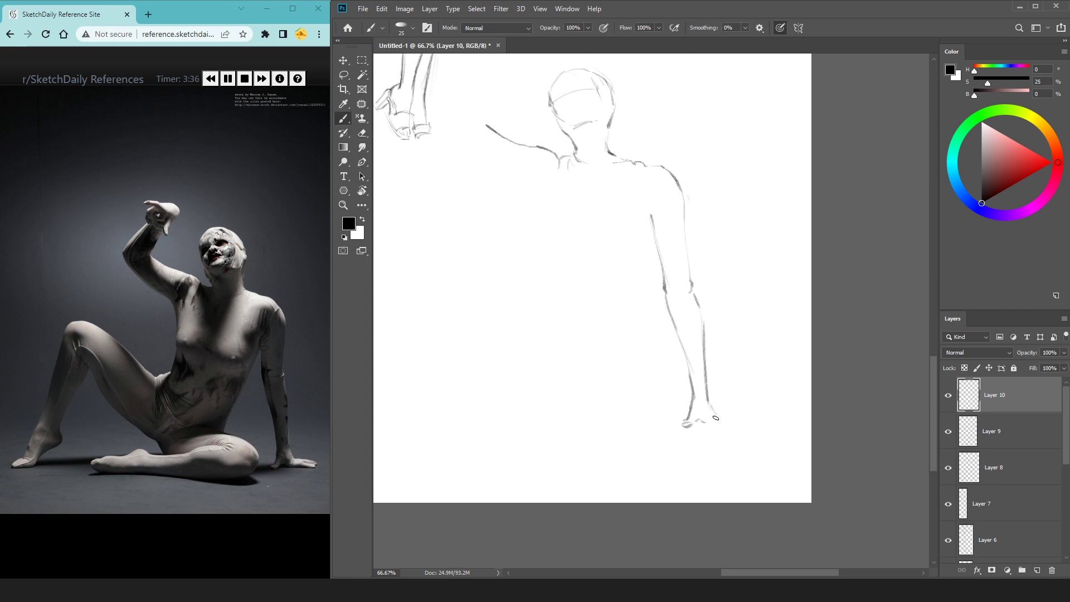
mouse_move(714, 426)
mouse_down()
mouse_move(743, 426)
mouse_move(737, 419)
mouse_up()
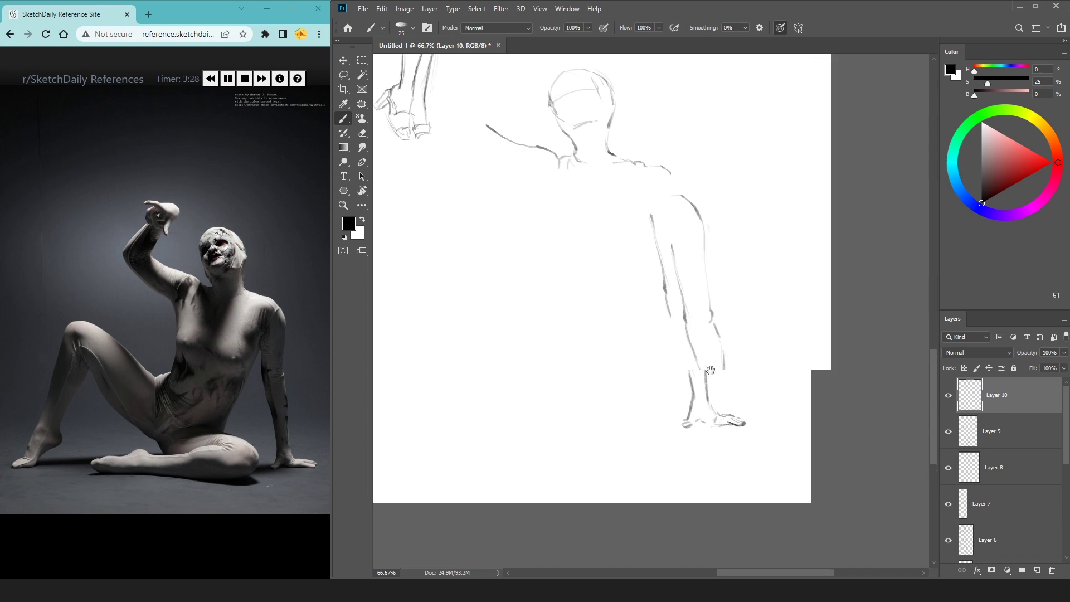
drag(593, 135, 655, 204)
drag(568, 239, 578, 289)
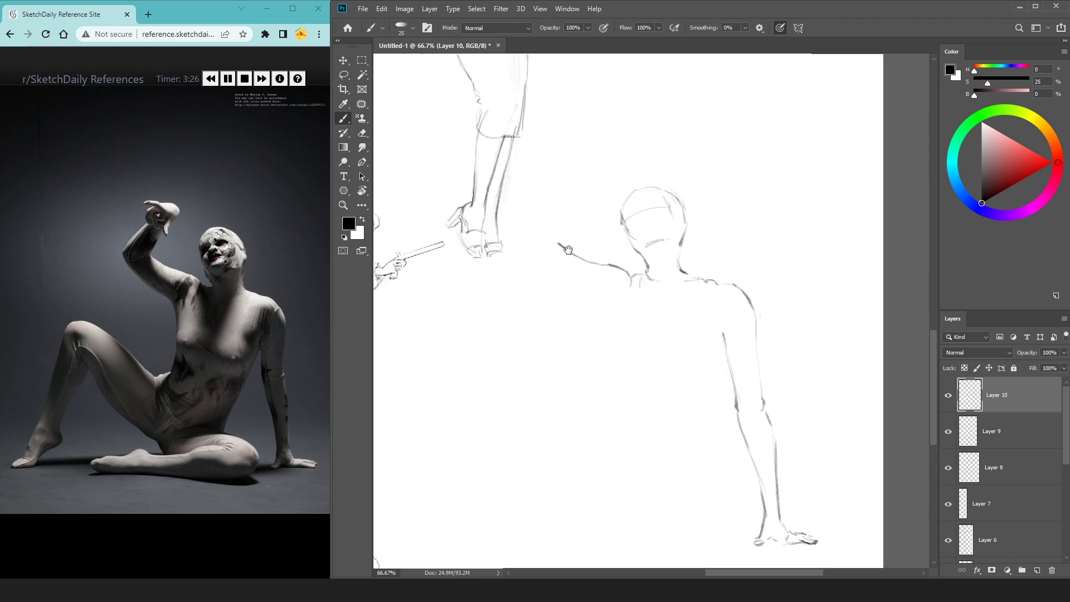
Step: Sketch the raised forearm, reworking the strokes lighter and then darker
mouse_move(556, 246)
mouse_down()
mouse_move(567, 207)
mouse_move(555, 250)
mouse_up()
key(e)
key(b)
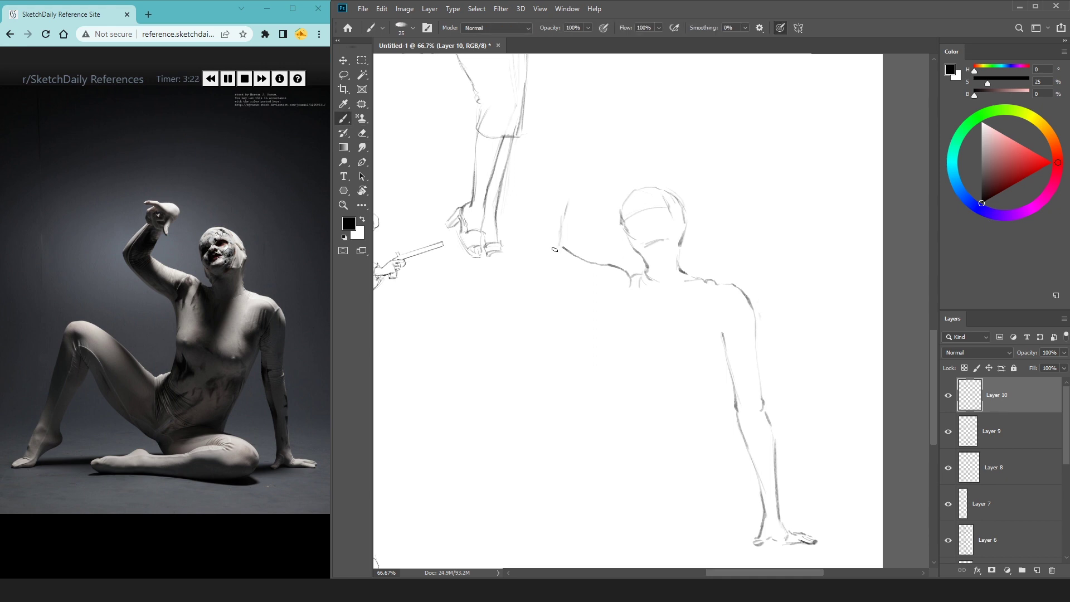
drag(565, 215, 556, 252)
drag(555, 185, 556, 251)
key(e)
key(b)
drag(577, 190, 563, 224)
key(e)
key(b)
Step: Redraw the raised forearm as a clearer line and erase the stray stroke by the hand
drag(559, 183, 532, 225)
key(e)
drag(560, 173, 532, 236)
key(b)
drag(550, 198, 529, 245)
key(e)
drag(557, 171, 526, 229)
key(b)
Step: Redraw the raised hand and forearm, darkening the line below the elbow
mouse_move(563, 186)
mouse_down()
mouse_move(530, 257)
mouse_move(537, 244)
mouse_move(529, 253)
mouse_move(599, 297)
mouse_up()
drag(533, 258, 614, 306)
key(e)
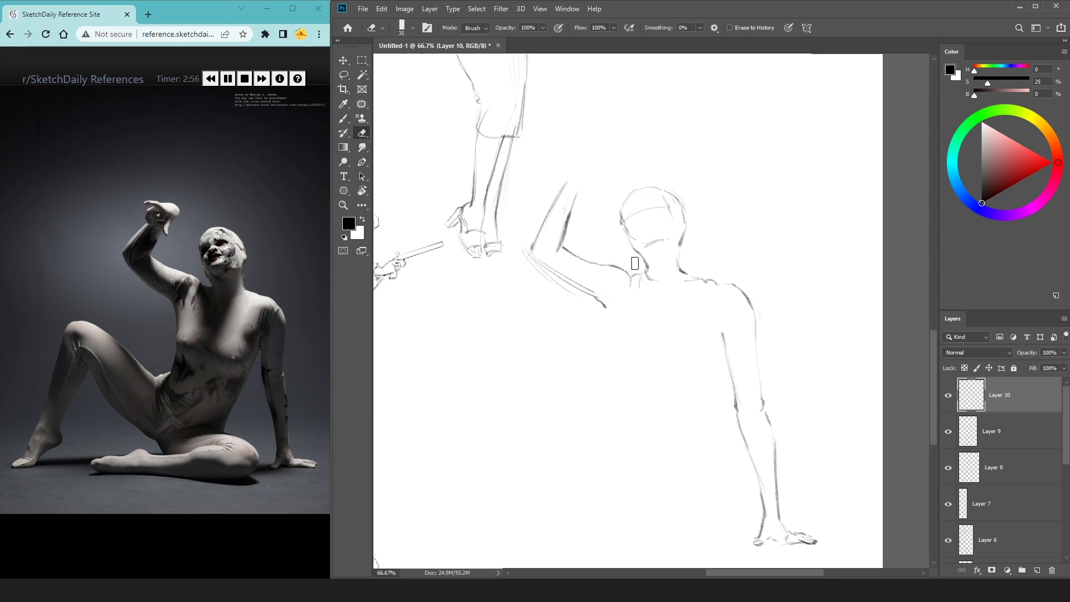
key(b)
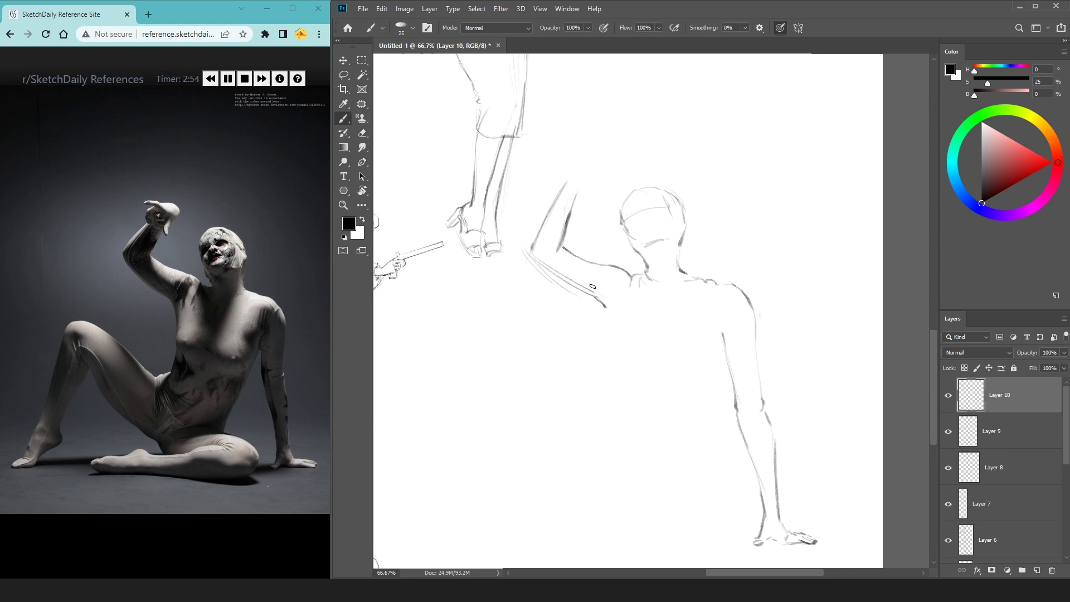
mouse_move(593, 294)
mouse_down()
mouse_move(605, 315)
mouse_move(585, 248)
mouse_move(584, 281)
mouse_up()
mouse_move(583, 239)
mouse_down()
mouse_move(582, 344)
mouse_move(561, 359)
mouse_up()
Step: Draw the torso's right-side contour down toward the hip
mouse_move(700, 262)
mouse_down()
mouse_move(665, 360)
mouse_move(699, 281)
mouse_up()
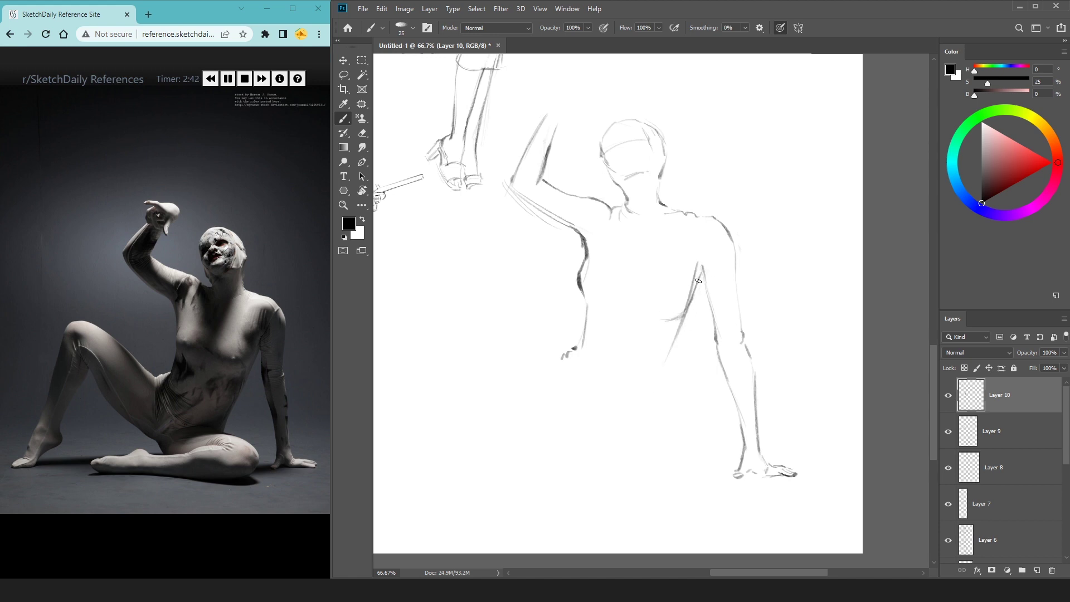
drag(677, 333, 642, 417)
key(ctrl+minus)
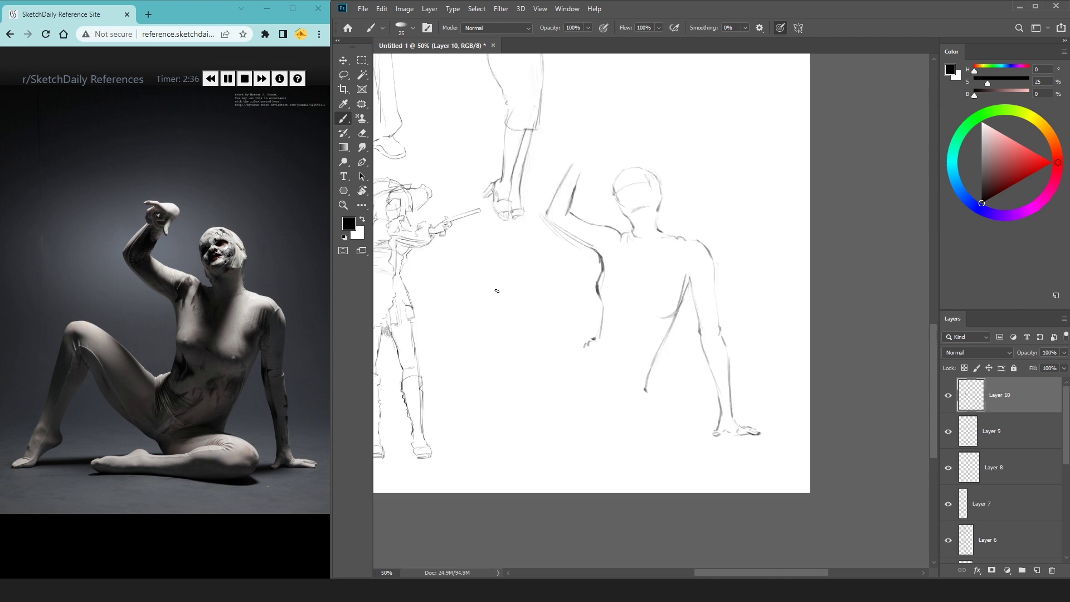
Step: Add the back contour and the raised thigh and shin lines down to the floor
mouse_move(586, 344)
mouse_down()
mouse_move(513, 302)
mouse_move(580, 340)
mouse_up()
mouse_move(505, 296)
mouse_down()
mouse_move(487, 309)
mouse_move(479, 374)
mouse_up()
drag(480, 337, 466, 432)
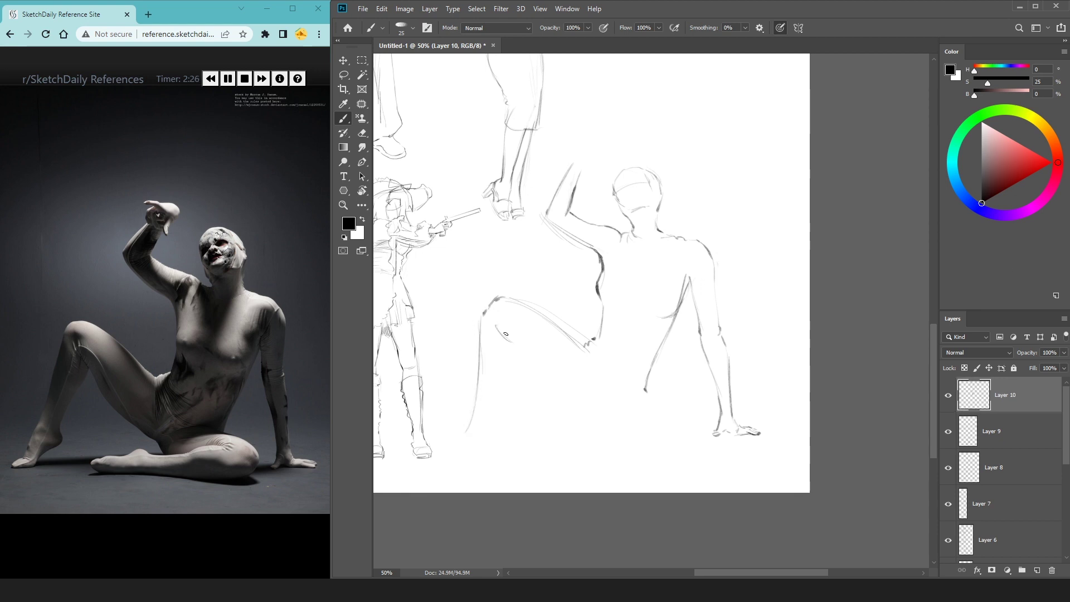
drag(524, 350, 567, 409)
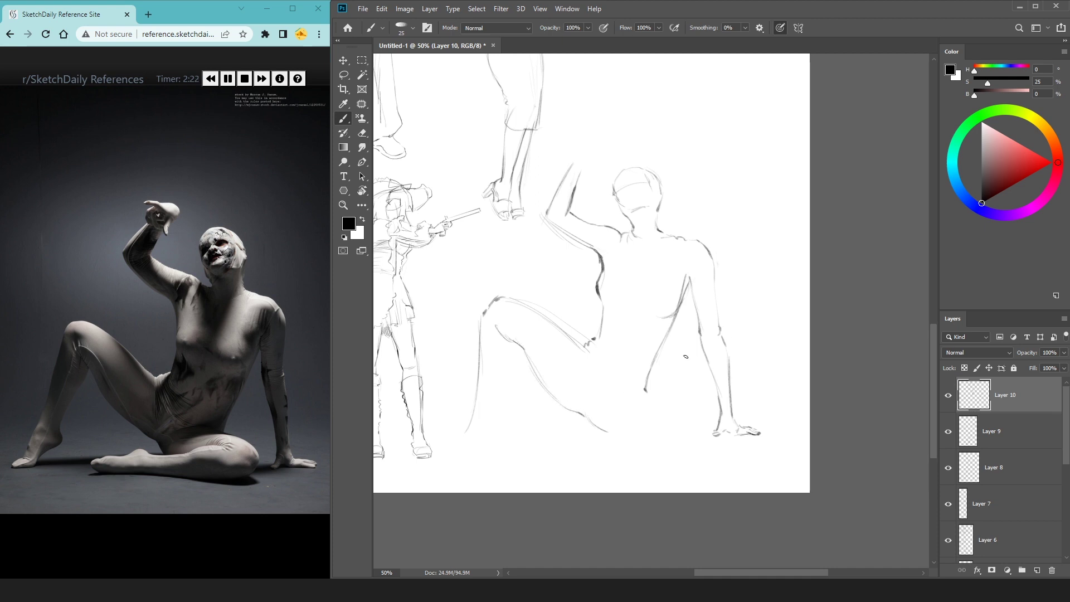
Step: Draw the hip and ground line, the folded floor leg and the bottom of the foot
drag(654, 393, 659, 397)
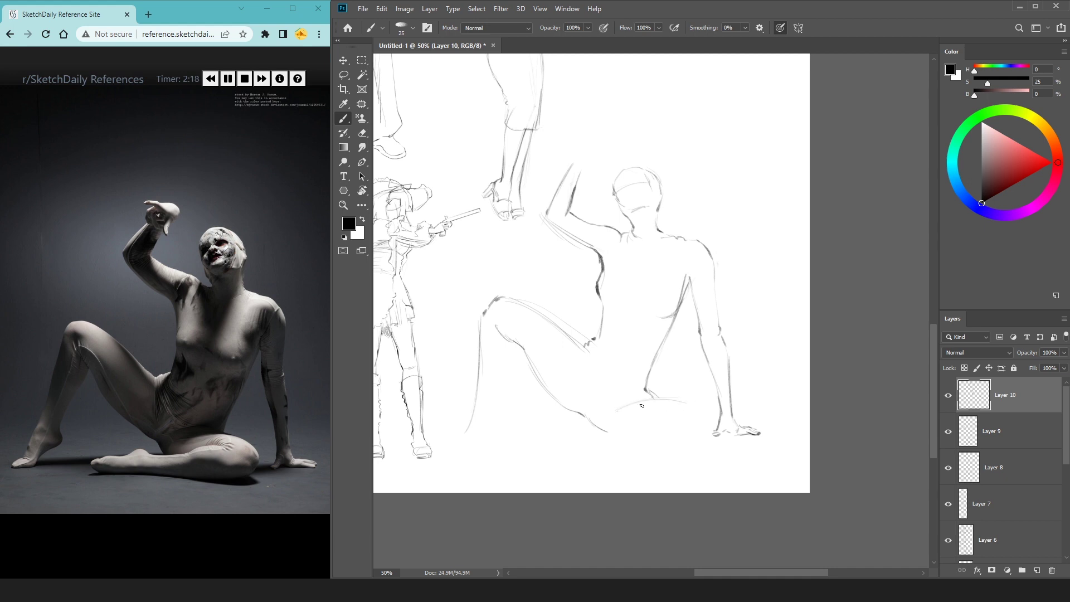
drag(612, 397, 687, 402)
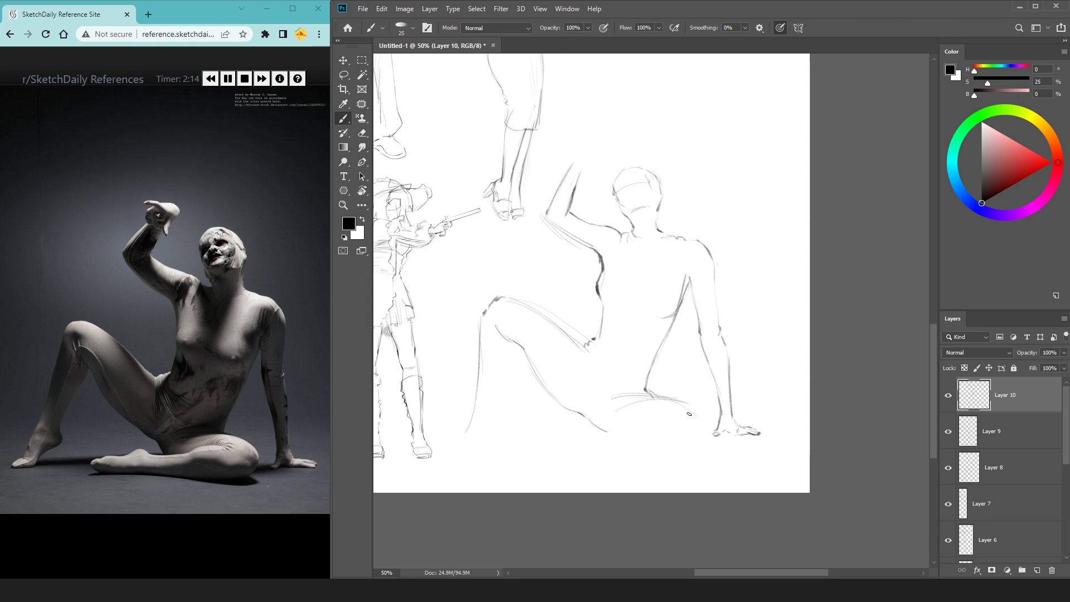
mouse_move(701, 422)
mouse_down()
mouse_move(711, 432)
mouse_move(677, 457)
mouse_up()
drag(558, 449, 666, 455)
mouse_move(690, 419)
mouse_down()
mouse_move(610, 433)
mouse_move(555, 422)
mouse_move(525, 437)
mouse_up()
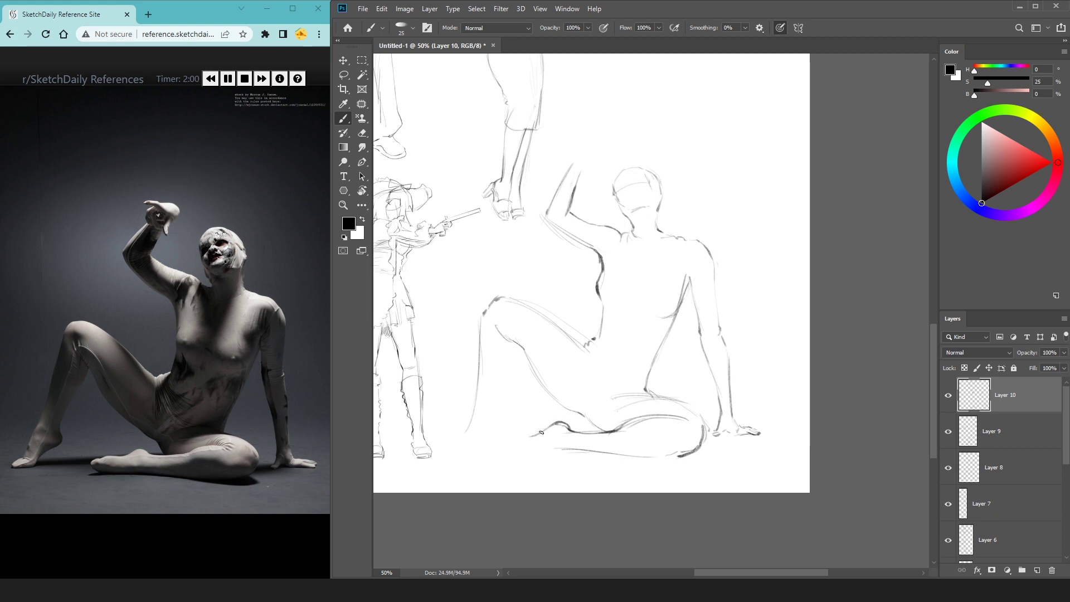
drag(507, 450, 570, 446)
Step: Rework and darken the front shin lines
drag(514, 339, 489, 407)
drag(504, 371, 482, 427)
key(e)
drag(506, 345, 483, 428)
key(b)
drag(479, 360, 466, 435)
key(e)
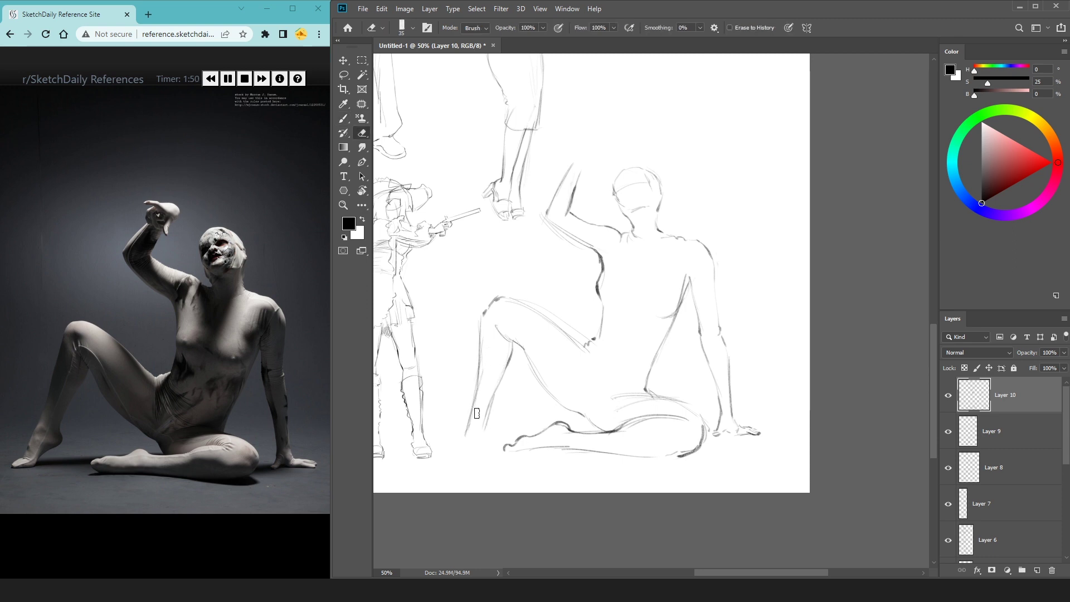
drag(478, 389, 465, 436)
key(b)
drag(479, 361, 463, 434)
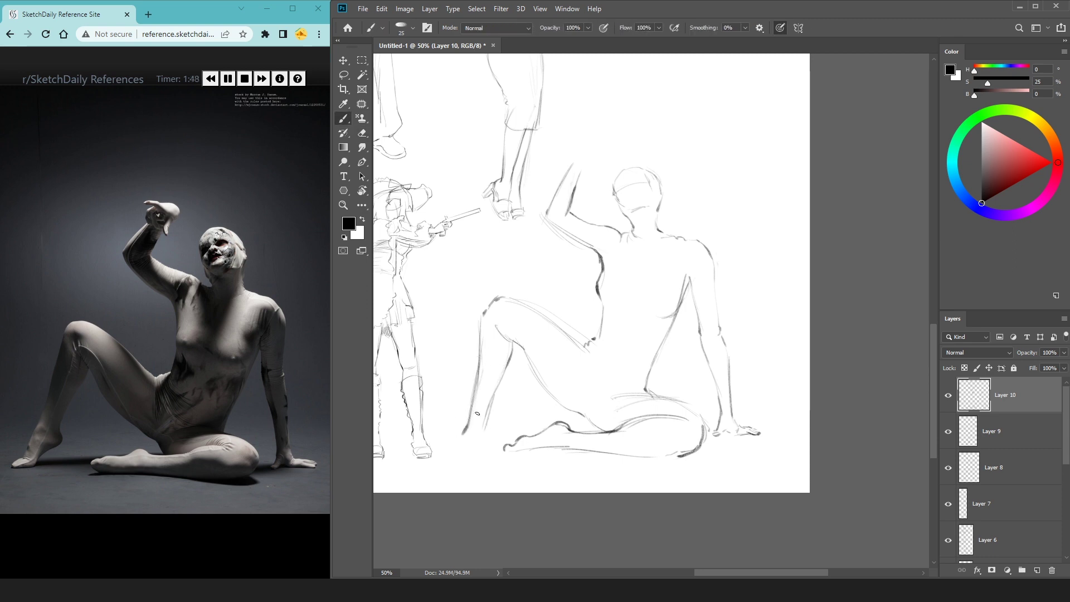
Step: Lasso the front leg and bring up its transform options
key(l)
drag(583, 337, 541, 282)
key(ctrl+t)
right_click(507, 322)
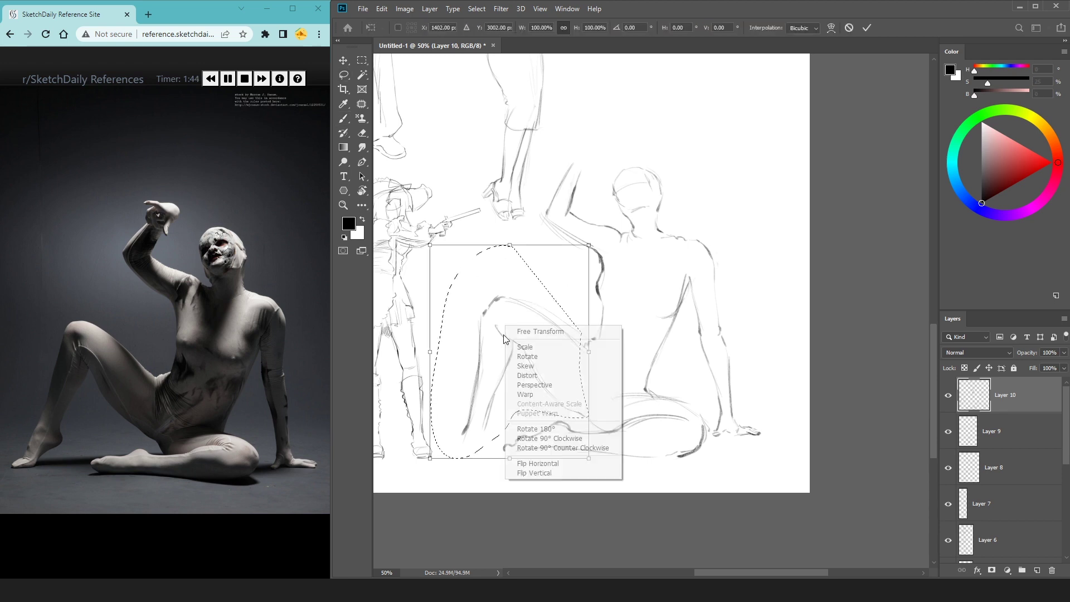
Step: Warp the selected lower leg to bend it upward
click(535, 397)
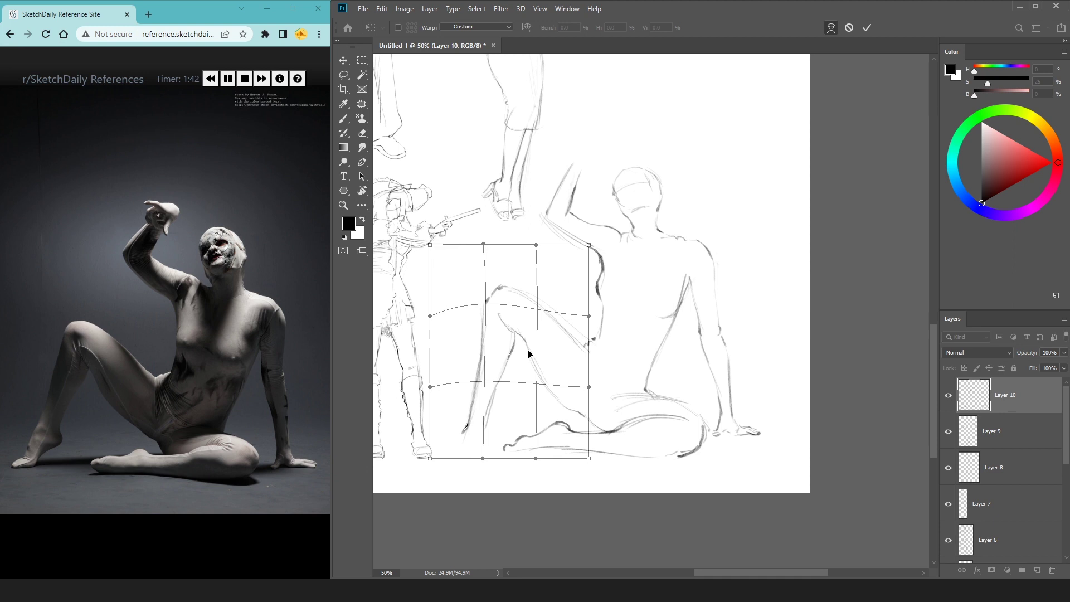
drag(463, 447, 464, 434)
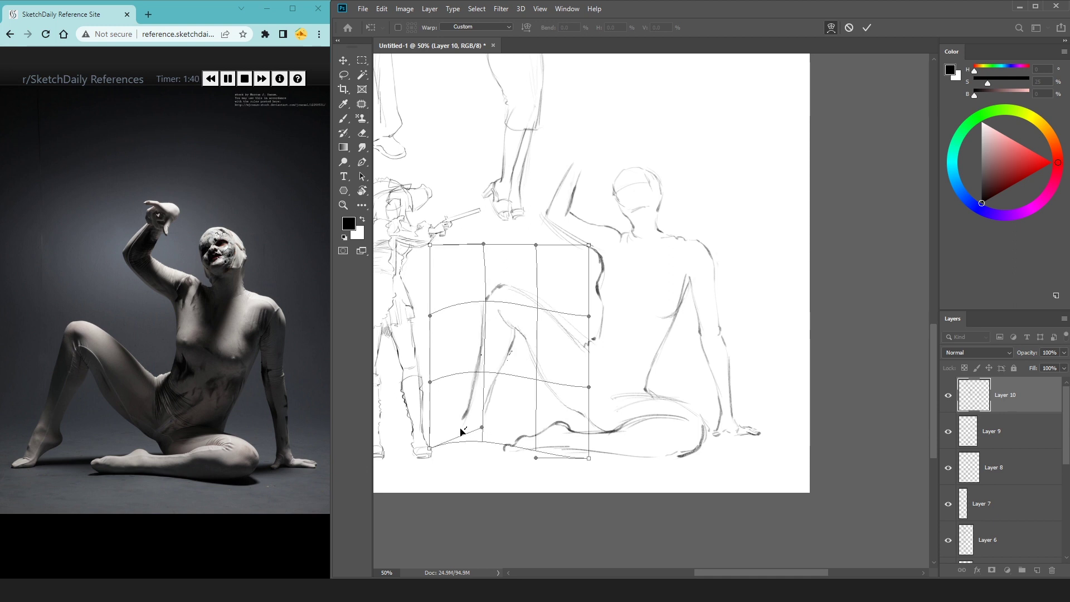
key(Return)
Step: Redraw the leg, thigh and shin lines with darker strokes, undoing the lower shin stroke
key(b)
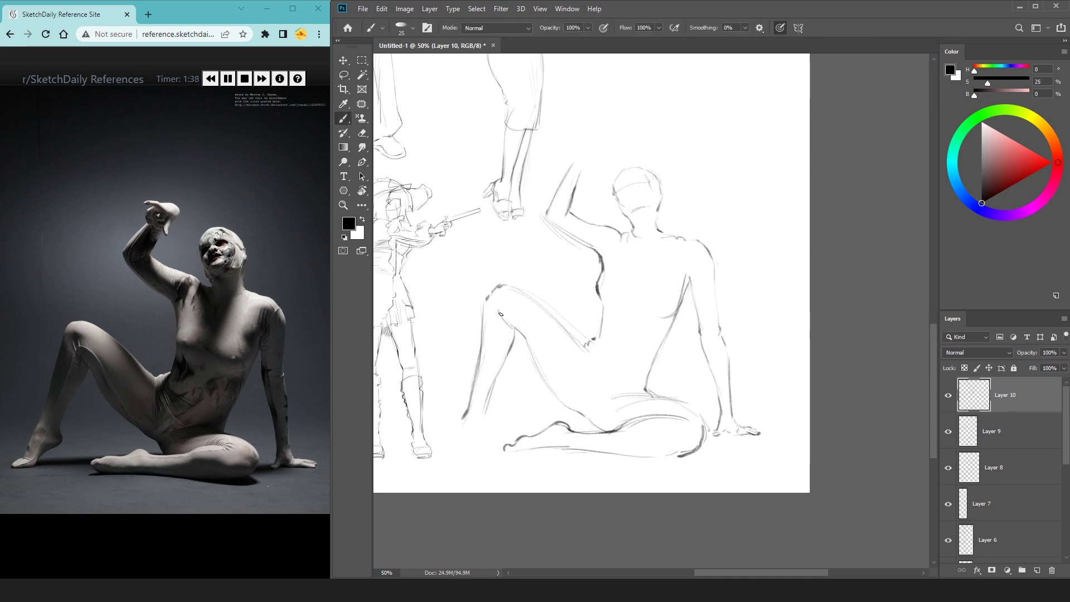
drag(514, 331, 531, 354)
key(e)
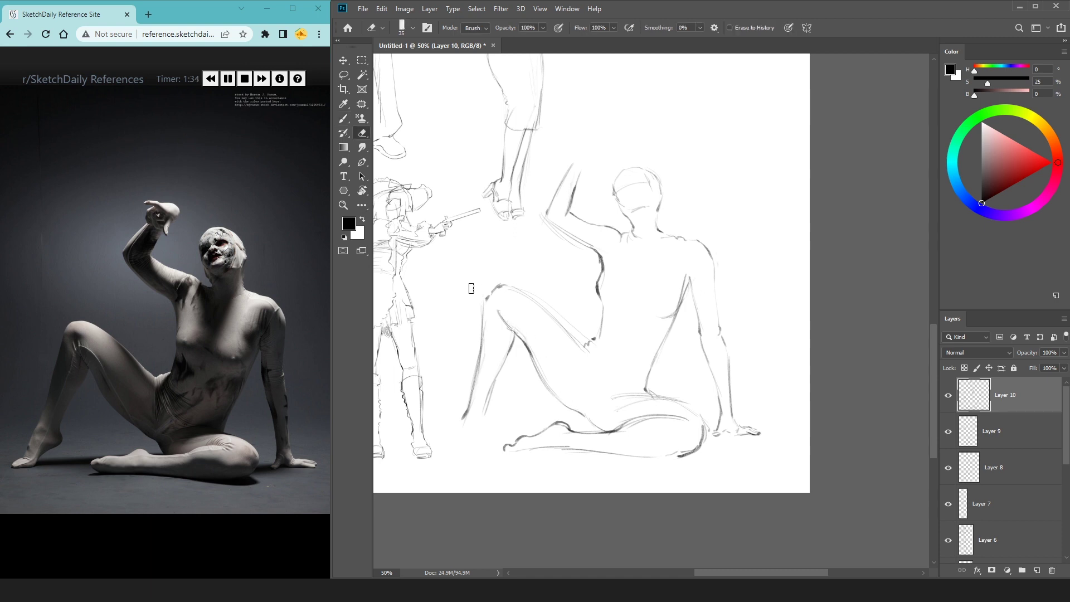
key(b)
drag(505, 280, 488, 291)
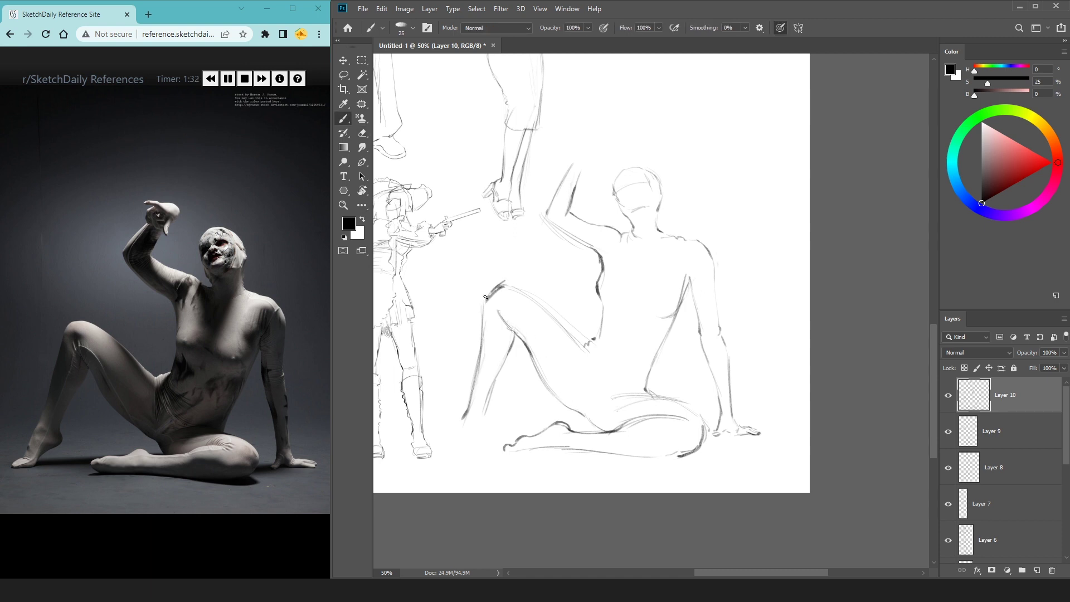
key(e)
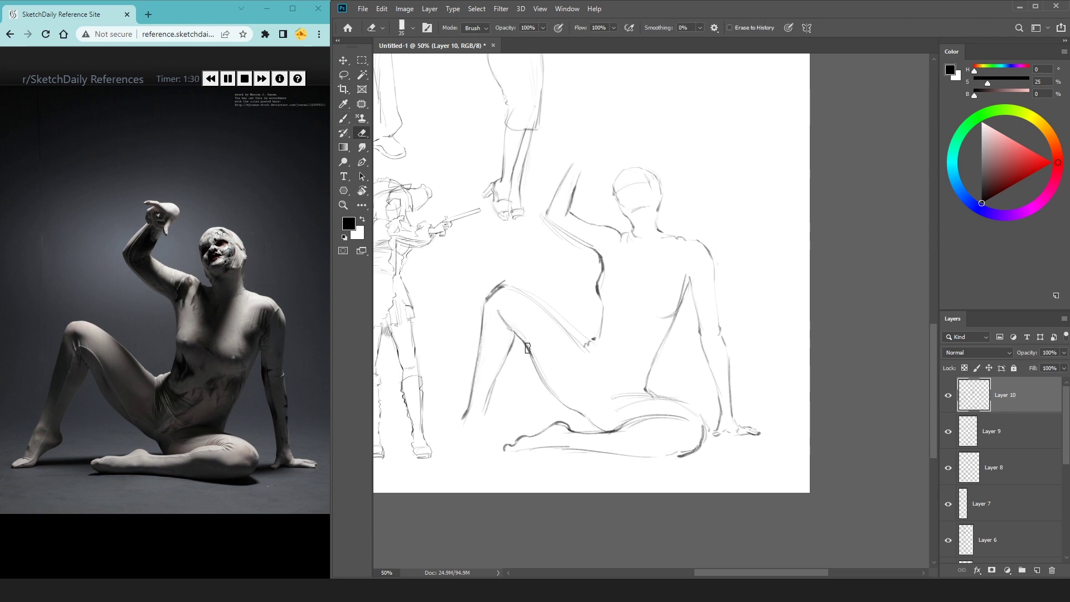
key(b)
mouse_move(510, 329)
mouse_down()
mouse_move(479, 428)
mouse_move(451, 442)
mouse_up()
key(e)
key(b)
key(ctrl+z)
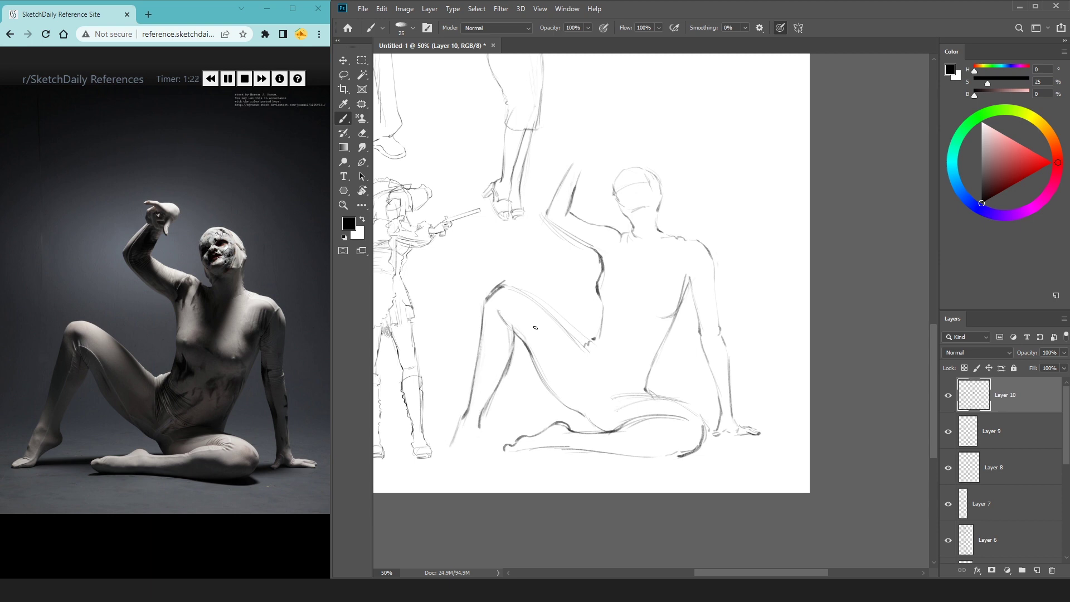
Step: Nudge the lassoed leg strokes slightly upward and sketch the foot outline
key(l)
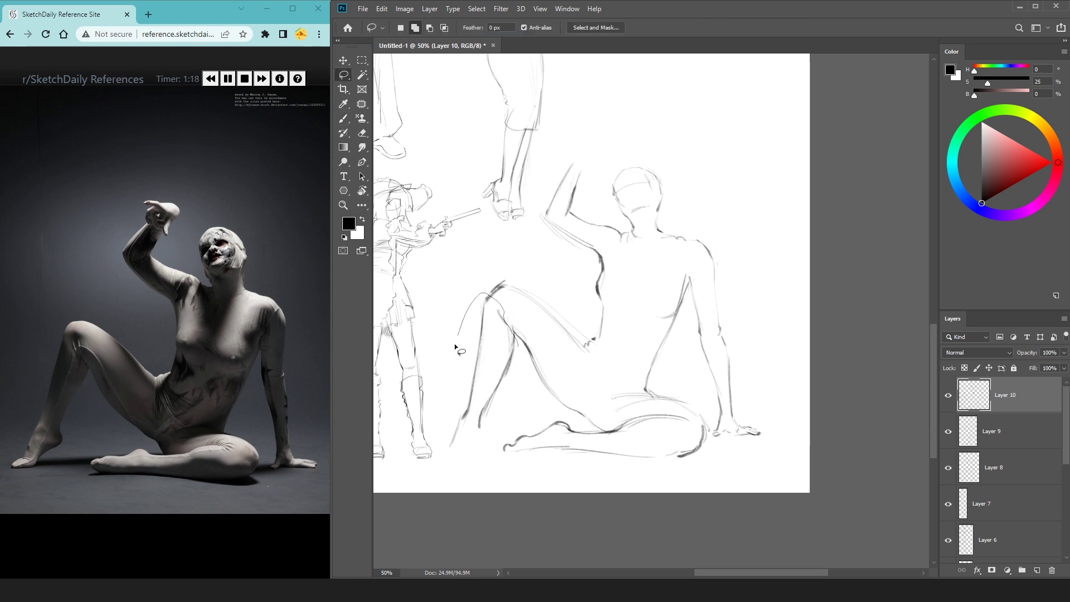
drag(473, 478, 473, 470)
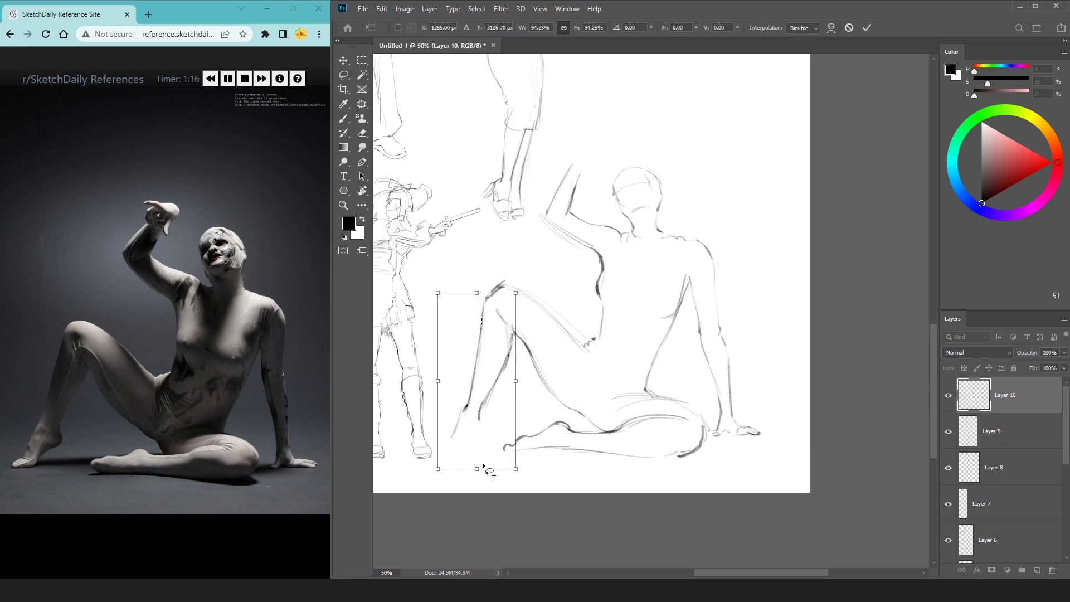
key(Return)
key(b)
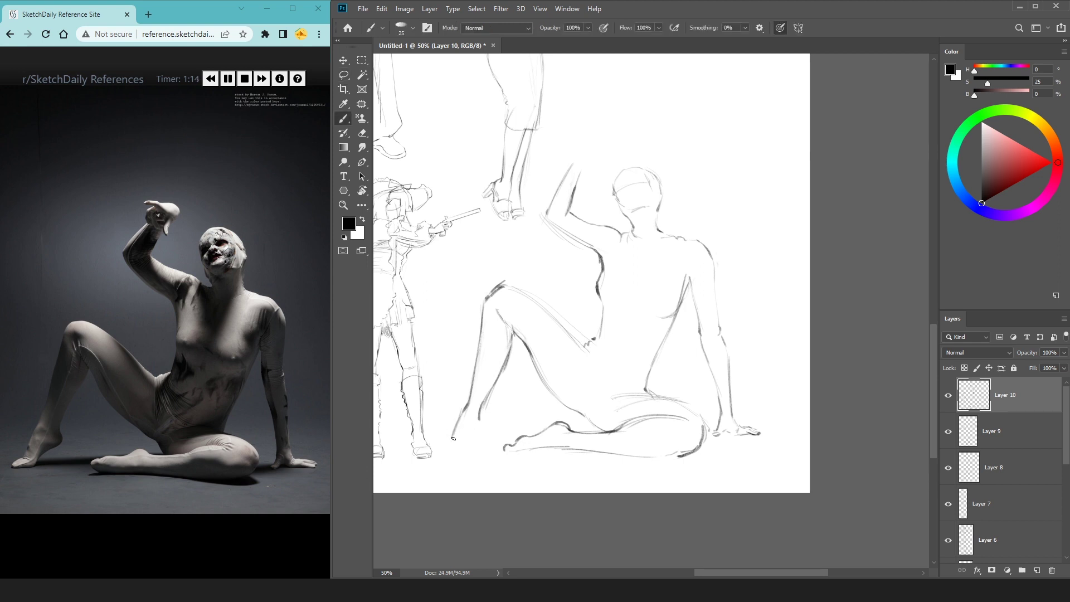
drag(450, 444, 464, 448)
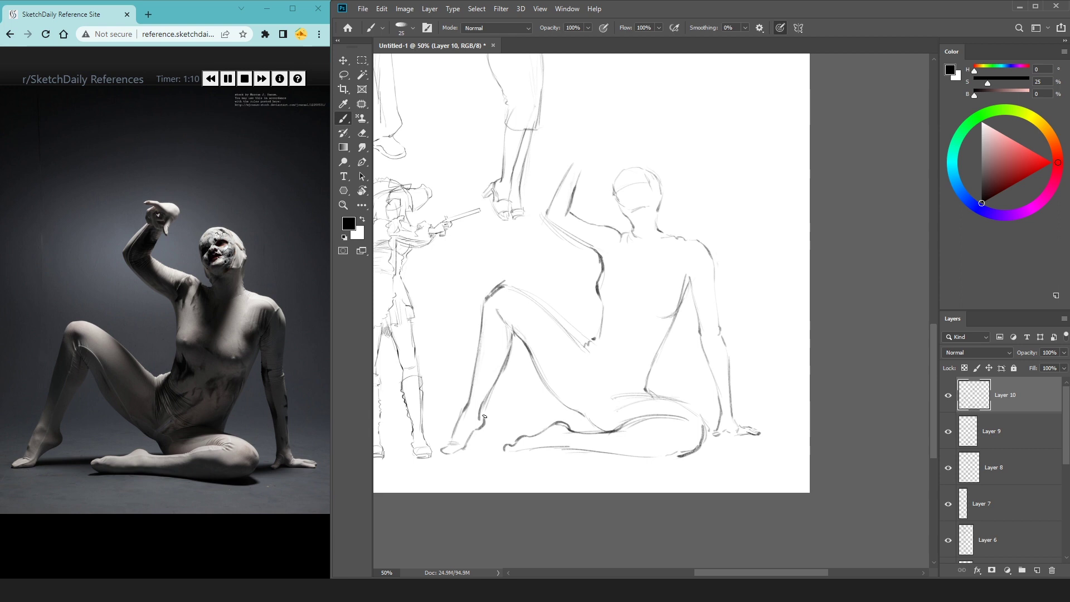
key(e)
drag(758, 135, 742, 177)
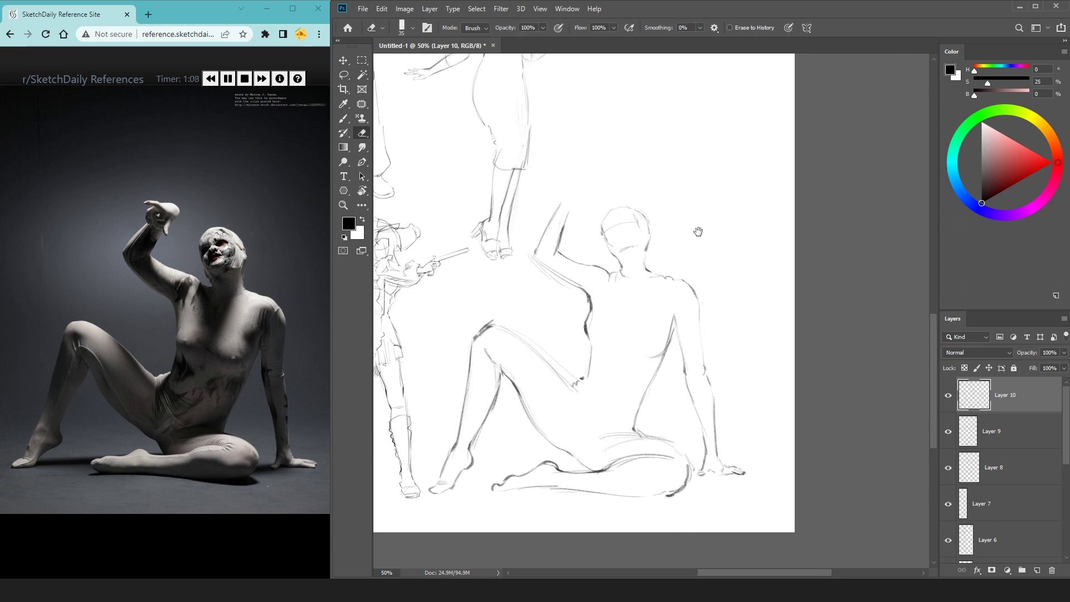
Step: Sketch the raised hand around the wrist of the lifted arm with brush strokes
key(b)
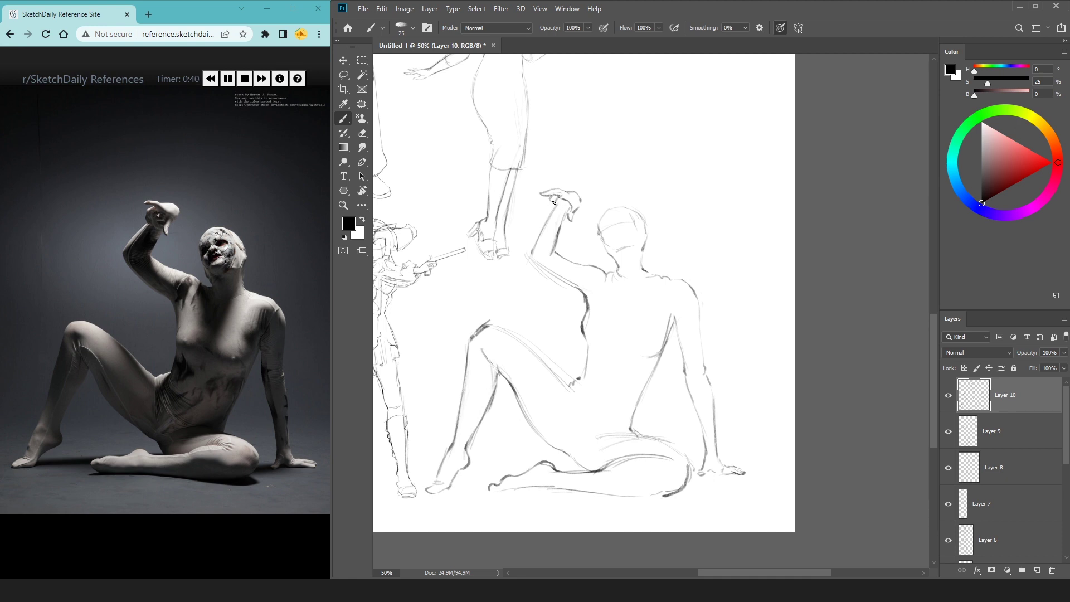
drag(566, 212, 562, 207)
drag(618, 153, 541, 121)
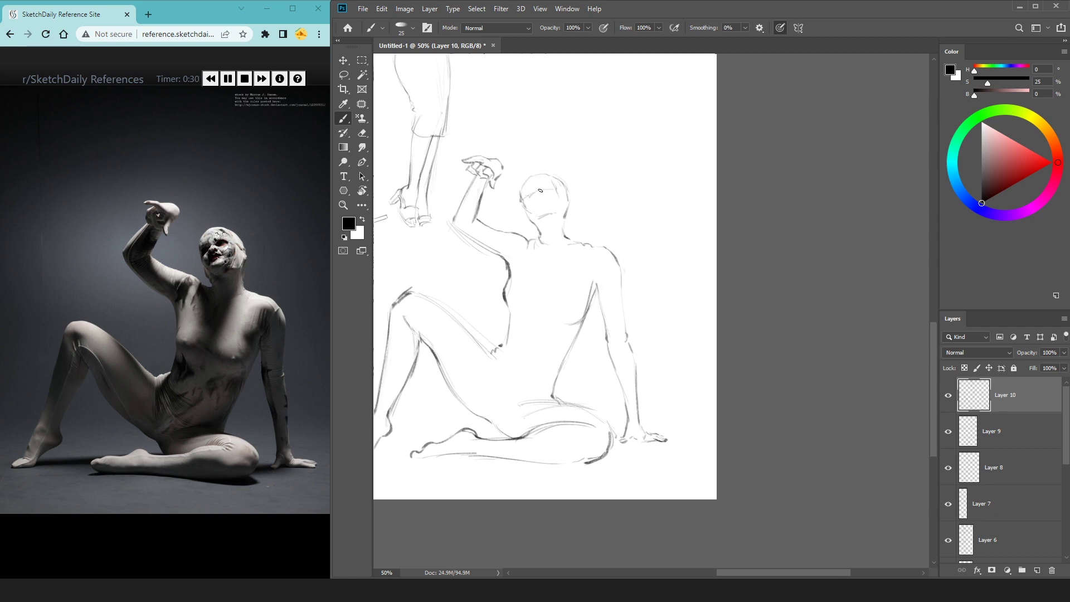
drag(615, 228, 660, 205)
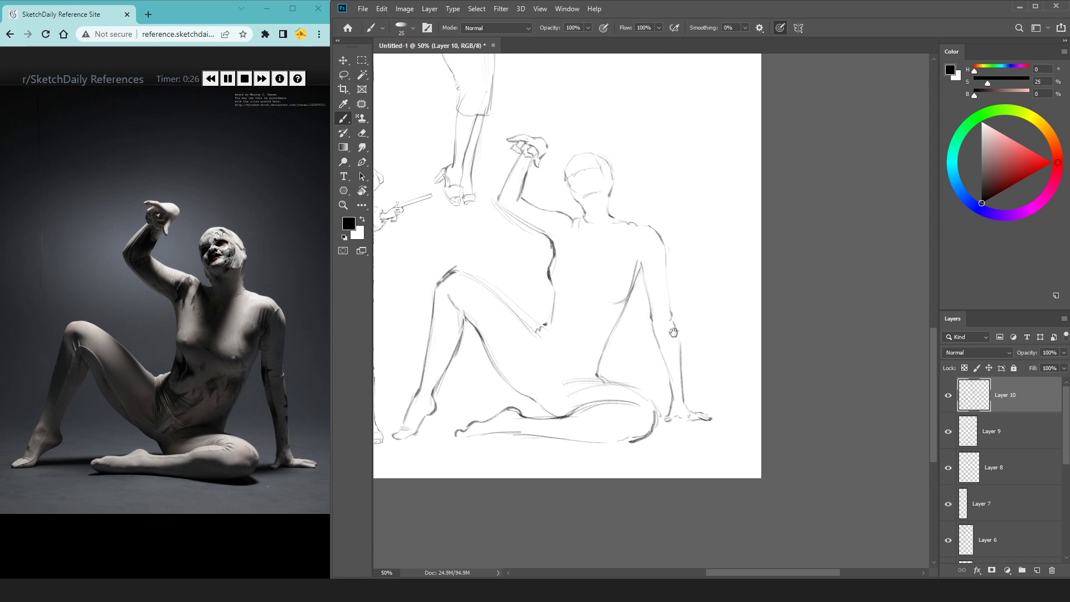
key(l)
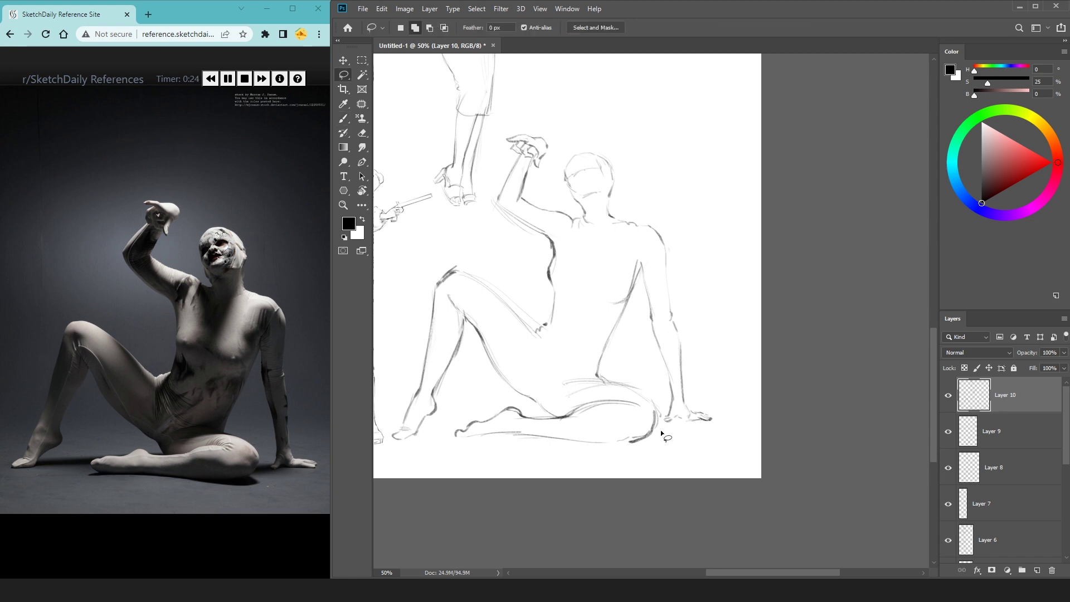
Step: Lasso the legs, move them up slightly and scale them to about 96.6%
drag(662, 433, 548, 323)
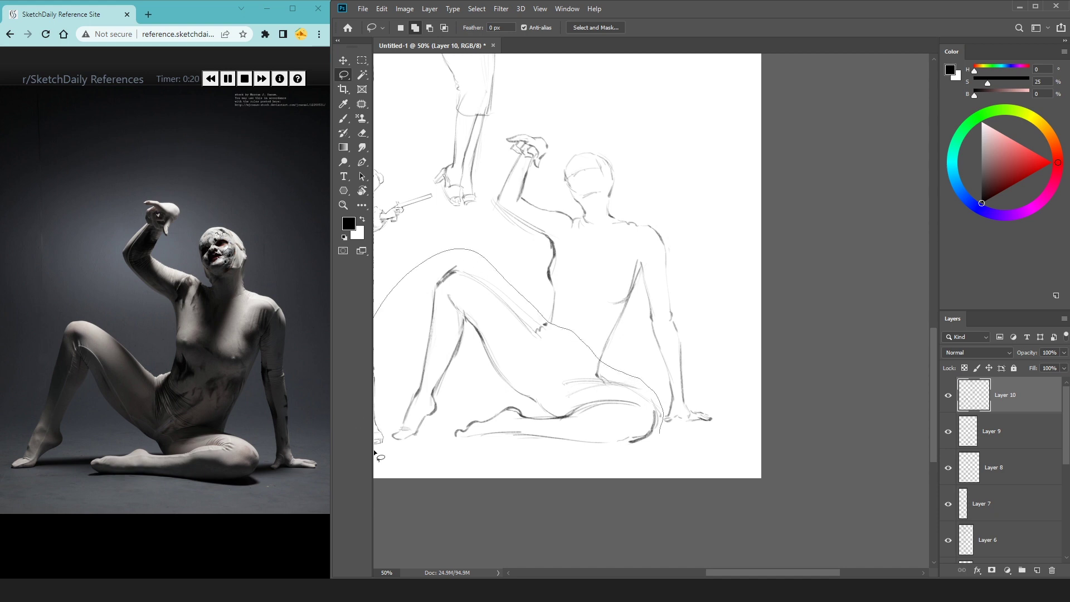
drag(548, 324, 672, 476)
key(ctrl+t)
drag(596, 422, 598, 412)
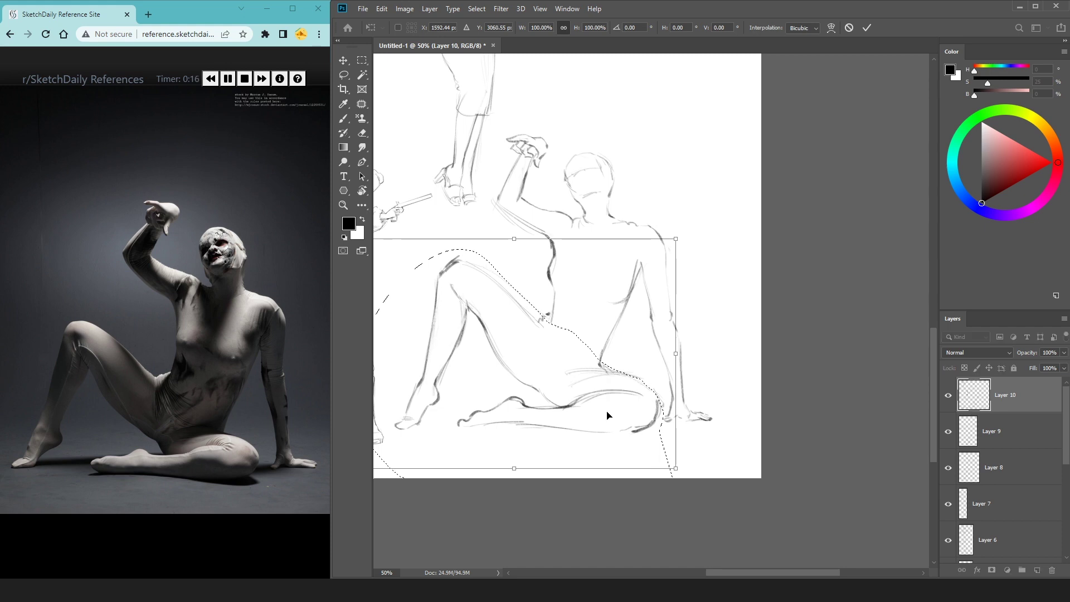
drag(676, 357, 654, 373)
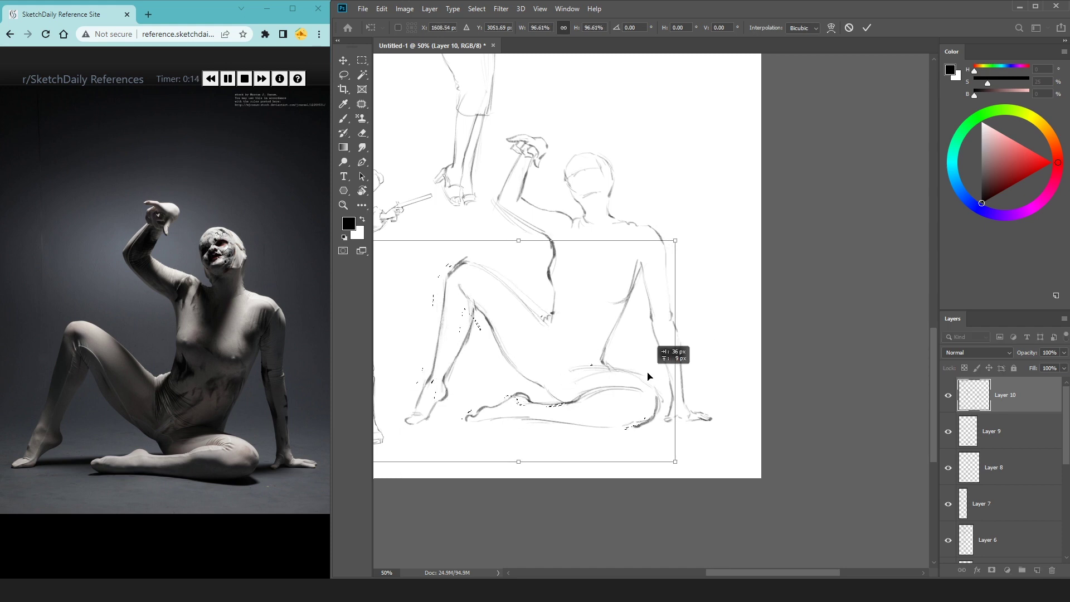
key(Return)
Step: Redraw the supporting forearm line, redoing the first stroke and touching up with the eraser
key(b)
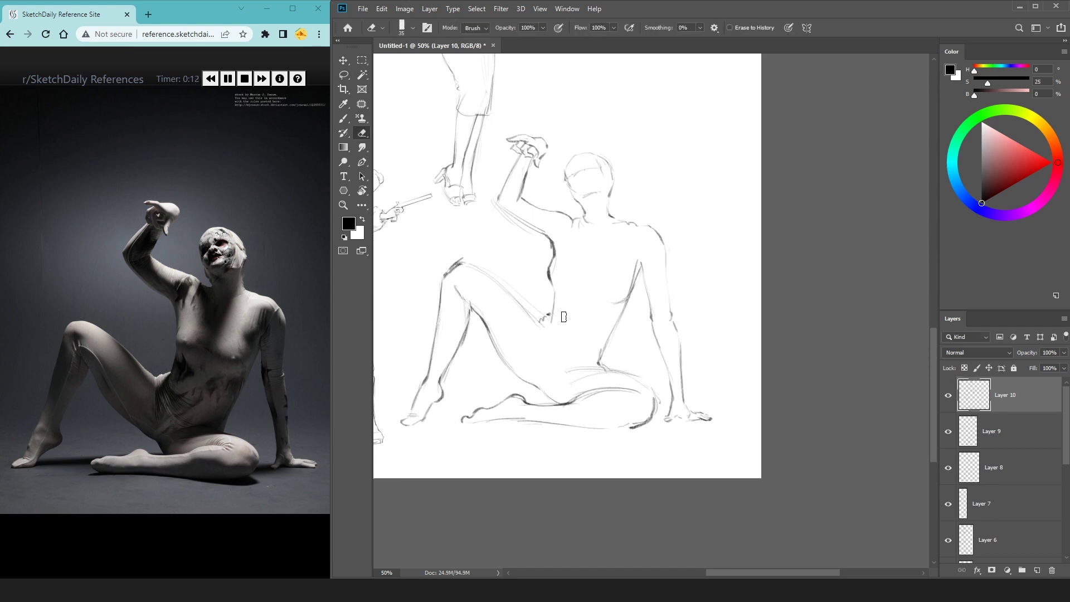
drag(599, 363, 616, 327)
key(ctrl+z)
drag(602, 367, 634, 289)
key(e)
key(b)
key(e)
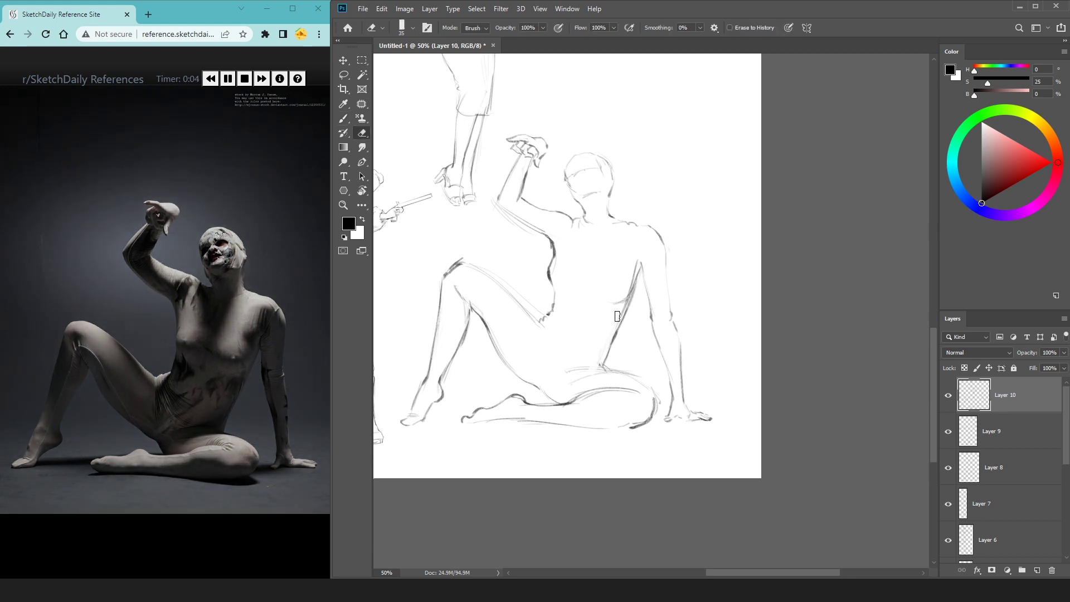
key(b)
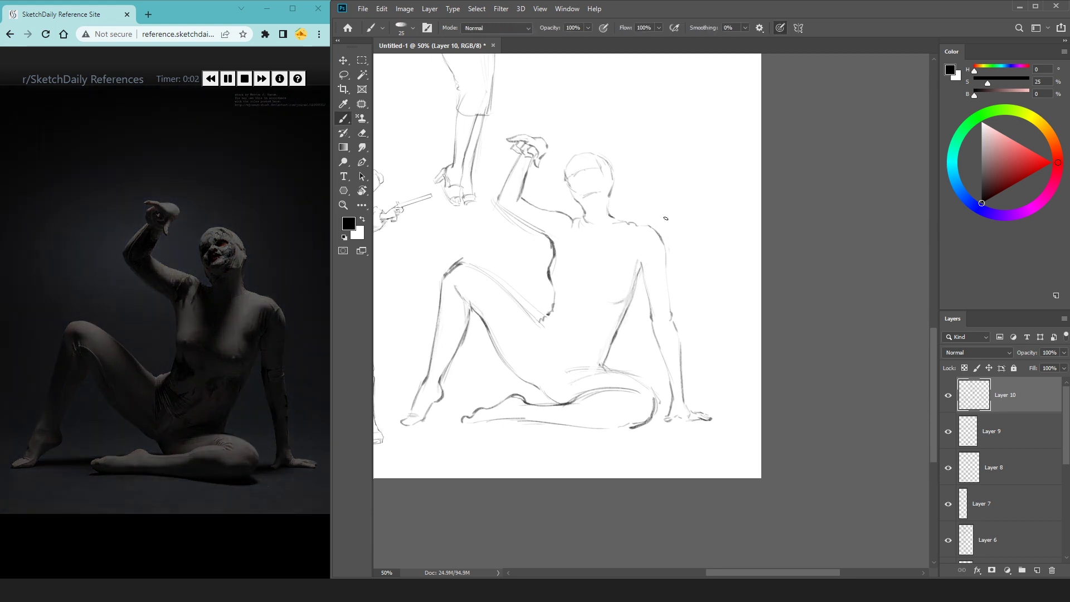
key(ctrl+t)
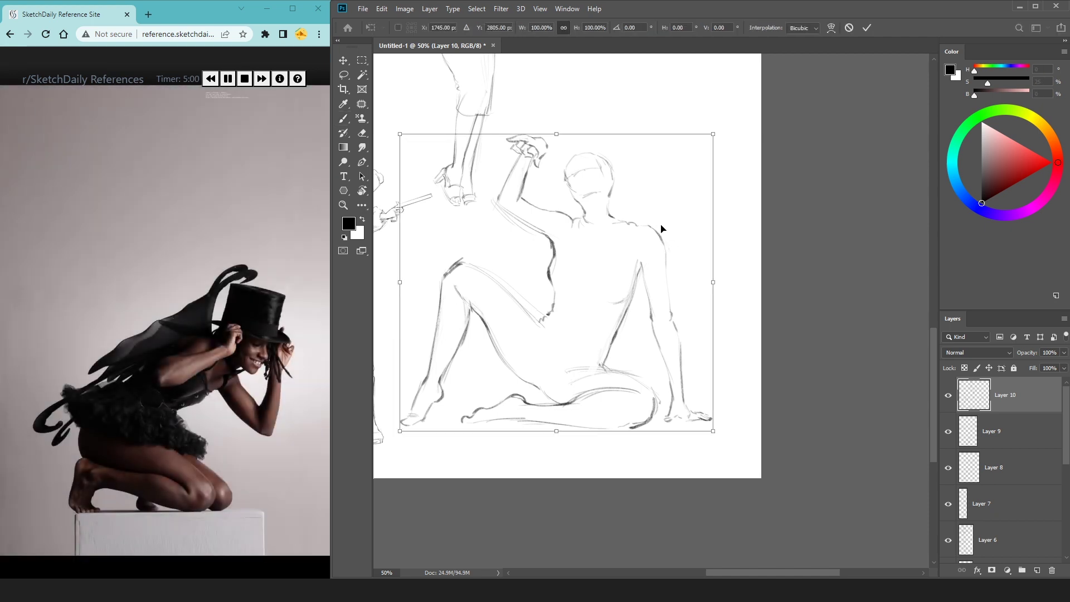
key(Return)
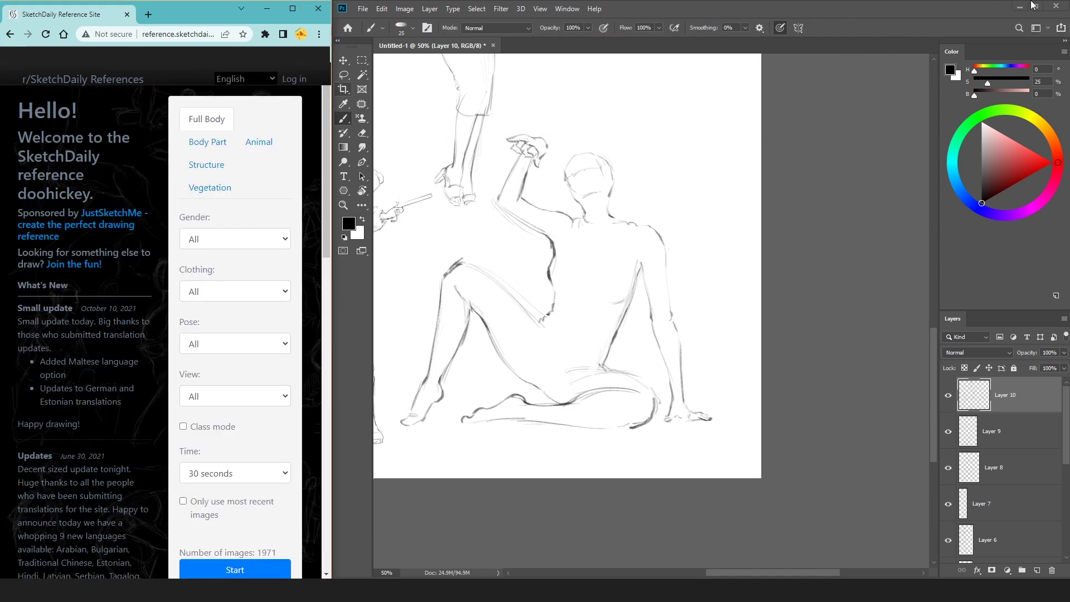
Step: Maximize the window, zoom out, and move the rifle girl sketch up and right
click(1038, 8)
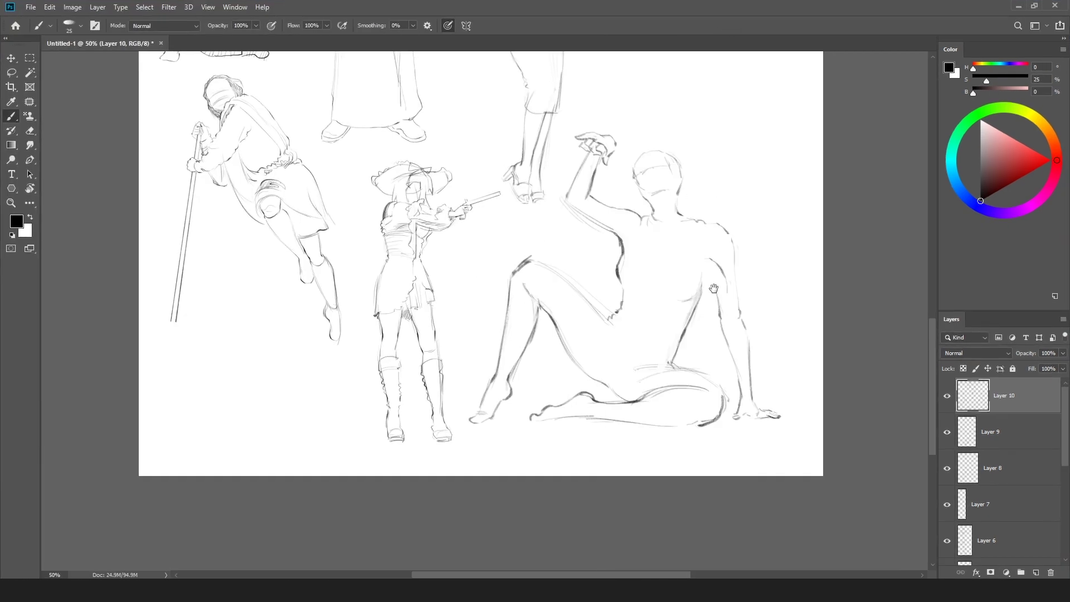
key(ctrl+minus)
key(ctrl+minus)
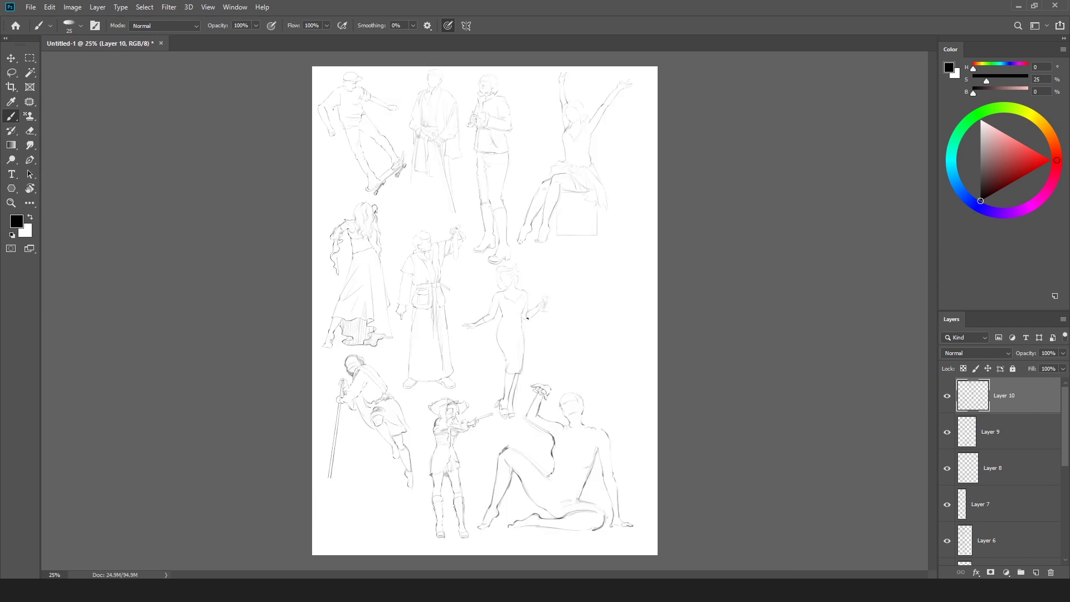
key(v)
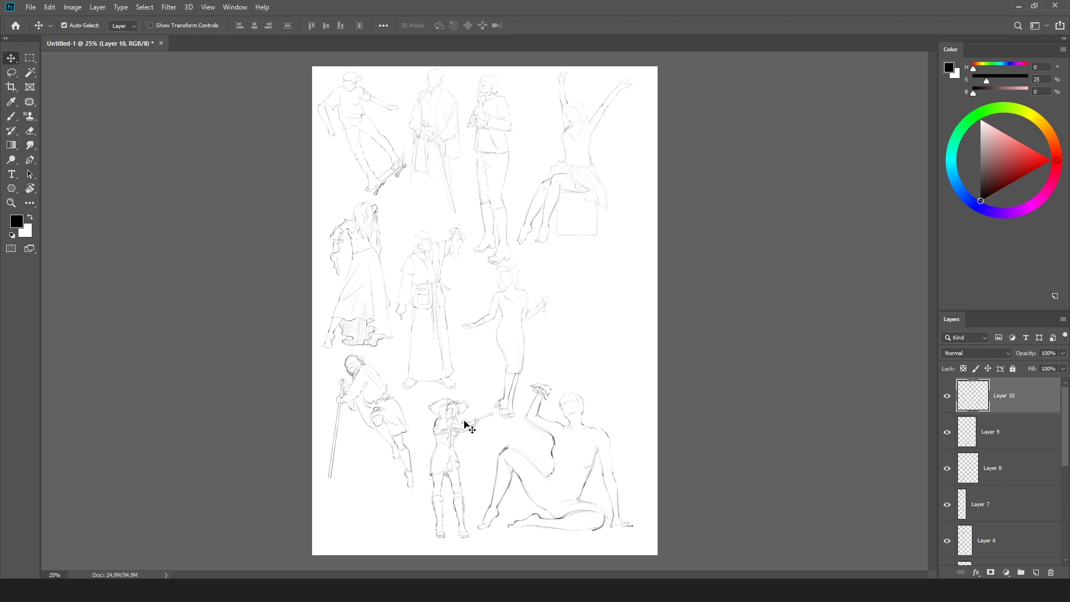
drag(469, 428, 609, 299)
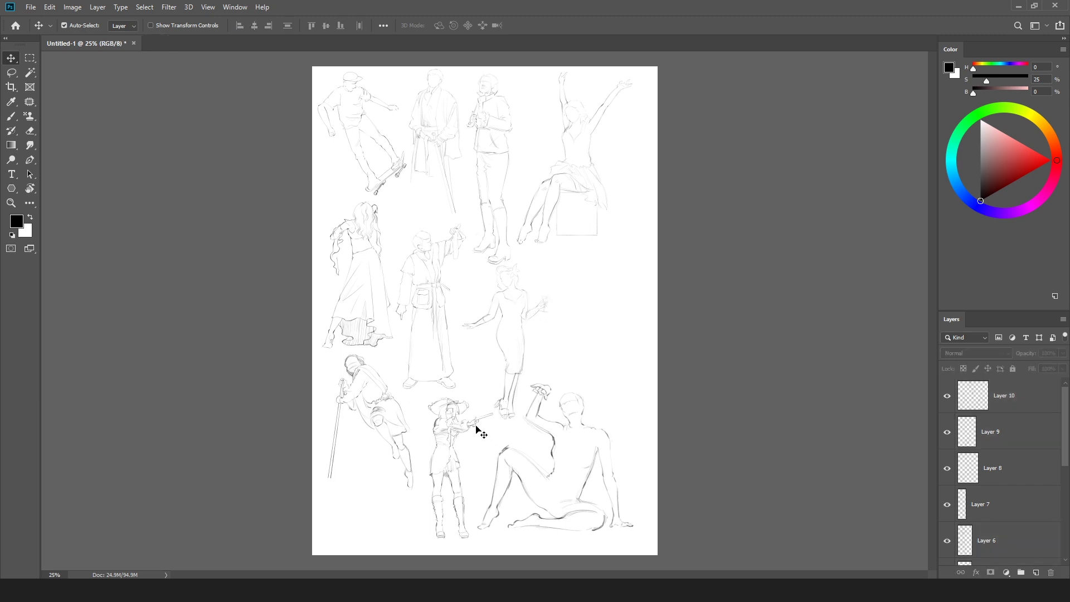
drag(480, 428, 626, 285)
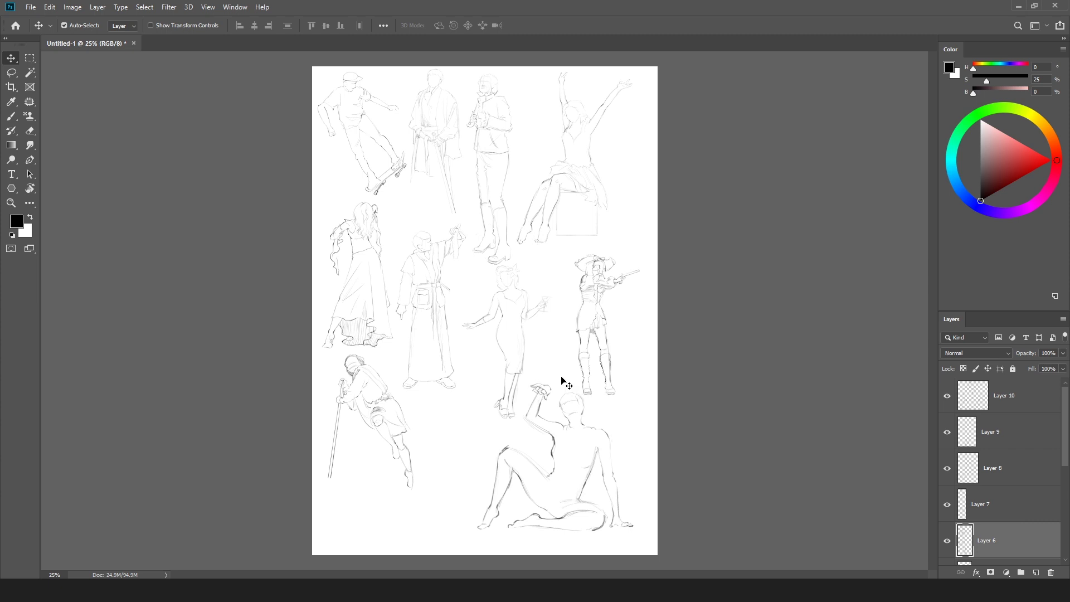
Step: Scale up the old man with cane sketch
click(552, 456)
click(382, 401)
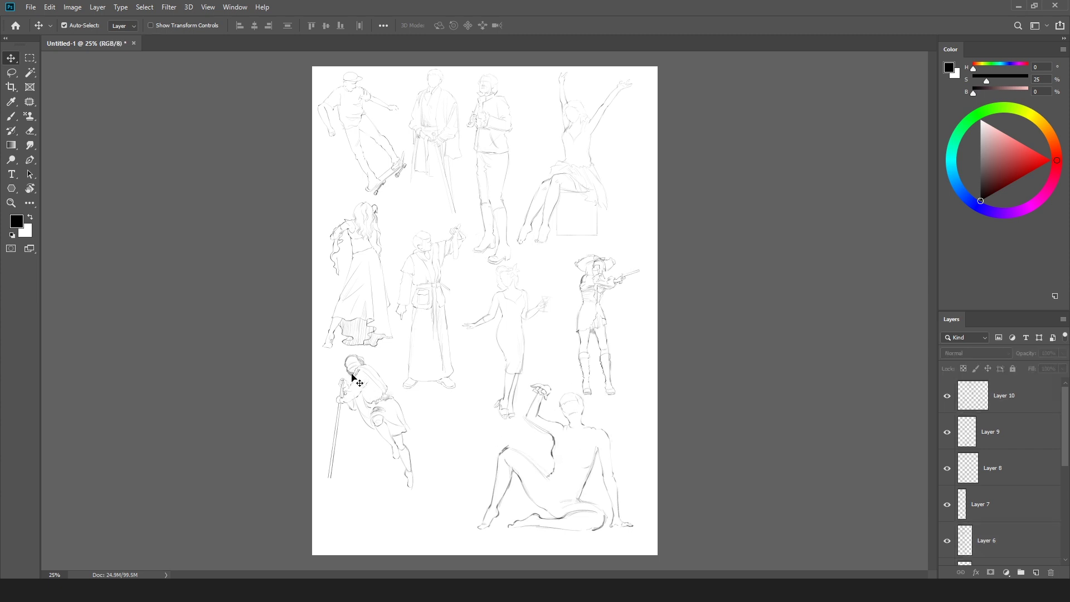
key(ctrl+t)
drag(421, 432, 444, 436)
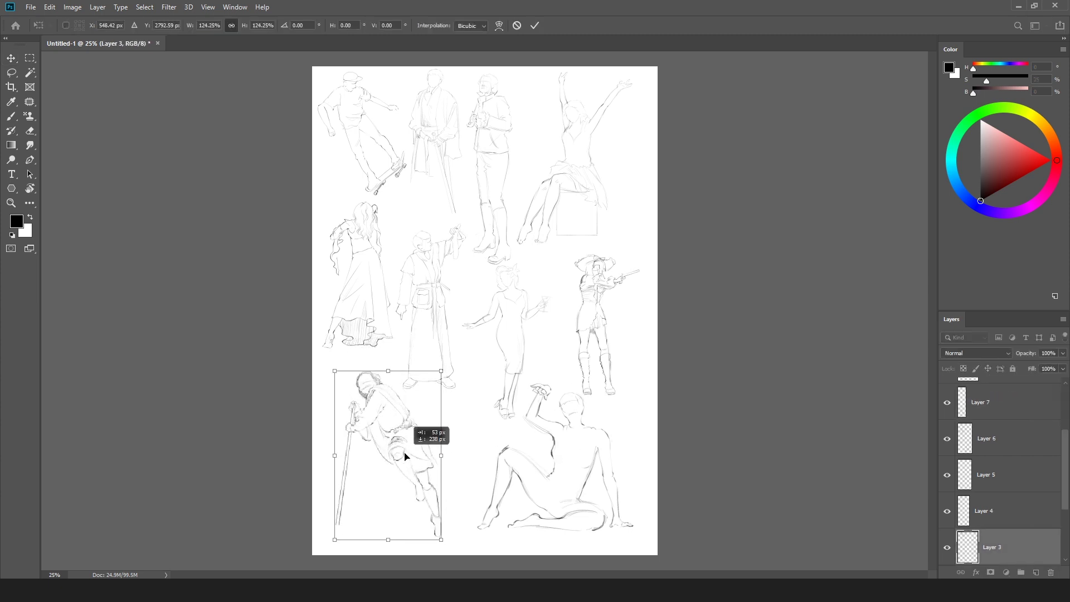
key(Return)
Step: Merge all sketch layers into one, then duplicate and merge again to darken the lines
key(ctrl+alt+a)
key(ctrl+e)
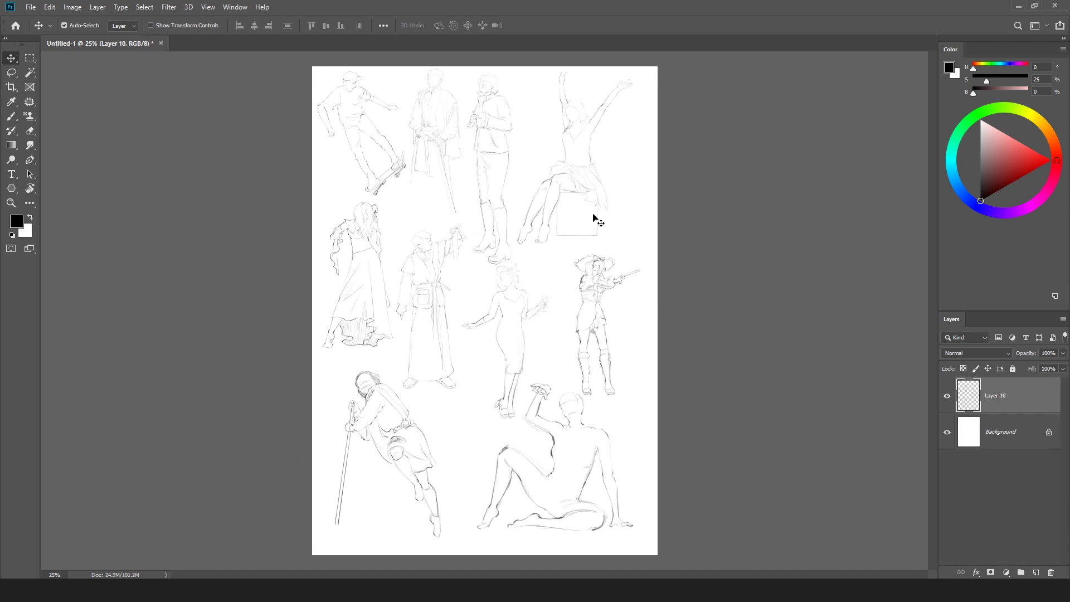
key(ctrl+j)
key(ctrl+e)
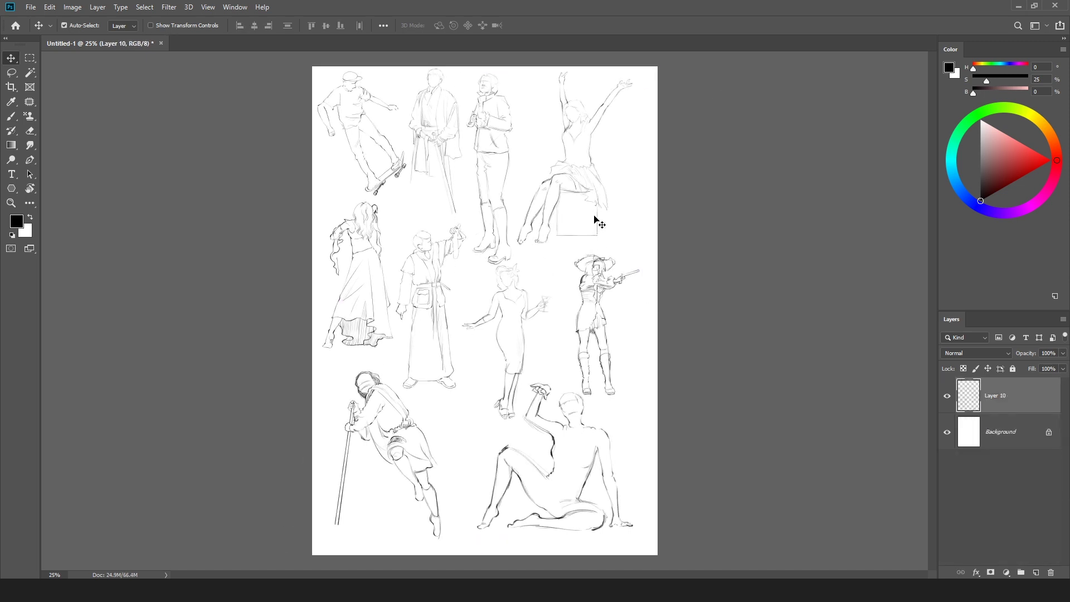